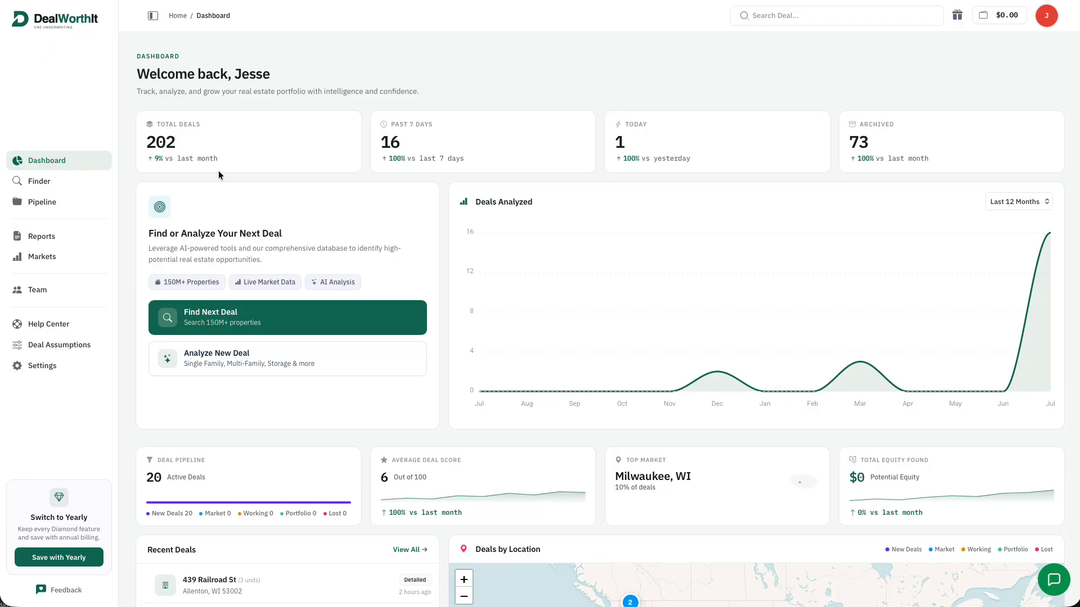
Browse the Finder, Pipeline and Reports pages, ending on the Markets overview of 59 markets
{"action": "left_click", "coordinate": [39, 181]}
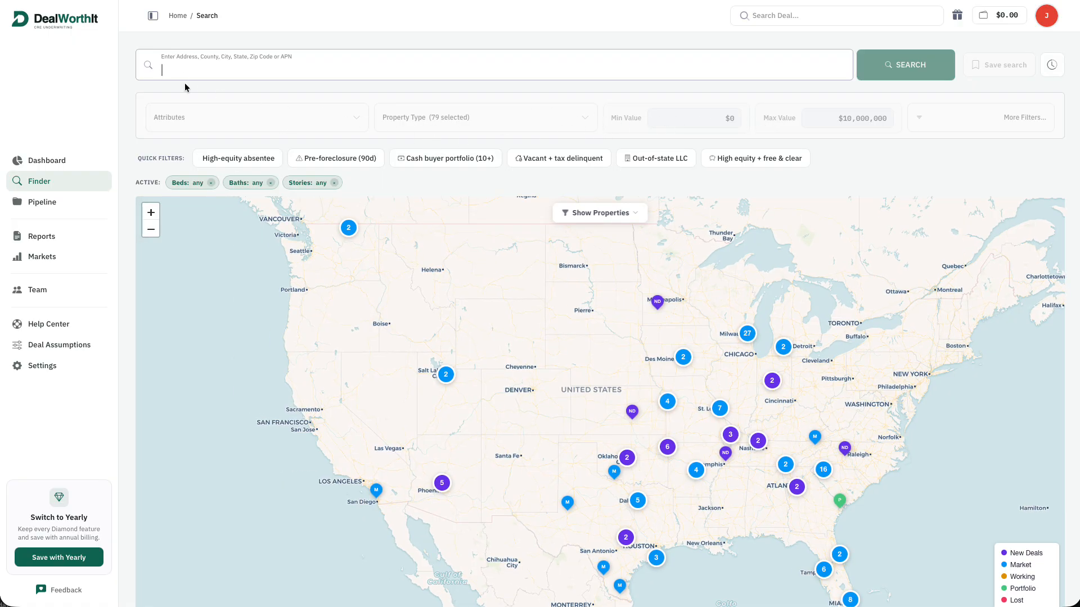
{"action": "left_click", "coordinate": [75, 203]}
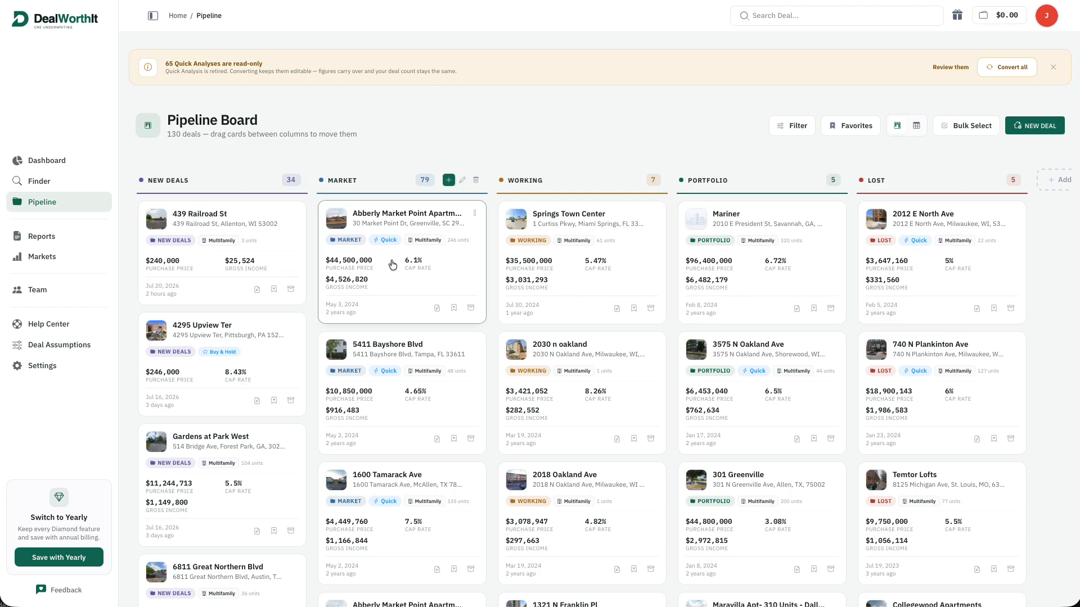
{"action": "left_click", "coordinate": [45, 237]}
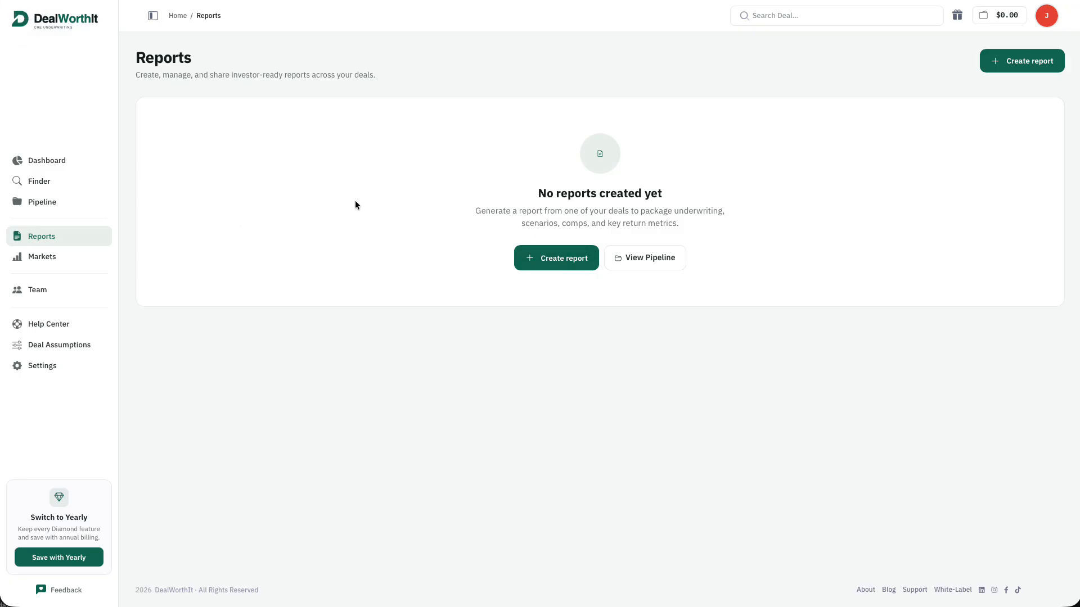
{"action": "left_click", "coordinate": [41, 258]}
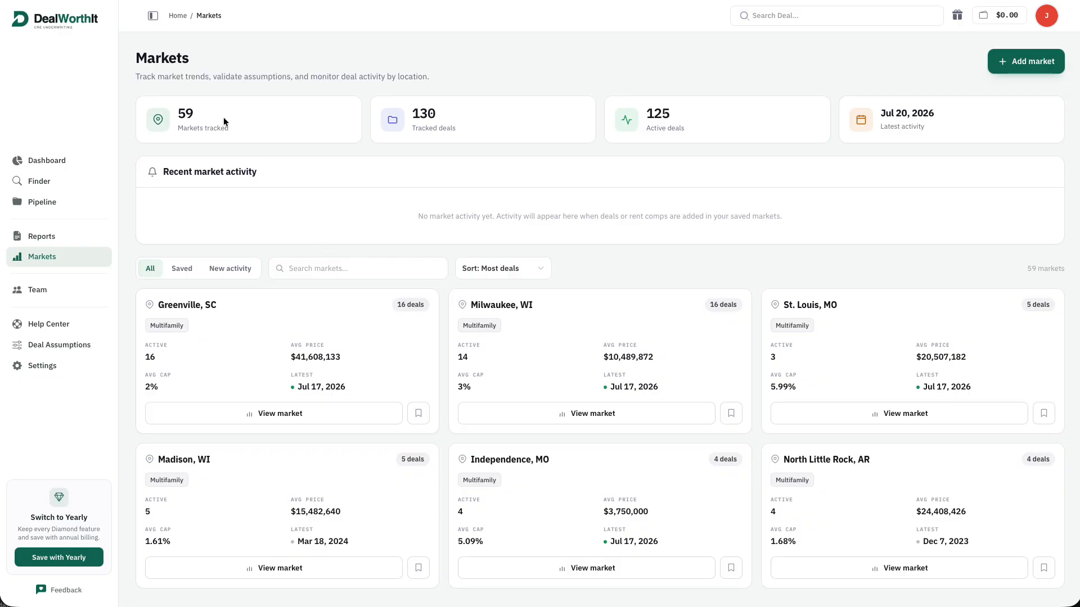
Review the Milwaukee, WI market's demographics and tracked deals, then go back to the Dashboard
{"action": "scroll", "coordinate": [410, 142], "scroll_direction": "down", "scroll_amount": 2}
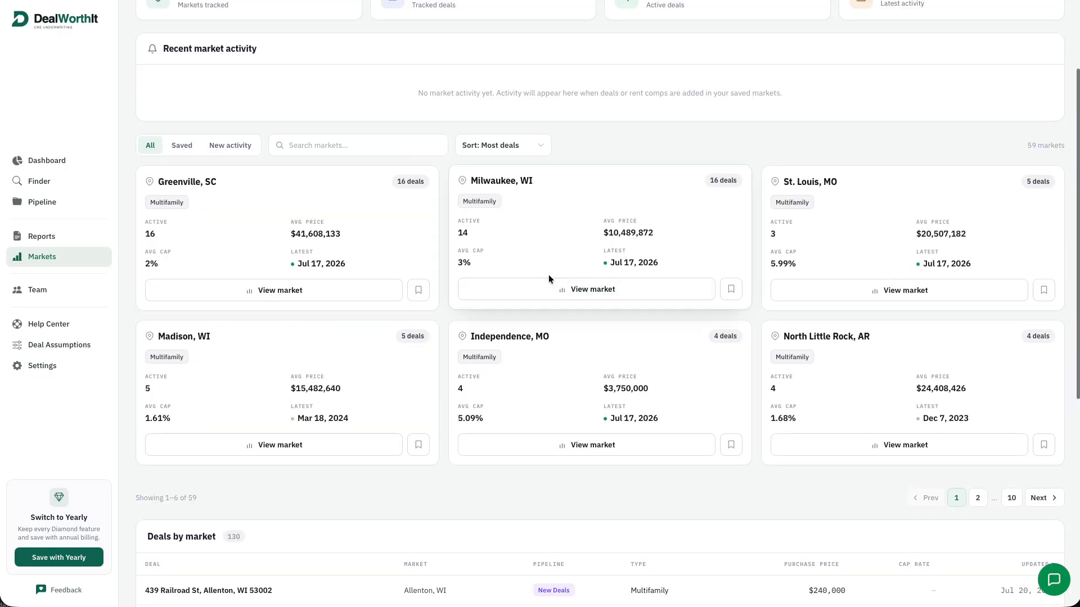
{"action": "left_click", "coordinate": [621, 296]}
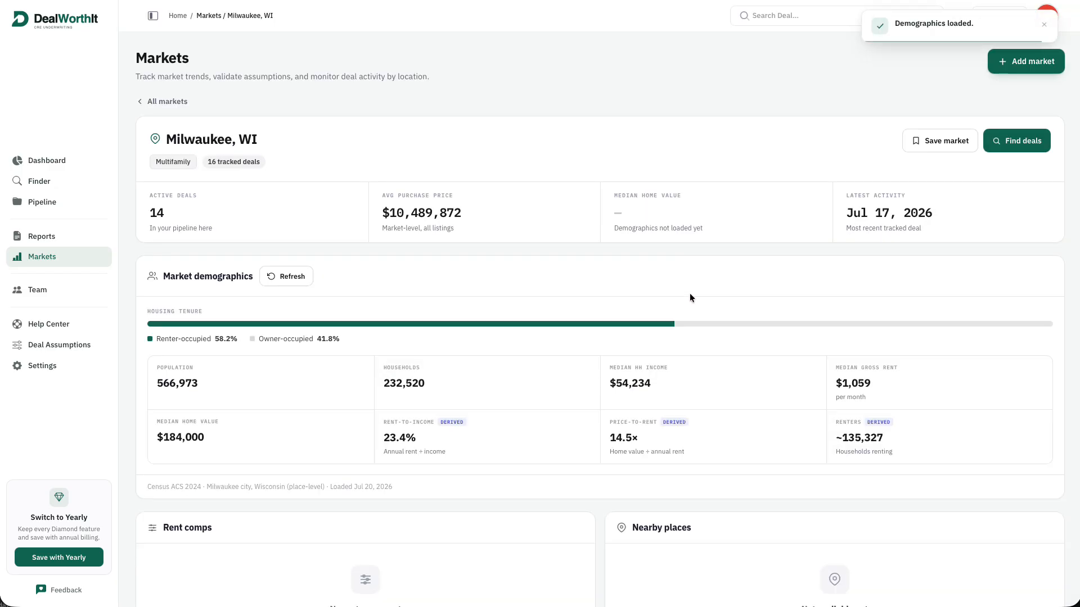
{"action": "scroll", "coordinate": [689, 292], "scroll_direction": "down", "scroll_amount": 3}
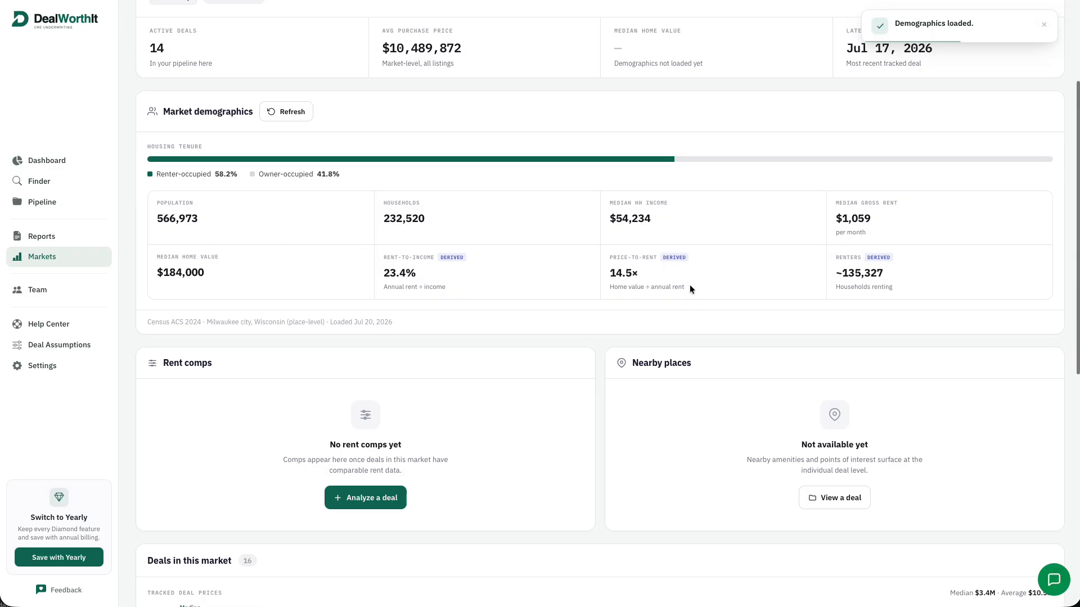
{"action": "scroll", "coordinate": [690, 284], "scroll_direction": "down", "scroll_amount": 6}
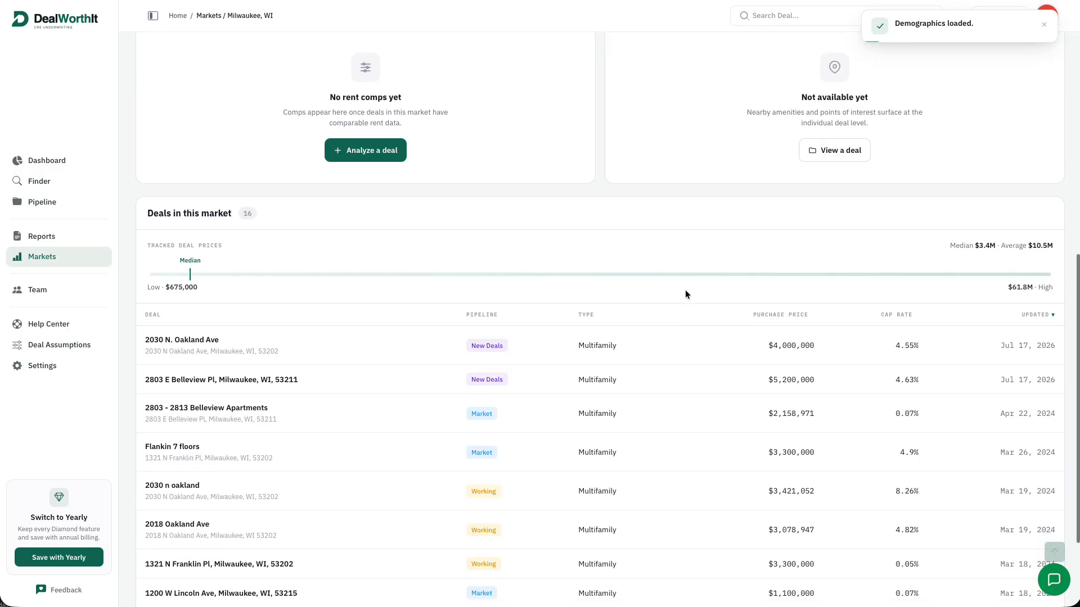
{"action": "scroll", "coordinate": [685, 291], "scroll_direction": "down", "scroll_amount": 2}
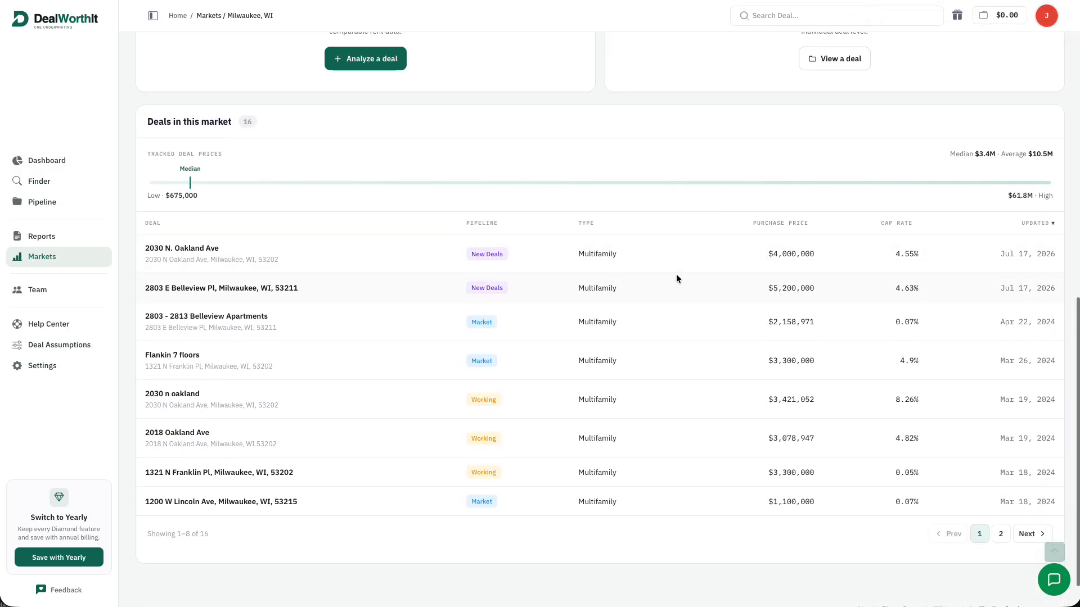
{"action": "scroll", "coordinate": [675, 319], "scroll_direction": "up", "scroll_amount": 10}
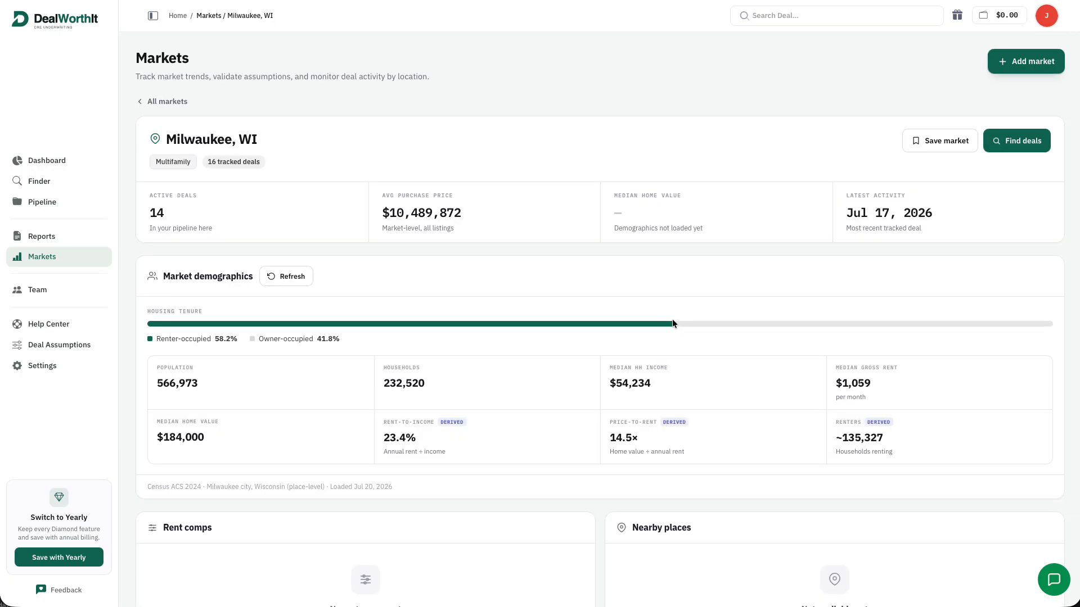
{"action": "left_click", "coordinate": [66, 160]}
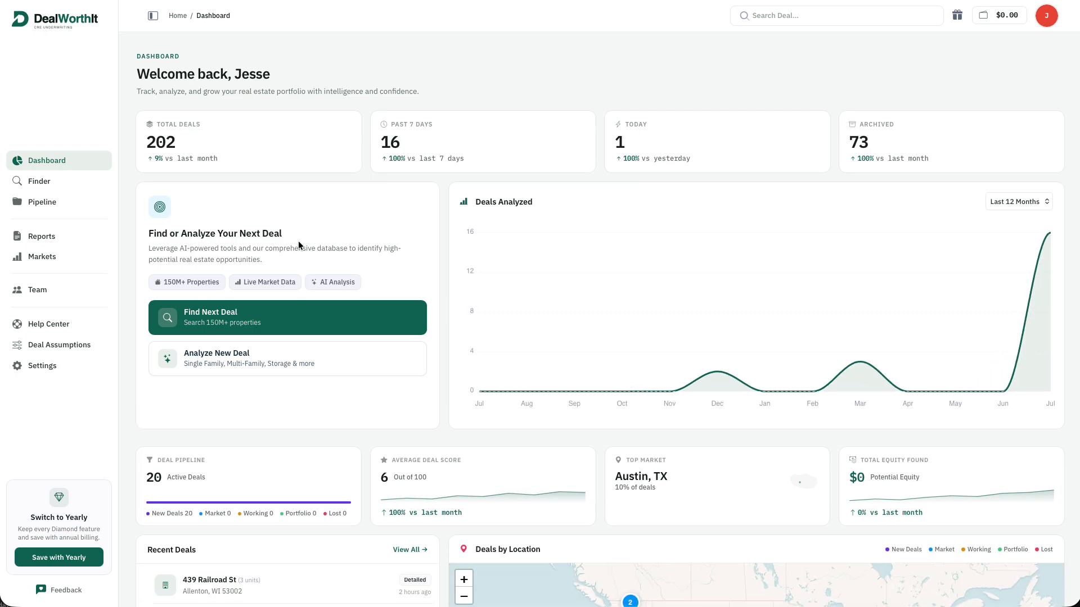
Start a Multifamily deal from uploaded documents, staging River House RR .xls and River House T12 .xlsx
{"action": "left_click", "coordinate": [304, 355]}
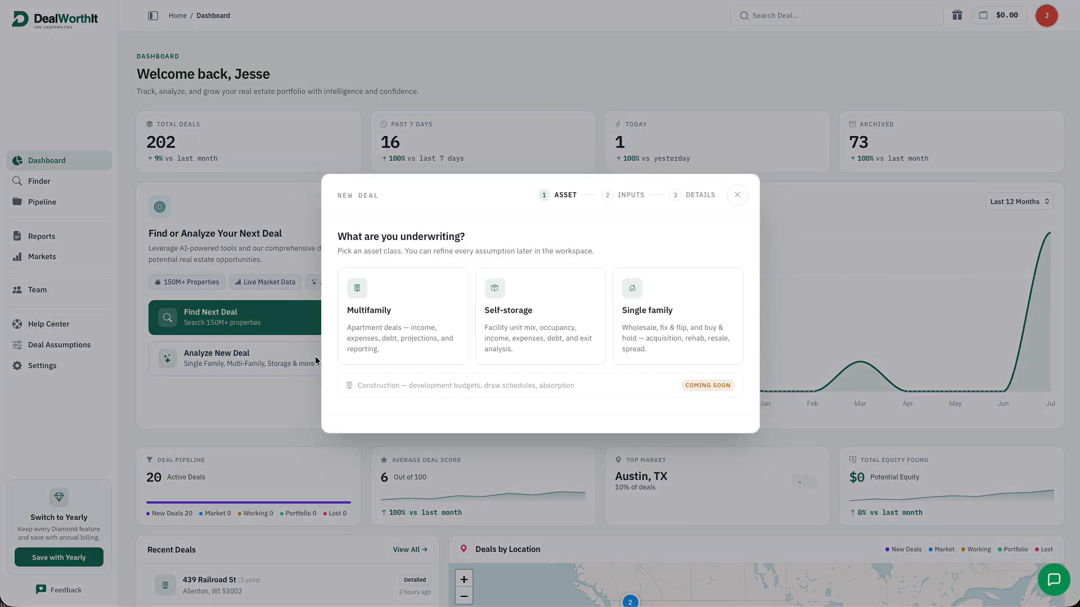
{"action": "left_click", "coordinate": [405, 353]}
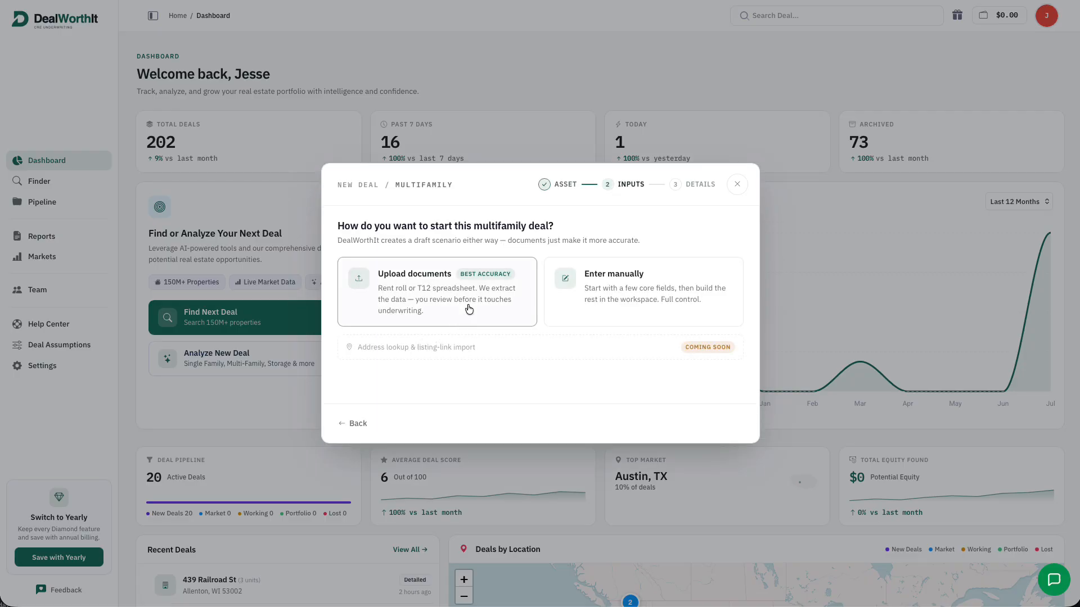
{"action": "left_click", "coordinate": [468, 308]}
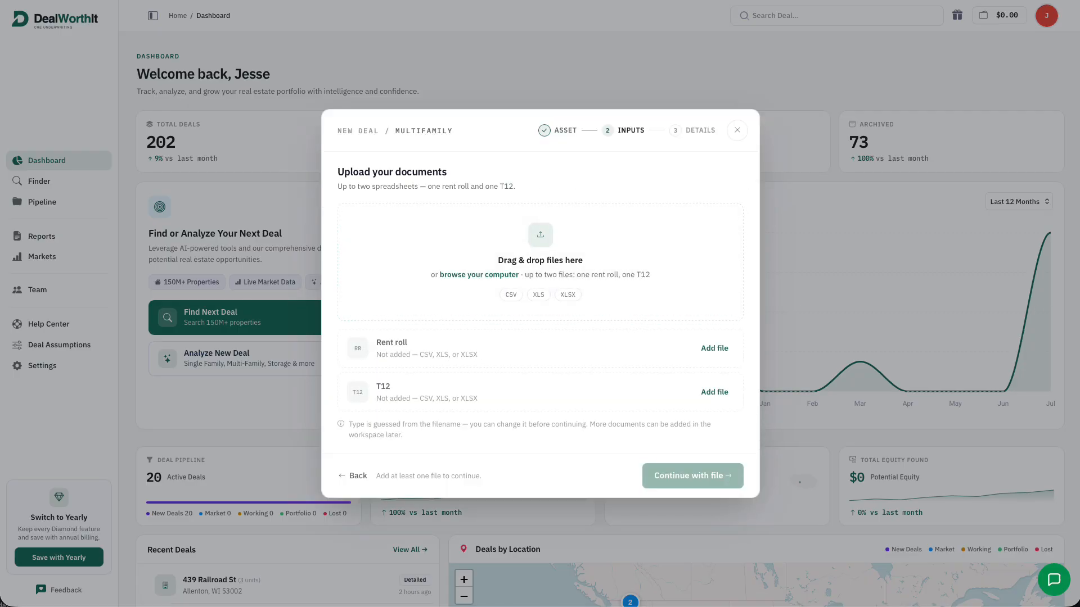
{"action": "left_click_drag", "start_coordinate": [1078, 292], "coordinate": [573, 259]}
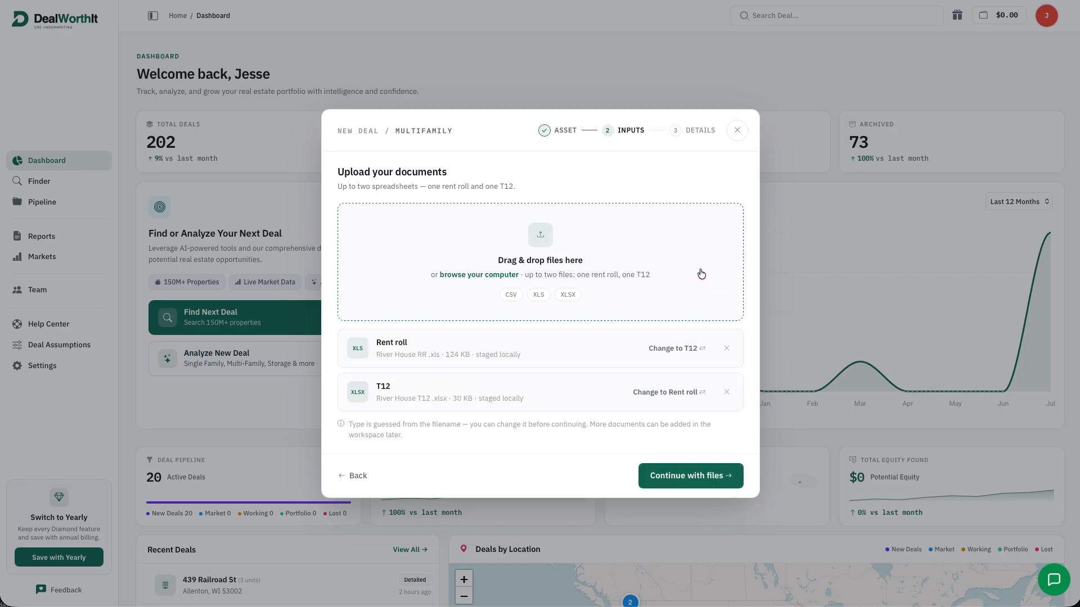
{"action": "left_click", "coordinate": [718, 479]}
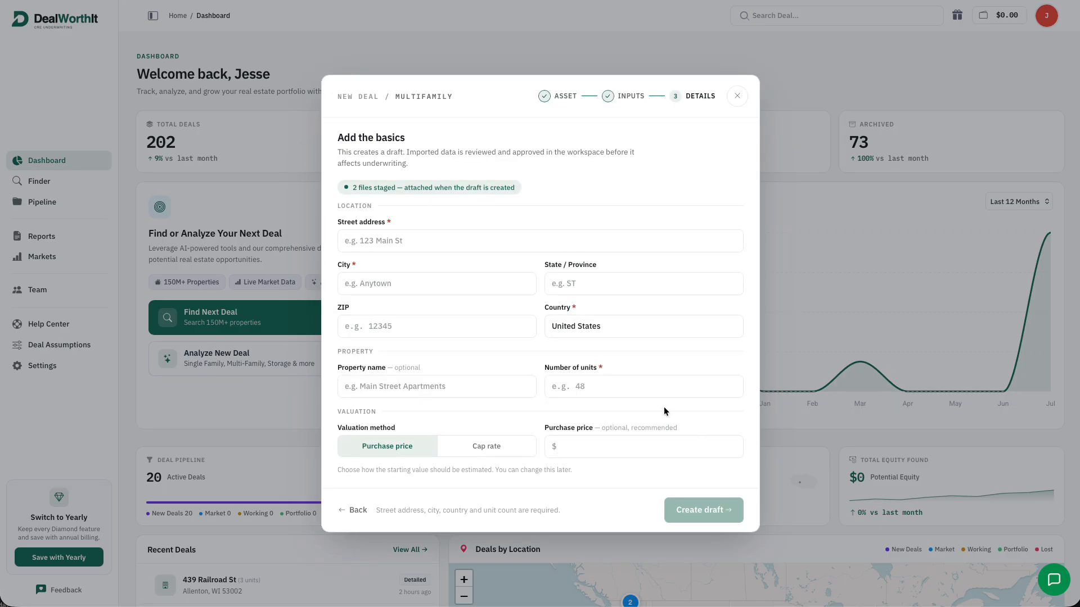
{"action": "left_click", "coordinate": [581, 246]}
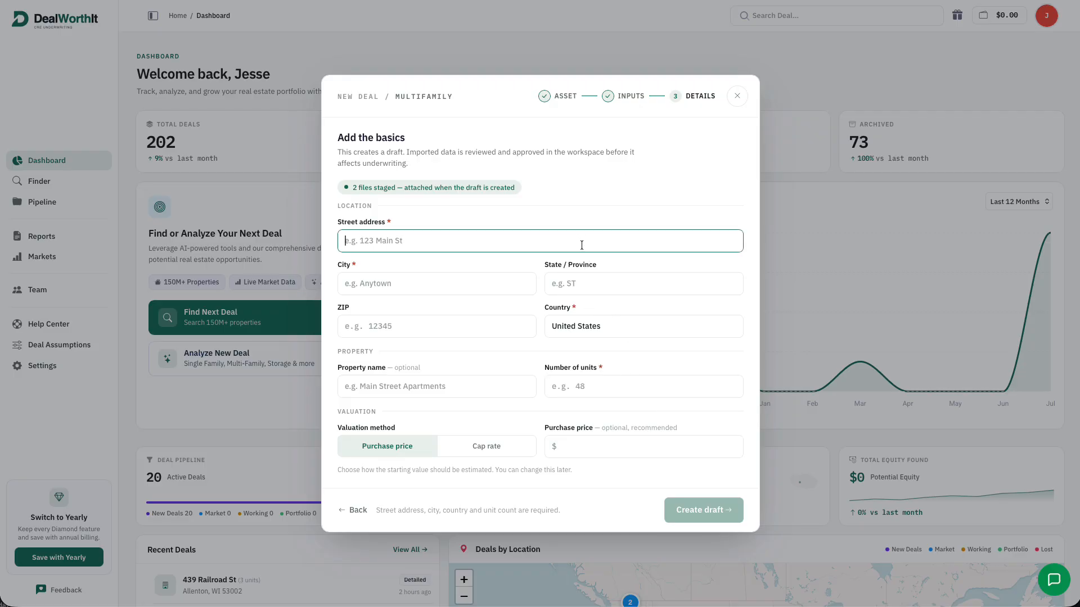
{"action": "type", "text": "123"}
{"action": "left_click", "coordinate": [542, 281]}
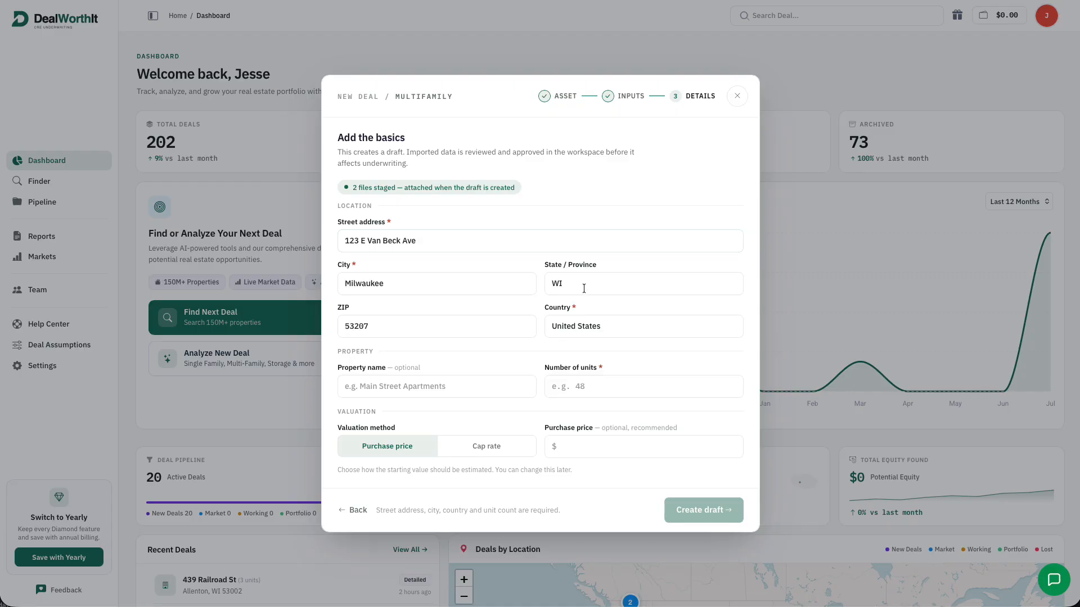
{"action": "left_click", "coordinate": [580, 386]}
{"action": "type", "text": "0 units"}
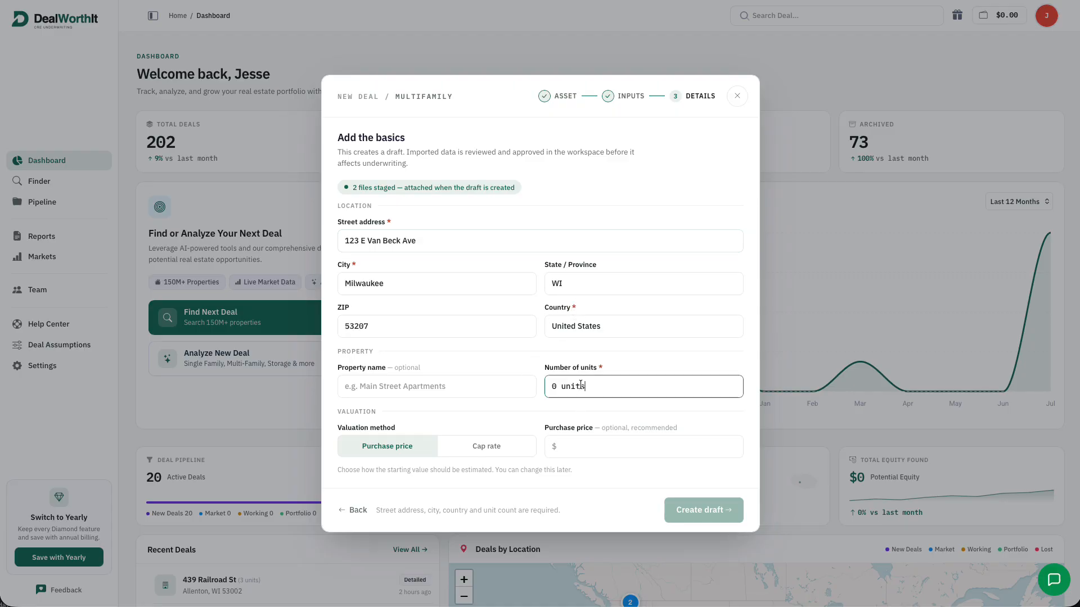
{"action": "type", "text": "265"}
{"action": "left_click", "coordinate": [585, 447]}
{"action": "type", "text": "35,000,000"}
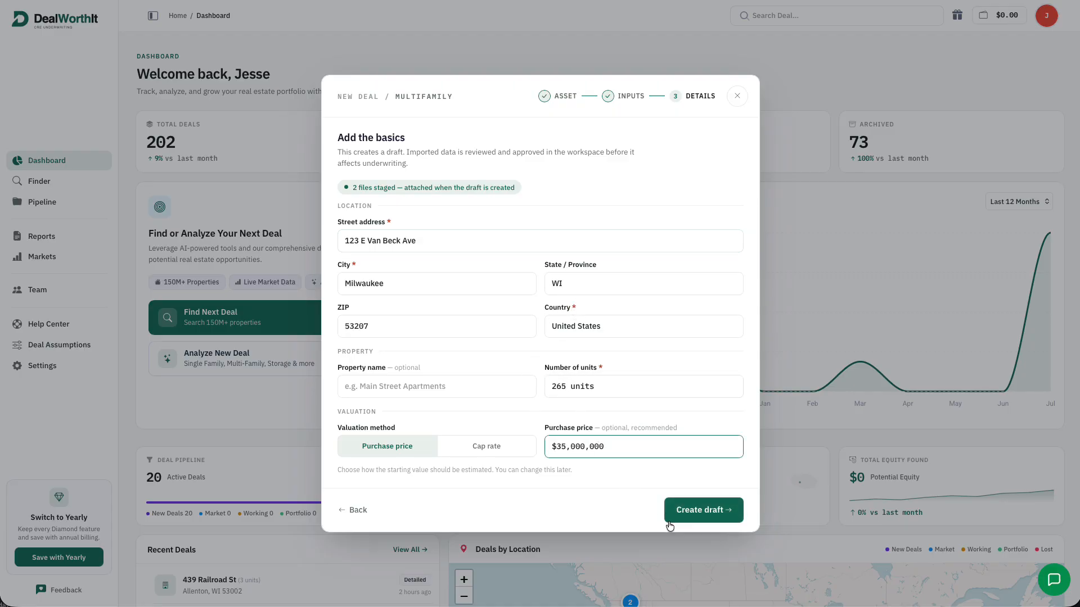
{"action": "left_click", "coordinate": [734, 513]}
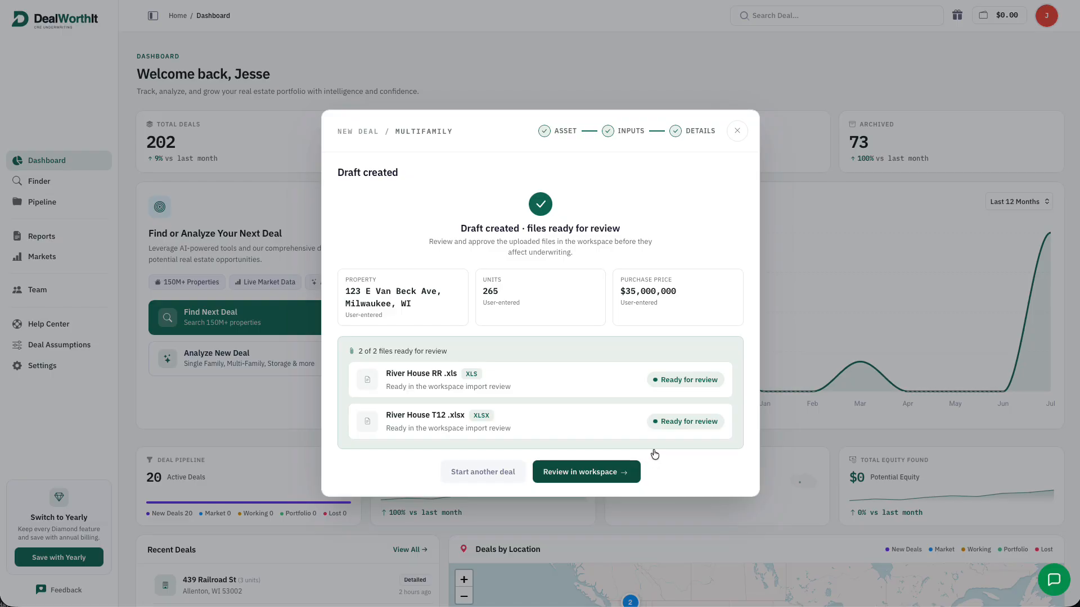
Filter the rent roll by each flag (delinquent, rollover, duplicates, market rent), then import all 265 units
{"action": "left_click", "coordinate": [623, 470]}
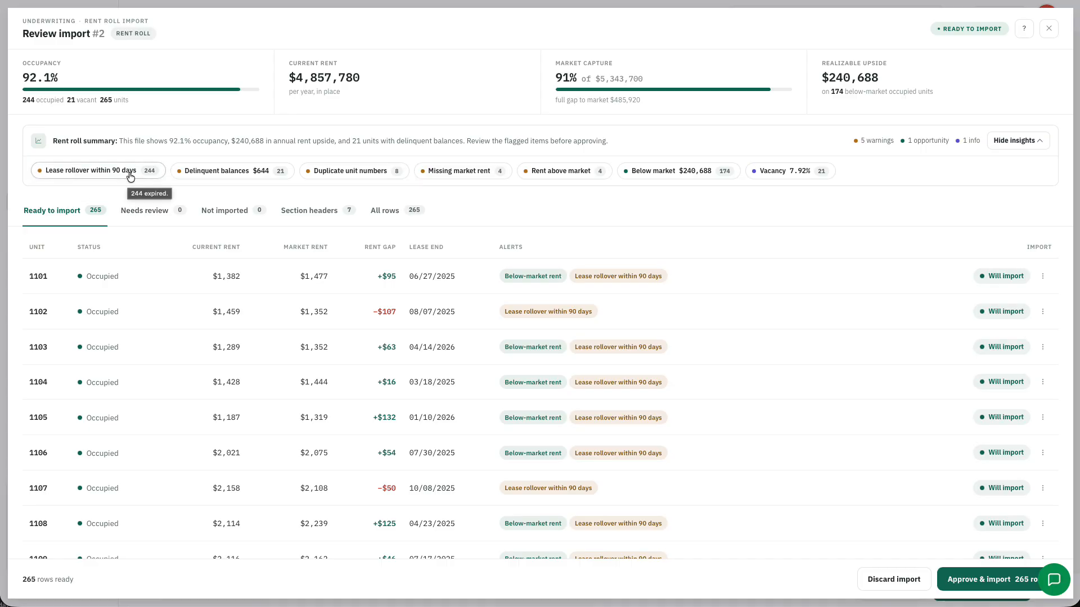
{"action": "left_click", "coordinate": [215, 176]}
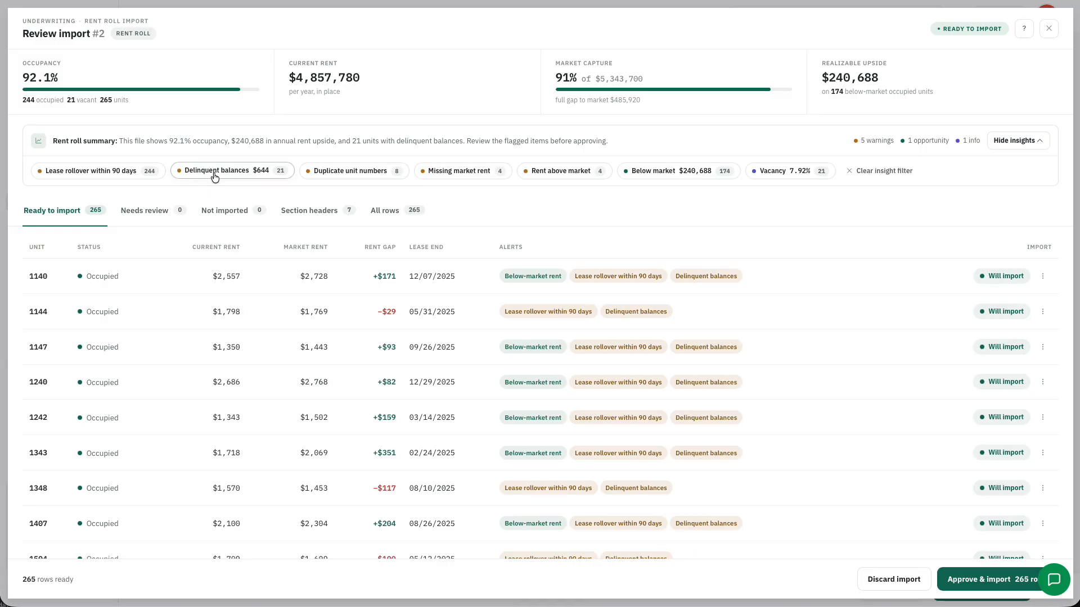
{"action": "left_click", "coordinate": [147, 171]}
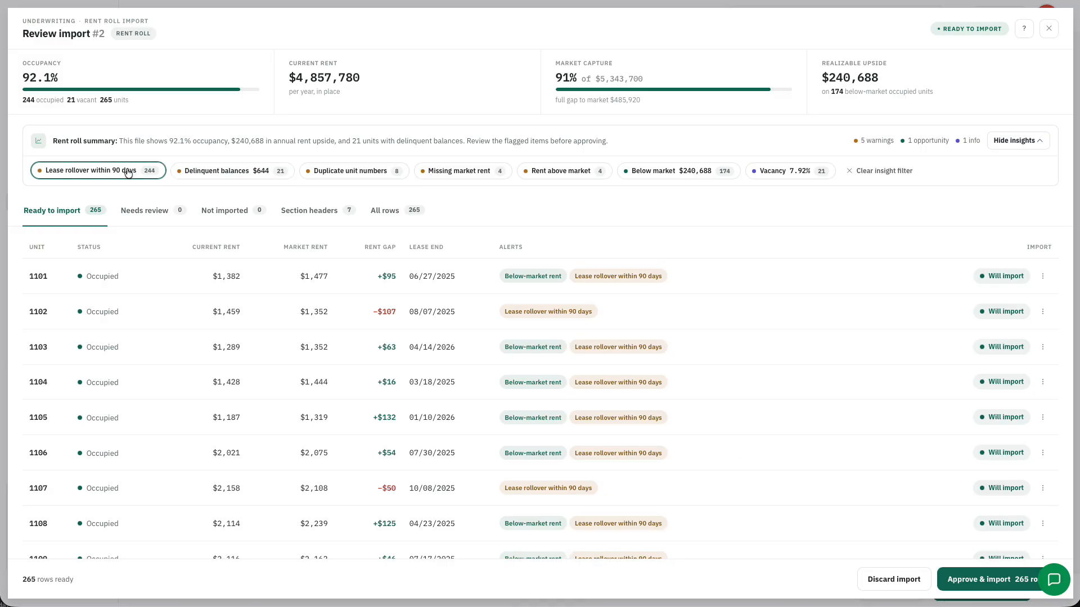
{"action": "left_click", "coordinate": [324, 172]}
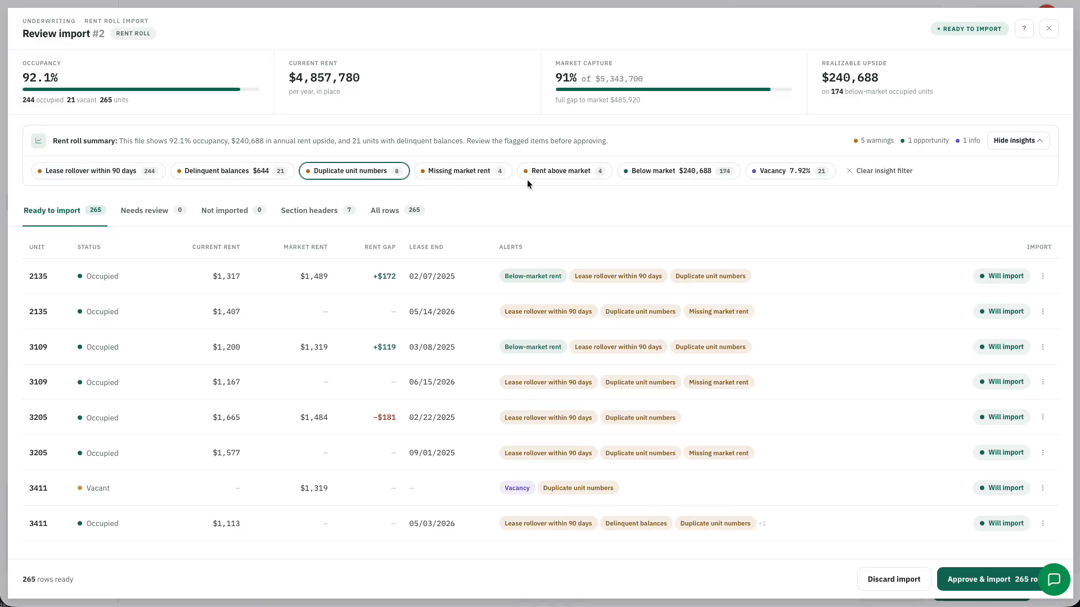
{"action": "left_click", "coordinate": [550, 171]}
{"action": "left_click", "coordinate": [504, 174]}
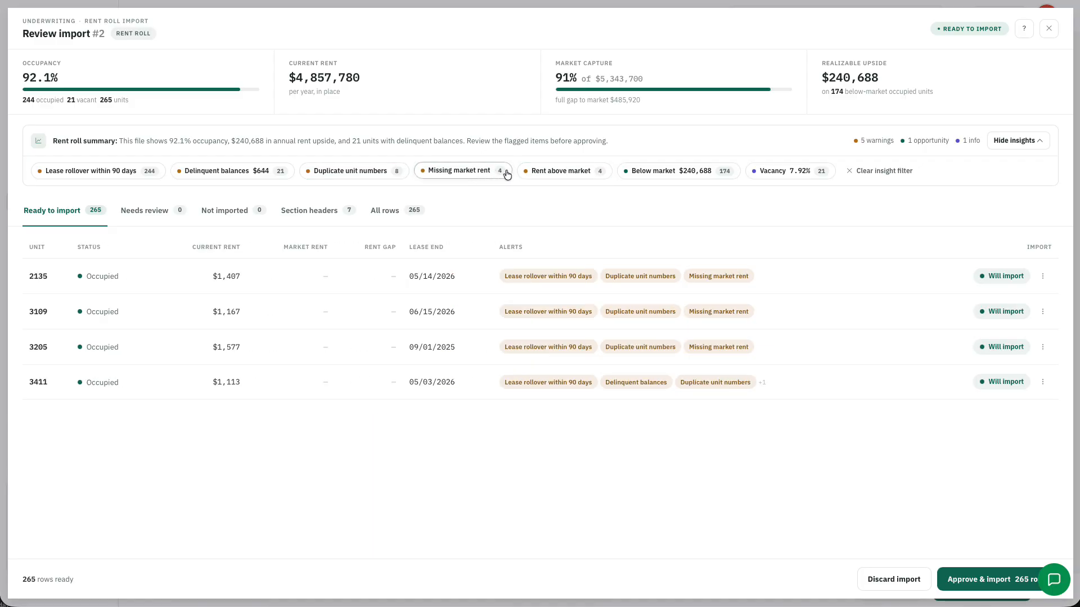
{"action": "left_click", "coordinate": [665, 171]}
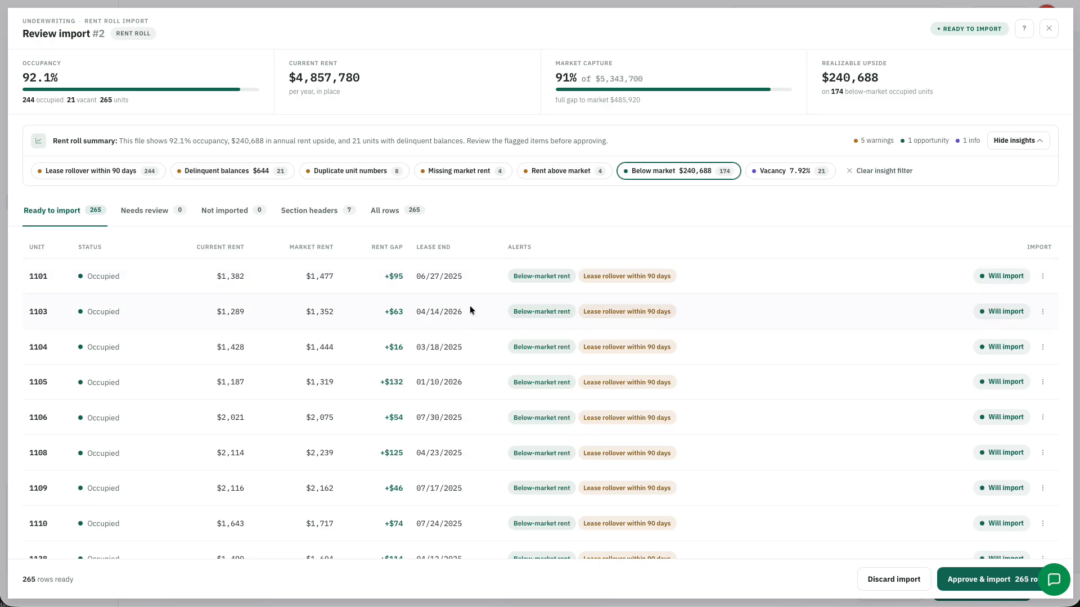
{"action": "left_click", "coordinate": [137, 171]}
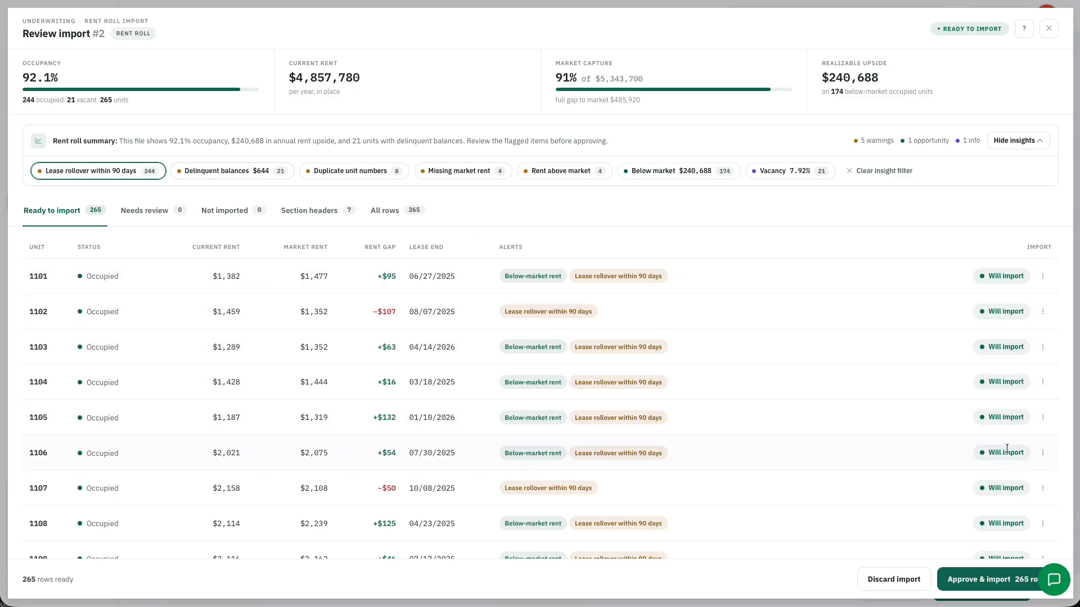
{"action": "left_click", "coordinate": [982, 569]}
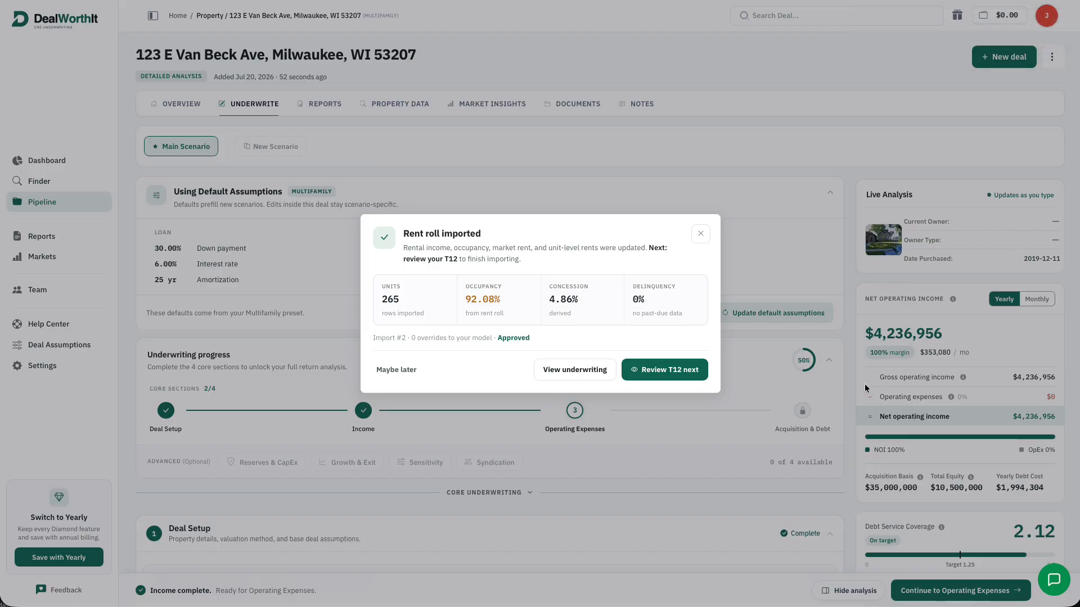
{"action": "left_click", "coordinate": [670, 375]}
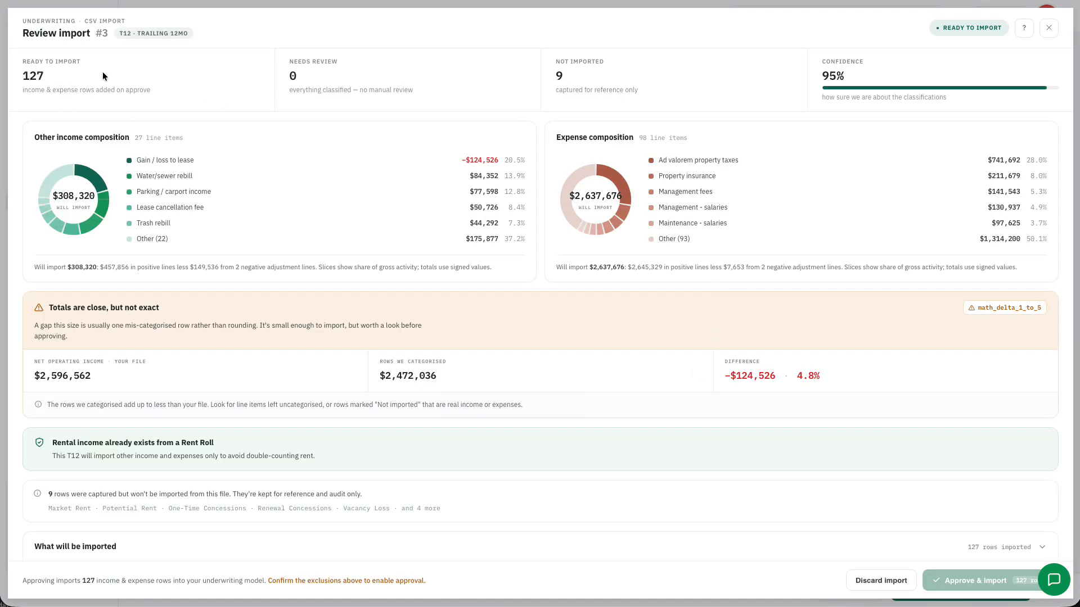
{"action": "scroll", "coordinate": [544, 268], "scroll_direction": "down", "scroll_amount": 5}
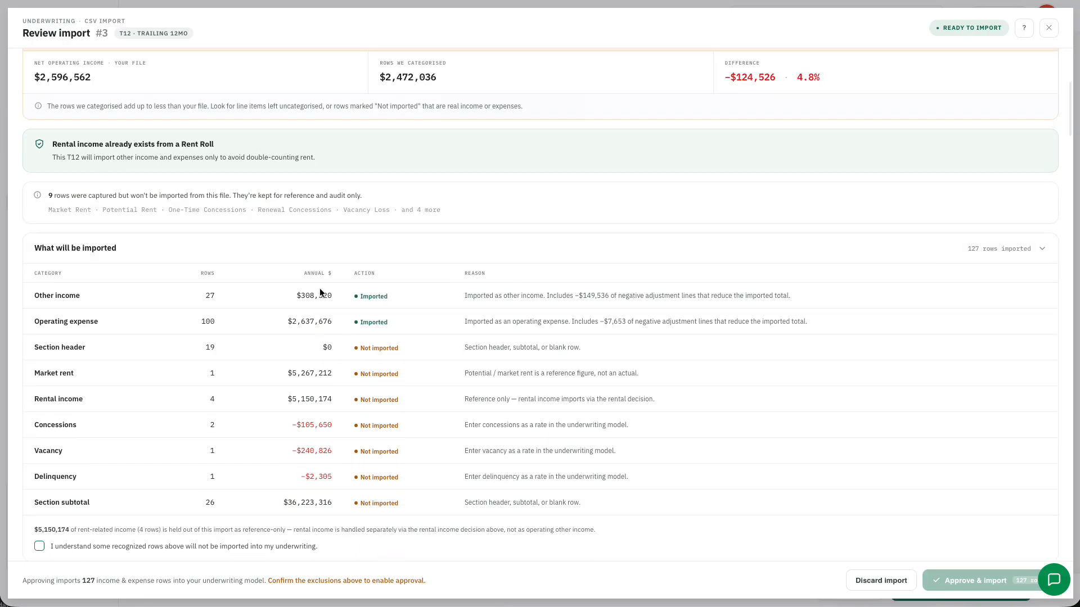
{"action": "scroll", "coordinate": [318, 456], "scroll_direction": "down", "scroll_amount": 2}
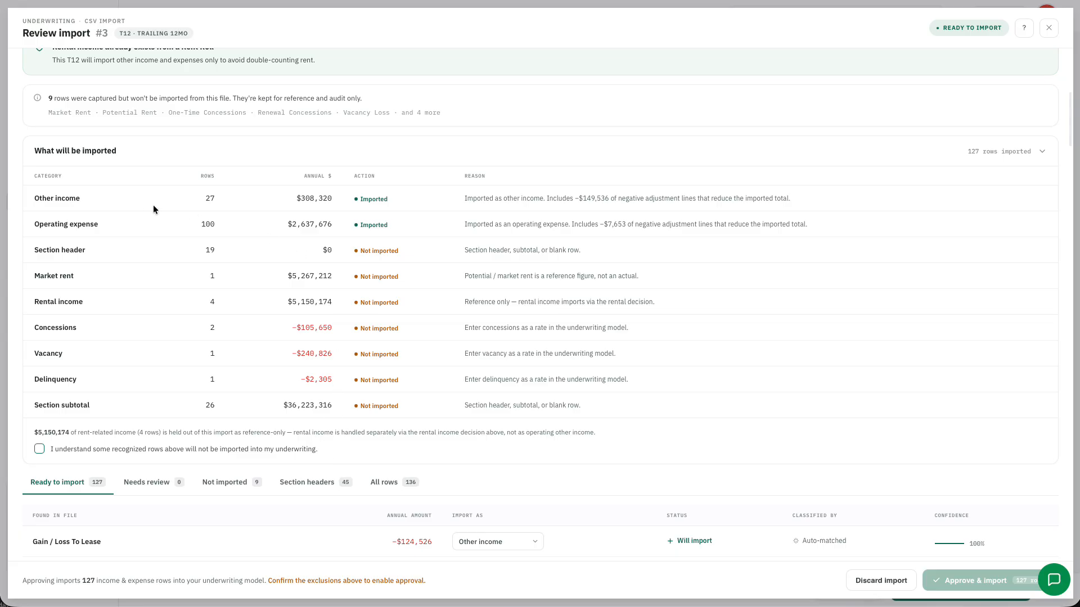
{"action": "scroll", "coordinate": [308, 240], "scroll_direction": "down", "scroll_amount": 1}
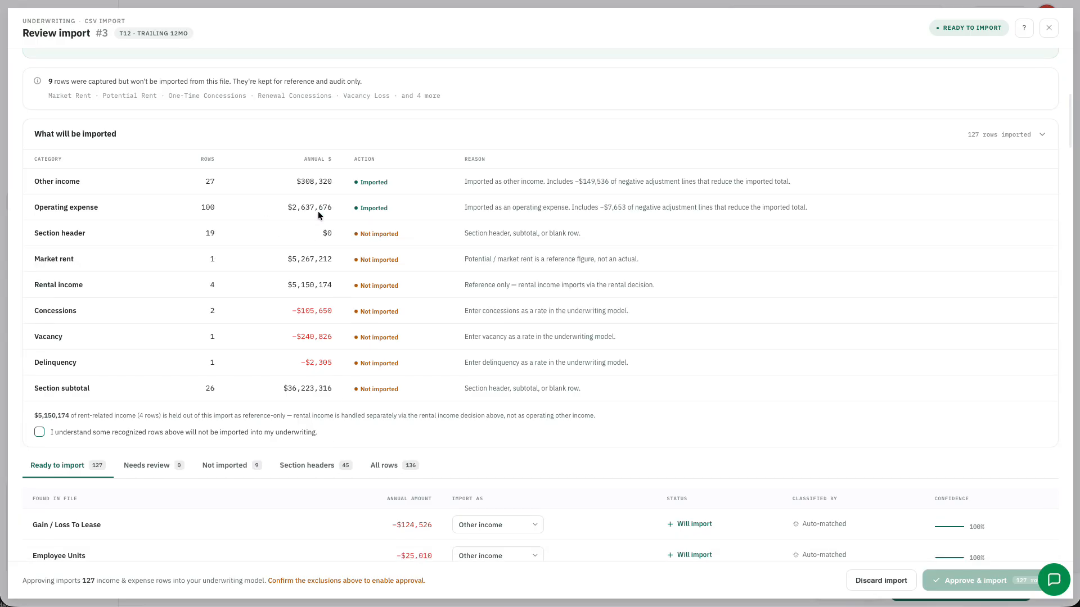
{"action": "scroll", "coordinate": [521, 236], "scroll_direction": "down", "scroll_amount": 3}
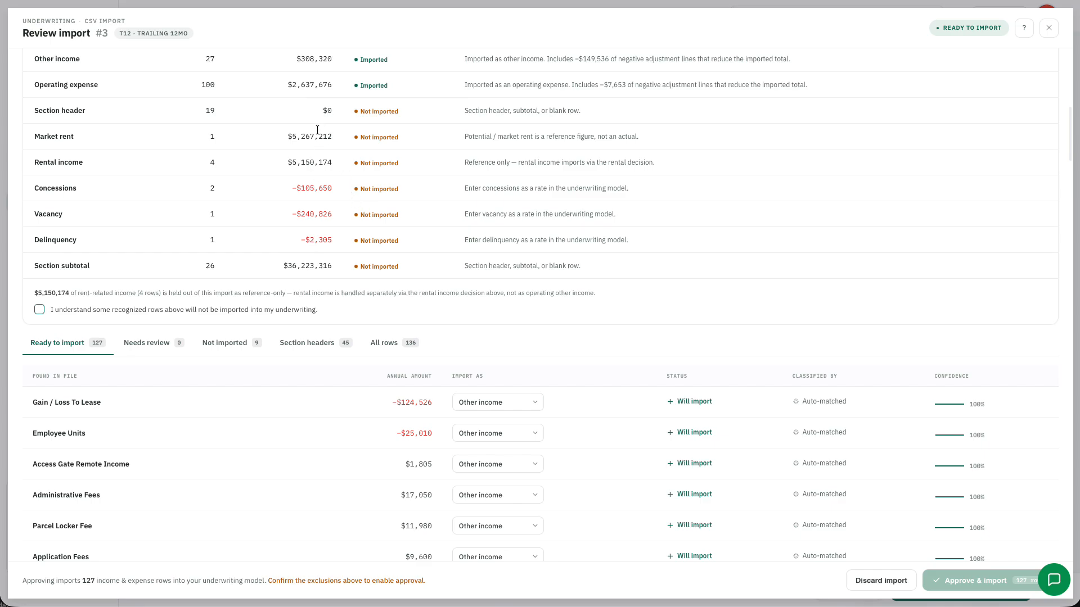
{"action": "scroll", "coordinate": [318, 312], "scroll_direction": "down", "scroll_amount": 3}
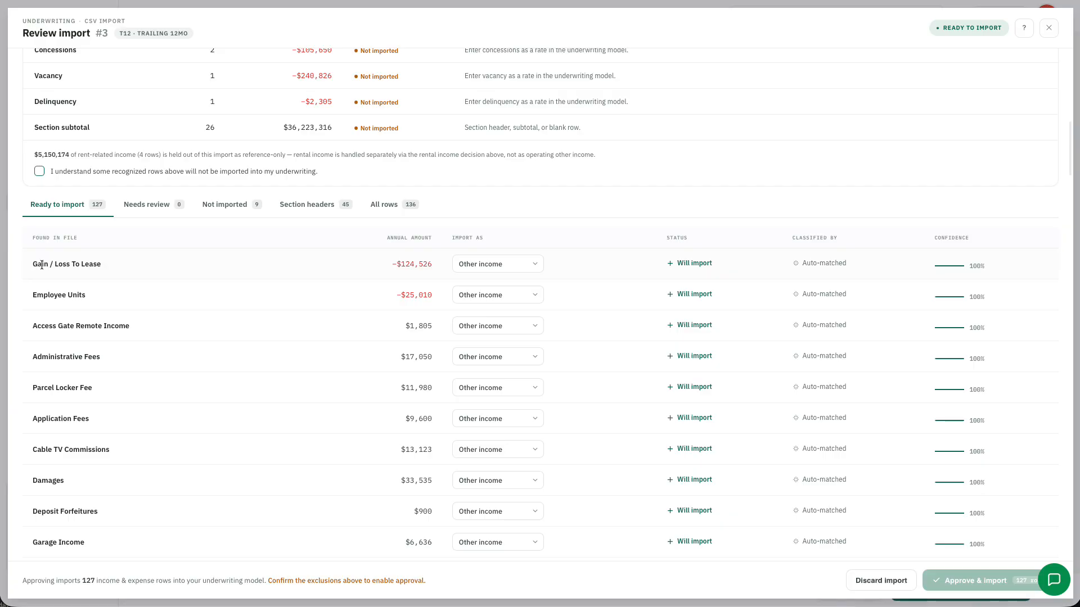
Exclude the Gain / Loss To Lease row from the T12 import and review the remaining rows
{"action": "left_click", "coordinate": [477, 264]}
{"action": "left_click", "coordinate": [518, 408]}
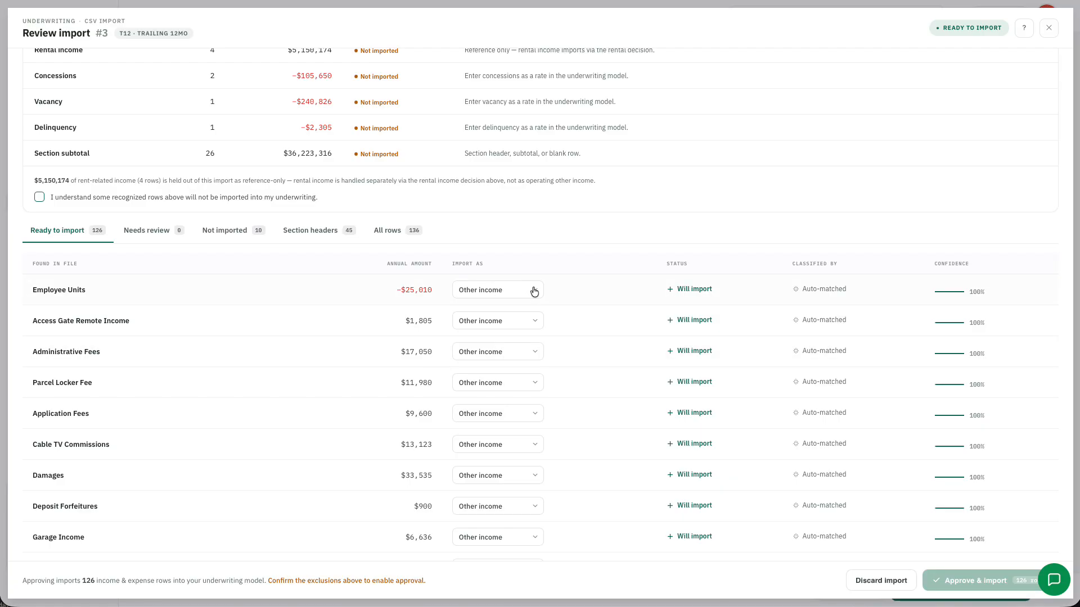
{"action": "scroll", "coordinate": [537, 321], "scroll_direction": "down", "scroll_amount": 10}
{"action": "scroll", "coordinate": [543, 344], "scroll_direction": "down", "scroll_amount": 10}
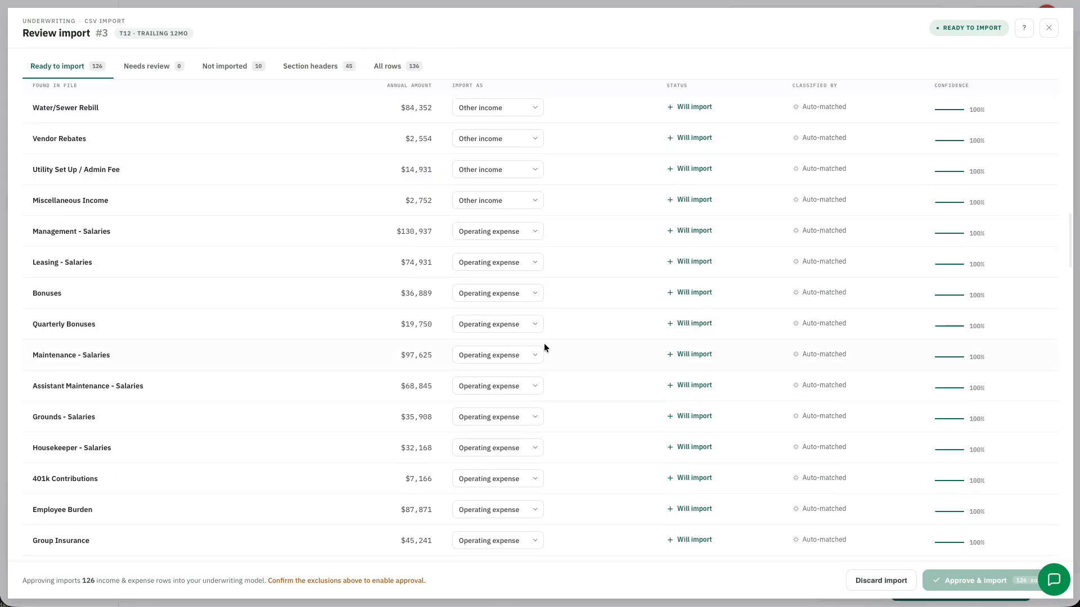
{"action": "scroll", "coordinate": [548, 352], "scroll_direction": "down", "scroll_amount": 11}
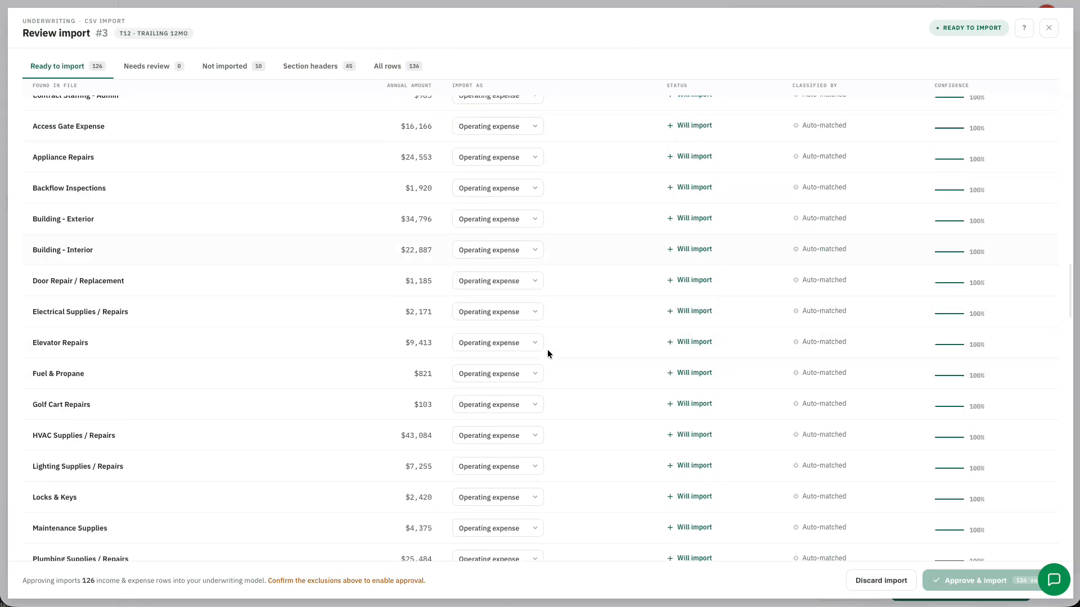
{"action": "scroll", "coordinate": [549, 365], "scroll_direction": "down", "scroll_amount": 6}
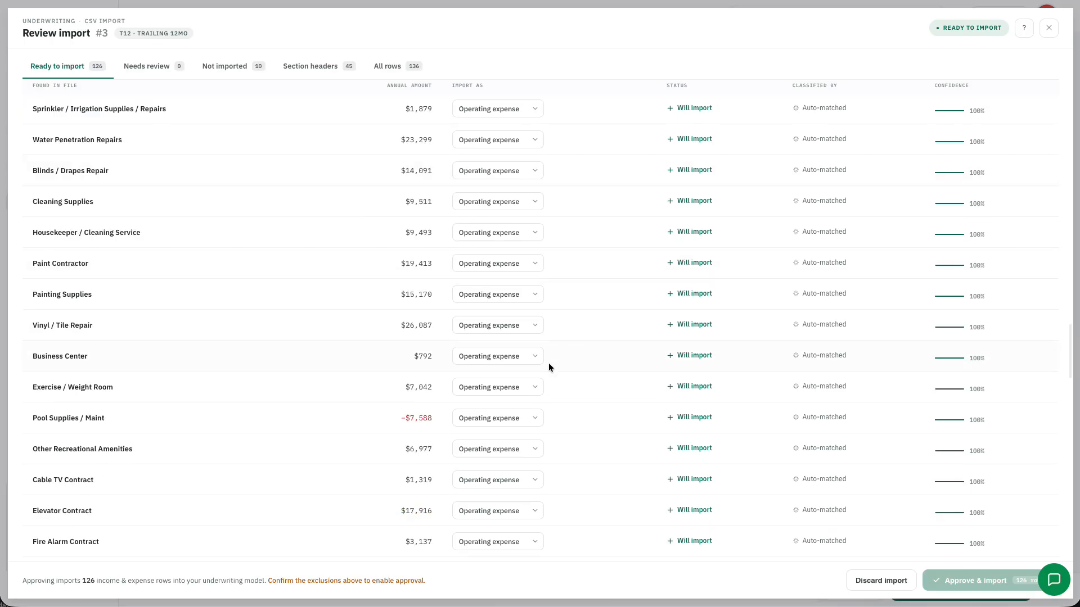
{"action": "scroll", "coordinate": [547, 370], "scroll_direction": "down", "scroll_amount": 14}
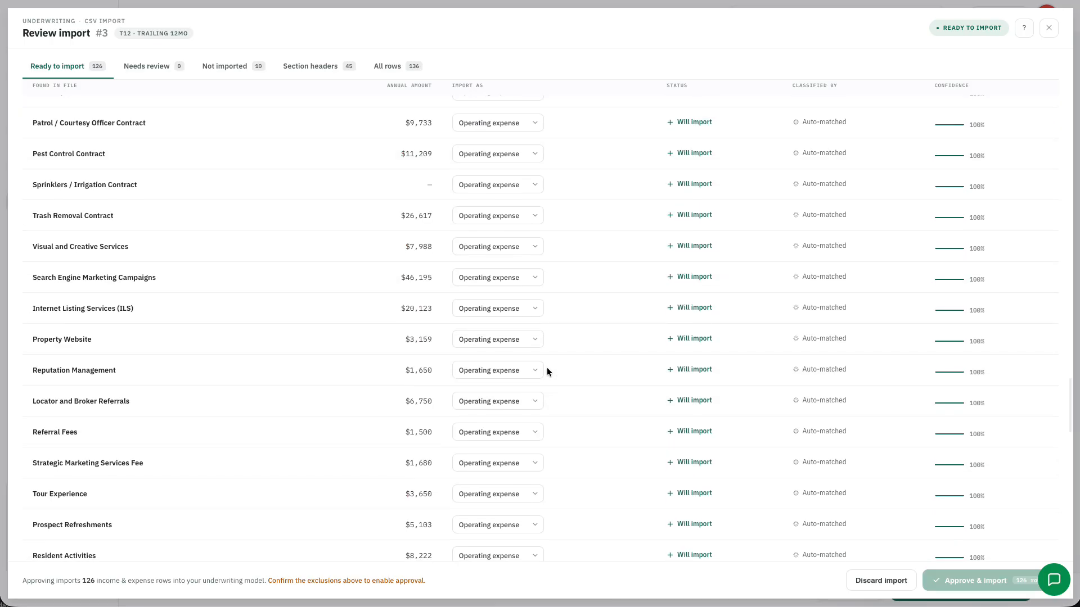
{"action": "scroll", "coordinate": [549, 376], "scroll_direction": "down", "scroll_amount": 14}
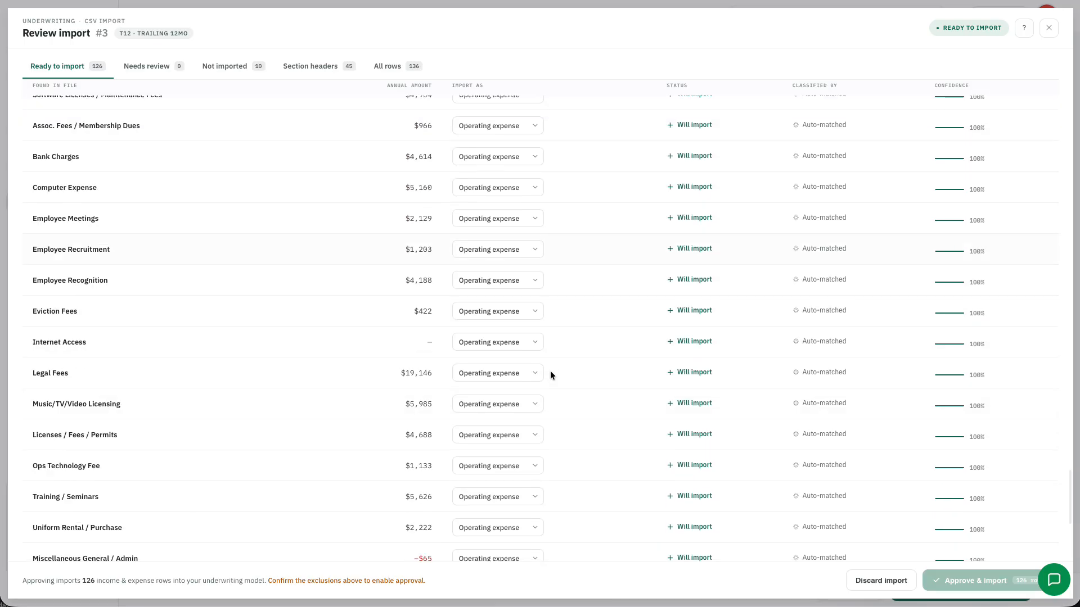
Acknowledge the unimported rows and approve importing the 126 T12 income and expense rows
{"action": "scroll", "coordinate": [551, 372], "scroll_direction": "up", "scroll_amount": 20}
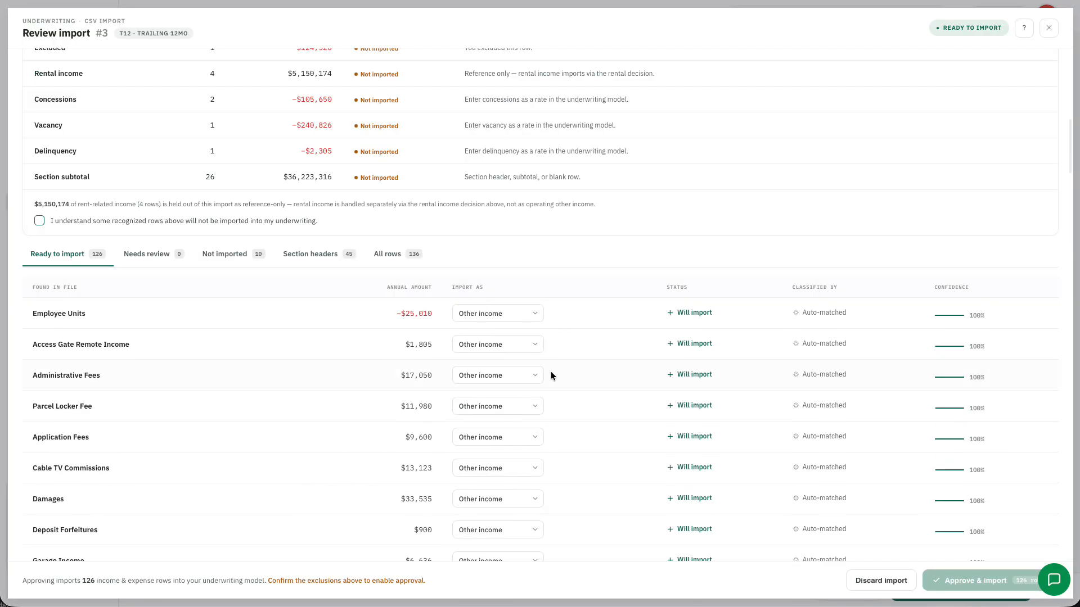
{"action": "scroll", "coordinate": [75, 423], "scroll_direction": "down", "scroll_amount": 1}
{"action": "scroll", "coordinate": [76, 423], "scroll_direction": "down", "scroll_amount": 5}
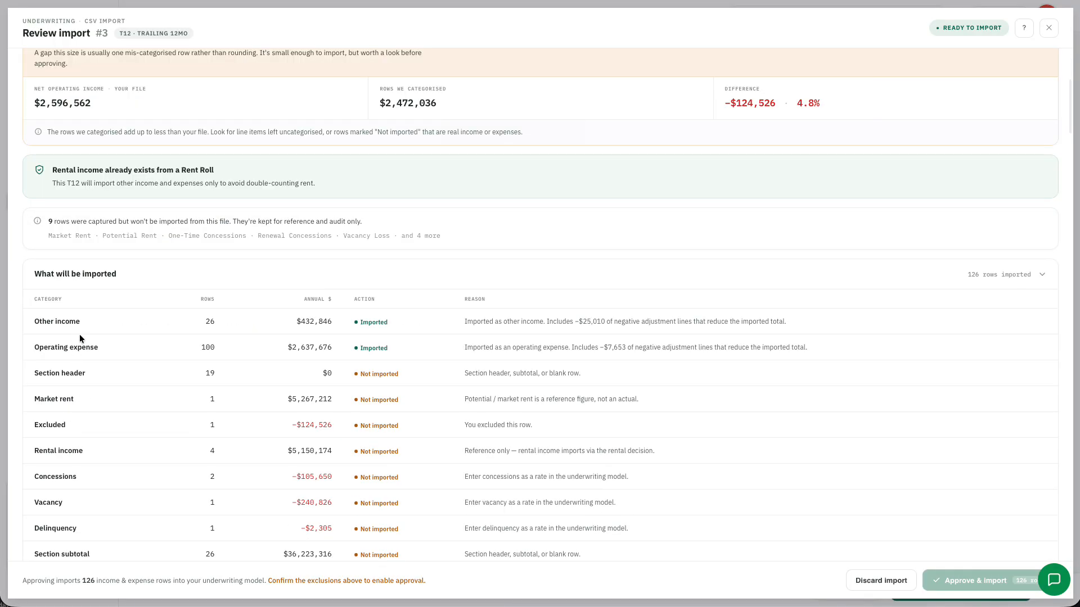
{"action": "scroll", "coordinate": [79, 334], "scroll_direction": "up", "scroll_amount": 5}
{"action": "scroll", "coordinate": [82, 290], "scroll_direction": "down", "scroll_amount": 10}
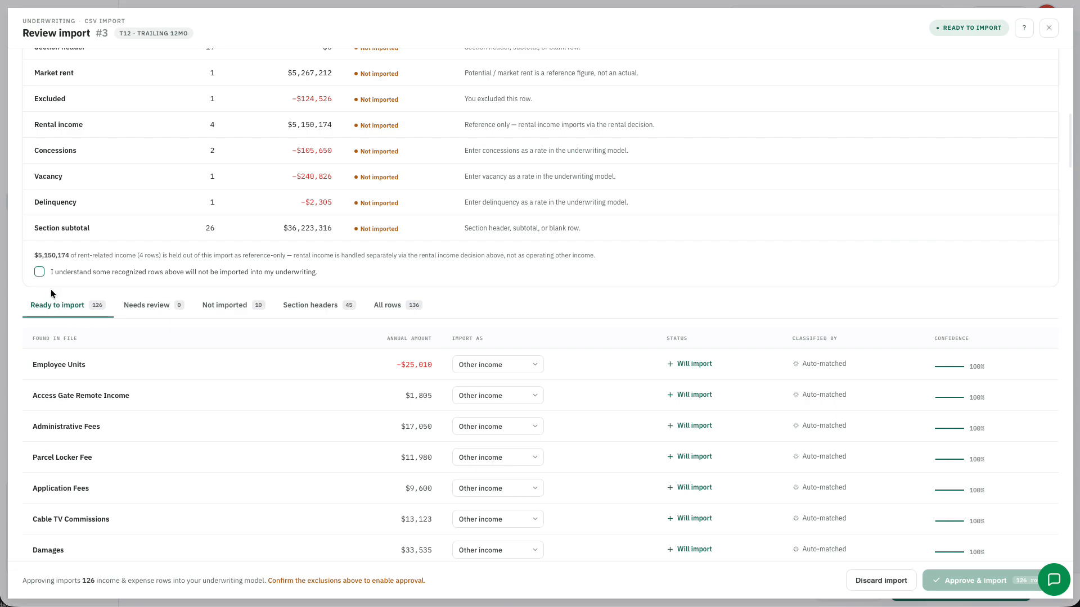
{"action": "left_click", "coordinate": [39, 273]}
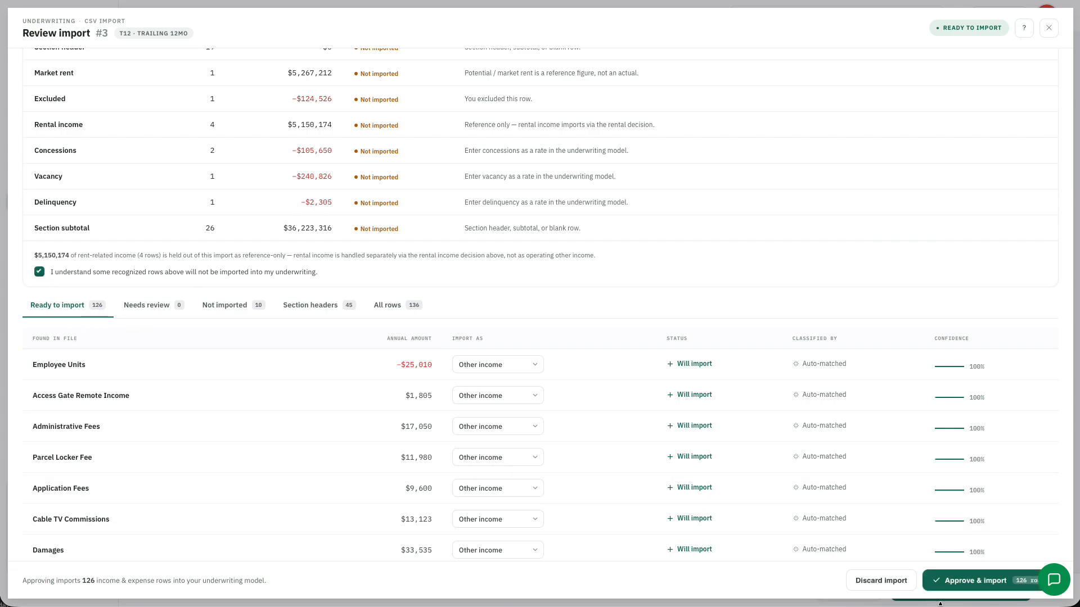
{"action": "left_click", "coordinate": [989, 587]}
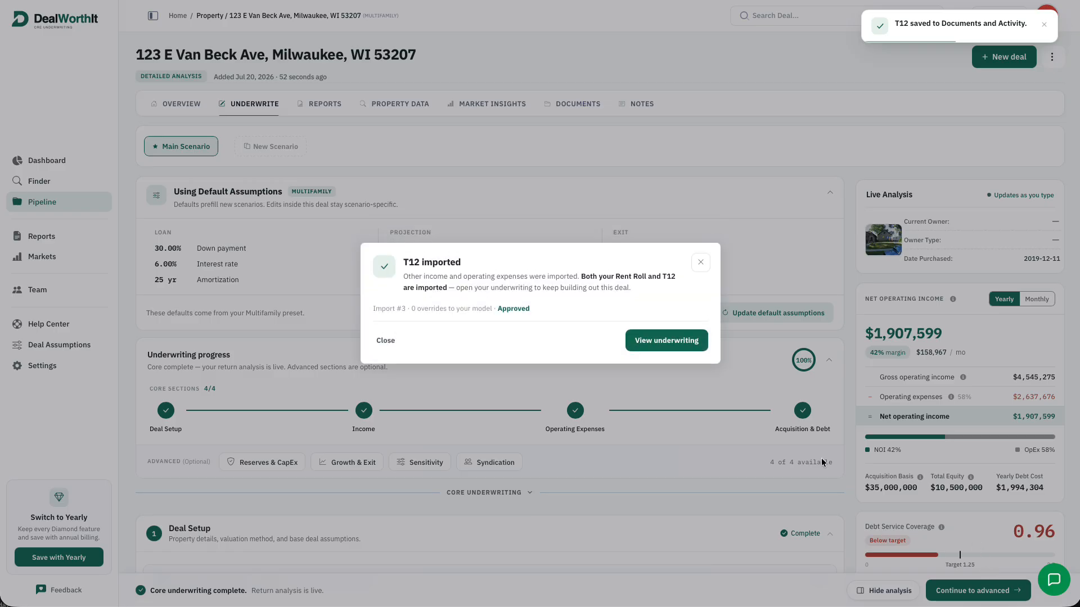
Open the underwriting after the T12 import and hide the live analysis panel
{"action": "left_click", "coordinate": [692, 342]}
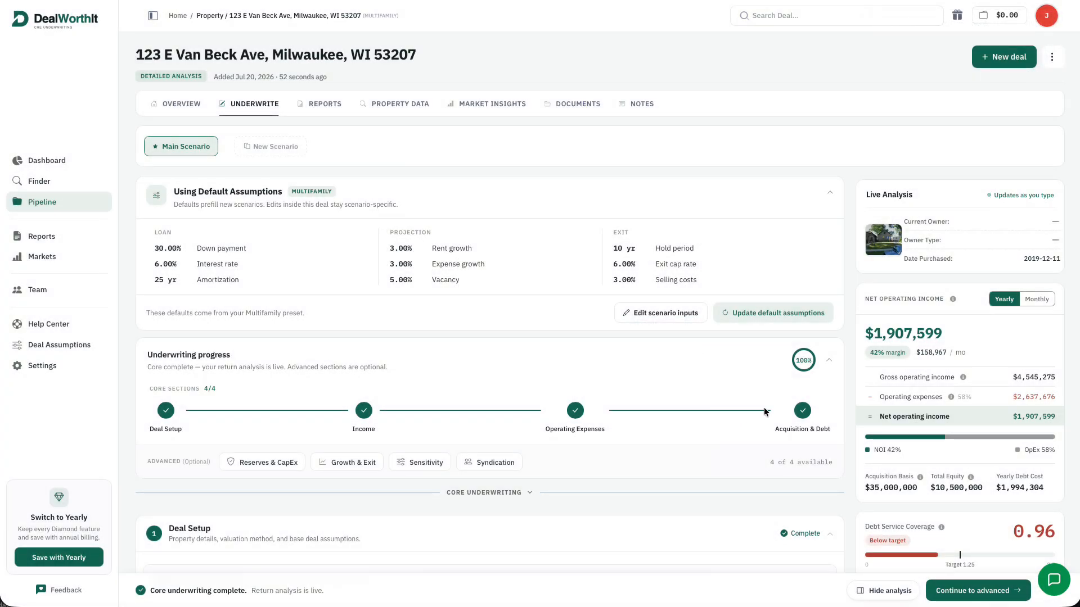
{"action": "left_click_drag", "start_coordinate": [1007, 377], "coordinate": [1055, 396]}
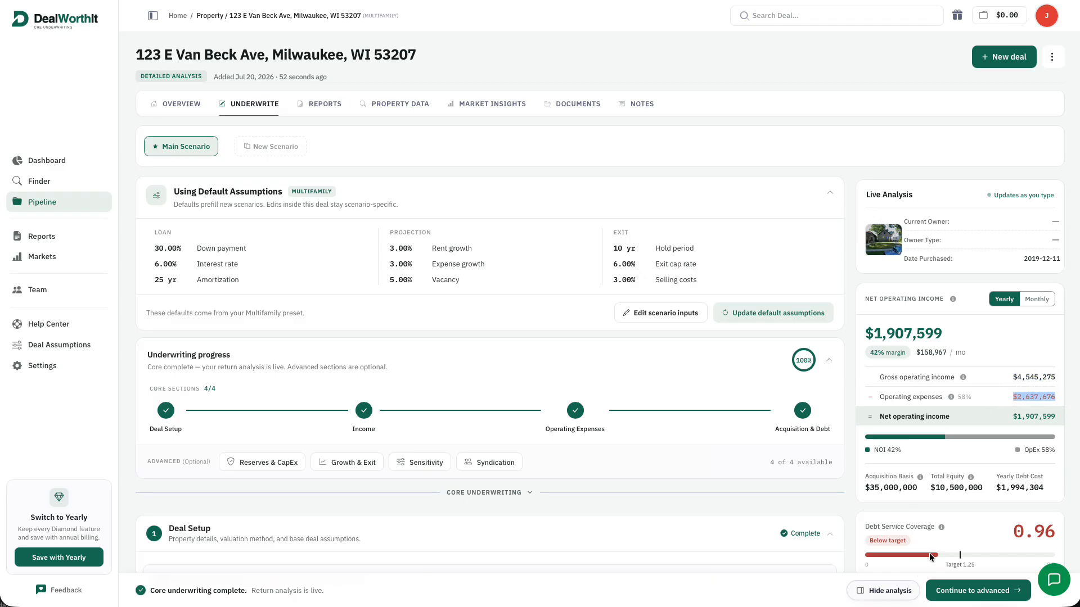
{"action": "scroll", "coordinate": [968, 505], "scroll_direction": "down", "scroll_amount": 3}
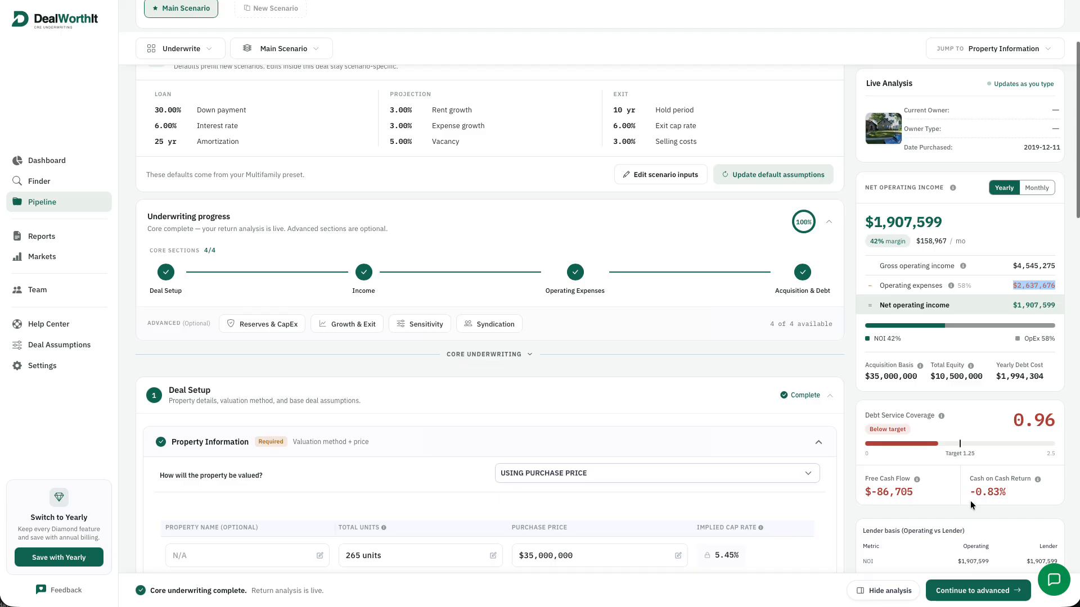
{"action": "left_click", "coordinate": [868, 590]}
{"action": "scroll", "coordinate": [856, 482], "scroll_direction": "up", "scroll_amount": 2}
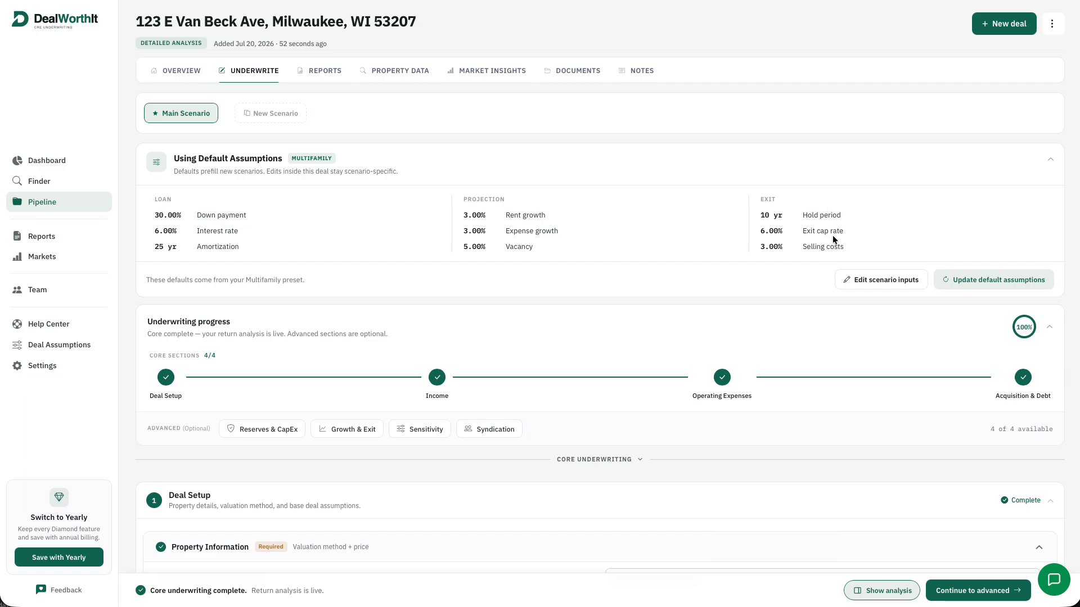
Collapse the Using Default Assumptions summary (30% down, 6.00% interest, 25-yr amortization, 10-yr hold)
{"action": "left_click", "coordinate": [1051, 167]}
{"action": "scroll", "coordinate": [1030, 215], "scroll_direction": "down", "scroll_amount": 3}
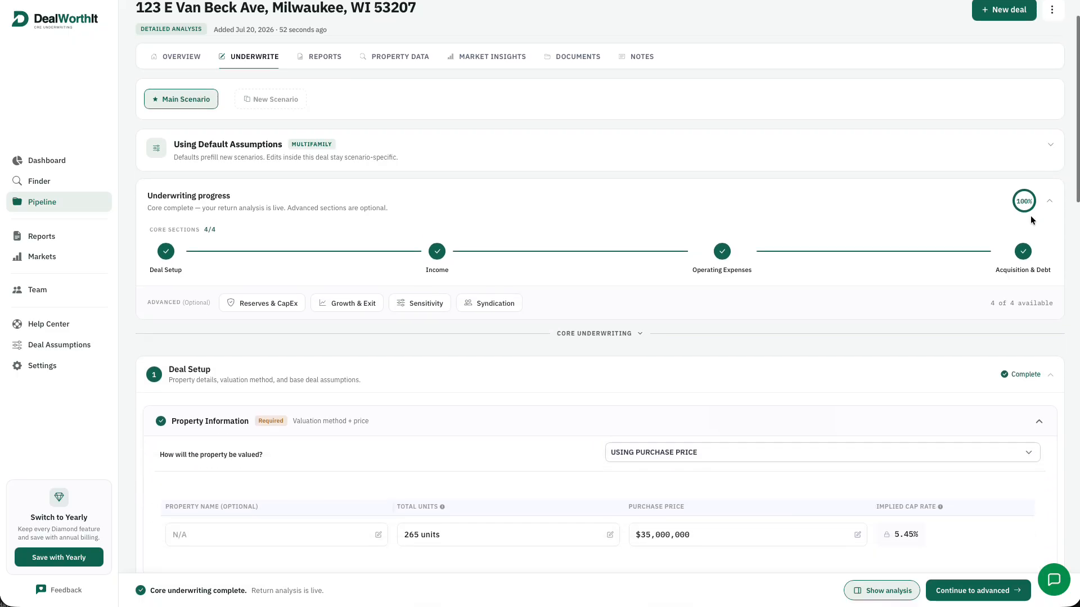
{"action": "scroll", "coordinate": [1019, 228], "scroll_direction": "down", "scroll_amount": 2}
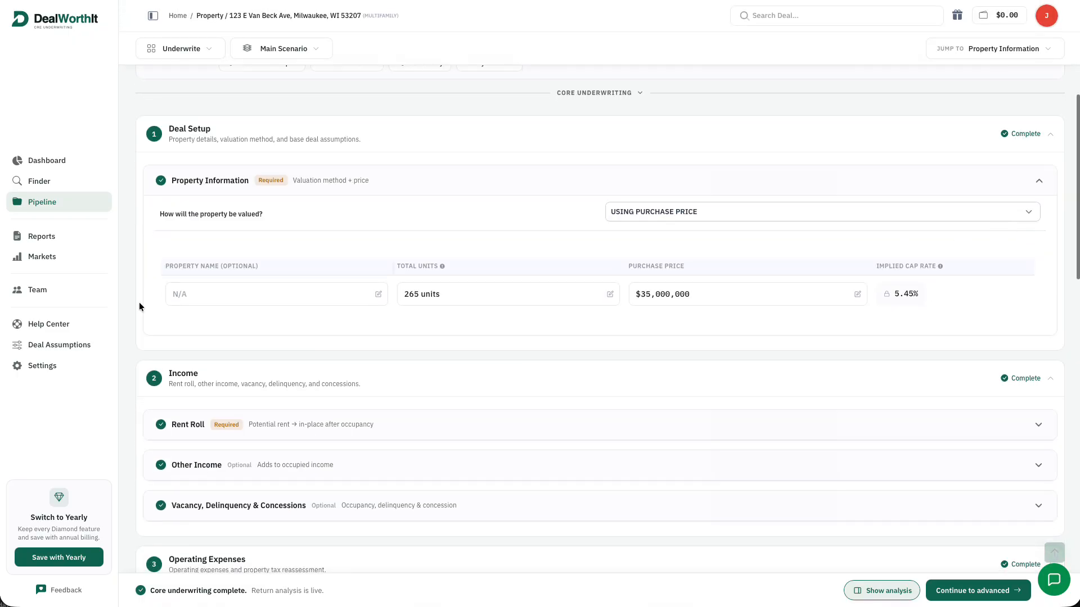
{"action": "scroll", "coordinate": [406, 321], "scroll_direction": "down", "scroll_amount": 2}
Expand and collapse the Rent Roll and Other Income sections to check them
{"action": "left_click", "coordinate": [440, 319]}
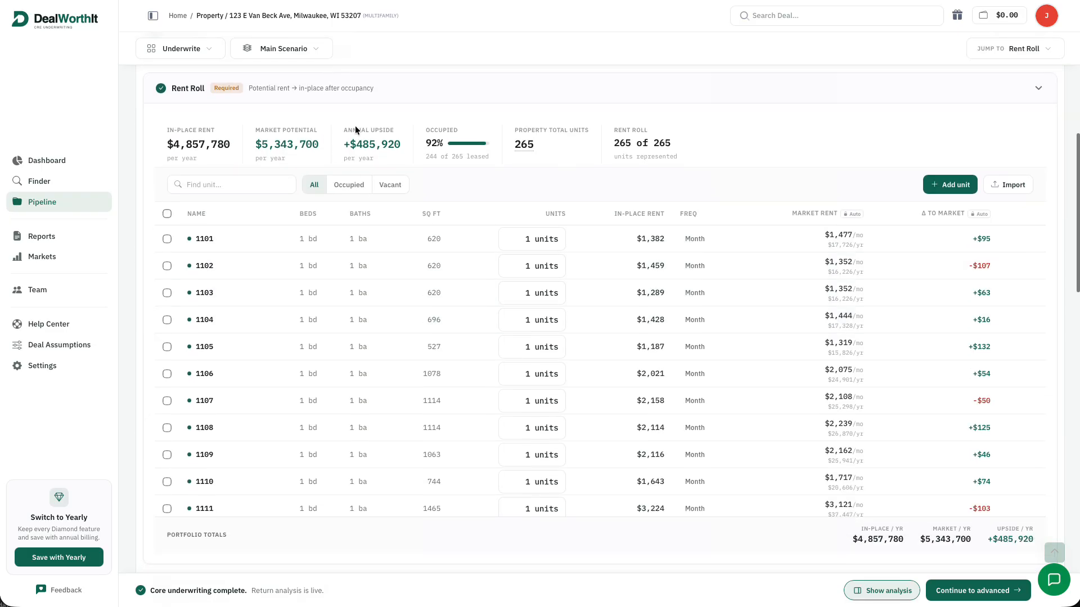
{"action": "left_click", "coordinate": [645, 92]}
{"action": "left_click", "coordinate": [625, 121]}
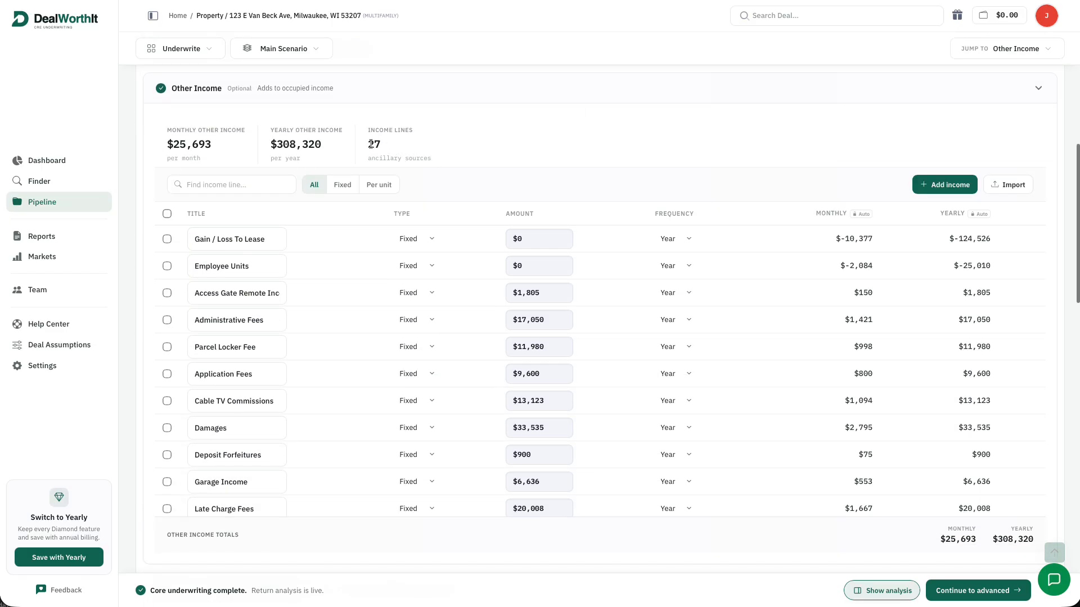
{"action": "left_click", "coordinate": [697, 96]}
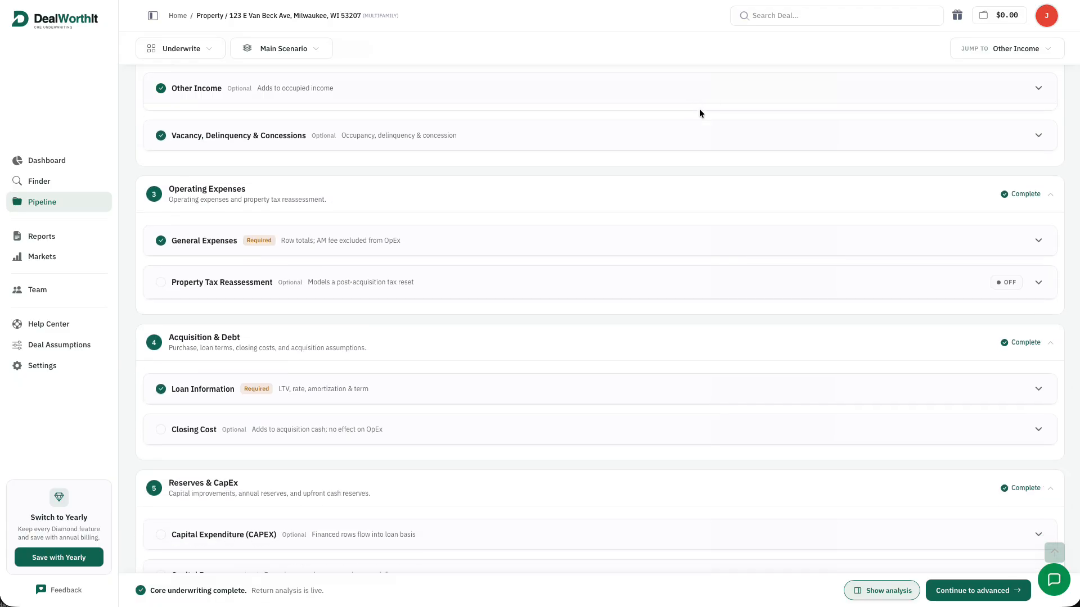
Set in-place occupancy to 95.00% and delinquency to 0.50%, then collapse the vacancy section
{"action": "left_click", "coordinate": [675, 128]}
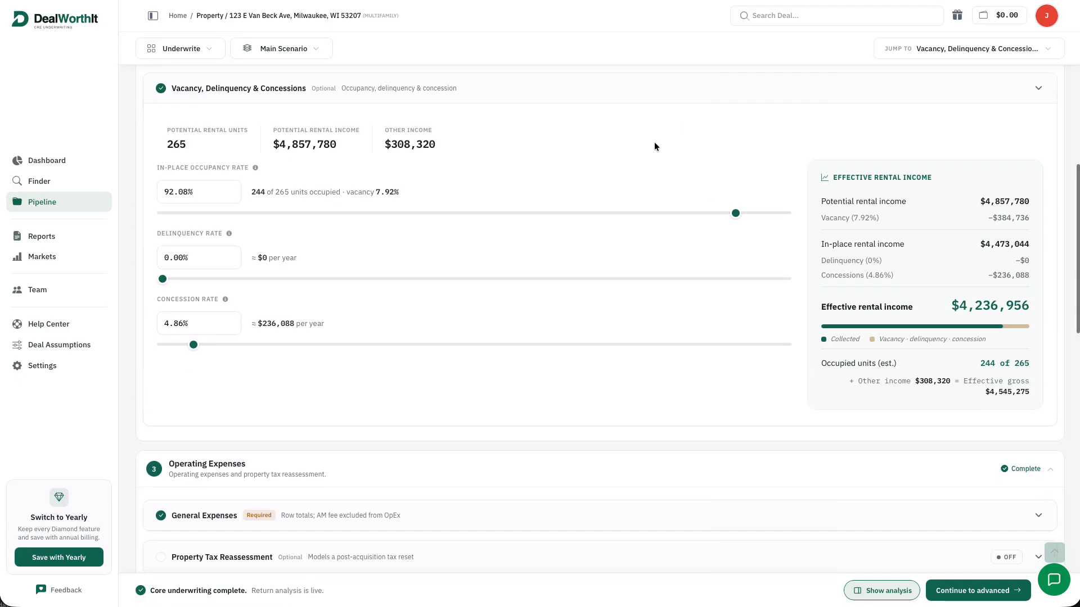
{"action": "left_click_drag", "start_coordinate": [735, 212], "coordinate": [754, 214]}
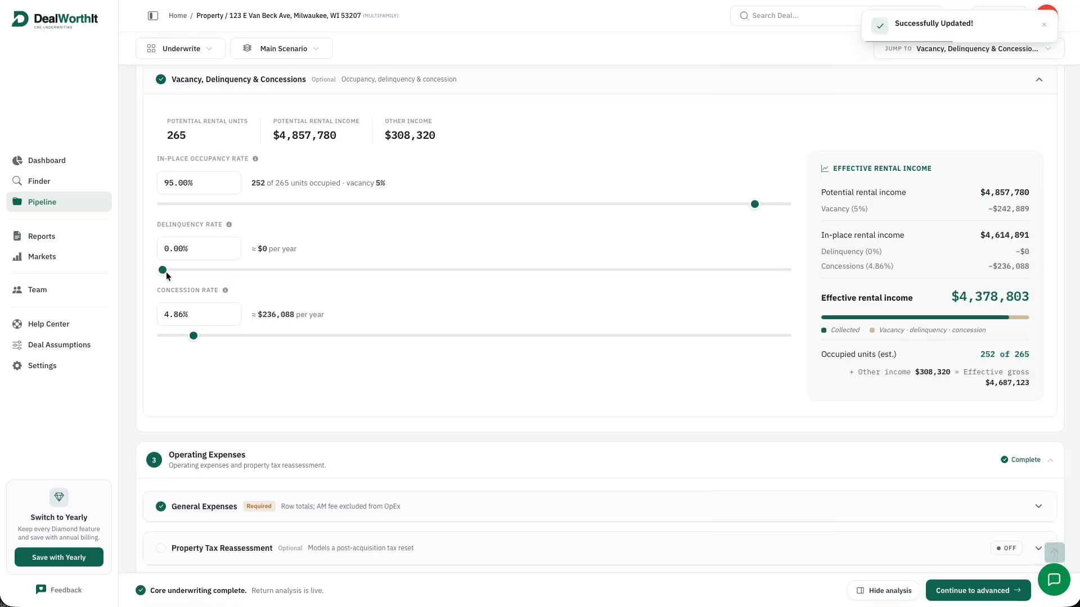
{"action": "left_click_drag", "start_coordinate": [163, 273], "coordinate": [167, 273]}
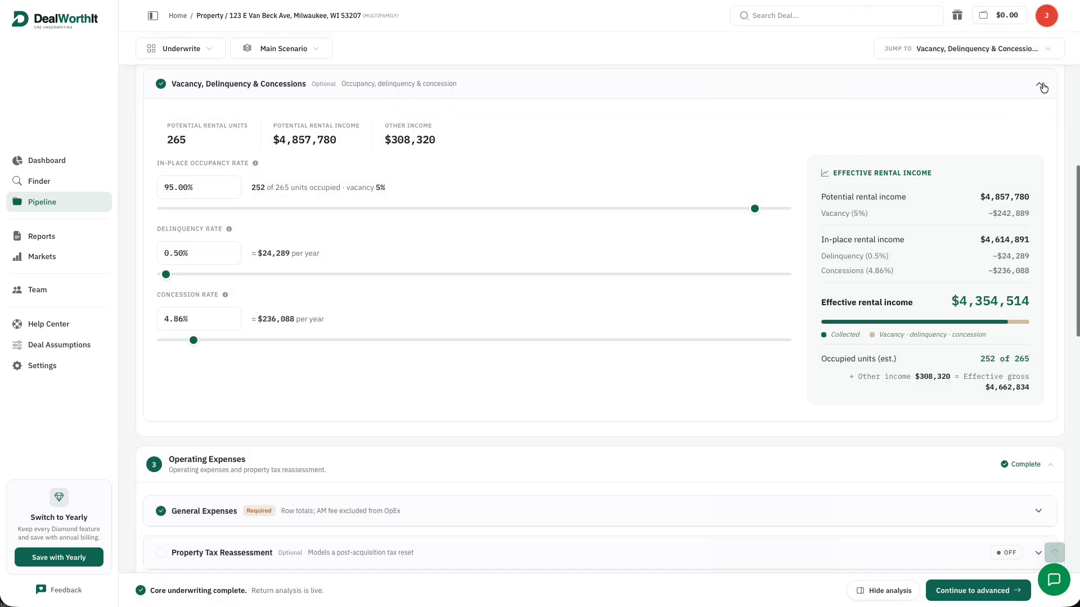
{"action": "left_click", "coordinate": [1039, 86]}
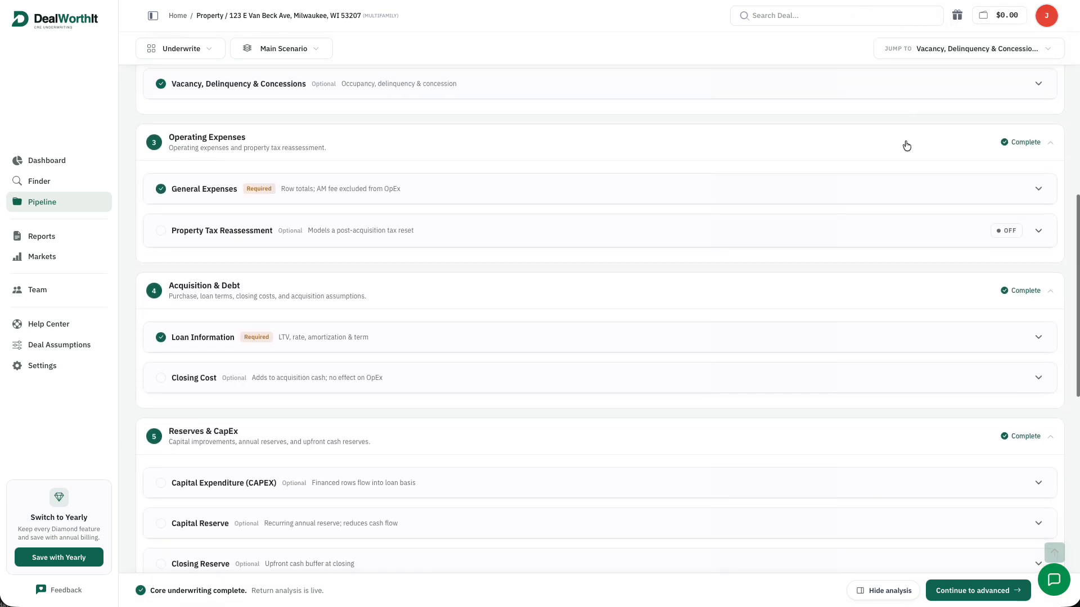
Inspect General Expenses under the Fixed, % of GOI and All filters, cancelling a new expense
{"action": "left_click", "coordinate": [893, 192]}
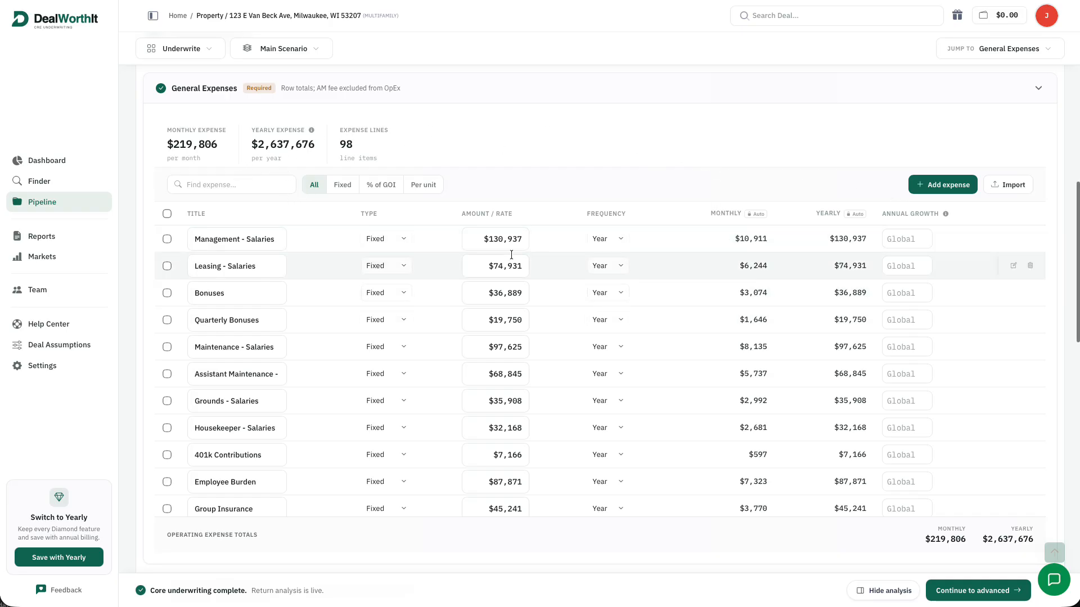
{"action": "left_click", "coordinate": [348, 190]}
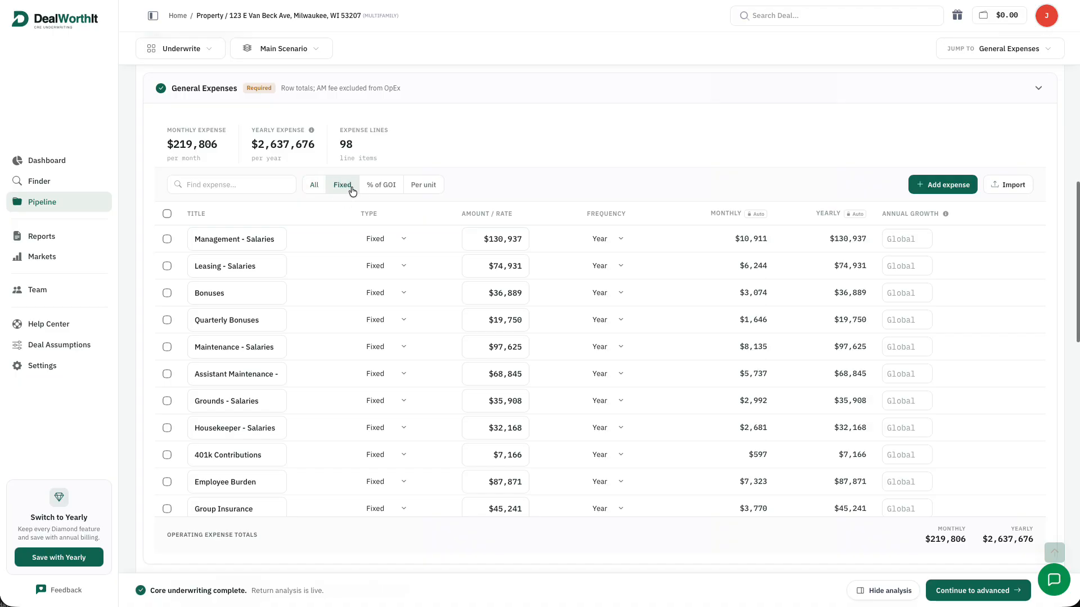
{"action": "left_click", "coordinate": [386, 192]}
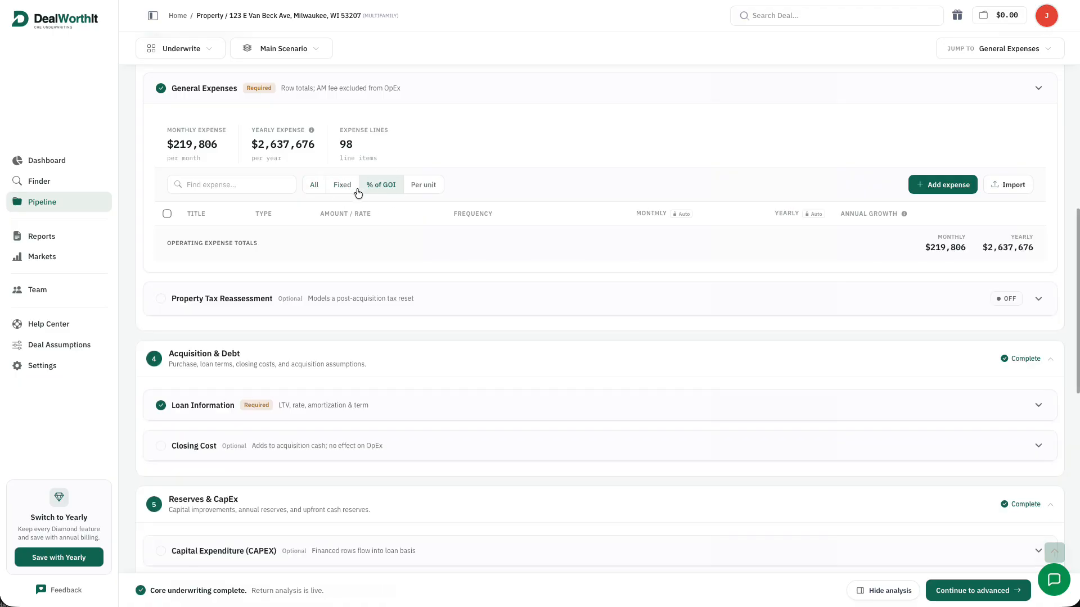
{"action": "left_click", "coordinate": [314, 188]}
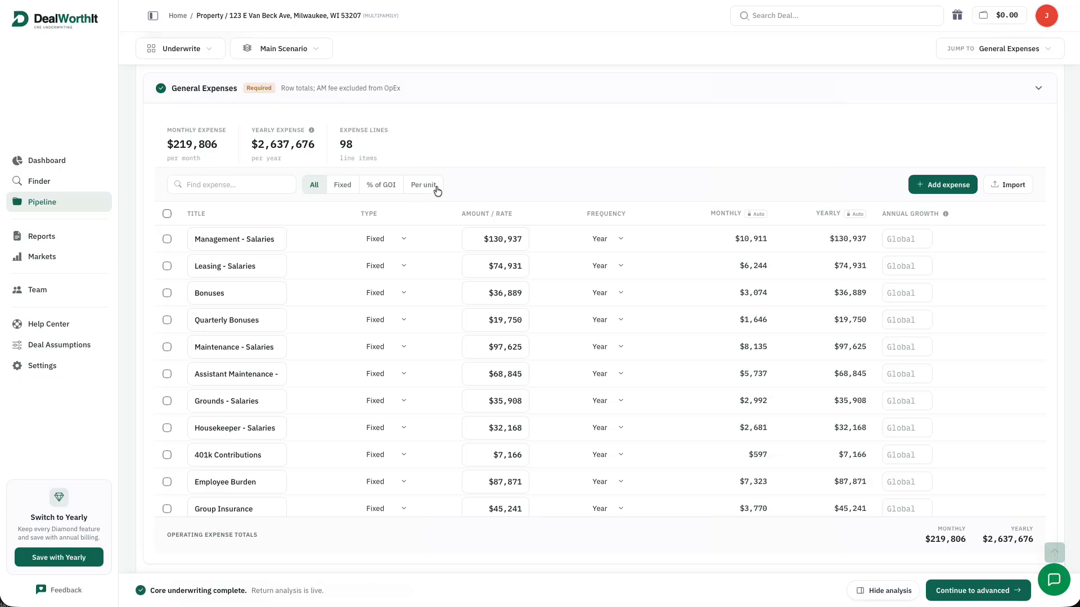
{"action": "left_click", "coordinate": [956, 185]}
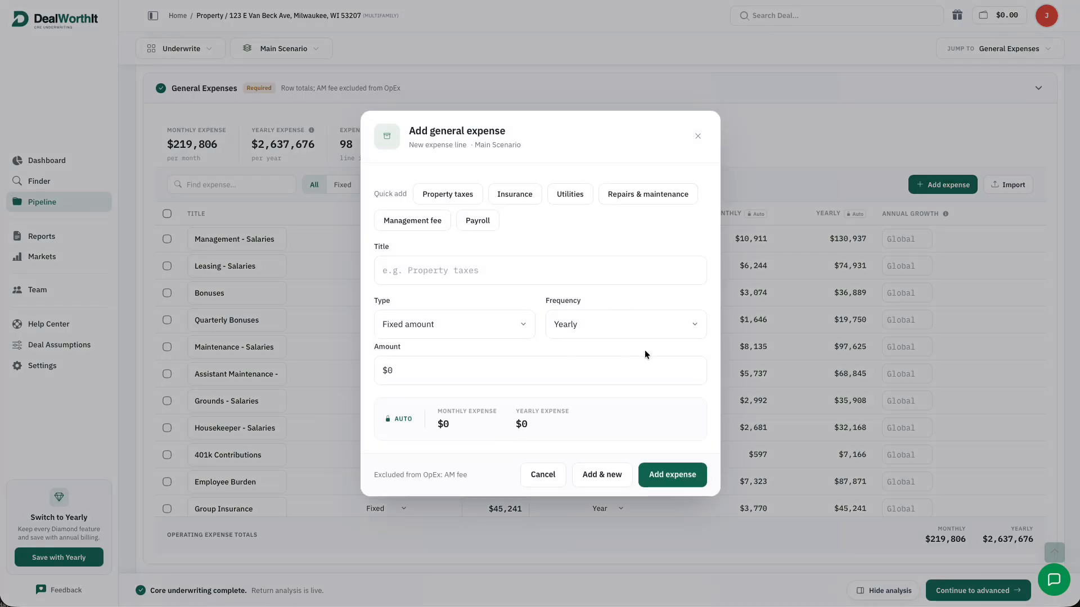
{"action": "left_click", "coordinate": [697, 136]}
{"action": "left_click", "coordinate": [1038, 88]}
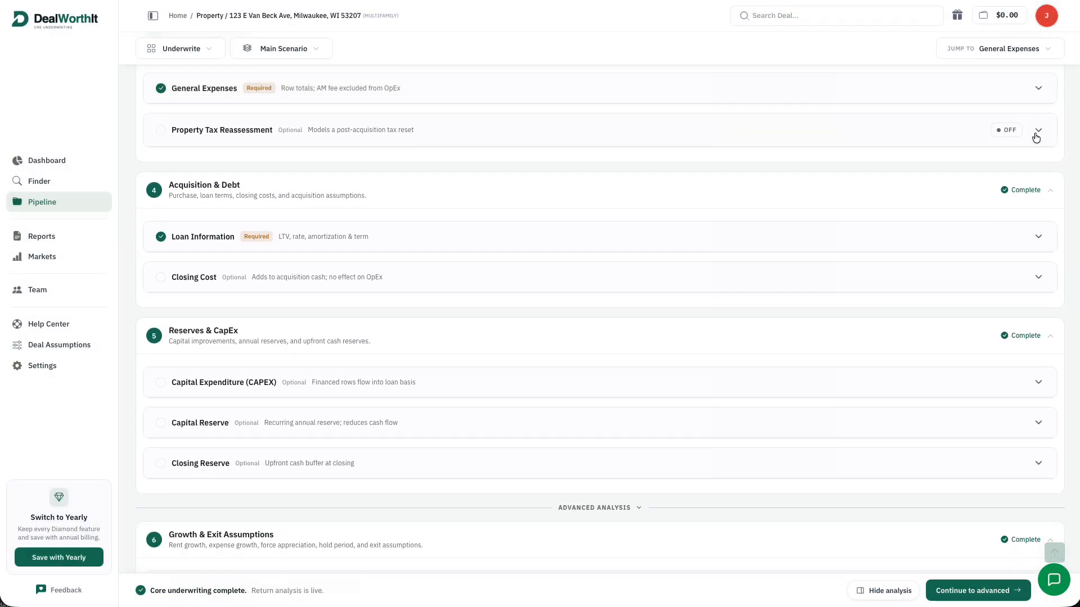
Check Property Tax Reassessment, then expand Loan Information showing the $24,500,000 loan at 6.55%
{"action": "left_click", "coordinate": [1038, 130]}
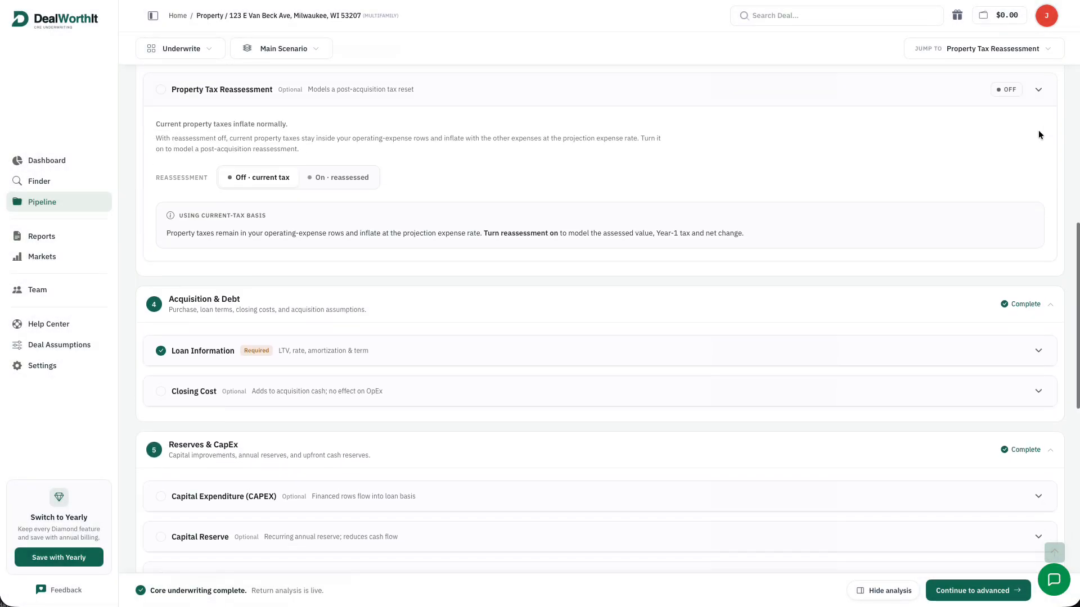
{"action": "left_click", "coordinate": [1038, 91]}
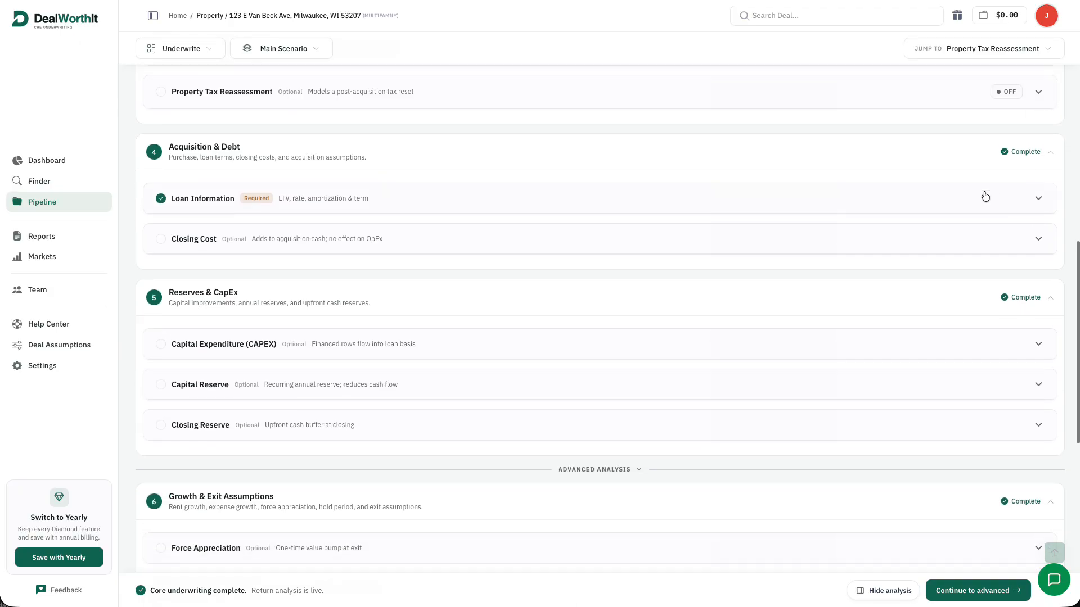
{"action": "scroll", "coordinate": [984, 195], "scroll_direction": "up", "scroll_amount": 1}
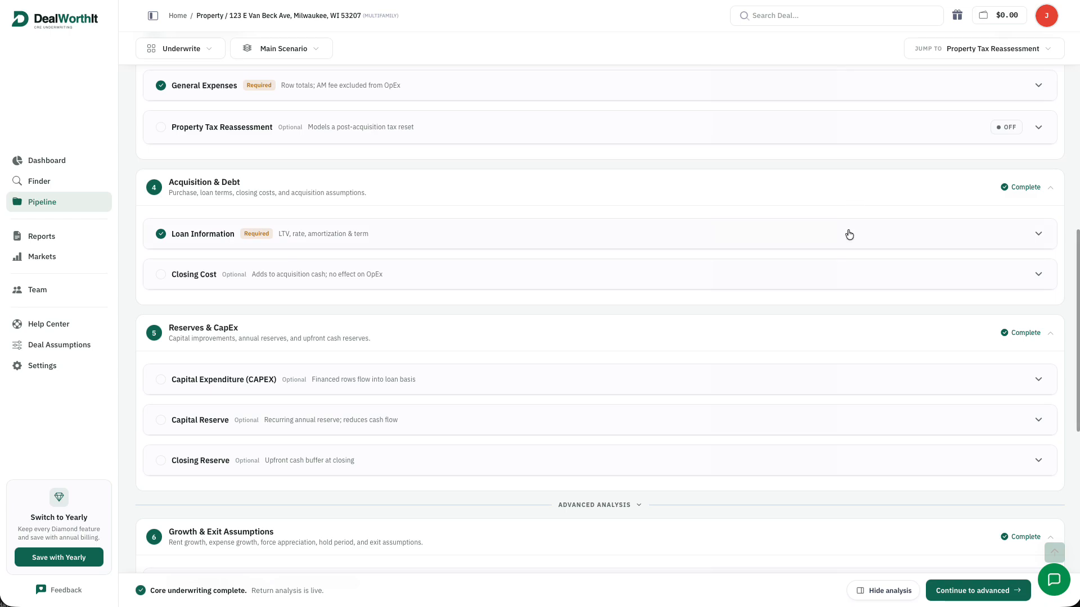
{"action": "left_click", "coordinate": [885, 233]}
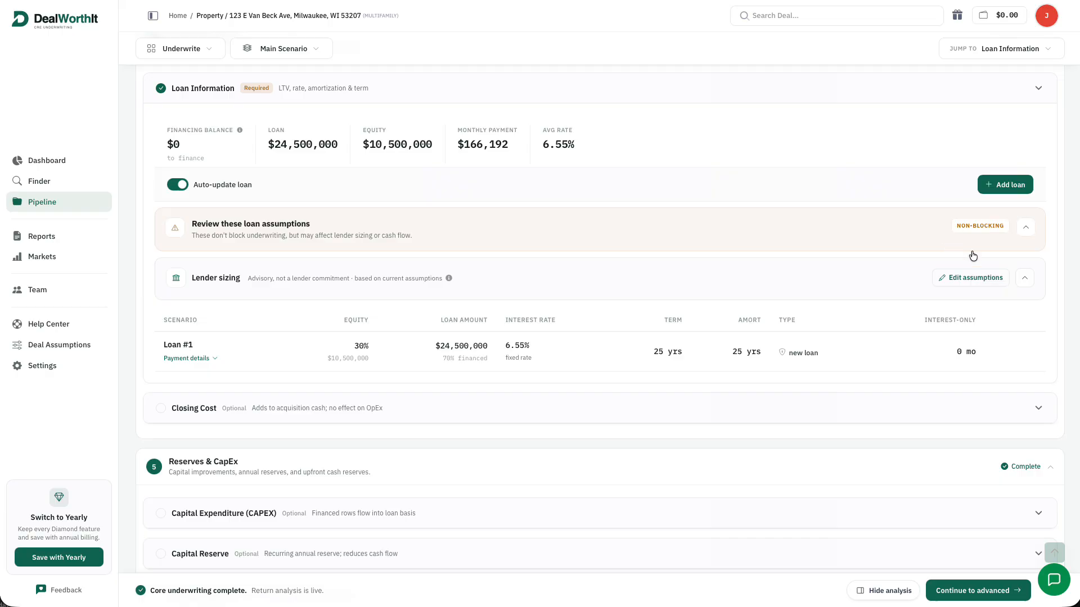
Review the lender sizing assumptions, then open Loan #1 ($24,500,000 at 6.55% fixed) for editing
{"action": "left_click", "coordinate": [988, 284]}
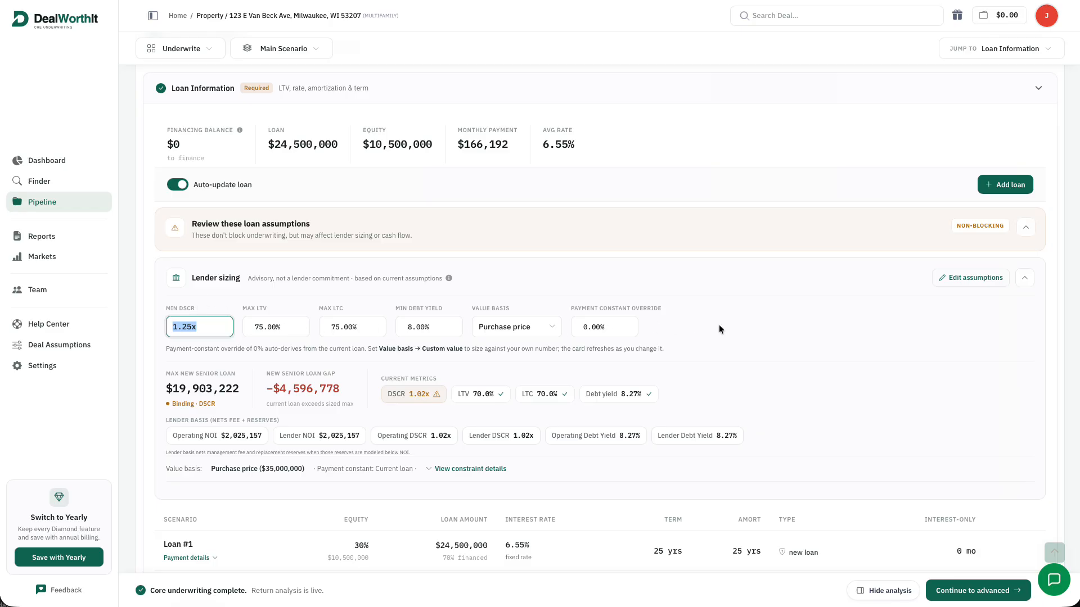
{"action": "left_click", "coordinate": [977, 281]}
{"action": "scroll", "coordinate": [979, 365], "scroll_direction": "down", "scroll_amount": 1}
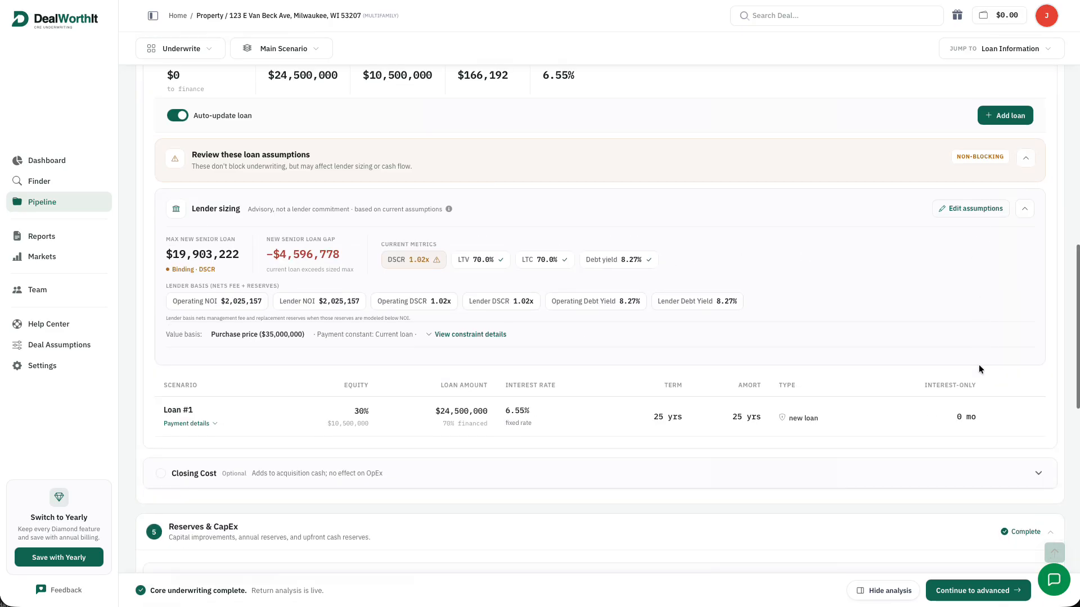
{"action": "left_click", "coordinate": [1012, 418]}
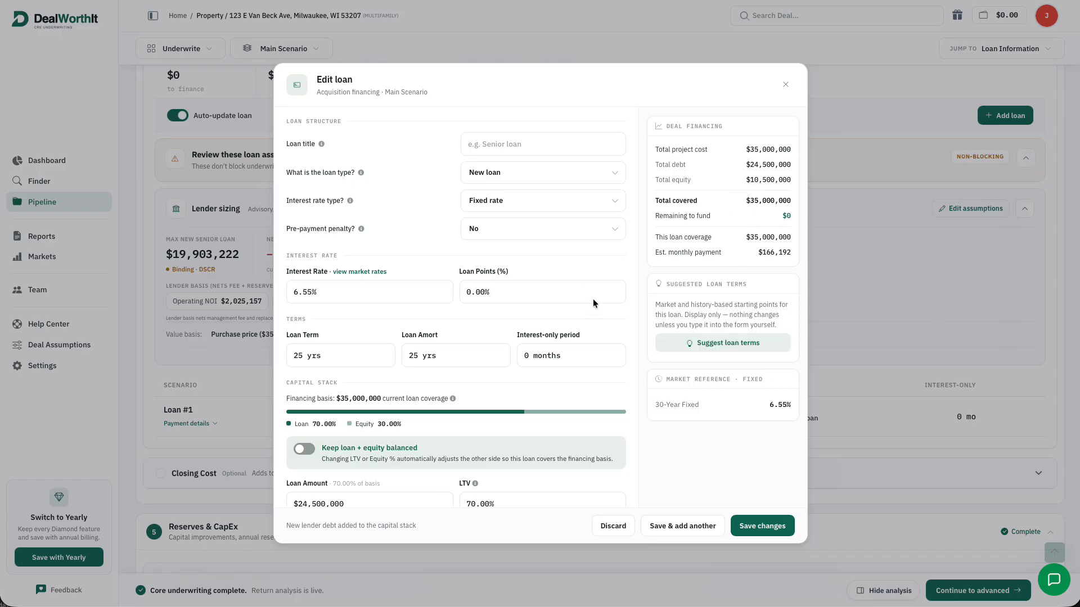
Apply a 6.30% loan rate from the 10-year Treasury plus a 1.75% spread
{"action": "left_click", "coordinate": [335, 273]}
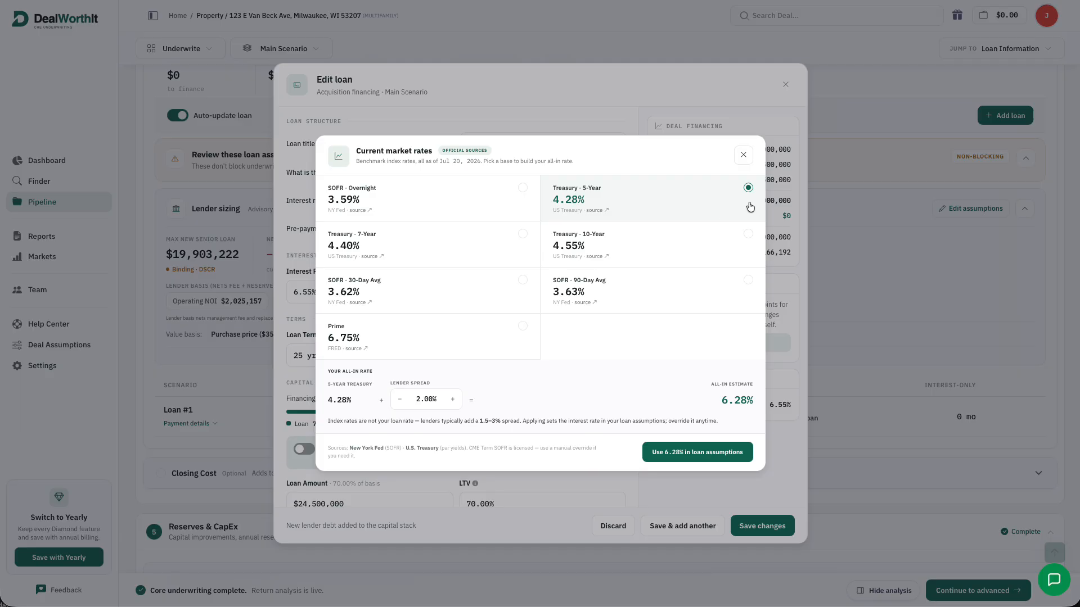
{"action": "left_click", "coordinate": [748, 237]}
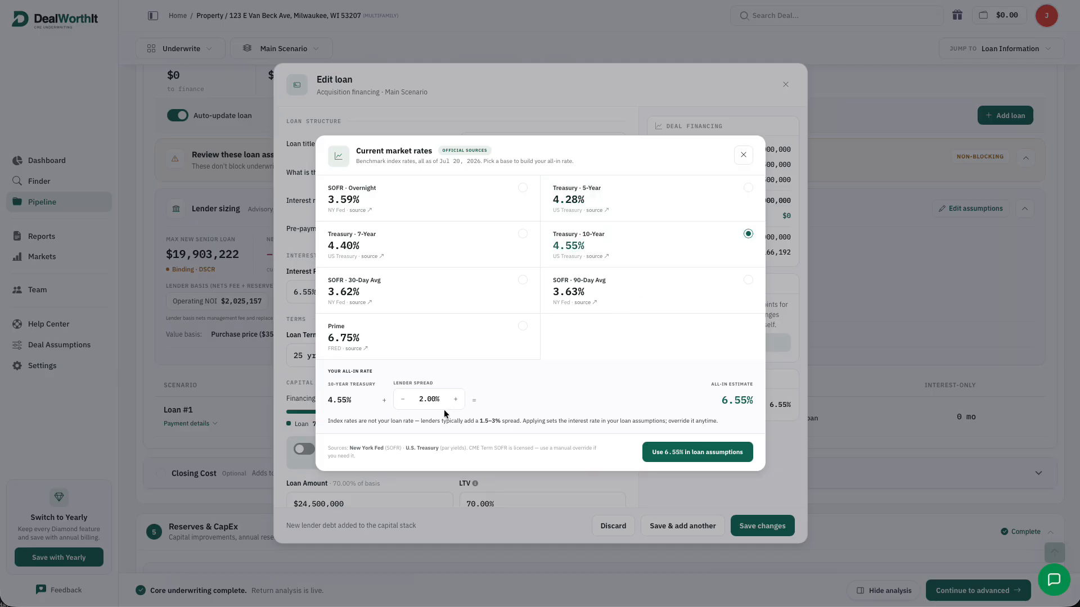
{"action": "left_click", "coordinate": [401, 400]}
{"action": "left_click", "coordinate": [457, 400]}
{"action": "left_click", "coordinate": [713, 455]}
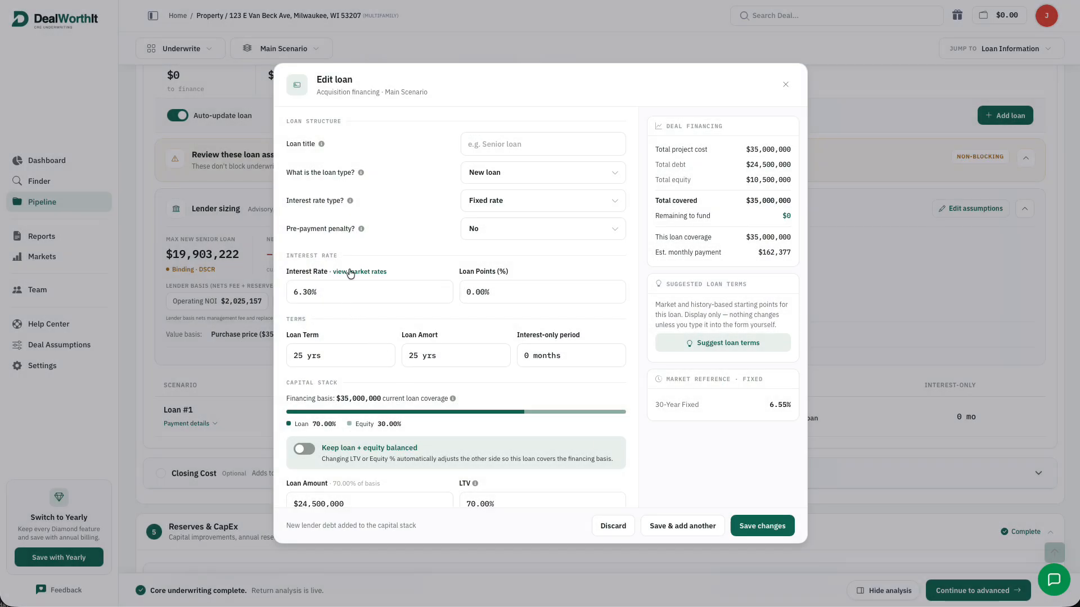
Set the loan term to 10 years with a 60-month interest-only period
{"action": "left_click", "coordinate": [300, 355]}
{"action": "type", "text": "10"}
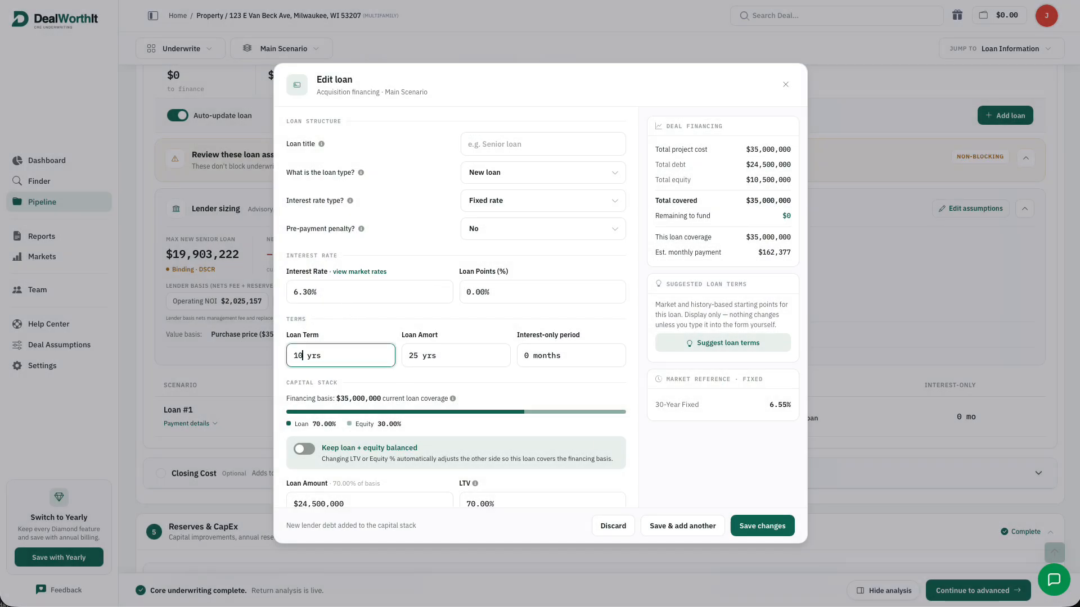
{"action": "left_click", "coordinate": [405, 318]}
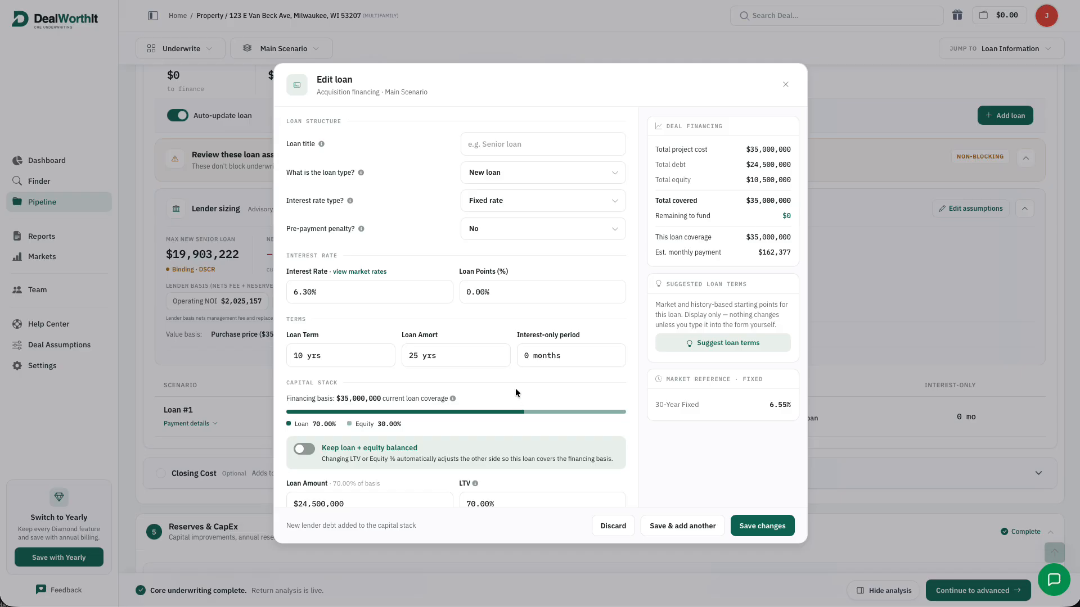
{"action": "left_click", "coordinate": [527, 356]}
{"action": "type", "text": "60"}
{"action": "left_click", "coordinate": [558, 372]}
Turn on automatic loan and equity balancing and set LTV to 65%
{"action": "scroll", "coordinate": [573, 382], "scroll_direction": "down", "scroll_amount": 3}
{"action": "scroll", "coordinate": [484, 441], "scroll_direction": "down", "scroll_amount": 1}
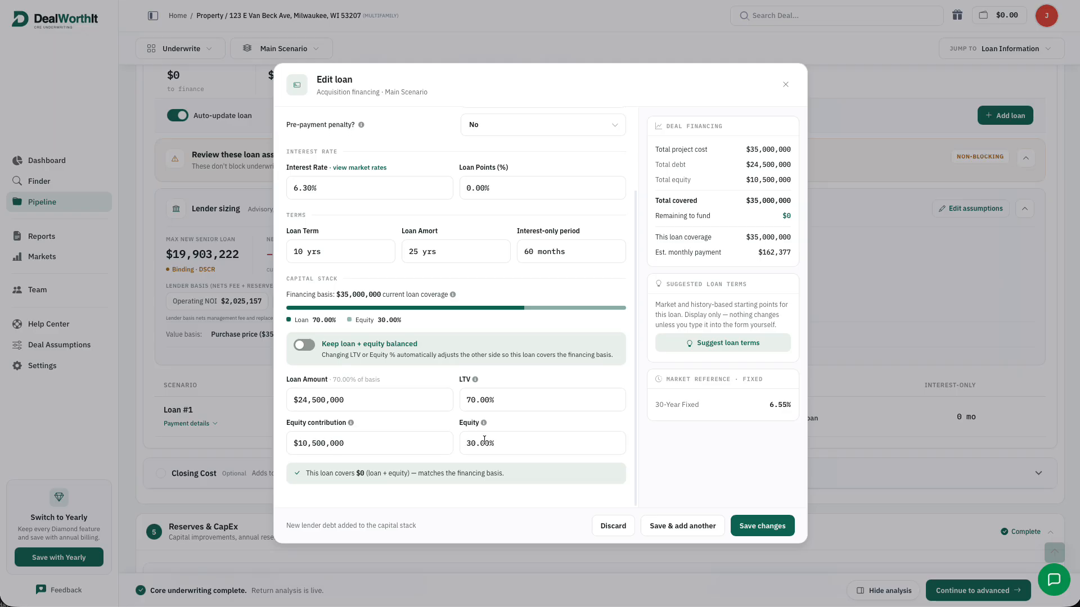
{"action": "left_click", "coordinate": [302, 344]}
{"action": "double_click", "coordinate": [474, 402]}
{"action": "type", "text": "65"}
{"action": "left_click", "coordinate": [469, 379]}
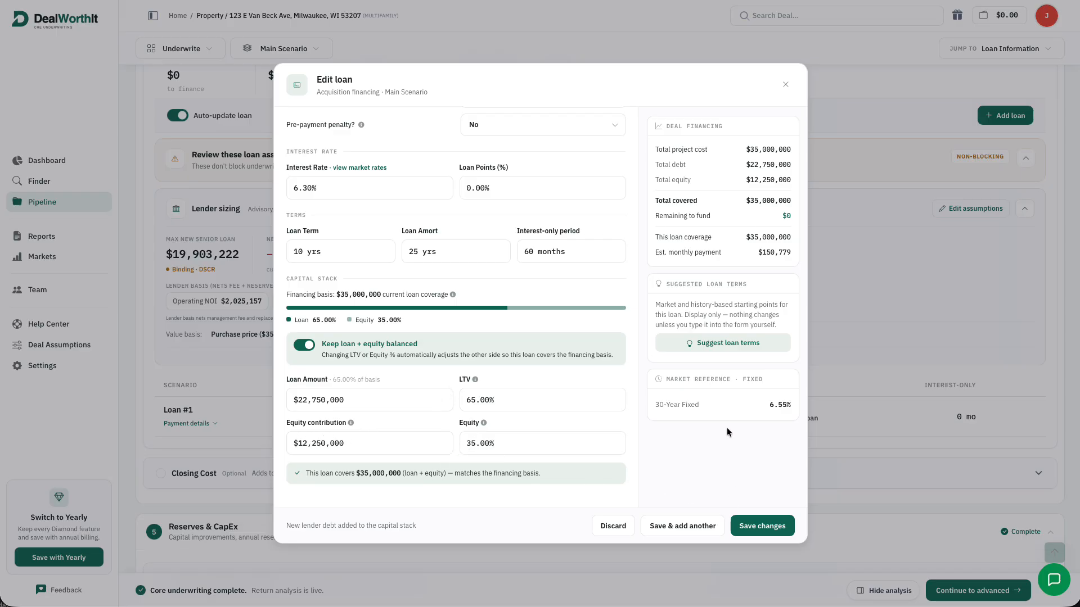
Review the suggested loan terms, then save Loan #1 at $22,750,000
{"action": "left_click", "coordinate": [744, 347]}
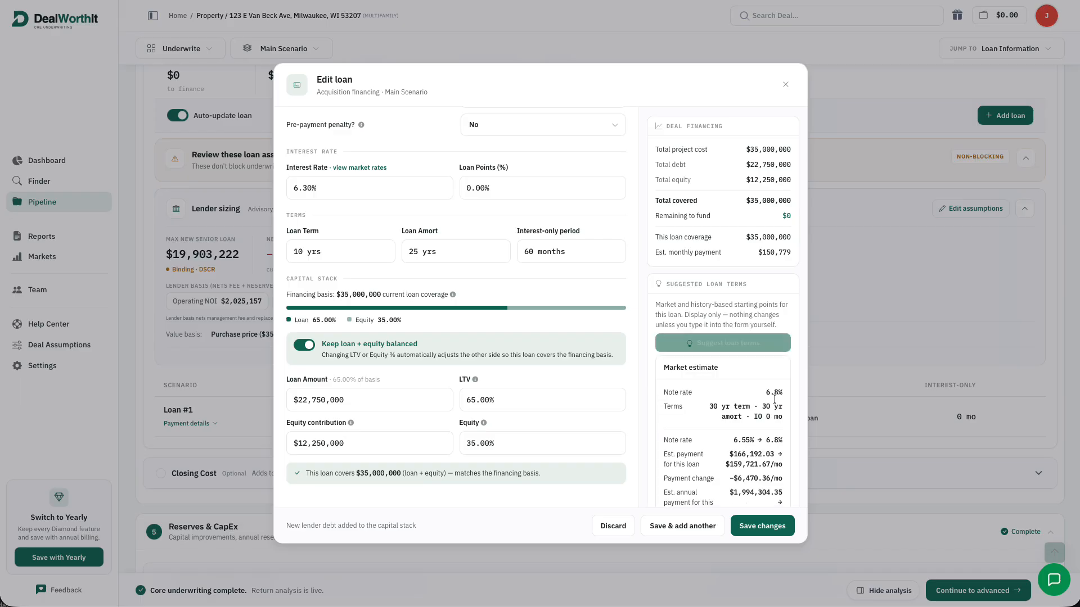
{"action": "scroll", "coordinate": [764, 371], "scroll_direction": "down", "scroll_amount": 2}
{"action": "scroll", "coordinate": [772, 371], "scroll_direction": "down", "scroll_amount": 1}
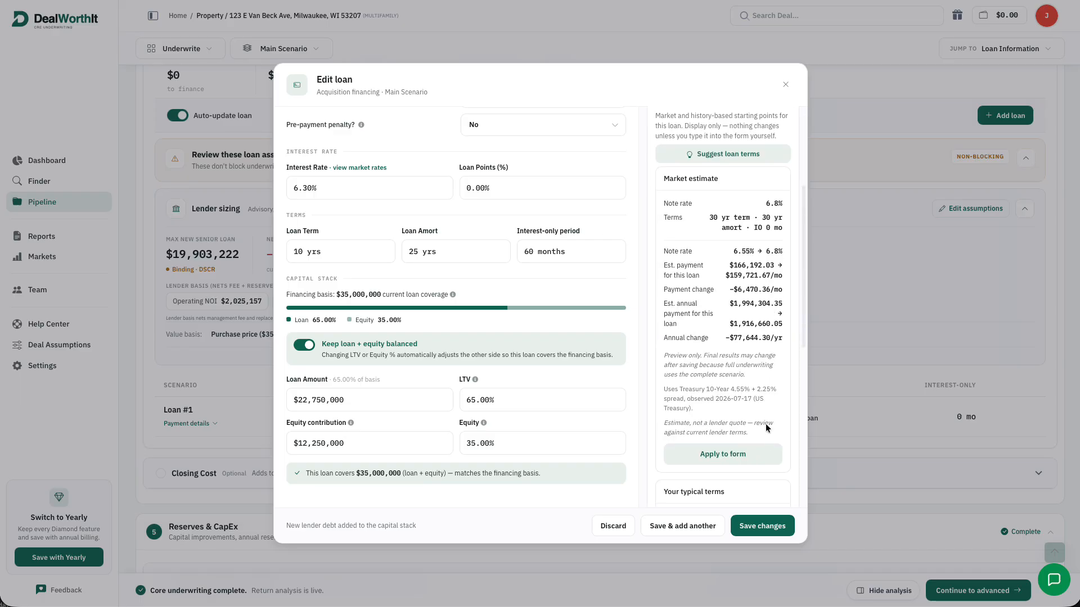
{"action": "scroll", "coordinate": [752, 282], "scroll_direction": "down", "scroll_amount": 3}
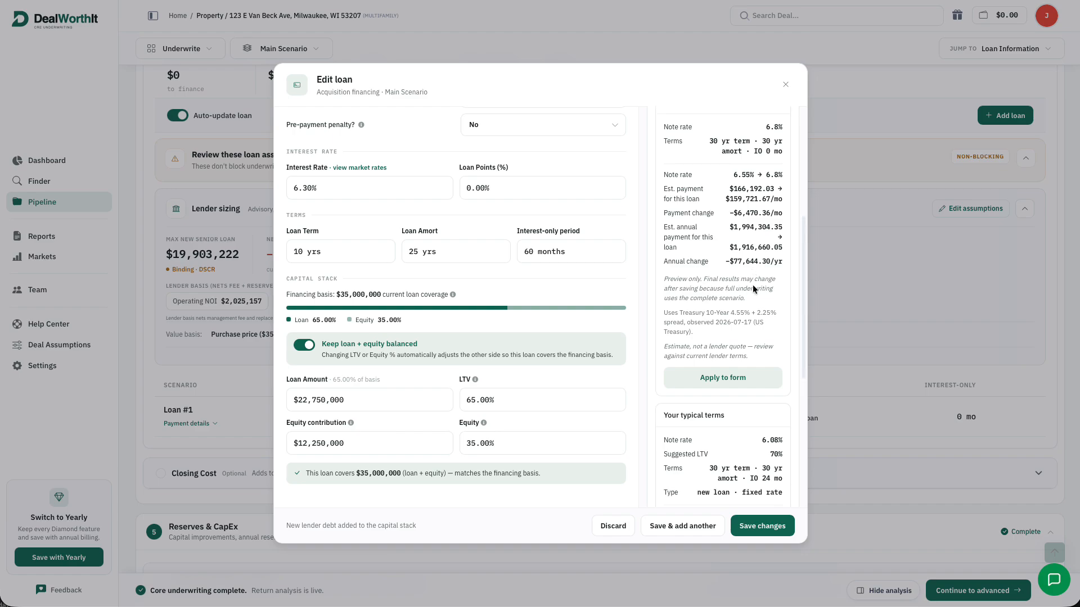
{"action": "scroll", "coordinate": [742, 304], "scroll_direction": "down", "scroll_amount": 3}
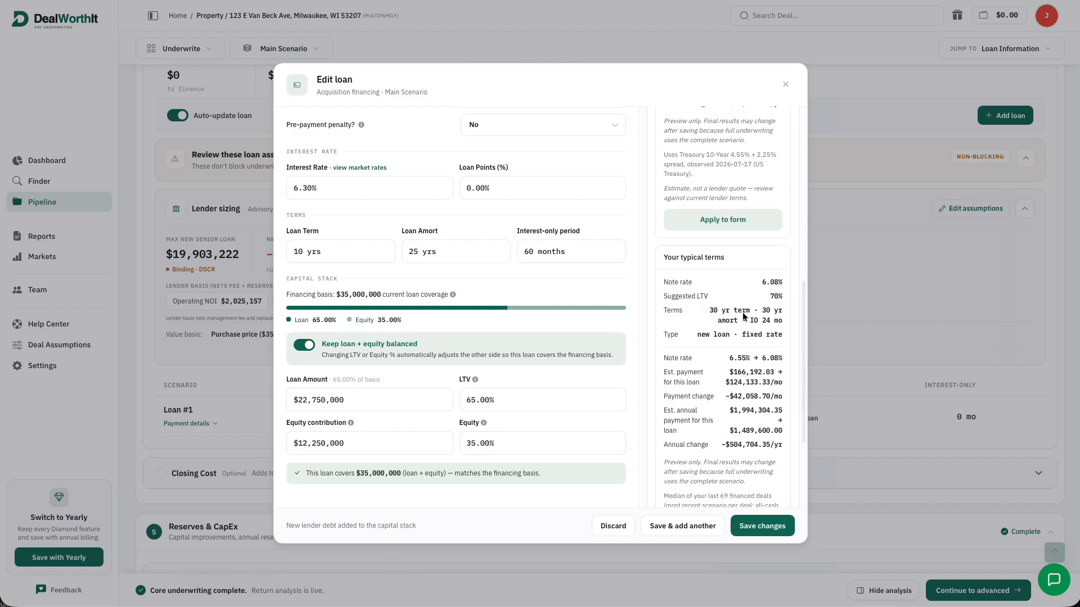
{"action": "left_click", "coordinate": [765, 525]}
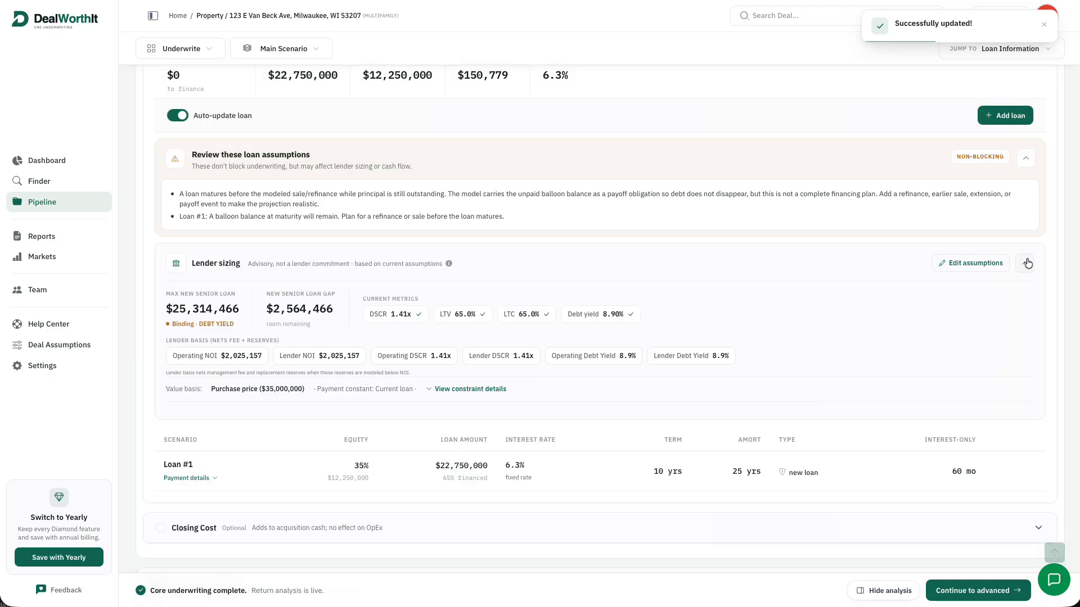
Enter 3% of purchase price as Closing Costs, giving $1,050,000
{"action": "left_click", "coordinate": [1027, 263]}
{"action": "scroll", "coordinate": [1013, 305], "scroll_direction": "down", "scroll_amount": 1}
{"action": "left_click", "coordinate": [1006, 347]}
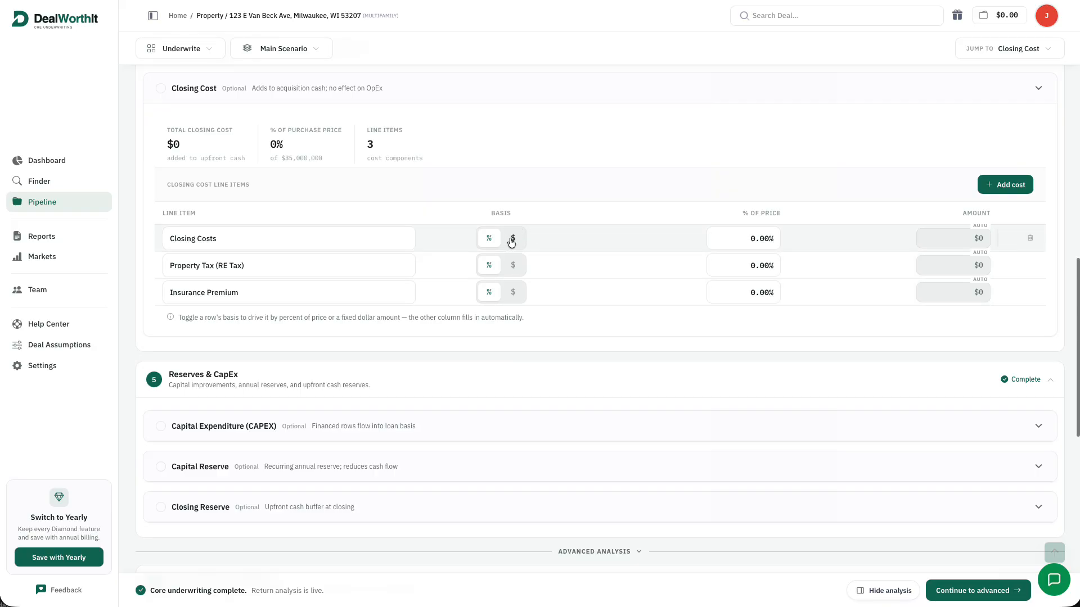
{"action": "left_click", "coordinate": [511, 240]}
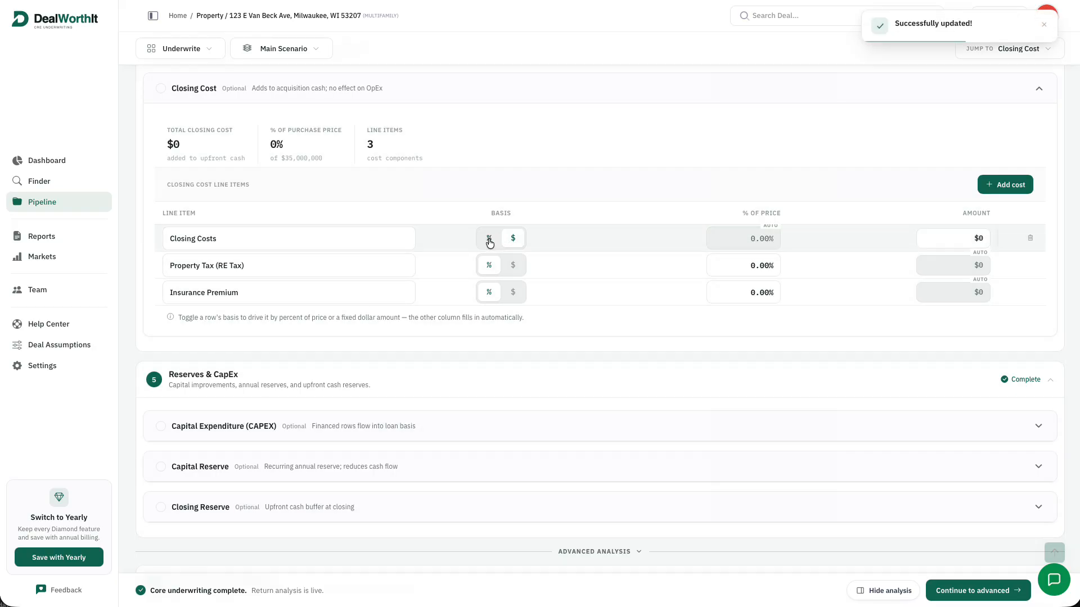
{"action": "left_click", "coordinate": [490, 239]}
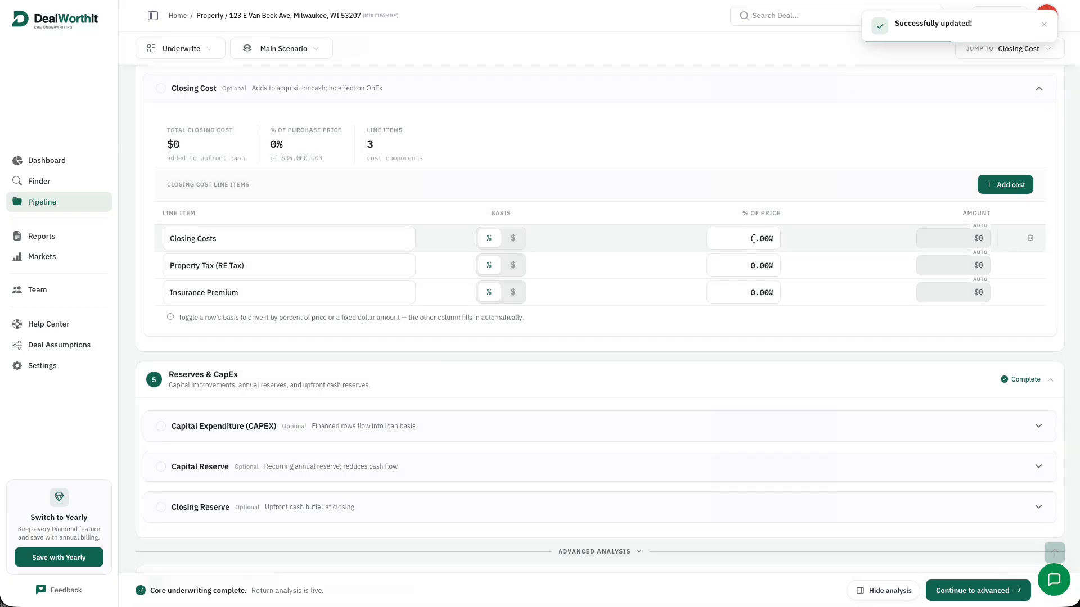
{"action": "left_click_drag", "start_coordinate": [755, 239], "coordinate": [741, 239]}
{"action": "type", "text": "3"}
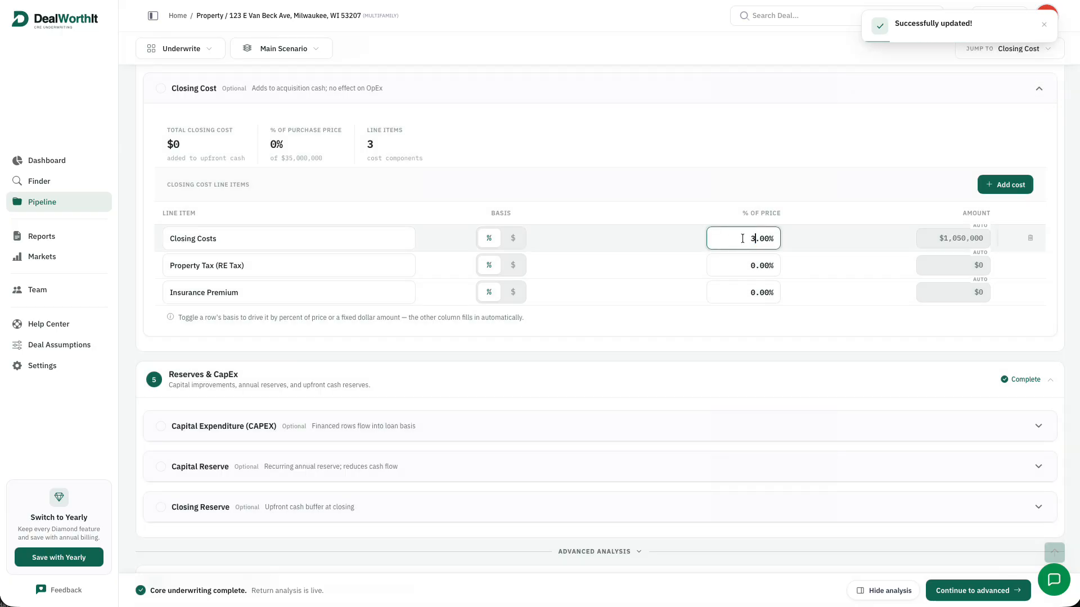
{"action": "left_click", "coordinate": [746, 202]}
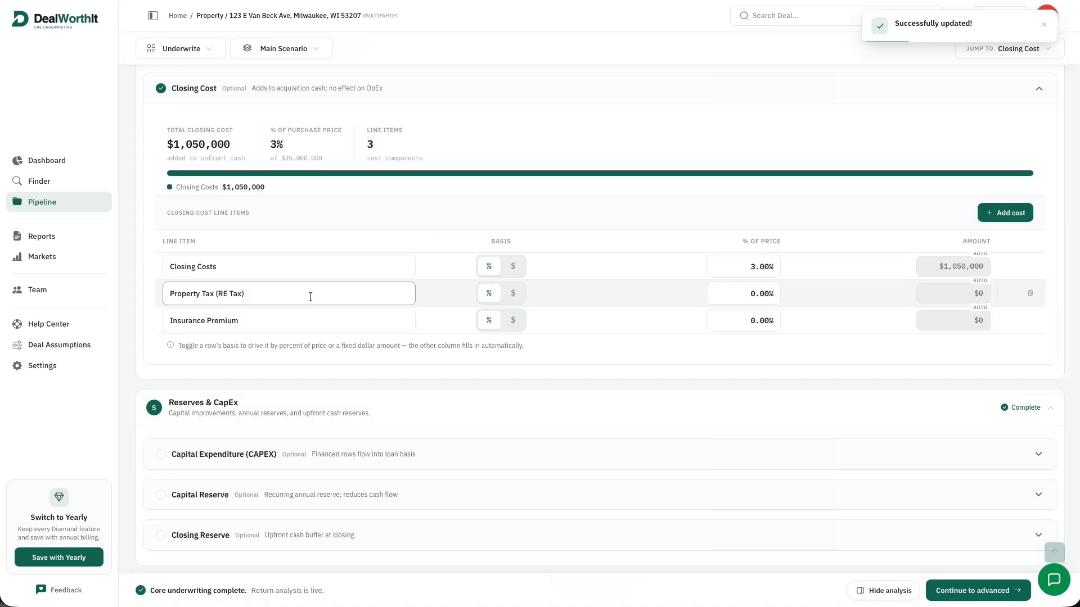
{"action": "left_click", "coordinate": [1040, 89]}
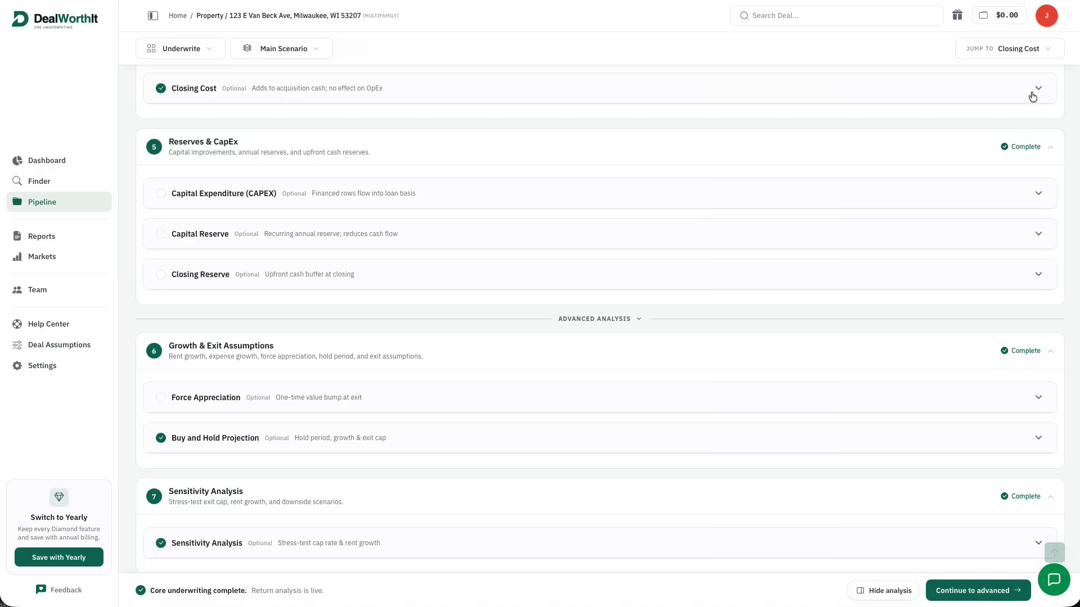
{"action": "left_click", "coordinate": [1038, 197]}
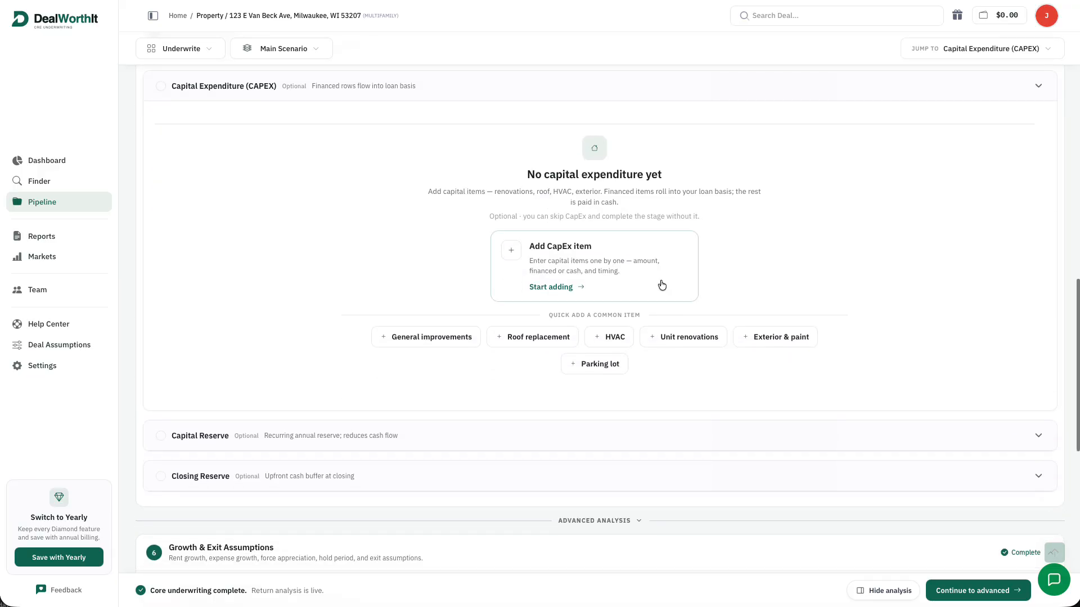
Add a General improvements CapEx line at $5,000 per unit for 130 units, paid in cash
{"action": "left_click", "coordinate": [549, 264]}
{"action": "left_click", "coordinate": [487, 184]}
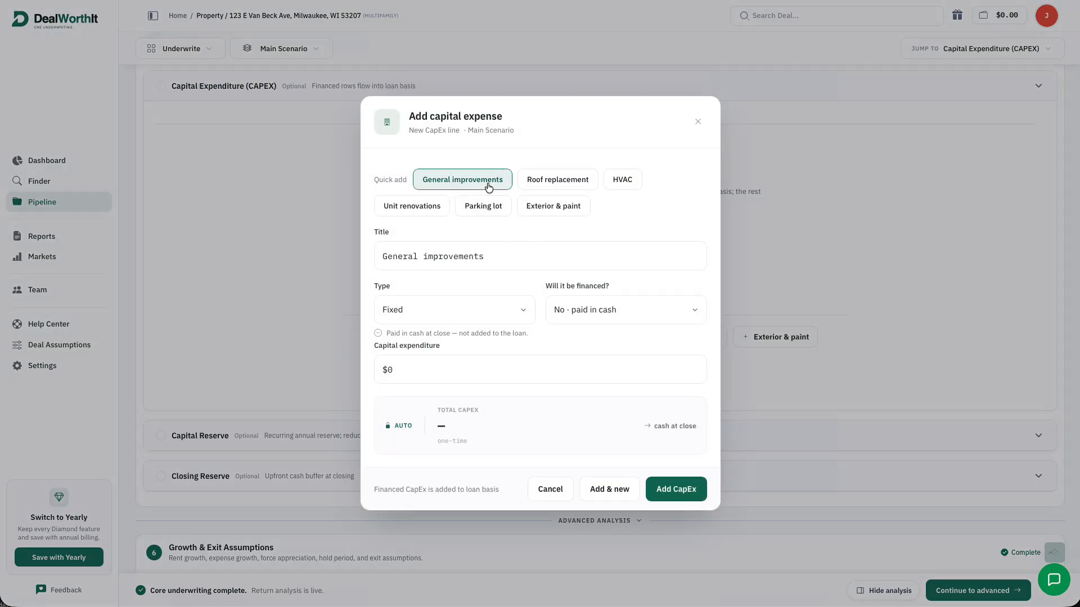
{"action": "left_click", "coordinate": [520, 313]}
{"action": "left_click", "coordinate": [501, 314]}
{"action": "left_click", "coordinate": [561, 366]}
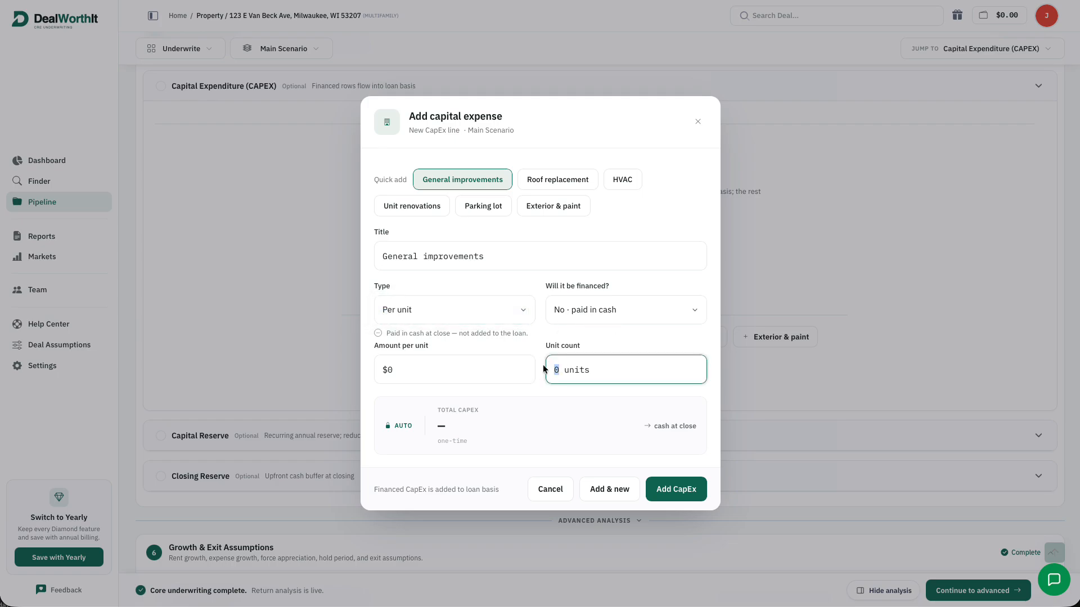
{"action": "type", "text": "130"}
{"action": "left_click", "coordinate": [376, 369]}
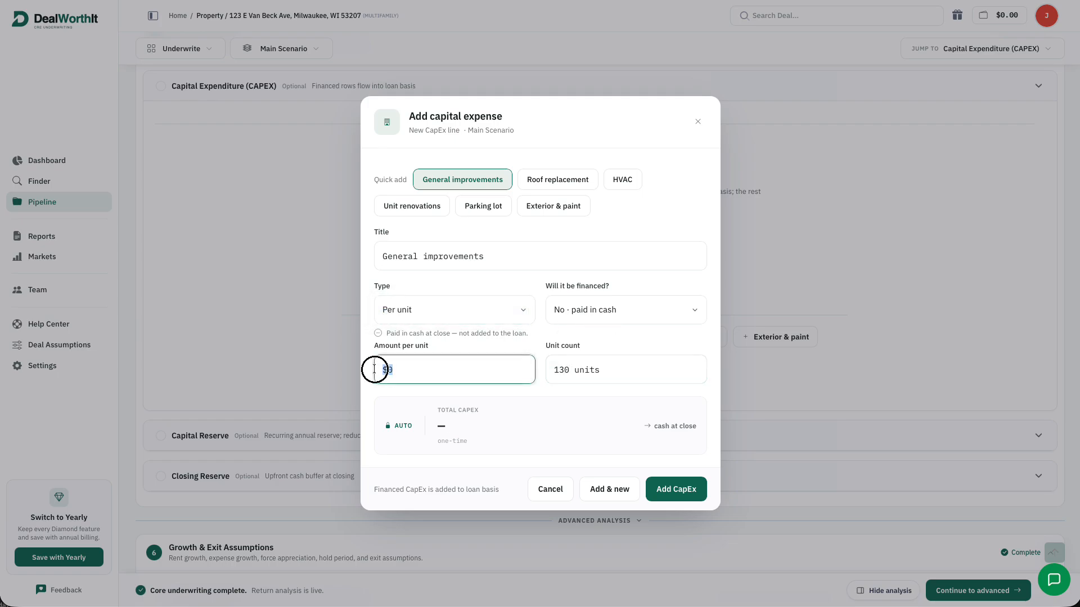
{"action": "type", "text": "5000"}
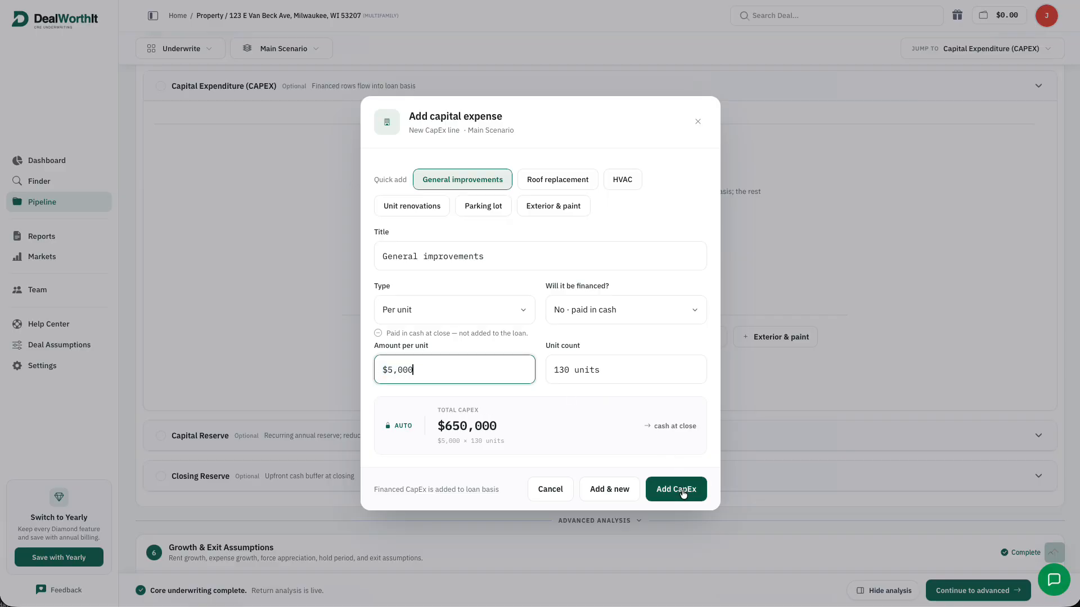
{"action": "left_click", "coordinate": [667, 316]}
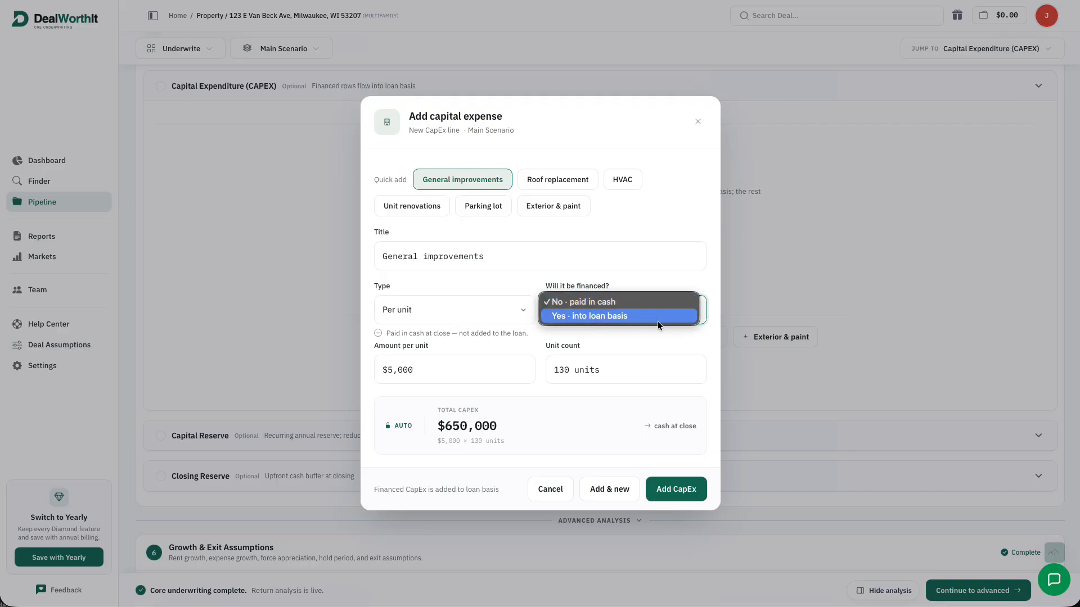
{"action": "left_click", "coordinate": [674, 487]}
{"action": "left_click", "coordinate": [677, 488]}
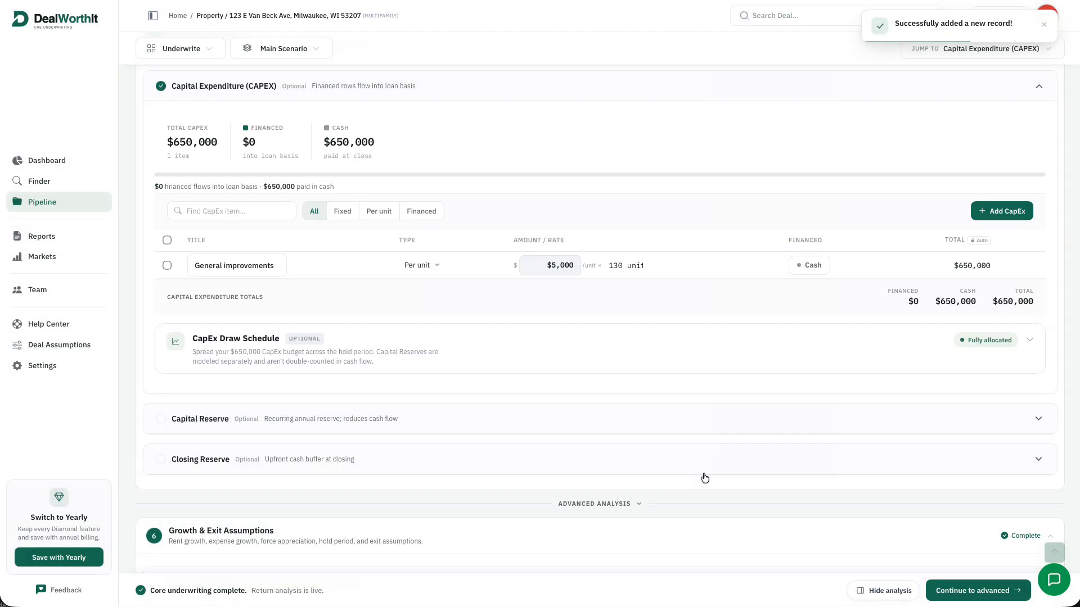
Choose the Front-loaded CapEx draw schedule, $108,333 in Year 0 down to $9,849, and save it
{"action": "left_click", "coordinate": [1008, 340]}
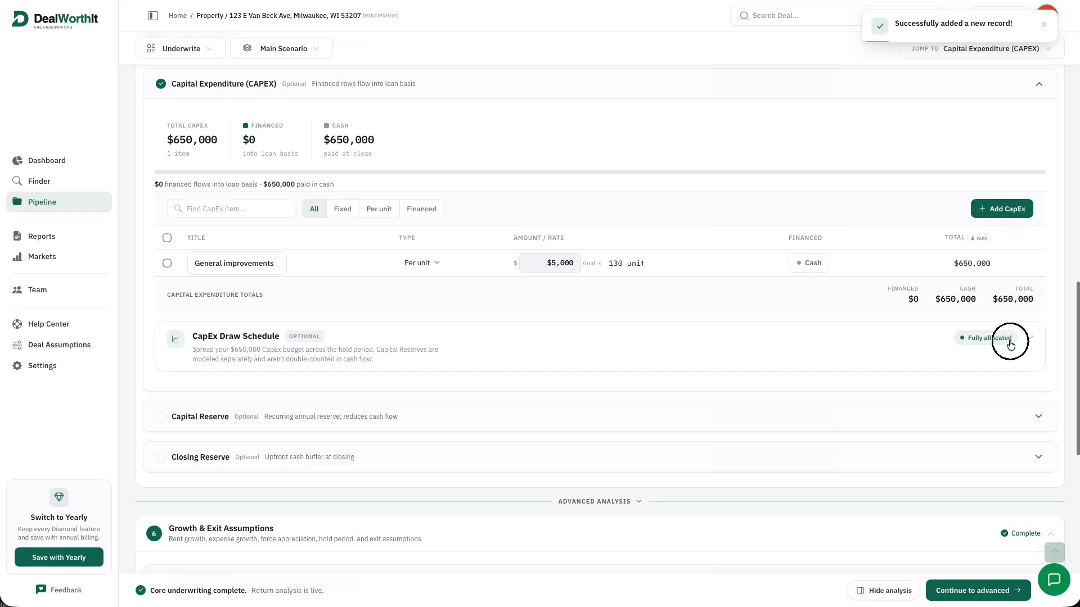
{"action": "scroll", "coordinate": [747, 356], "scroll_direction": "down", "scroll_amount": 5}
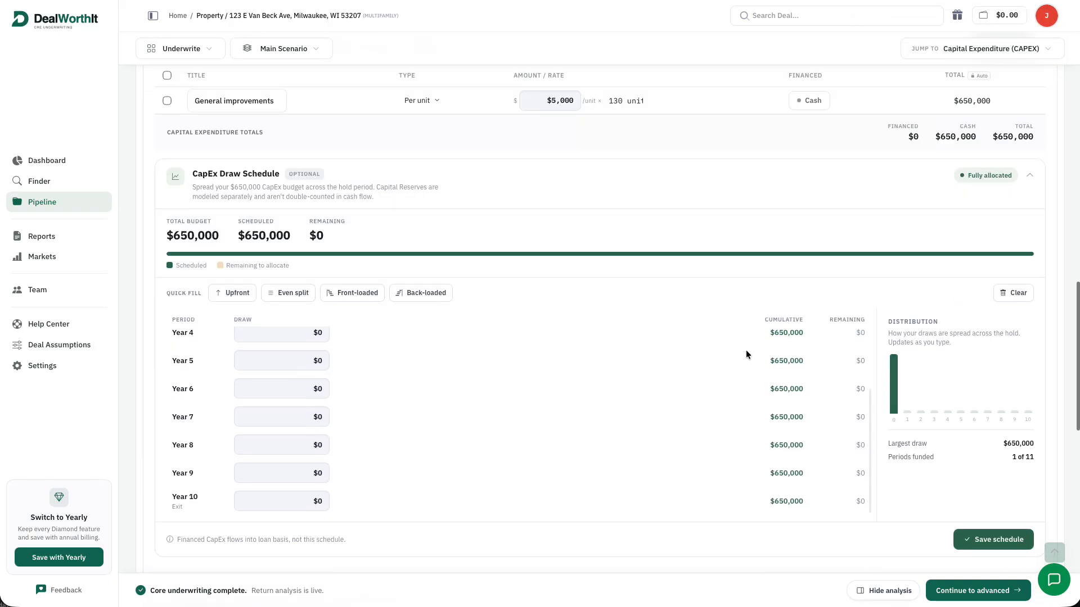
{"action": "left_click", "coordinate": [227, 293]}
{"action": "scroll", "coordinate": [348, 355], "scroll_direction": "up", "scroll_amount": 2}
{"action": "left_click", "coordinate": [295, 385]}
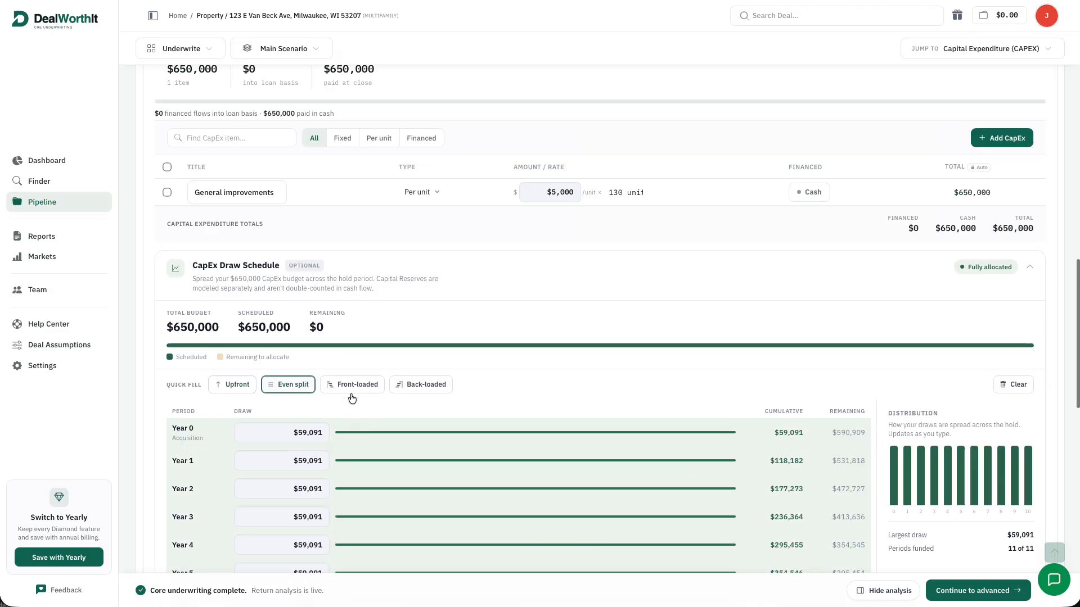
{"action": "left_click", "coordinate": [373, 383]}
{"action": "scroll", "coordinate": [478, 348], "scroll_direction": "down", "scroll_amount": 2}
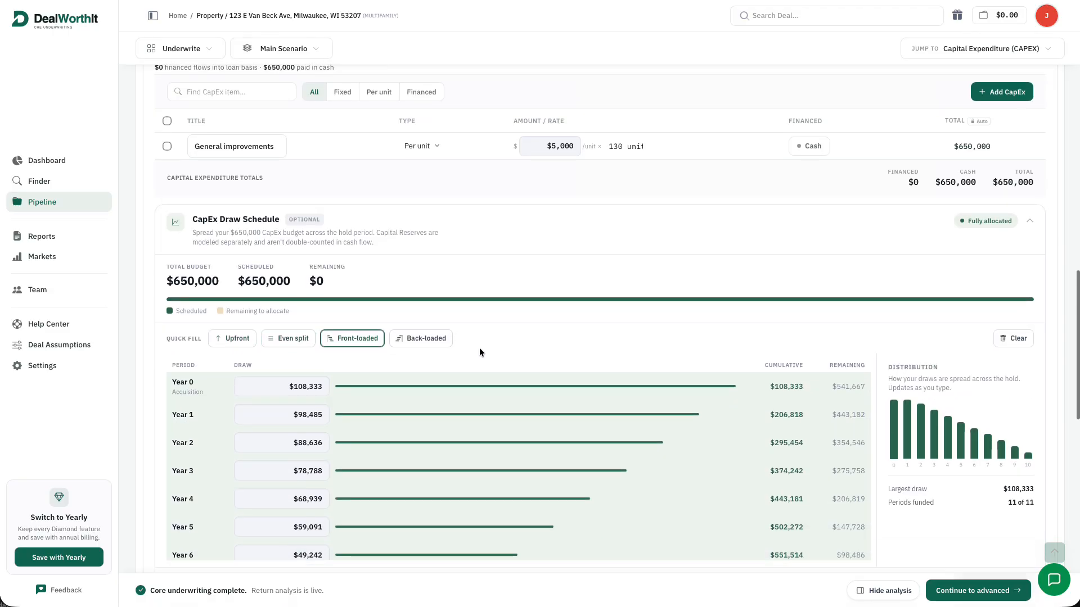
{"action": "scroll", "coordinate": [498, 441], "scroll_direction": "down", "scroll_amount": 4}
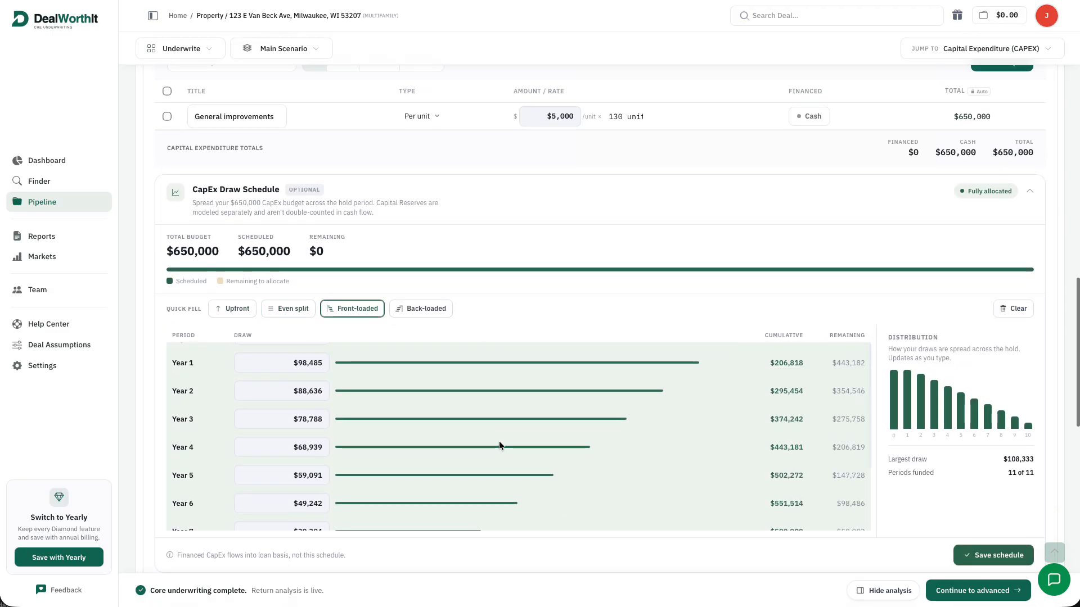
{"action": "scroll", "coordinate": [492, 415], "scroll_direction": "down", "scroll_amount": 1}
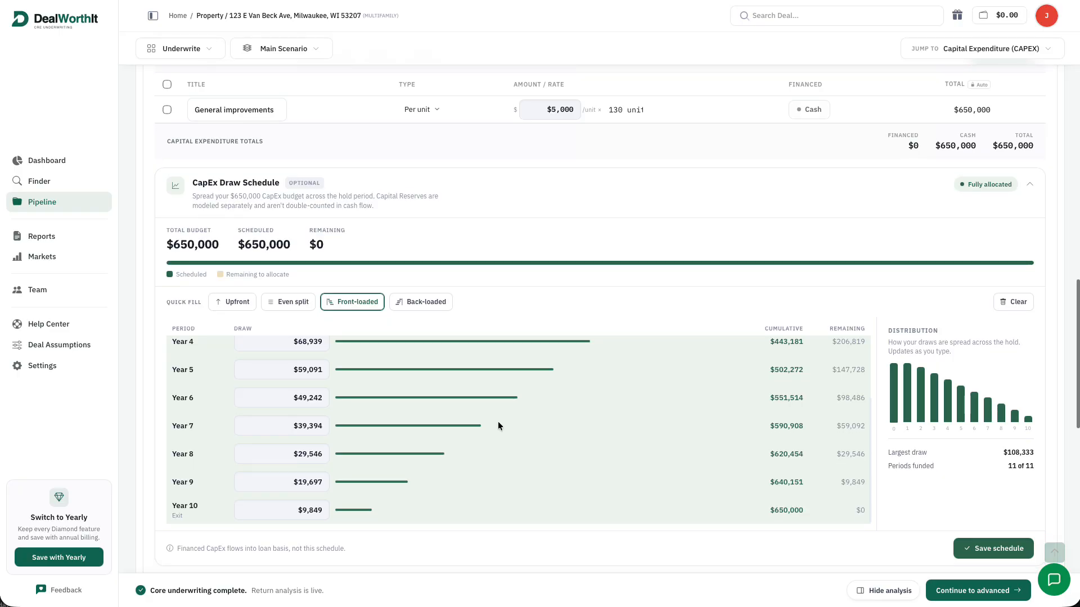
{"action": "scroll", "coordinate": [508, 409], "scroll_direction": "down", "scroll_amount": 1}
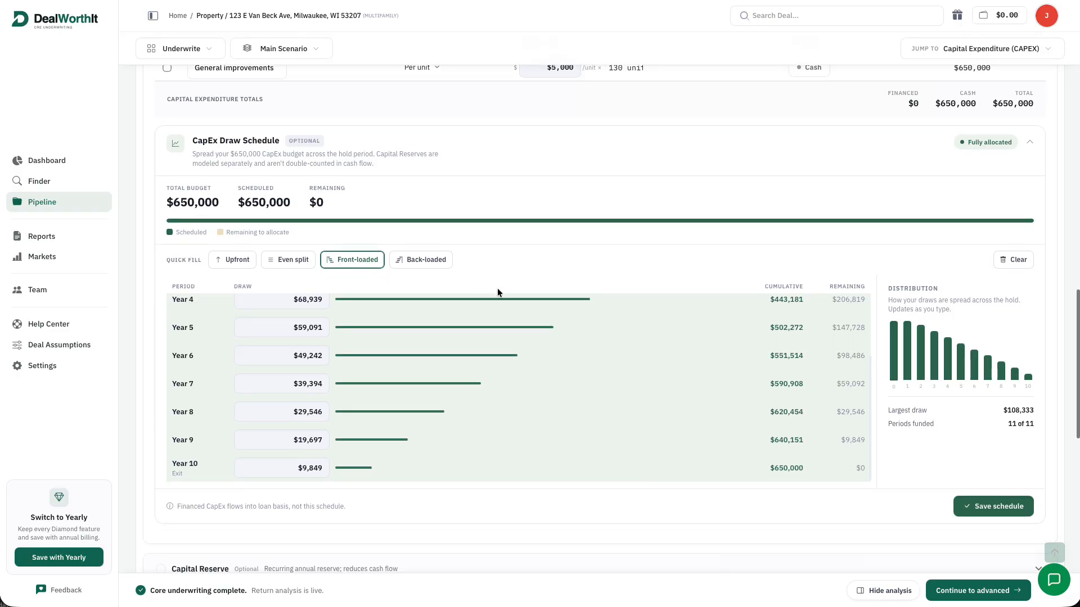
{"action": "left_click", "coordinate": [1017, 504]}
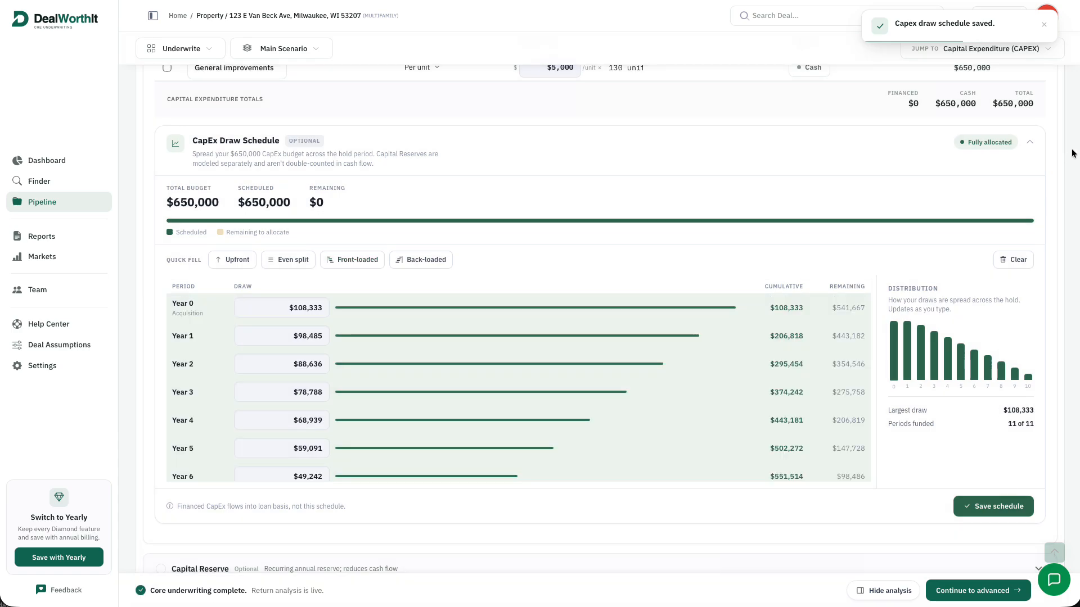
{"action": "left_click", "coordinate": [1030, 142]}
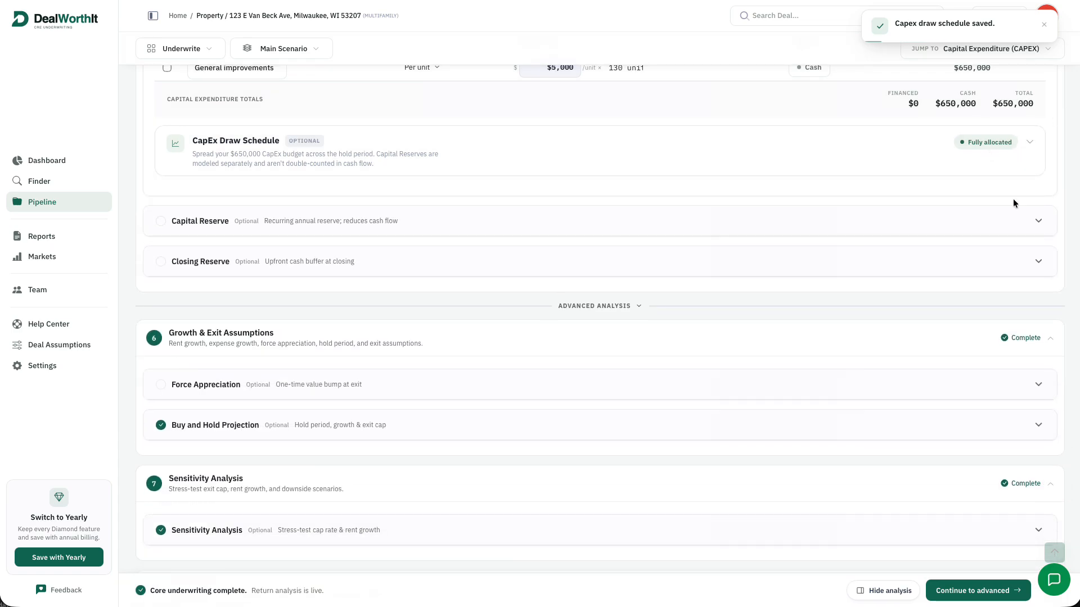
Add an All Replacement Reserves capital reserve of $250 per unit
{"action": "left_click", "coordinate": [1029, 219]}
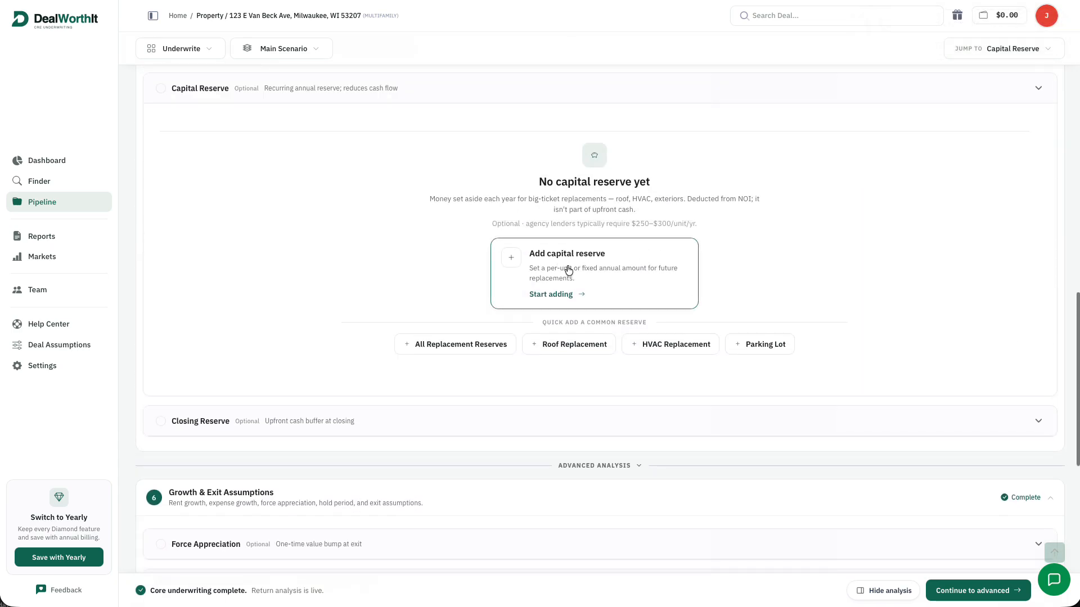
{"action": "left_click", "coordinate": [500, 344]}
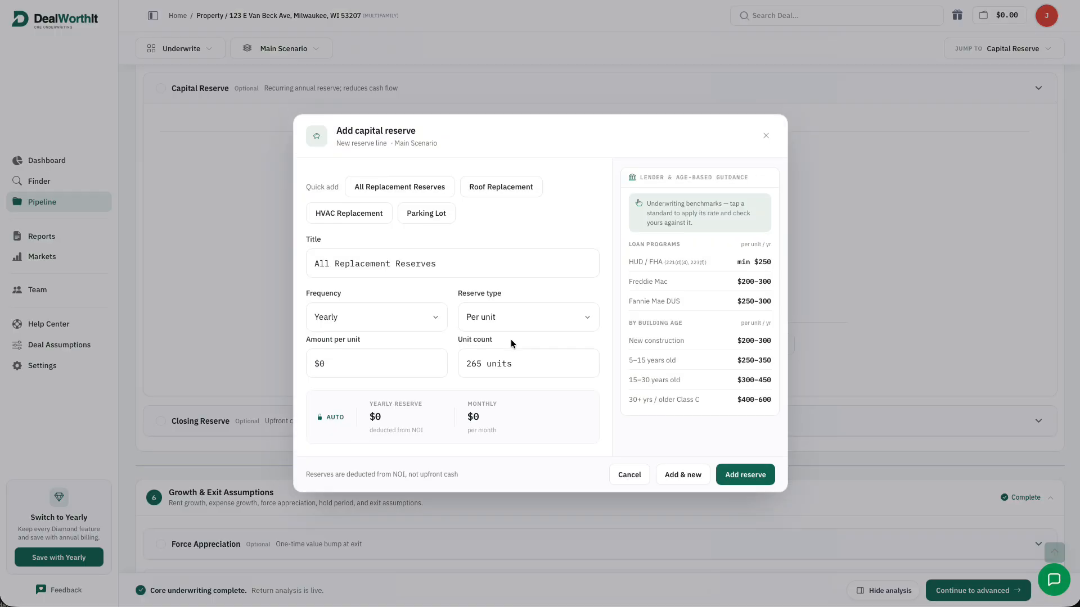
{"action": "left_click", "coordinate": [336, 354]}
{"action": "type", "text": "250"}
{"action": "left_click", "coordinate": [729, 477]}
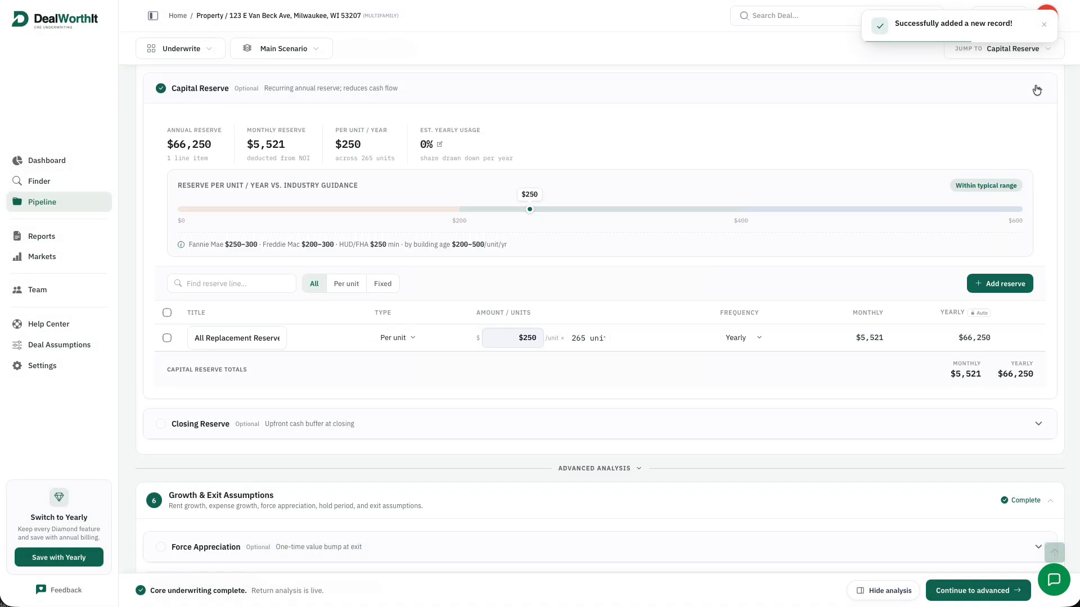
{"action": "left_click", "coordinate": [1038, 89]}
Add a $150,000 Operating Reserve closing reserve
{"action": "left_click", "coordinate": [1041, 129]}
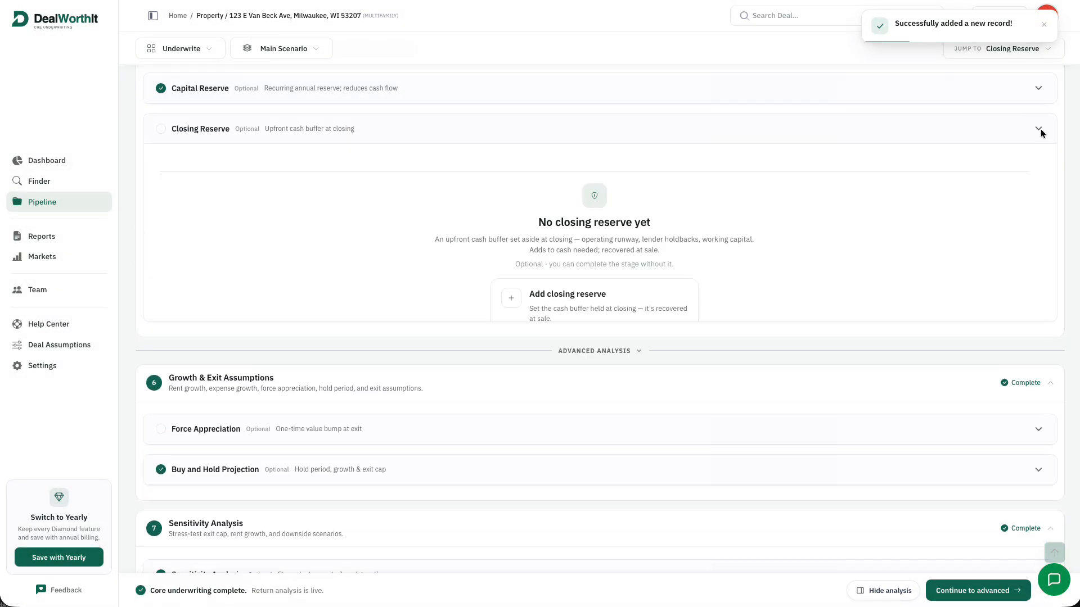
{"action": "left_click", "coordinate": [539, 350]}
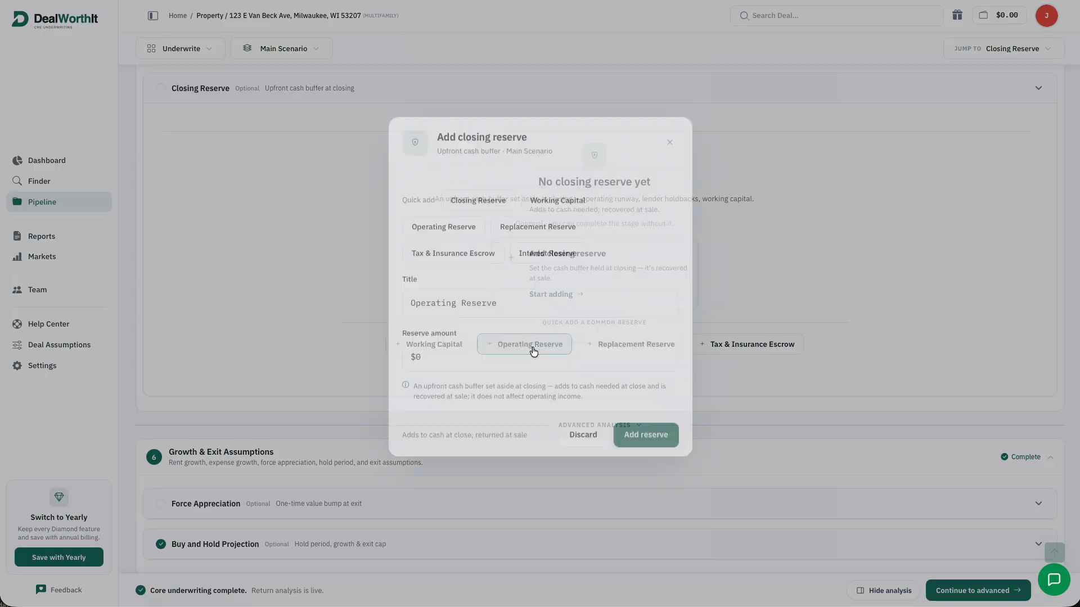
{"action": "left_click", "coordinate": [572, 378]}
{"action": "type", "text": "150,000"}
{"action": "left_click", "coordinate": [671, 455]}
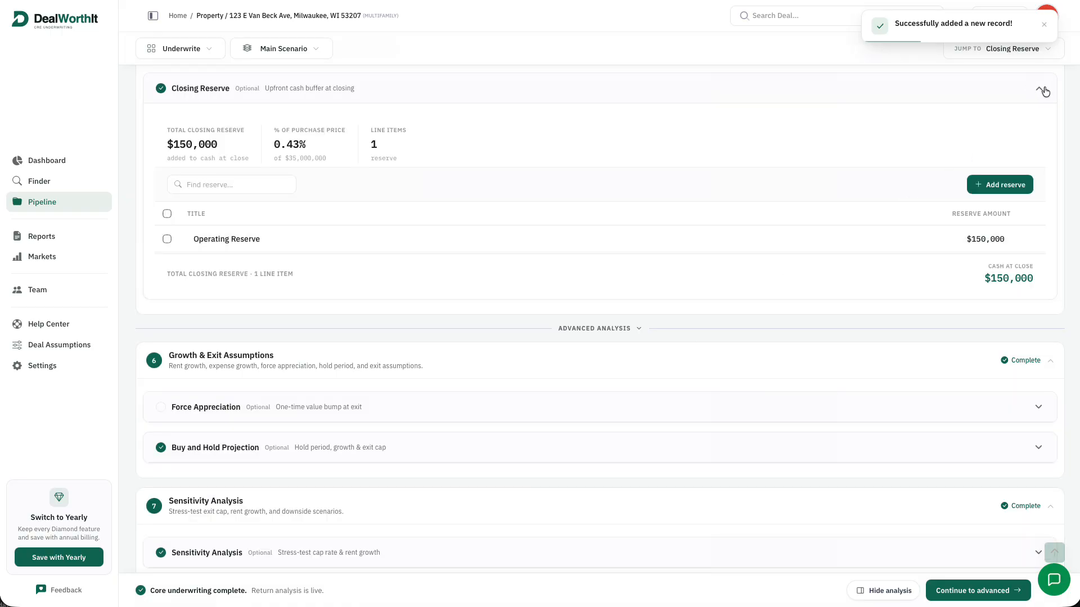
{"action": "left_click", "coordinate": [1044, 91]}
Add a Rent Increase value-add: $150 per unit monthly on 150 units, starting month 13
{"action": "scroll", "coordinate": [1008, 177], "scroll_direction": "up", "scroll_amount": 2}
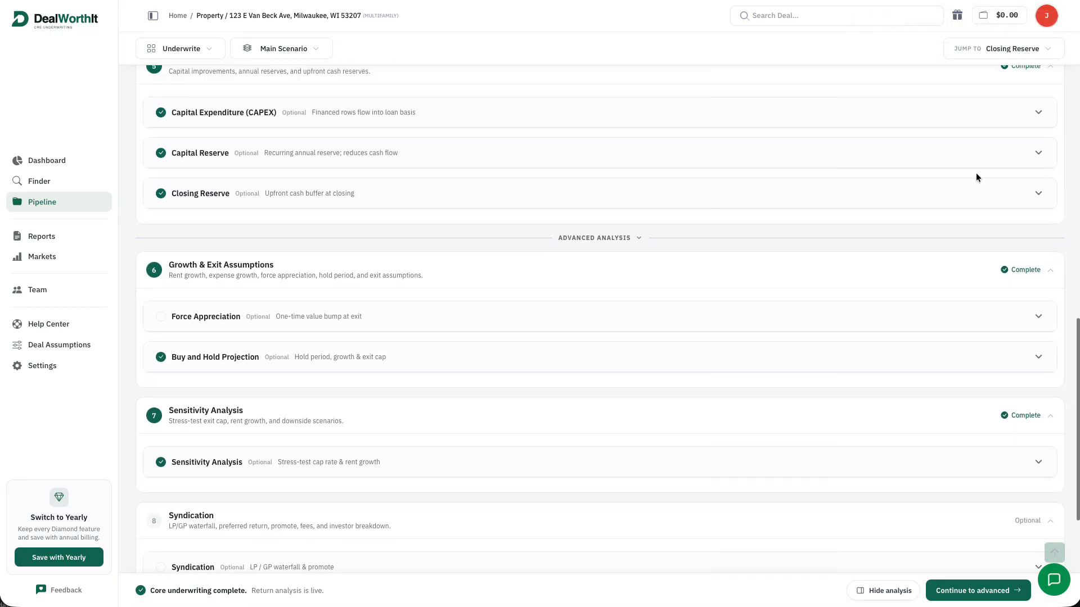
{"action": "scroll", "coordinate": [825, 185], "scroll_direction": "down", "scroll_amount": 1}
{"action": "scroll", "coordinate": [825, 185], "scroll_direction": "down", "scroll_amount": 2}
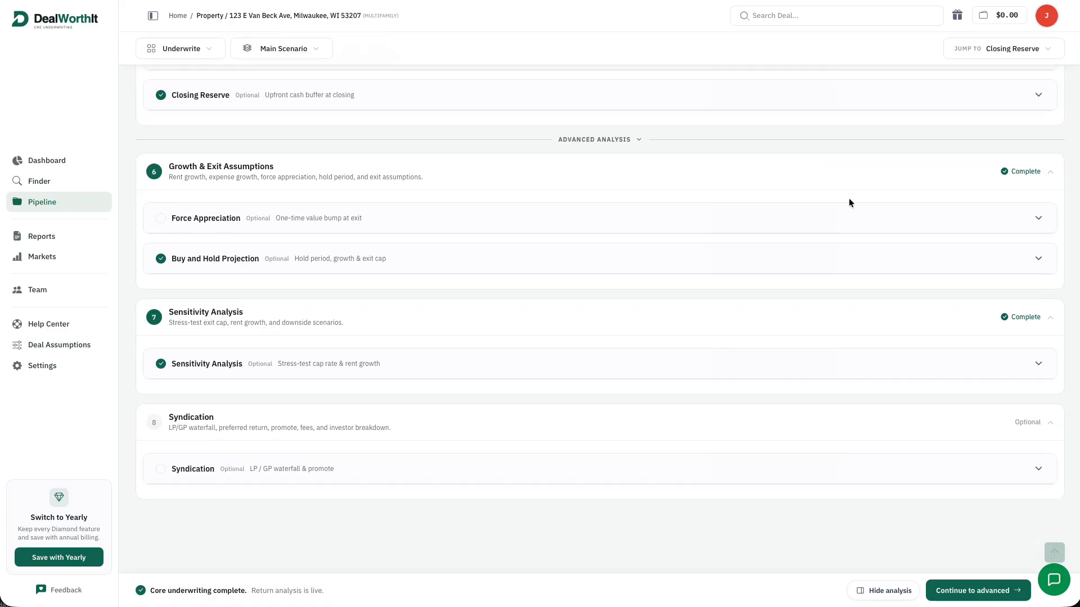
{"action": "left_click", "coordinate": [983, 217]}
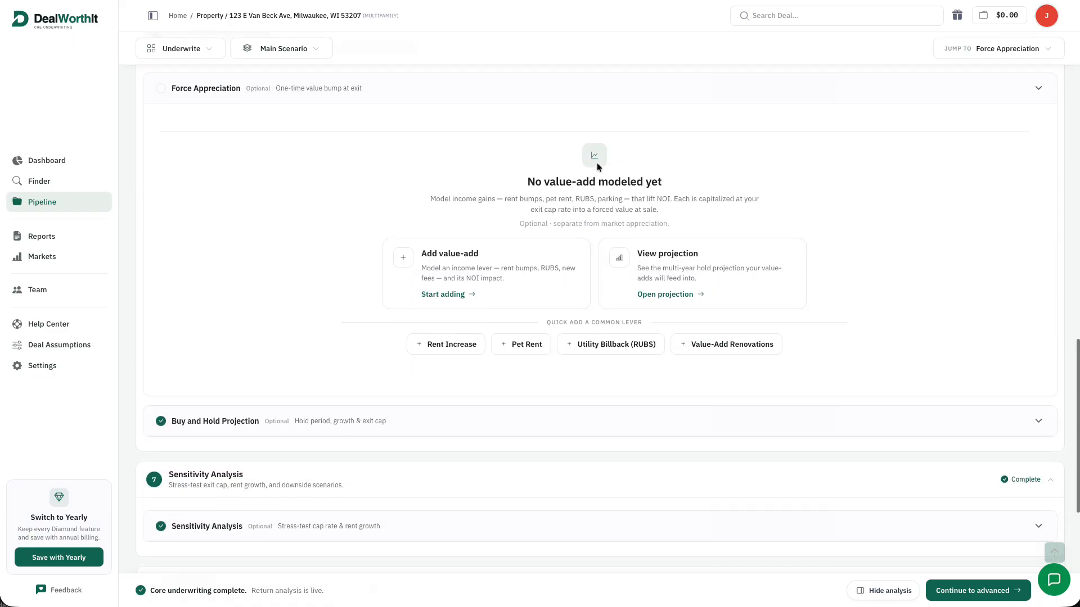
{"action": "left_click", "coordinate": [452, 344]}
{"action": "left_click", "coordinate": [456, 358]}
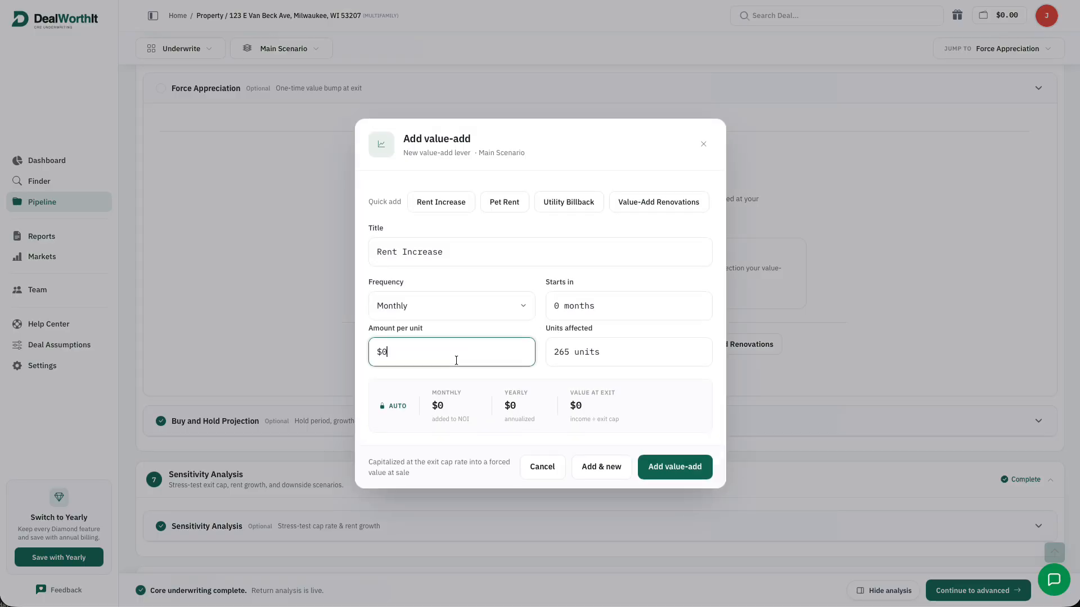
{"action": "key", "text": "Tab"}
{"action": "type", "text": "150"}
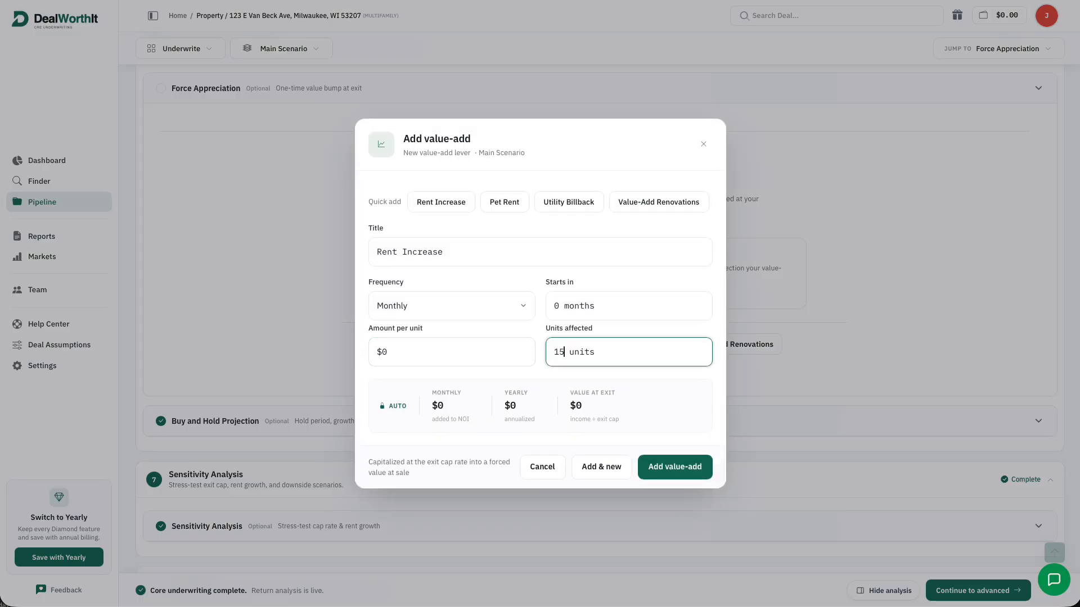
{"action": "left_click", "coordinate": [370, 352]}
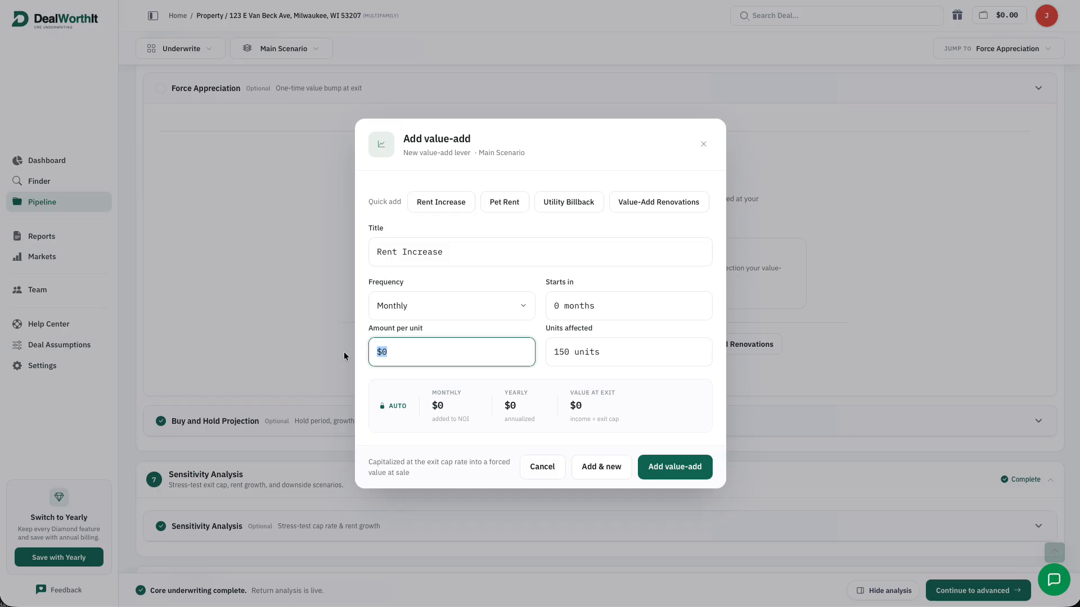
{"action": "type", "text": "150"}
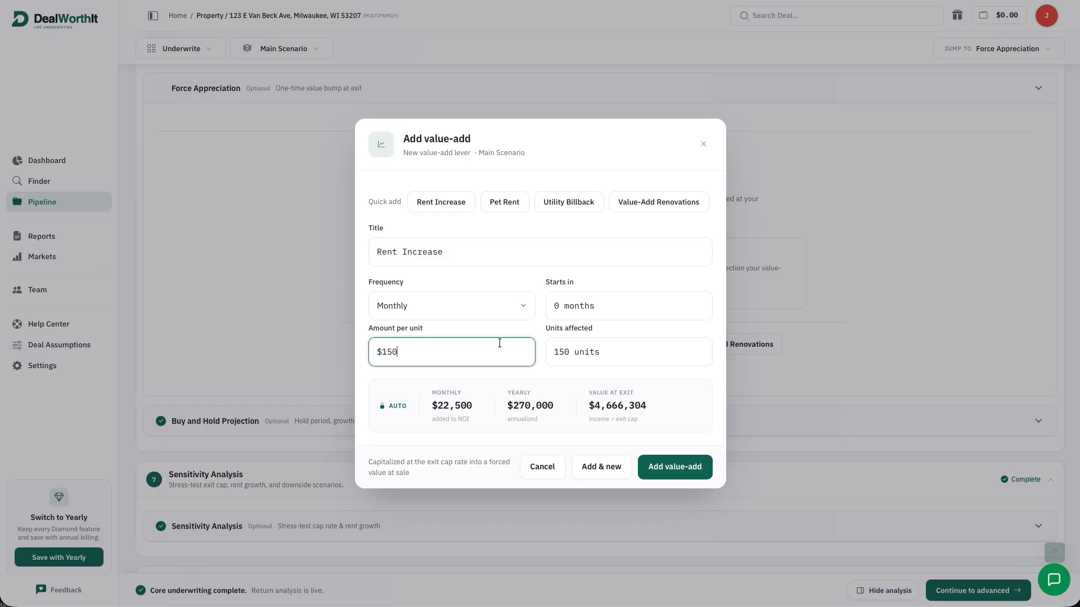
{"action": "left_click", "coordinate": [547, 306]}
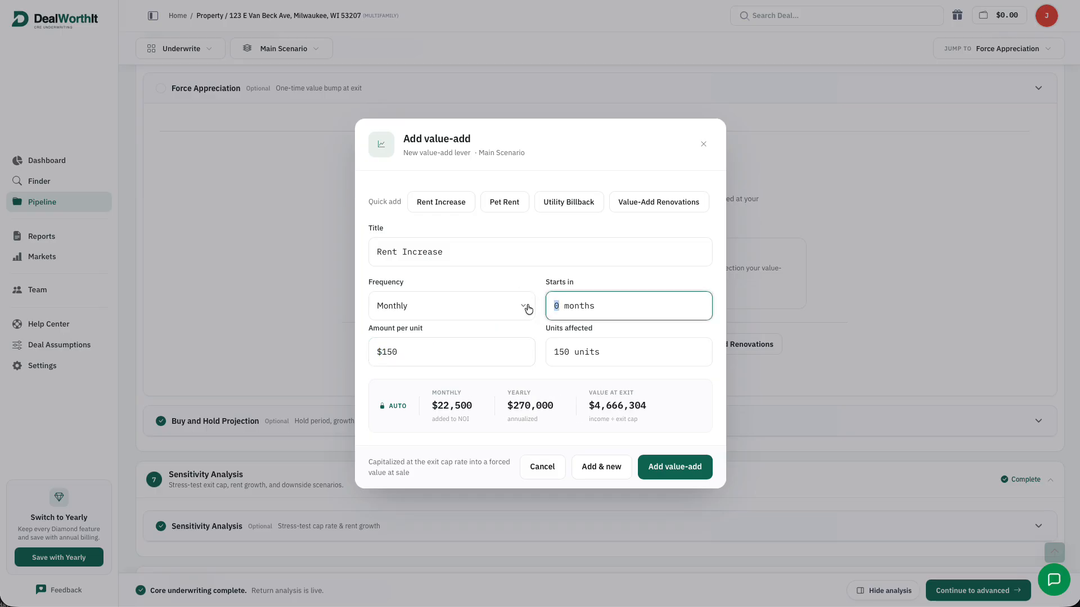
{"action": "type", "text": "13"}
{"action": "left_click", "coordinate": [679, 466]}
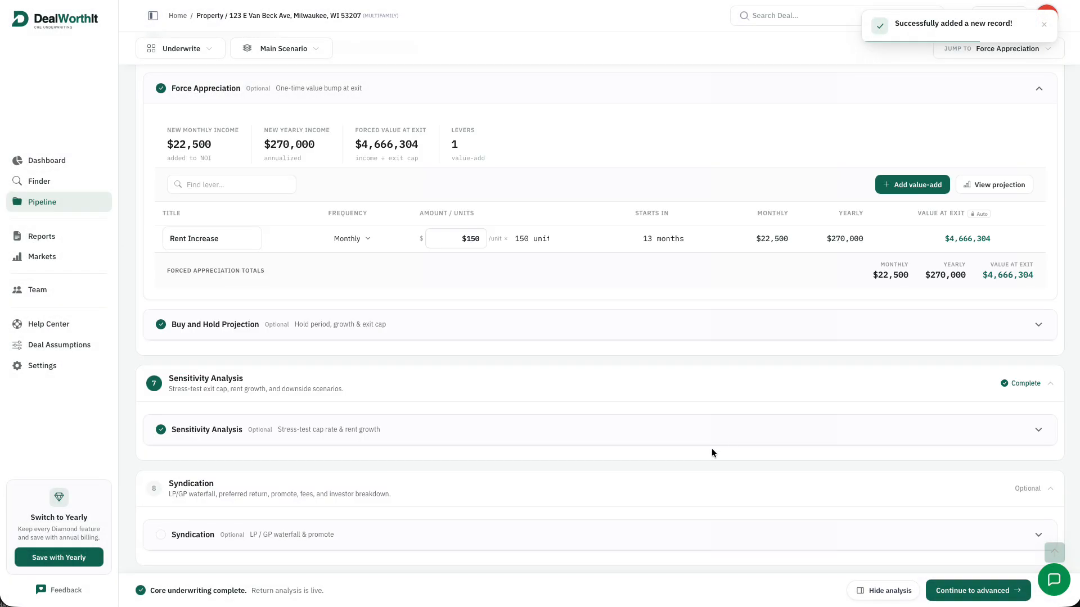
Add a Pet Rent Implementation value-add: $50 per unit on 100 units, starting month 3
{"action": "left_click", "coordinate": [928, 186]}
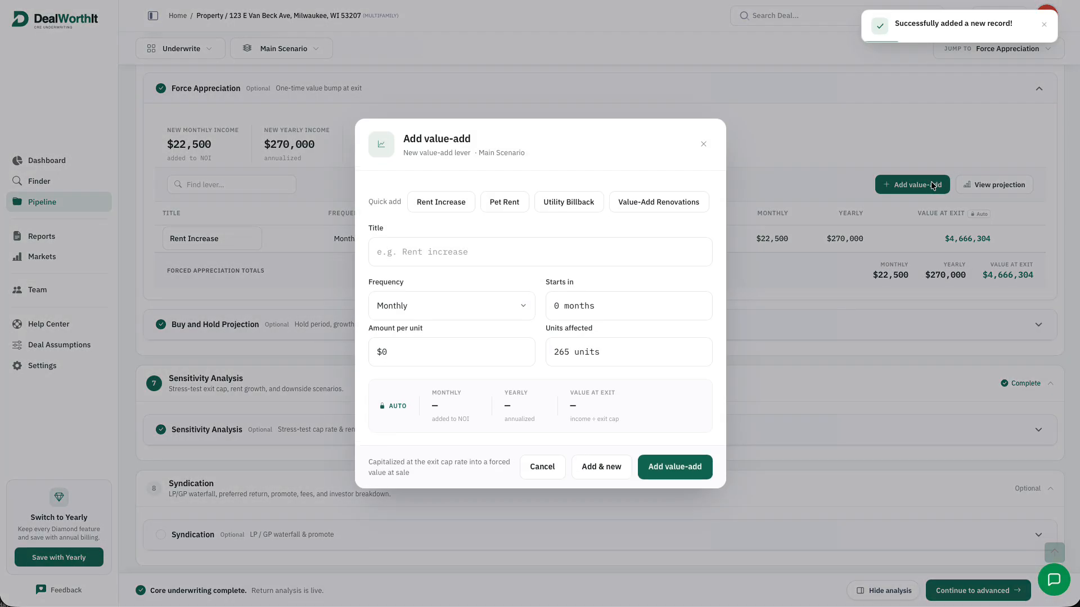
{"action": "left_click", "coordinate": [511, 203]}
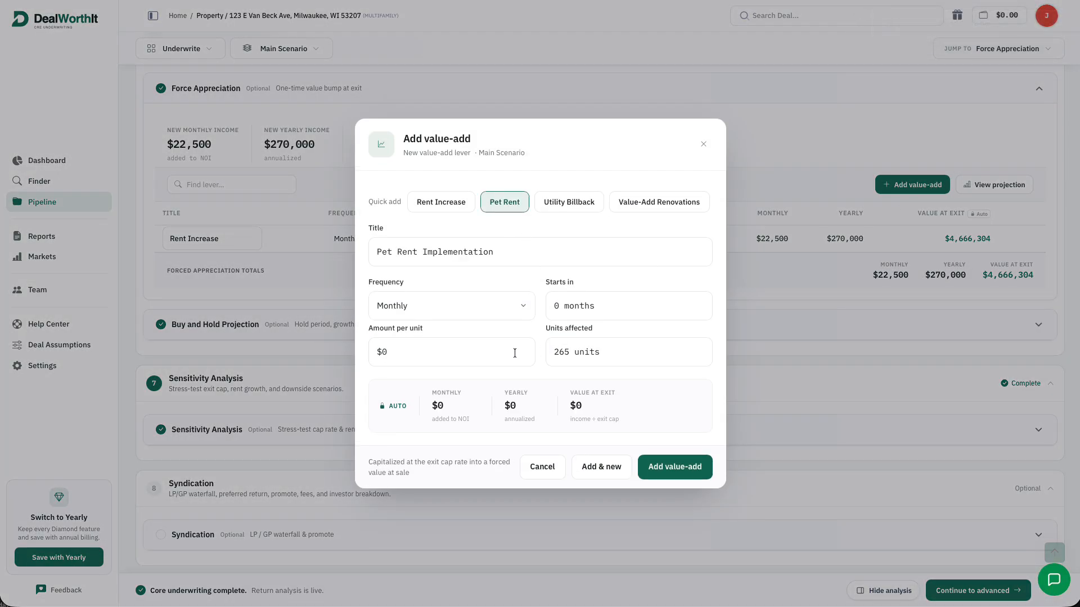
{"action": "left_click", "coordinate": [577, 353]}
{"action": "key", "text": "BackSpace"}
{"action": "type", "text": "100"}
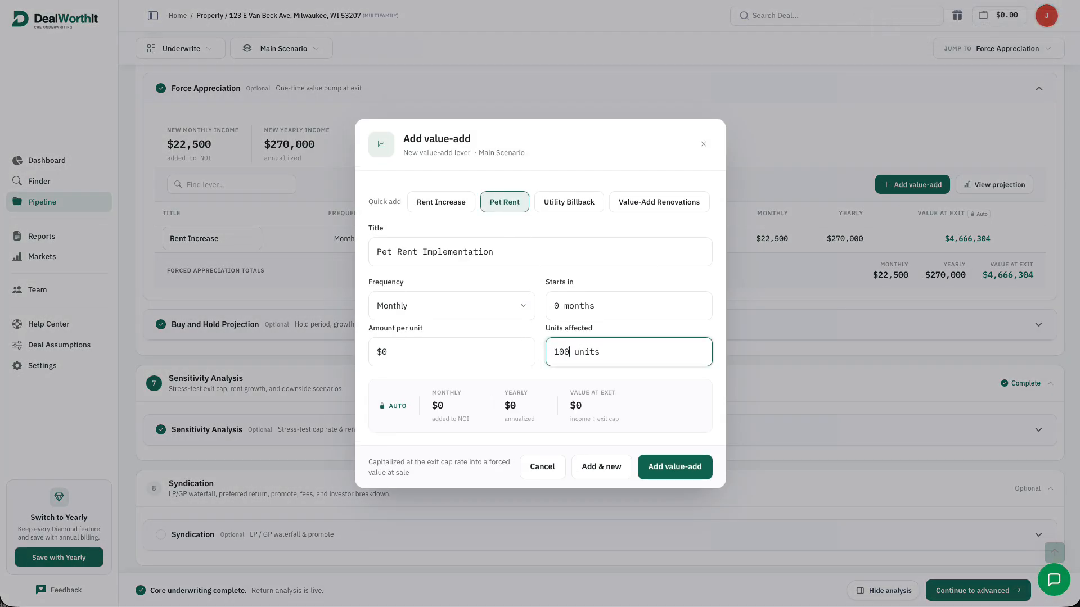
{"action": "left_click", "coordinate": [497, 343]}
{"action": "type", "text": "50"}
{"action": "left_click", "coordinate": [569, 305]}
{"action": "left_click_drag", "start_coordinate": [566, 306], "coordinate": [544, 306]}
{"action": "type", "text": "3"}
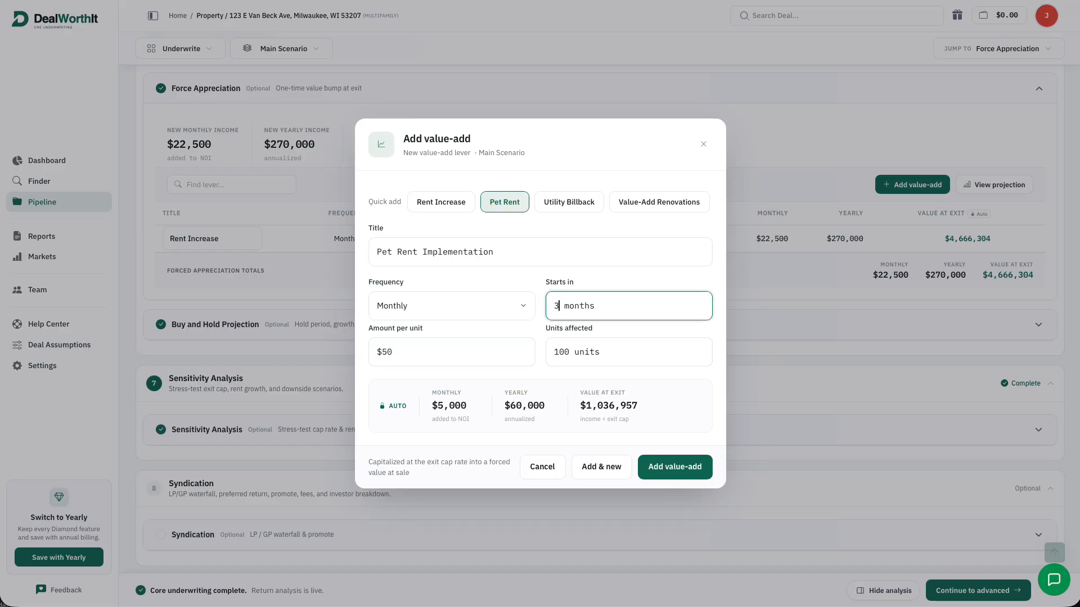
{"action": "left_click", "coordinate": [699, 478]}
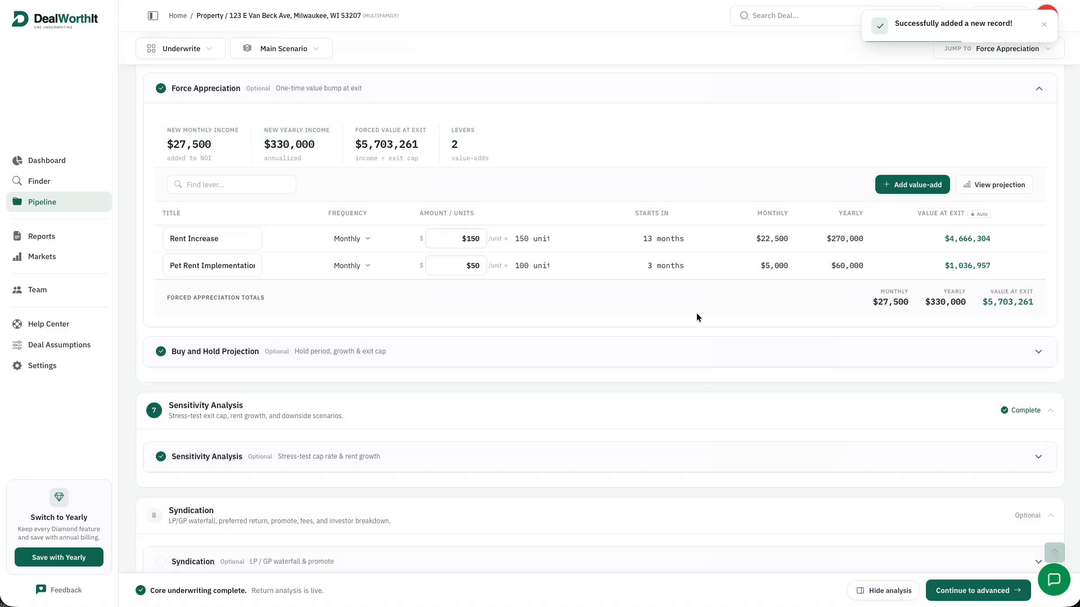
{"action": "left_click", "coordinate": [1042, 91]}
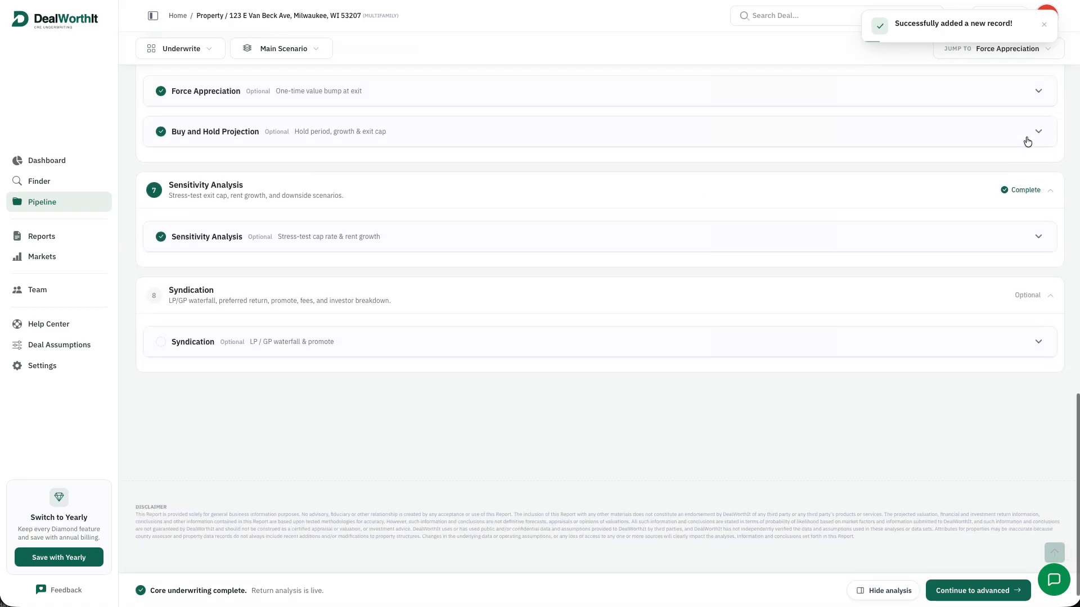
Set the Buy and Hold projection's income inflation to 1.00%
{"action": "left_click", "coordinate": [1019, 130]}
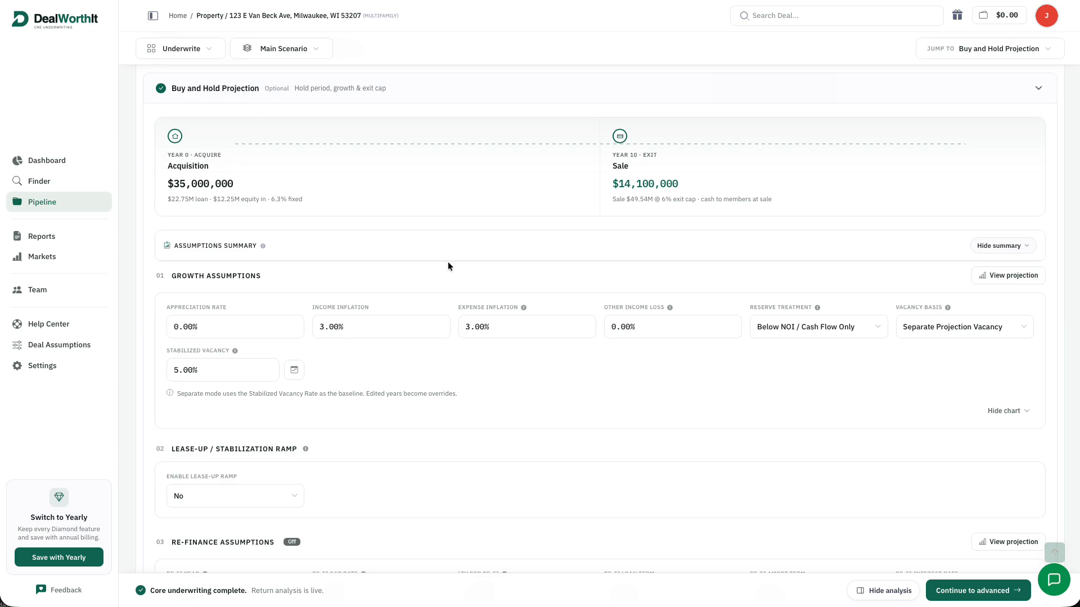
{"action": "scroll", "coordinate": [453, 275], "scroll_direction": "up", "scroll_amount": 1}
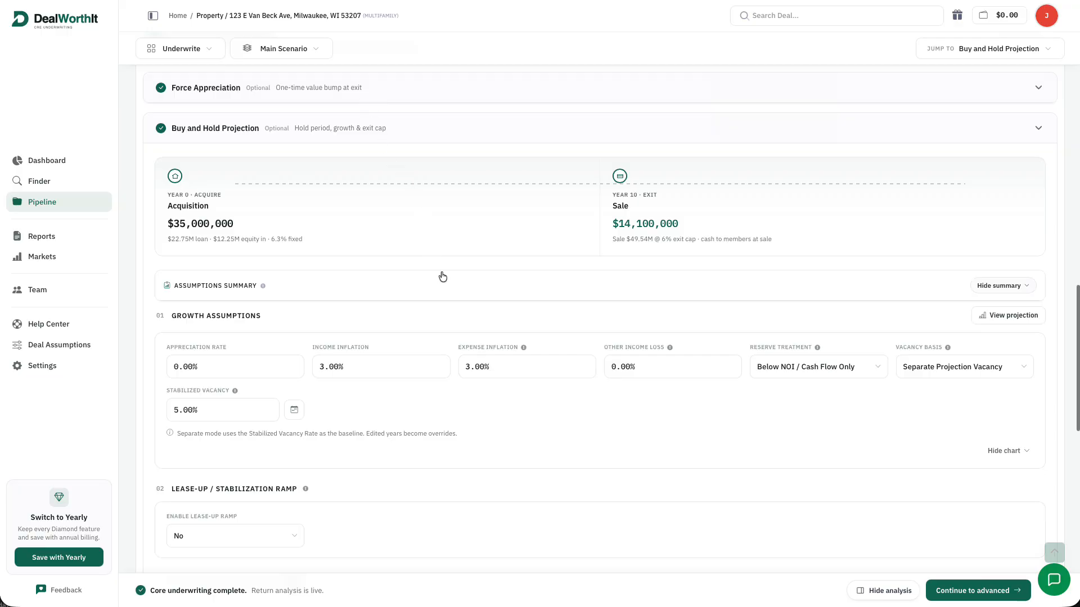
{"action": "left_click_drag", "start_coordinate": [321, 367], "coordinate": [313, 367]}
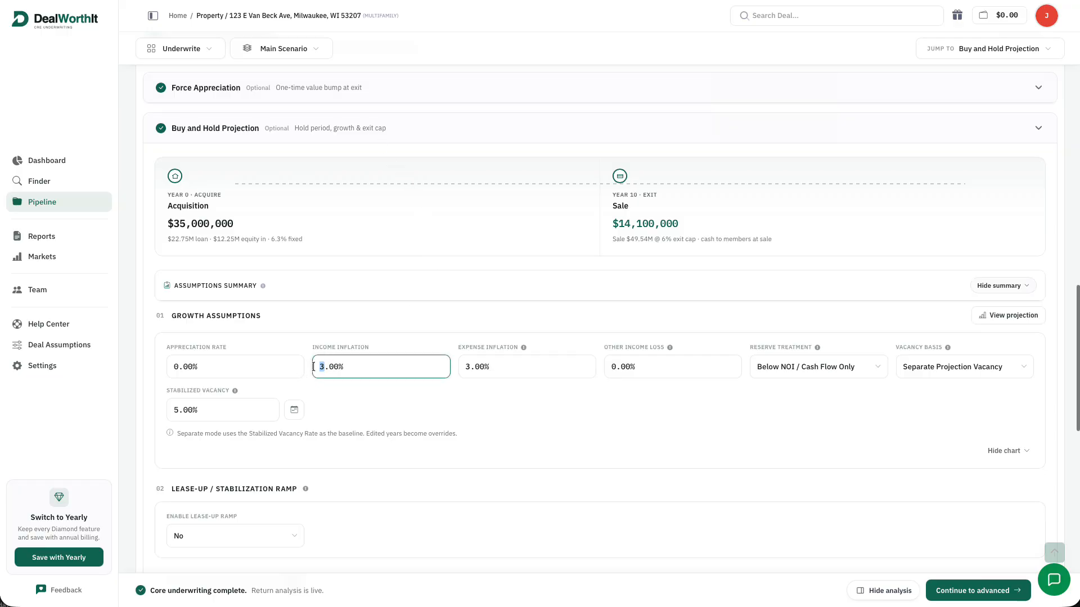
{"action": "type", "text": "1"}
{"action": "left_click", "coordinate": [464, 370]}
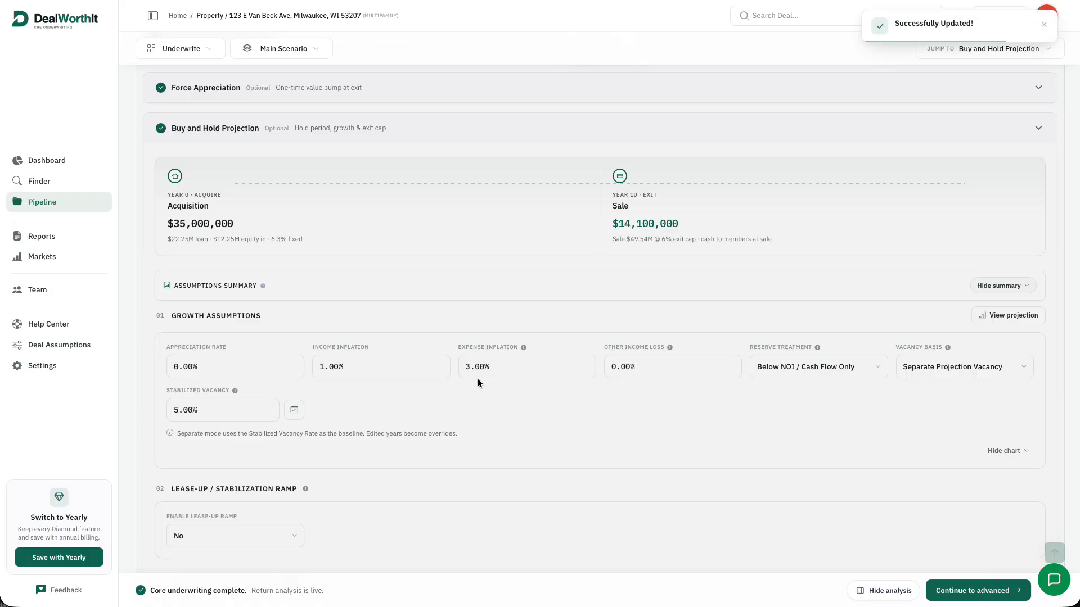
Lower expense inflation from 3.00% to 2.50%
{"action": "scroll", "coordinate": [831, 266], "scroll_direction": "down", "scroll_amount": 5}
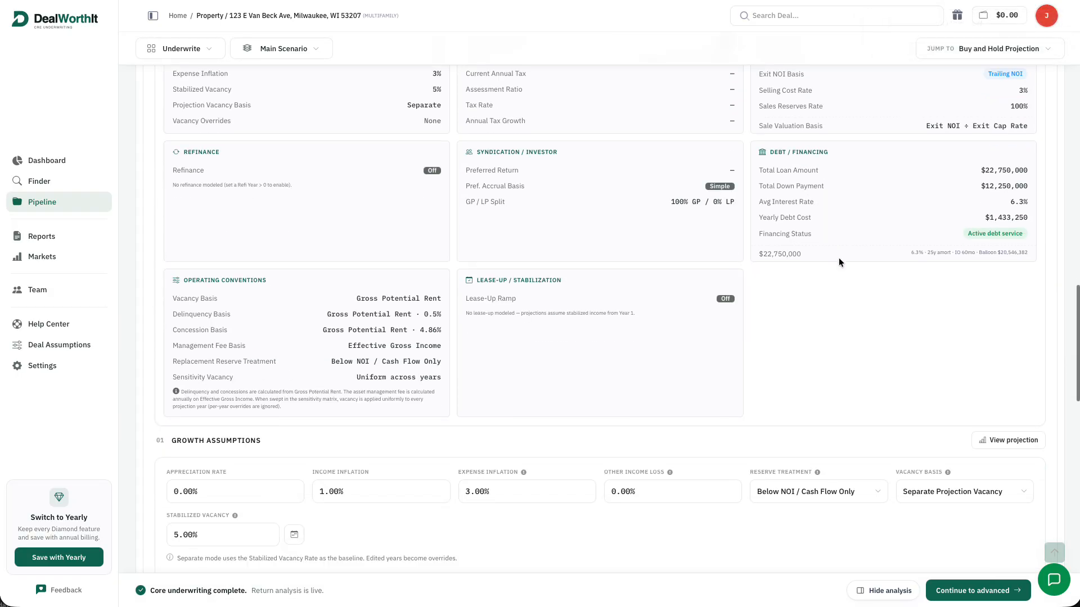
{"action": "scroll", "coordinate": [838, 262], "scroll_direction": "down", "scroll_amount": 1}
{"action": "left_click", "coordinate": [467, 453]}
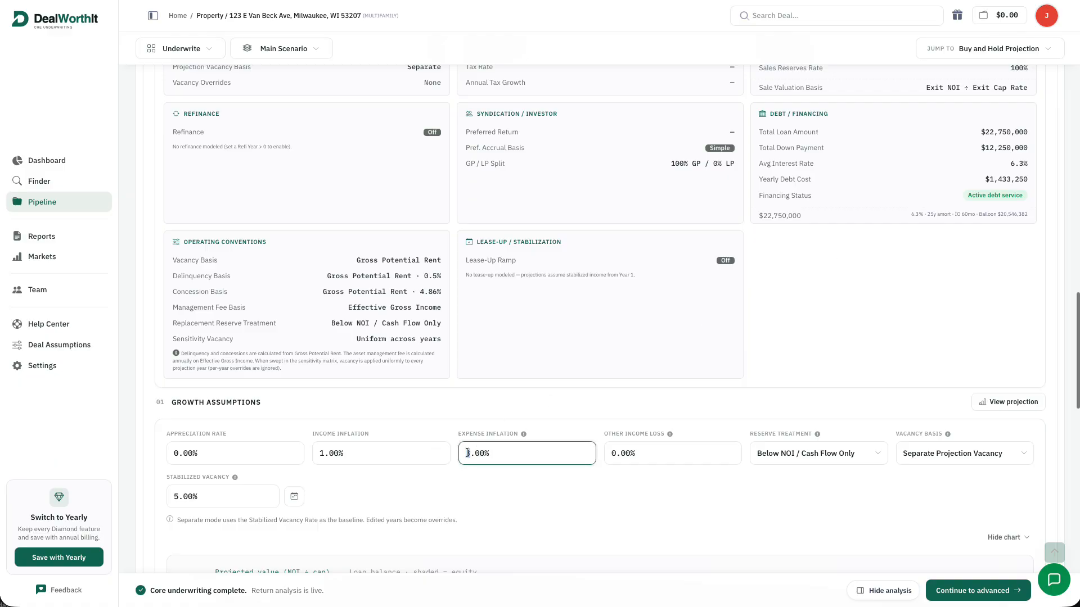
{"action": "left_click_drag", "start_coordinate": [479, 453], "coordinate": [457, 455]}
{"action": "type", "text": "2.5"}
{"action": "left_click", "coordinate": [536, 487]}
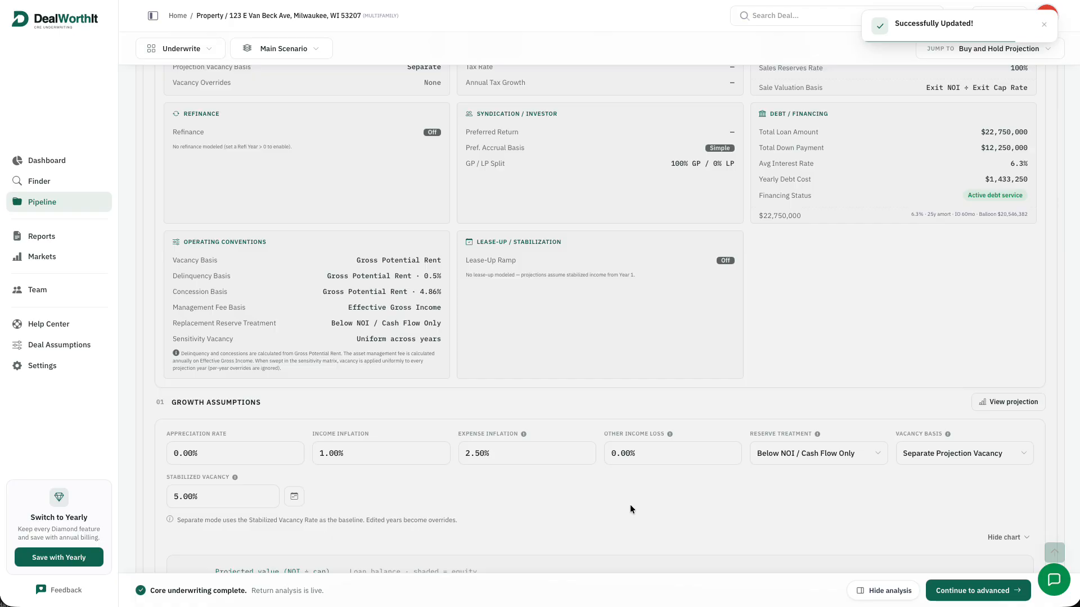
{"action": "scroll", "coordinate": [707, 480], "scroll_direction": "up", "scroll_amount": 2}
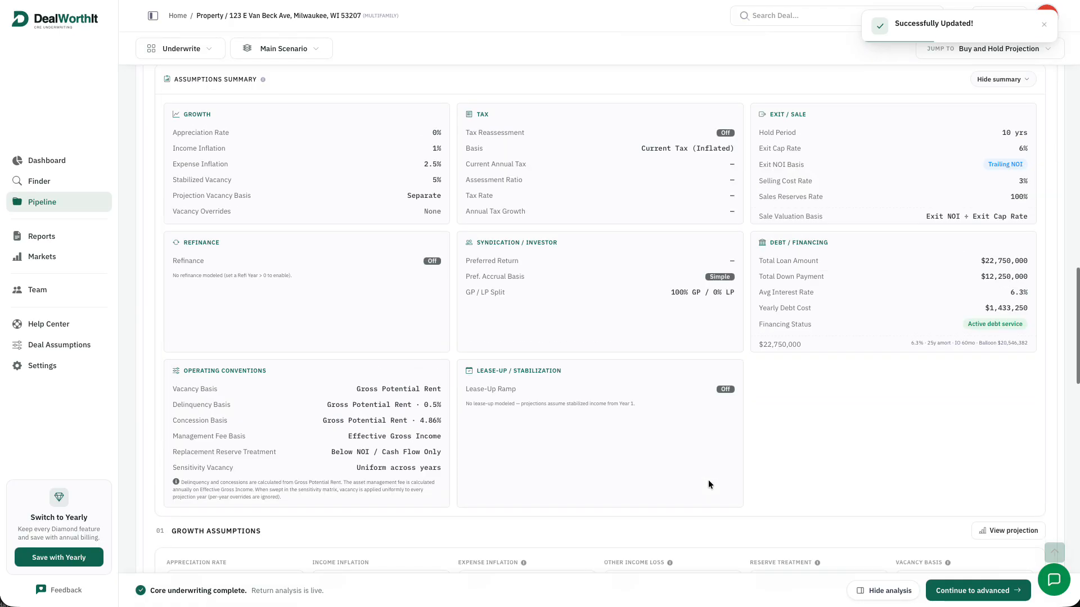
{"action": "scroll", "coordinate": [718, 472], "scroll_direction": "down", "scroll_amount": 3}
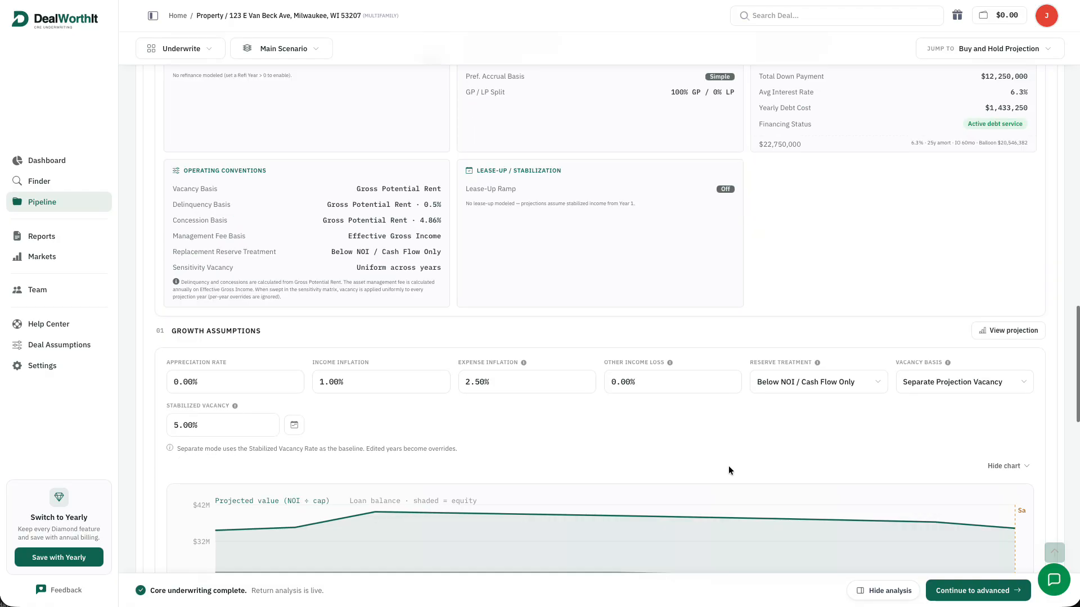
{"action": "scroll", "coordinate": [727, 466], "scroll_direction": "down", "scroll_amount": 5}
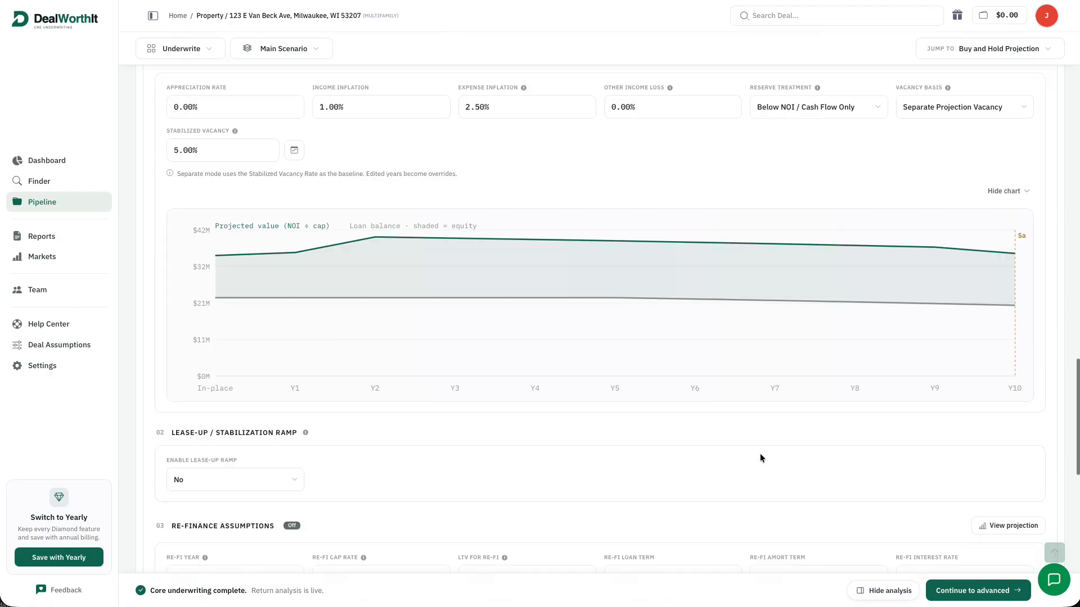
{"action": "scroll", "coordinate": [762, 449], "scroll_direction": "up", "scroll_amount": 1}
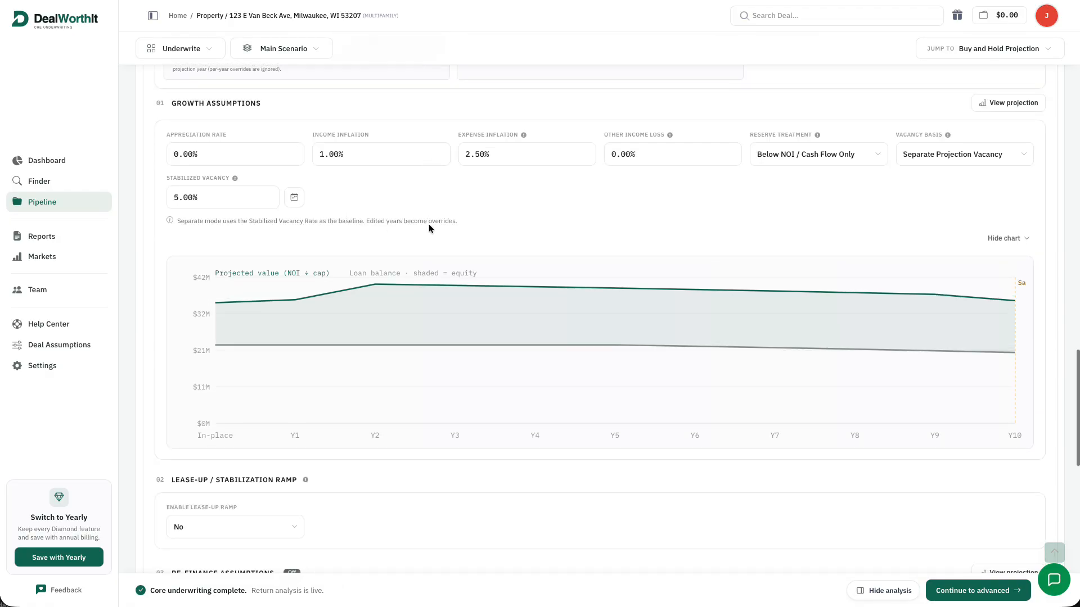
Override the year-by-year vacancy to 8.00% for Yr 1 and 6.00% for Yr 2
{"action": "left_click", "coordinate": [295, 199]}
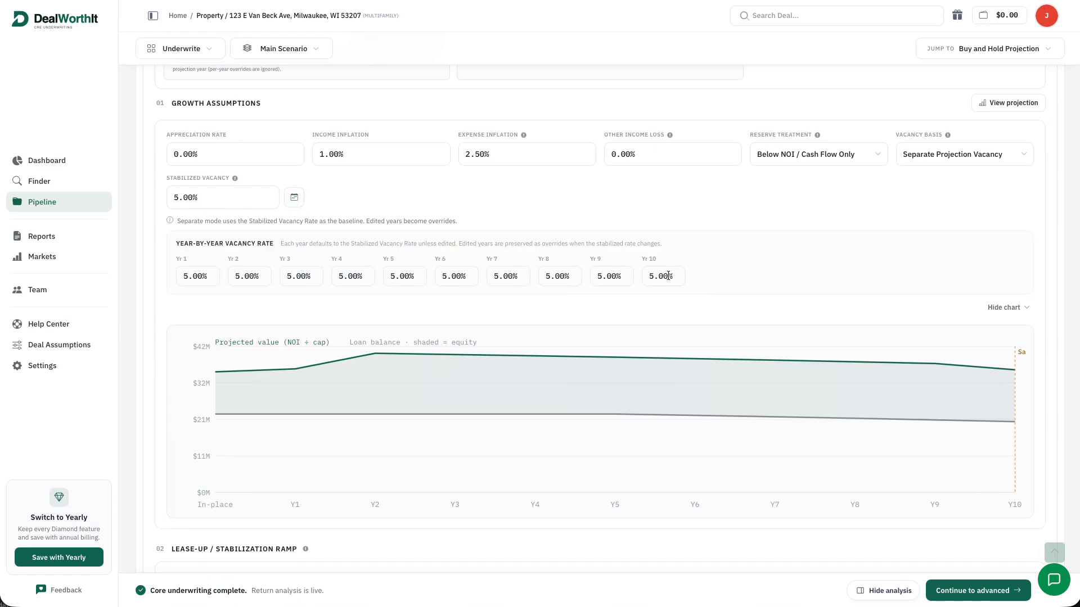
{"action": "left_click_drag", "start_coordinate": [186, 272], "coordinate": [180, 277]}
{"action": "type", "text": "8"}
{"action": "key", "text": "Return"}
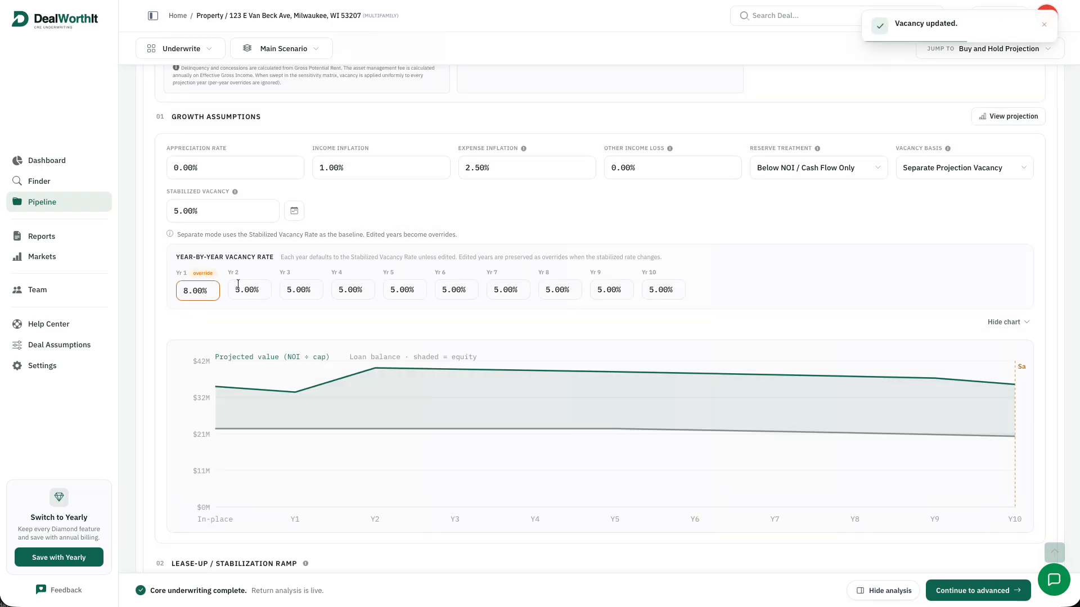
{"action": "left_click", "coordinate": [237, 291]}
{"action": "left_click_drag", "start_coordinate": [238, 291], "coordinate": [235, 290]}
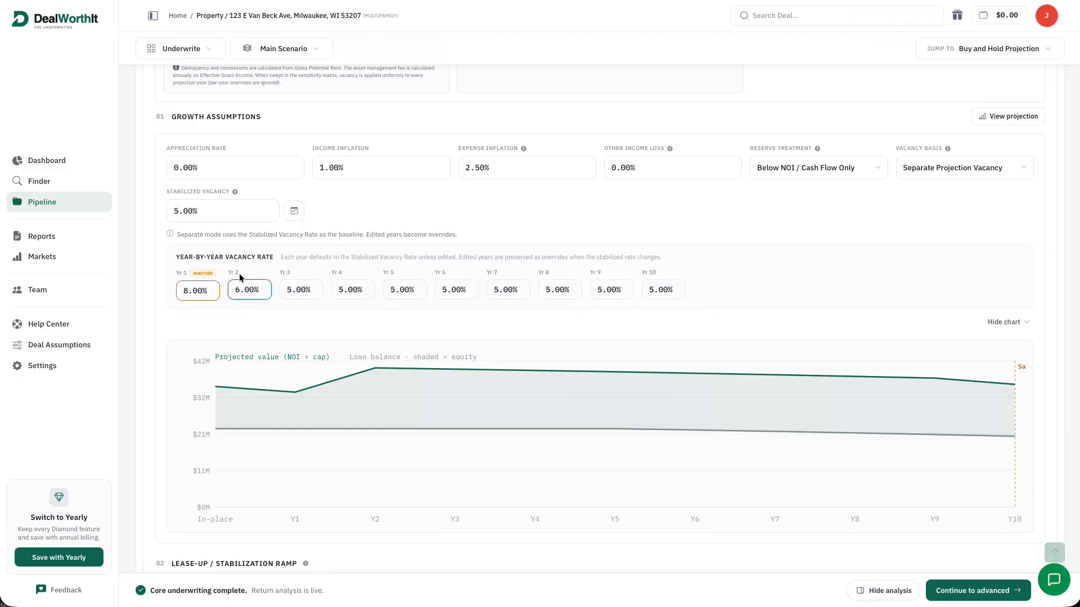
{"action": "left_click", "coordinate": [238, 275]}
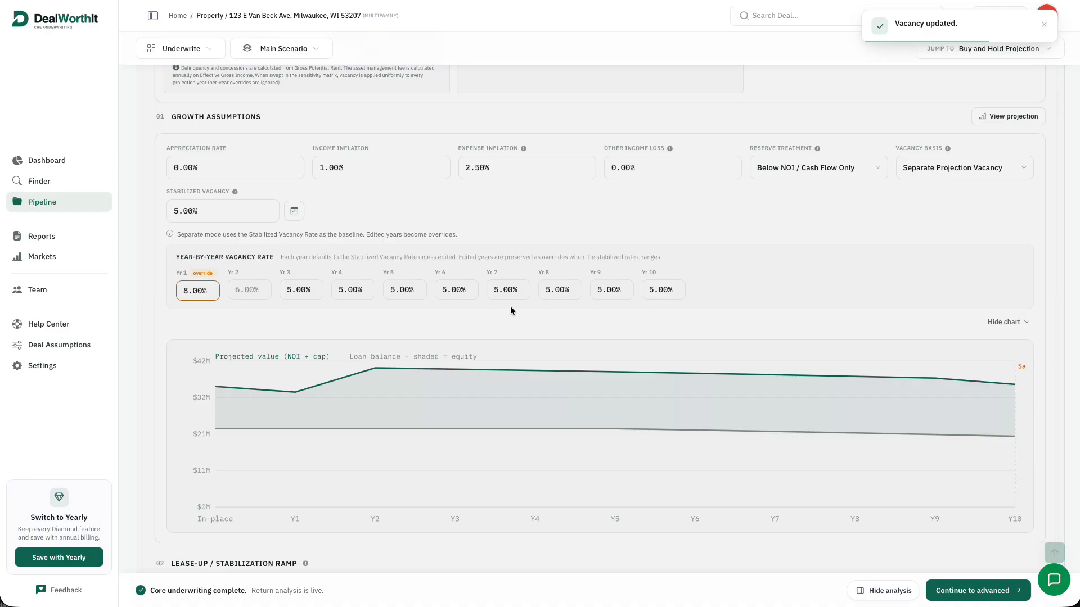
Hide the projected value chart
{"action": "scroll", "coordinate": [547, 303], "scroll_direction": "down", "scroll_amount": 3}
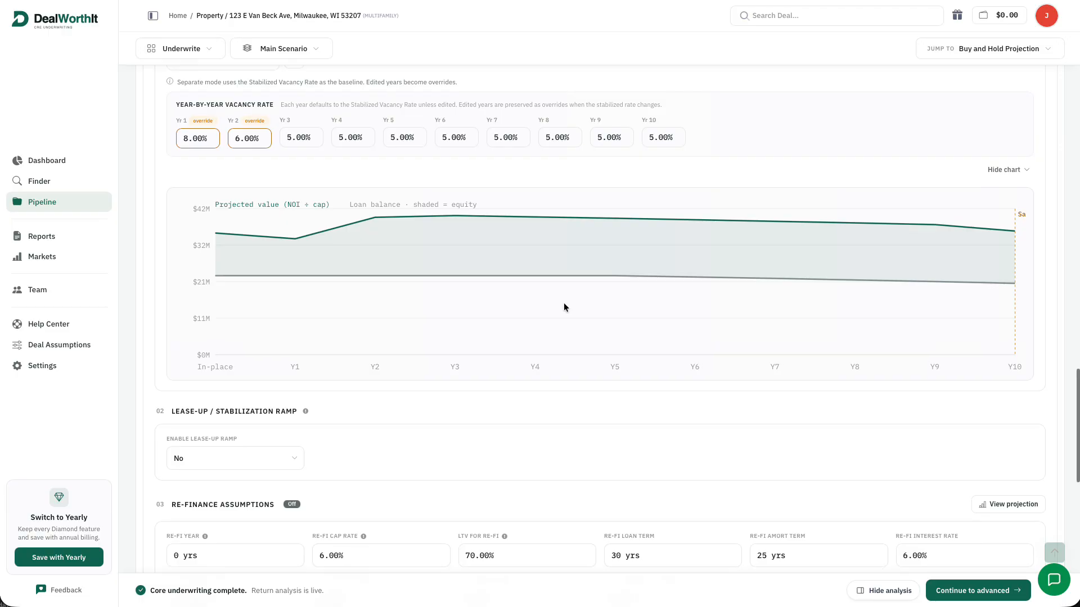
{"action": "scroll", "coordinate": [564, 302], "scroll_direction": "up", "scroll_amount": 3}
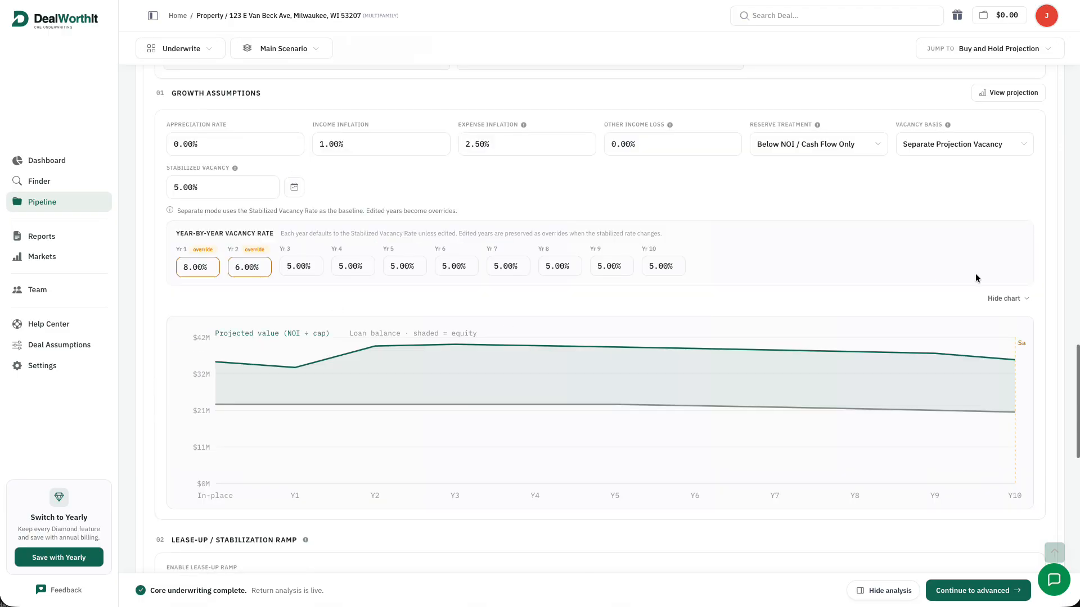
{"action": "left_click", "coordinate": [1002, 298]}
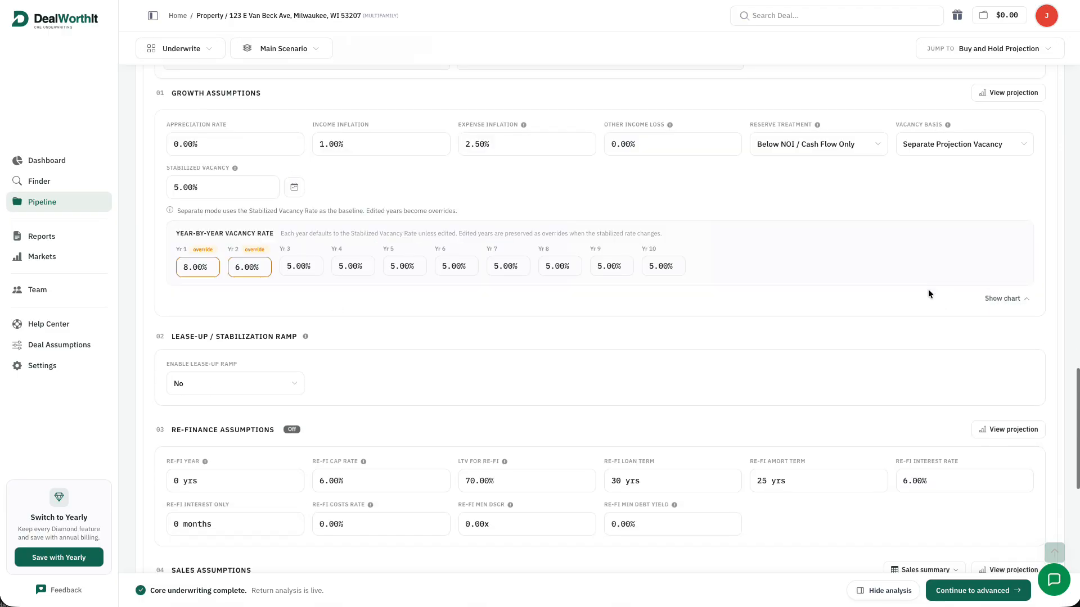
{"action": "scroll", "coordinate": [291, 386], "scroll_direction": "down", "scroll_amount": 2}
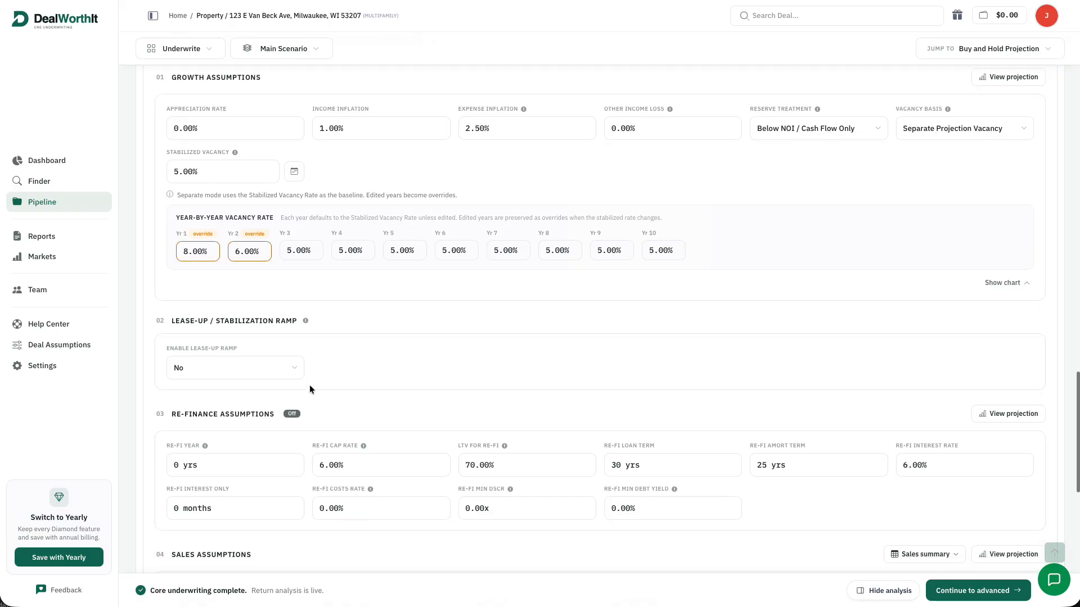
Enable the lease-up ramp from 92.00% starting to 98.00% stabilized occupancy
{"action": "left_click", "coordinate": [281, 282]}
{"action": "left_click", "coordinate": [269, 281]}
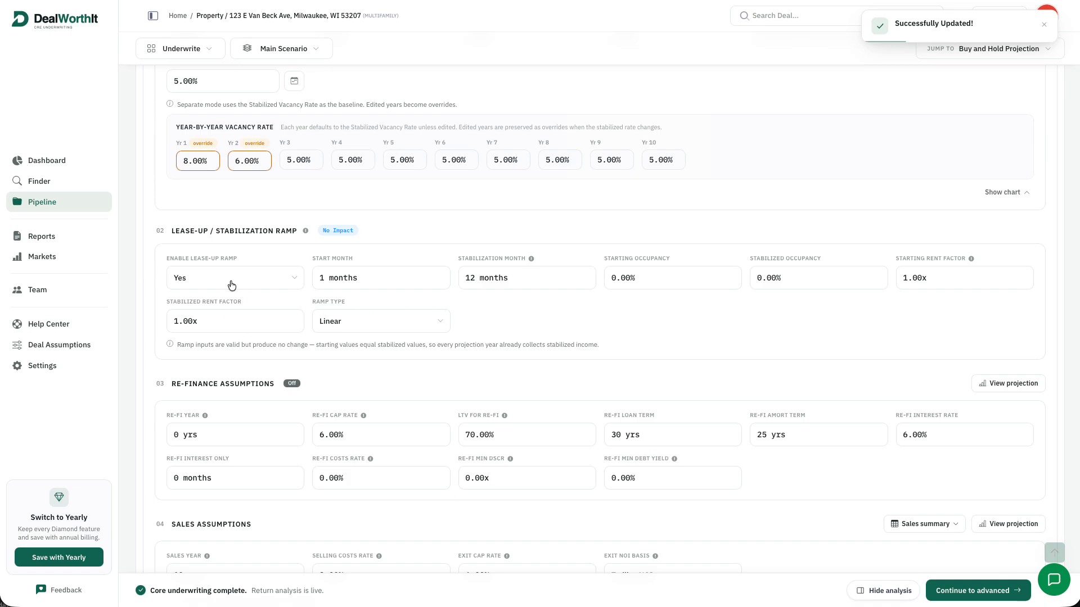
{"action": "left_click", "coordinate": [615, 277]}
{"action": "key", "text": "BackSpace"}
{"action": "type", "text": "92"}
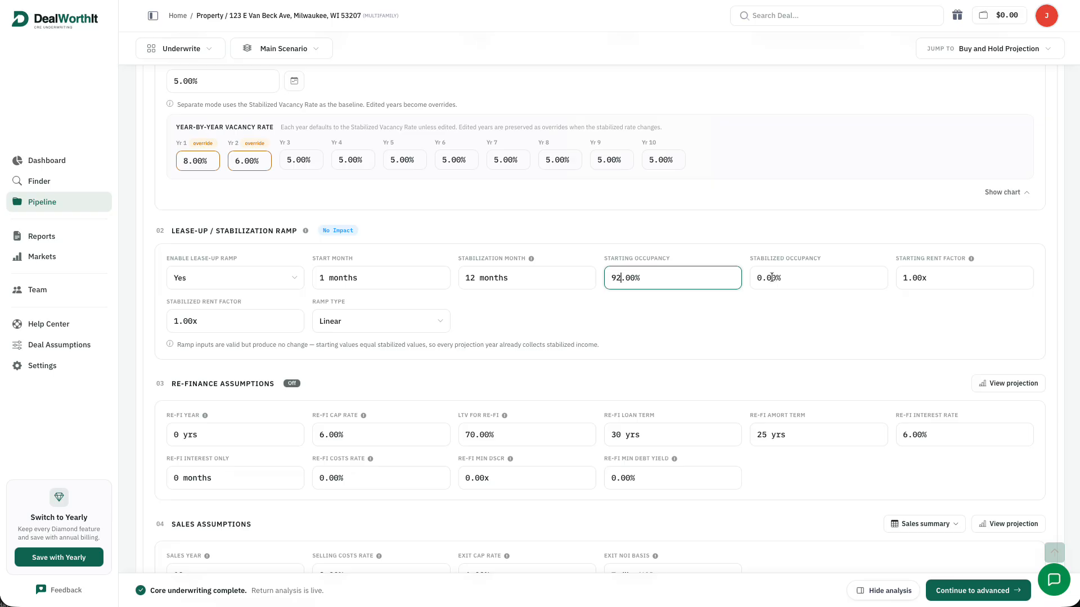
{"action": "double_click", "coordinate": [750, 278]}
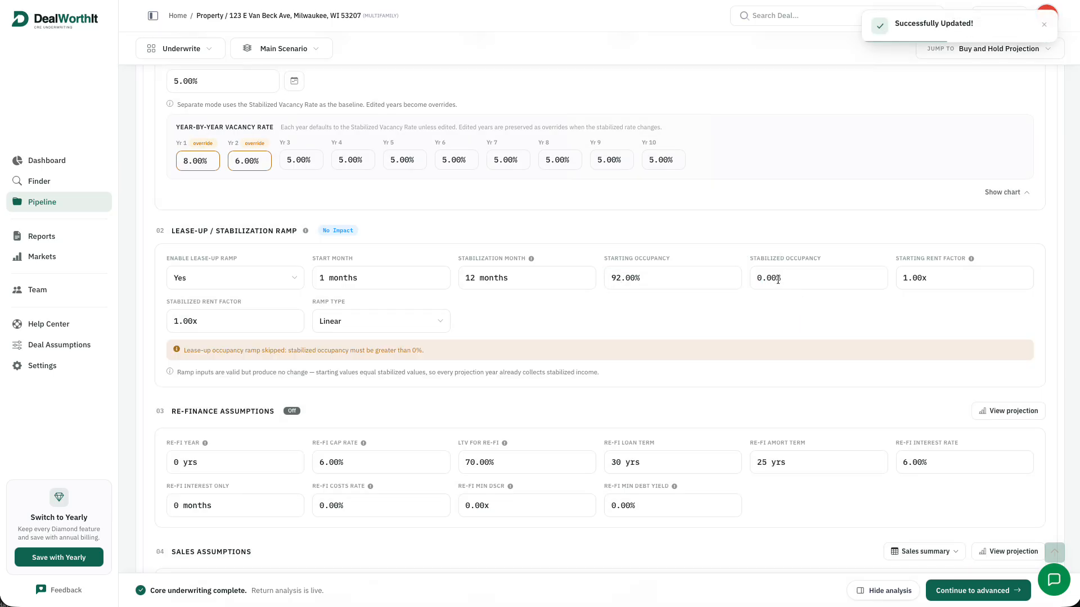
{"action": "left_click_drag", "start_coordinate": [779, 278], "coordinate": [731, 275]}
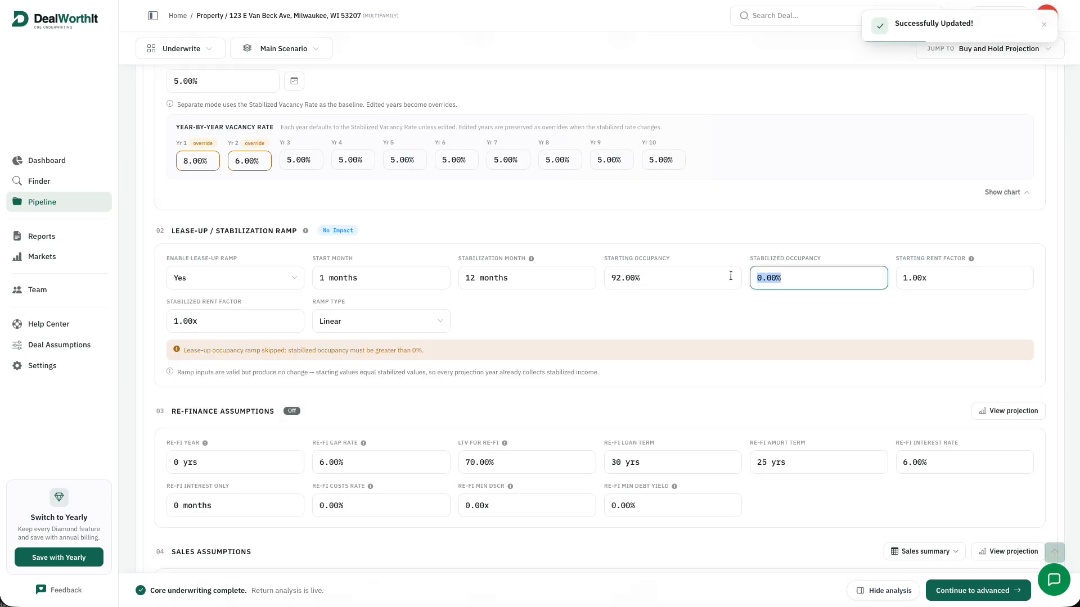
{"action": "type", "text": "0.98"}
{"action": "type", "text": "00"}
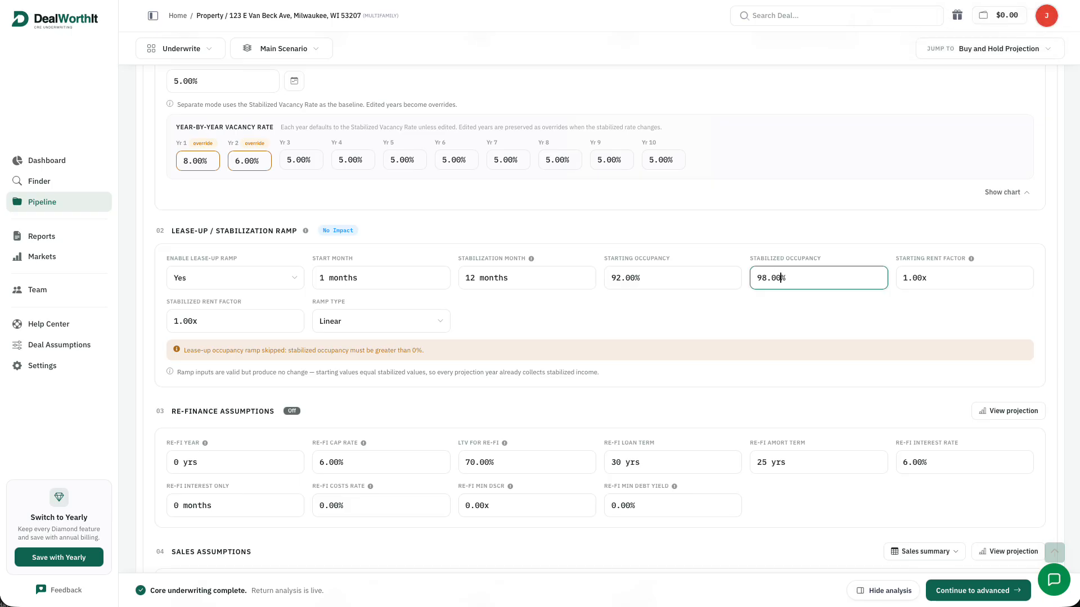
{"action": "left_click", "coordinate": [753, 305]}
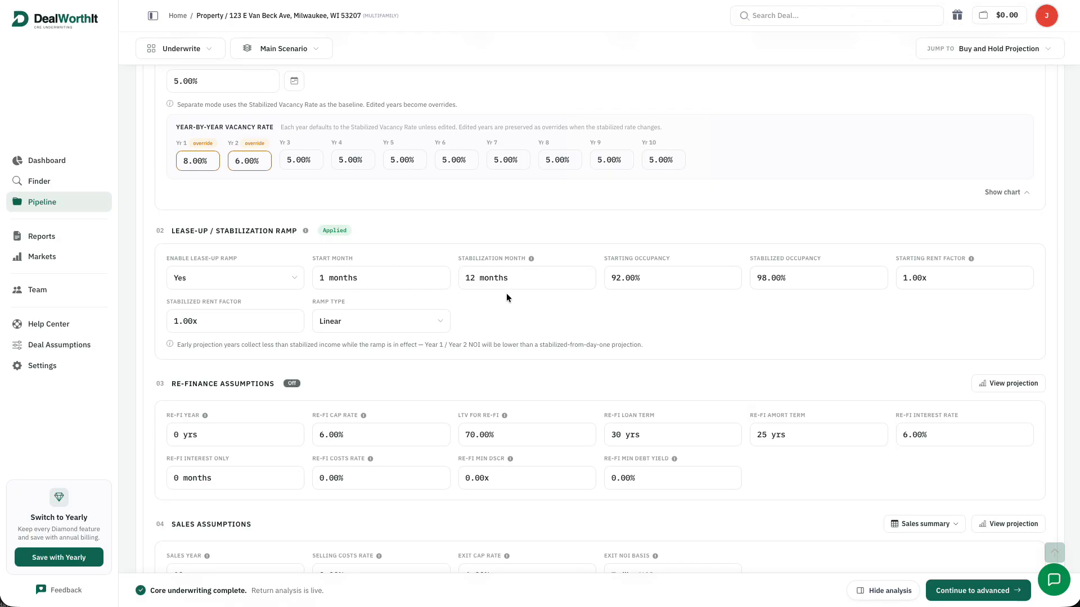
{"action": "scroll", "coordinate": [549, 319], "scroll_direction": "down", "scroll_amount": 2}
{"action": "scroll", "coordinate": [568, 319], "scroll_direction": "down", "scroll_amount": 1}
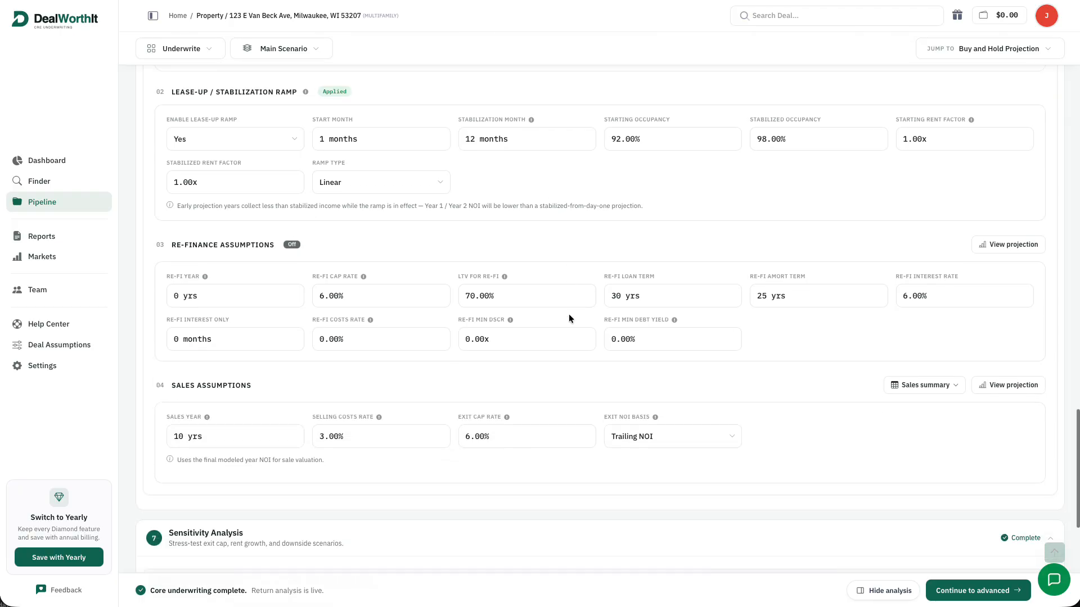
Set the refinance year to 5
{"action": "left_click", "coordinate": [180, 296]}
{"action": "type", "text": "5"}
{"action": "left_click", "coordinate": [332, 230]}
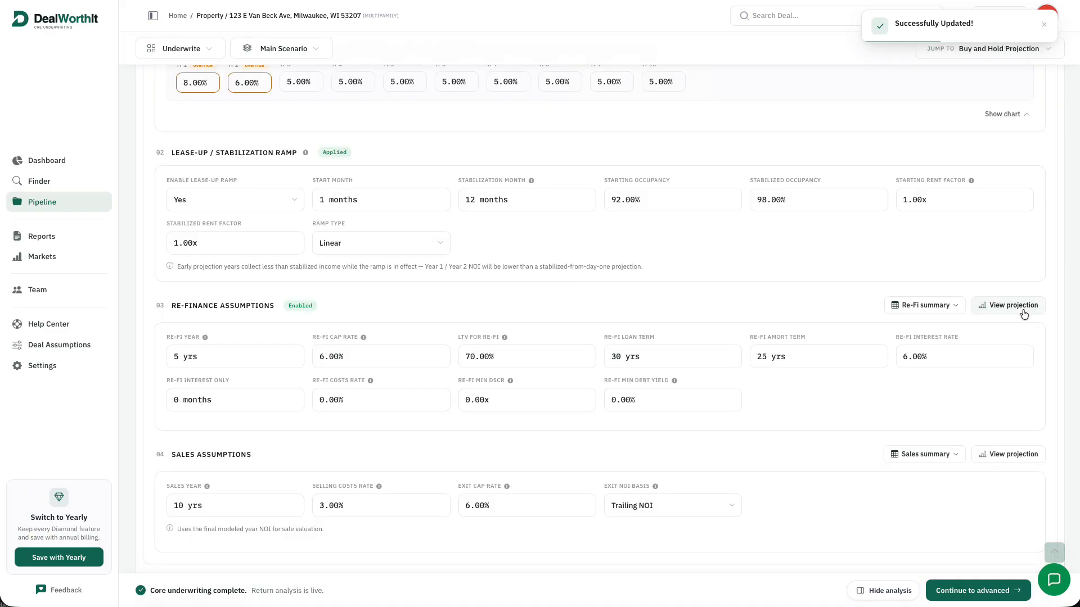
Expand the Re-Fi summary to show the refinance proceeds breakdown and investor distribution
{"action": "left_click", "coordinate": [952, 305]}
{"action": "scroll", "coordinate": [941, 322], "scroll_direction": "down", "scroll_amount": 3}
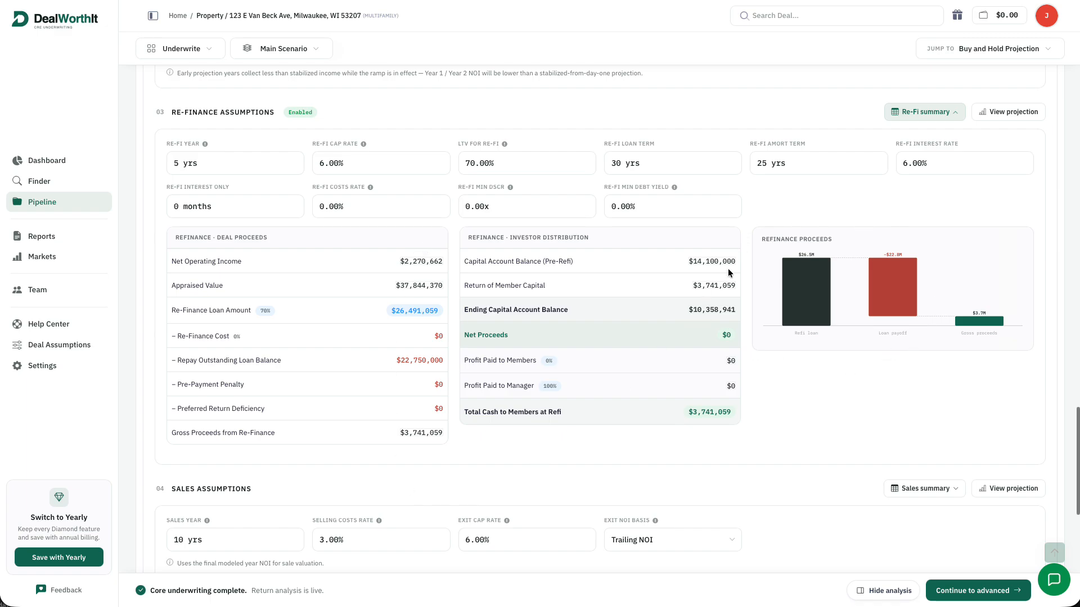
{"action": "left_click_drag", "start_coordinate": [689, 310], "coordinate": [737, 322]}
{"action": "left_click", "coordinate": [743, 325]}
Open the 10-year projection and scroll to the Exit Waterfall: $3,741,059 refi proceeds, $35,592,935 sale price
{"action": "left_click", "coordinate": [1010, 112]}
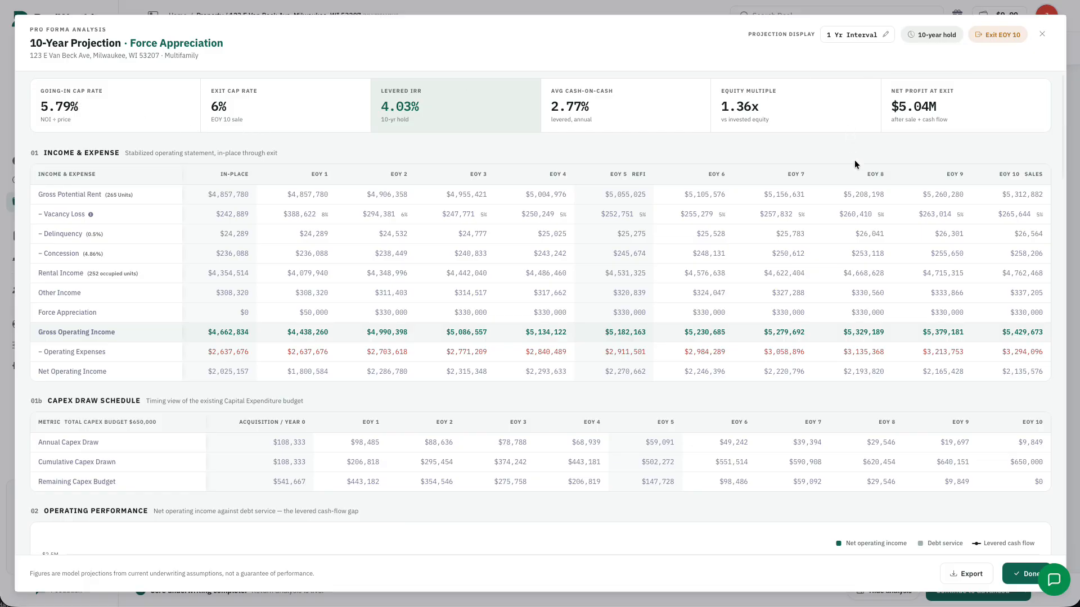
{"action": "scroll", "coordinate": [852, 157], "scroll_direction": "down", "scroll_amount": 6}
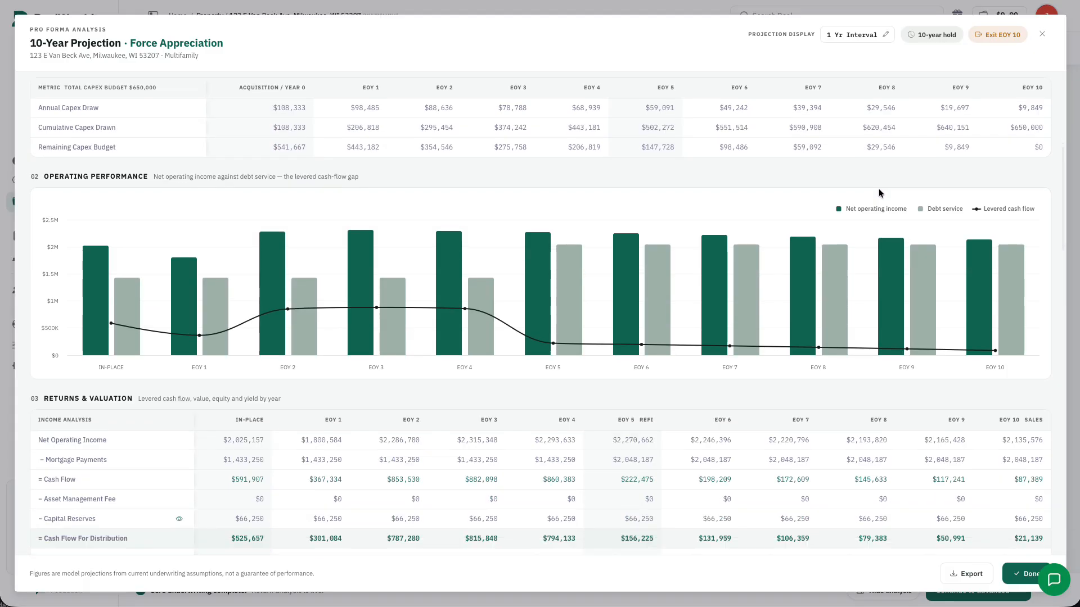
{"action": "scroll", "coordinate": [879, 188], "scroll_direction": "down", "scroll_amount": 7}
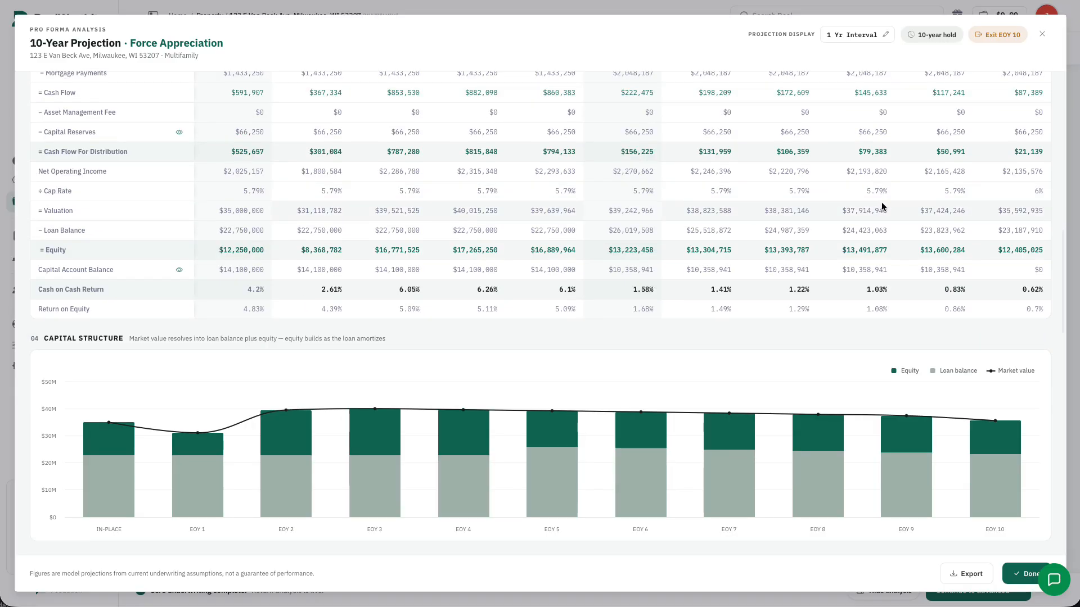
{"action": "scroll", "coordinate": [881, 208], "scroll_direction": "down", "scroll_amount": 13}
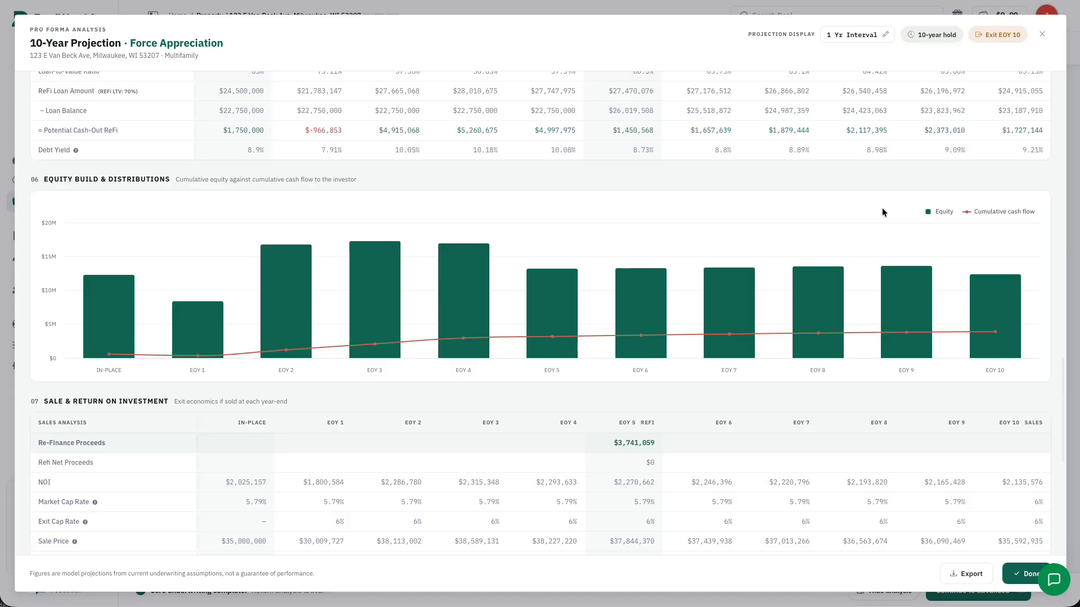
{"action": "scroll", "coordinate": [881, 210], "scroll_direction": "down", "scroll_amount": 8}
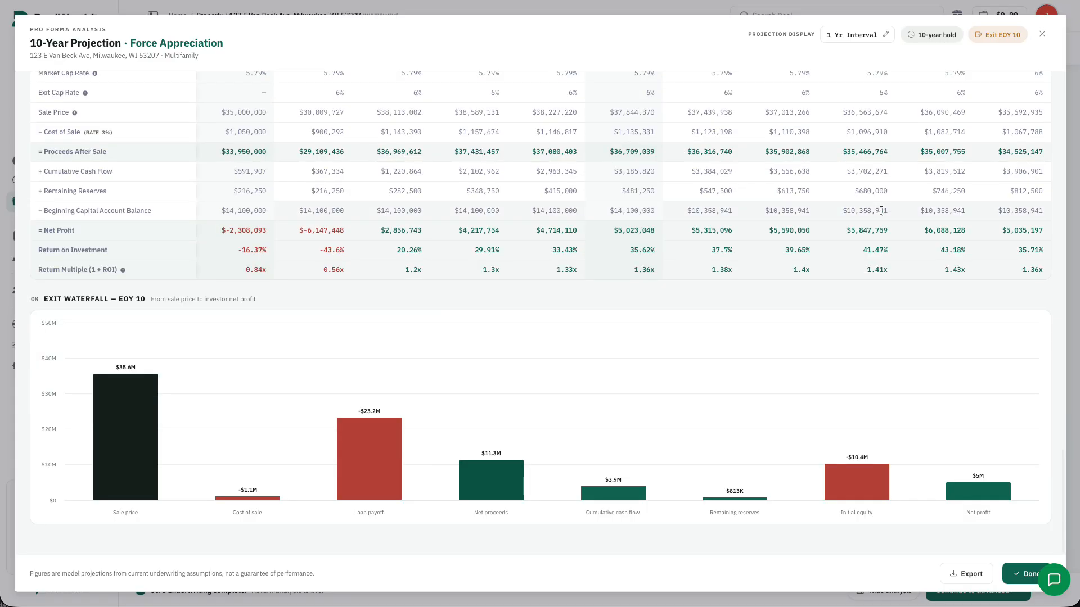
Close the projection and show the Sales summary under Sales Assumptions
{"action": "left_click", "coordinate": [1043, 36]}
{"action": "scroll", "coordinate": [948, 303], "scroll_direction": "down", "scroll_amount": 3}
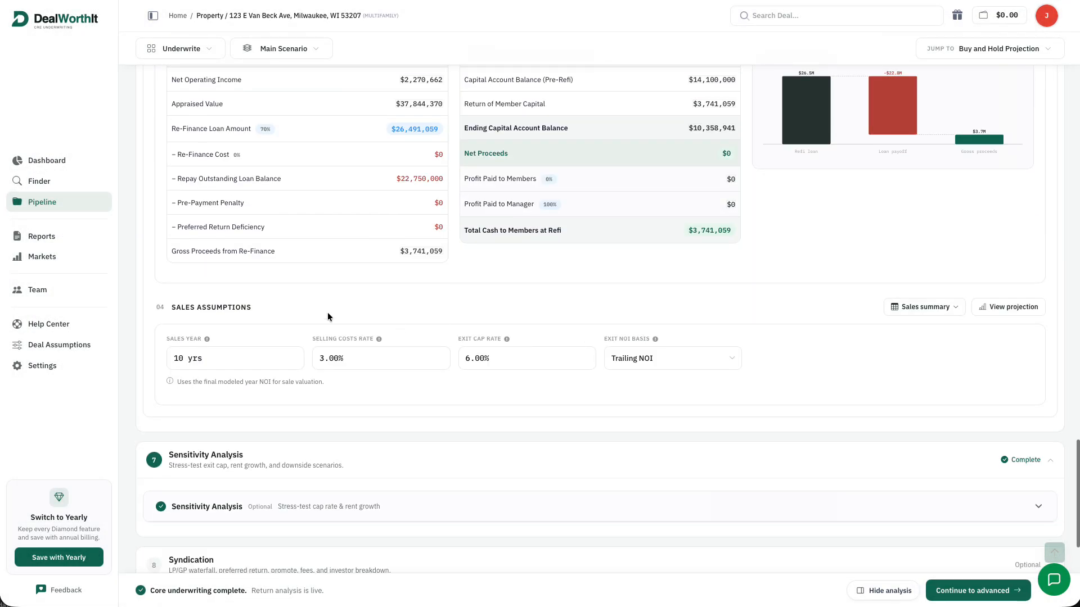
{"action": "left_click", "coordinate": [955, 306]}
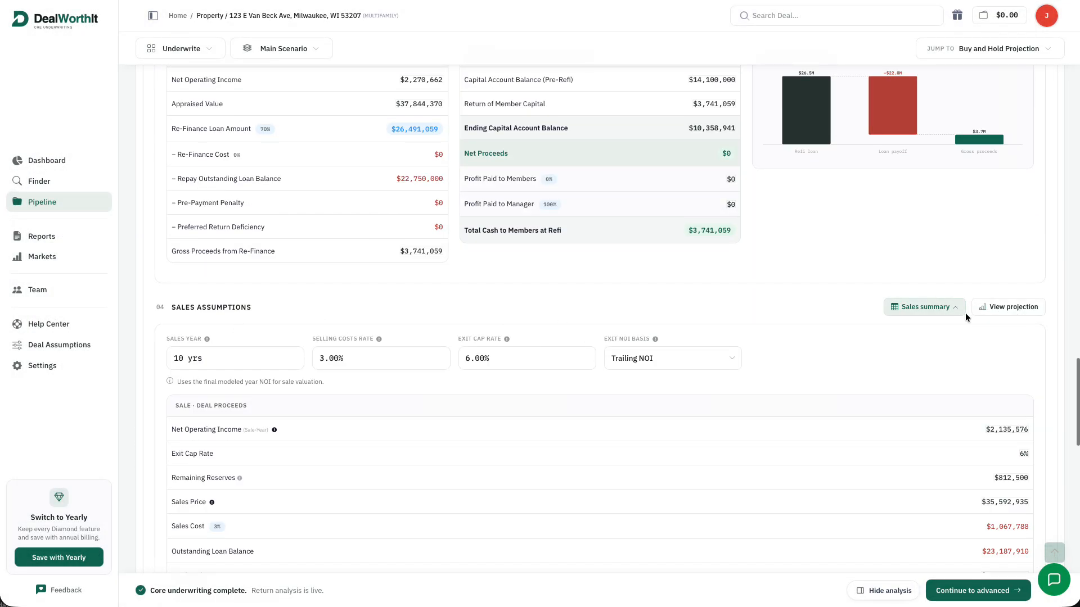
Expand the Sensitivity Analysis results below the sales summary
{"action": "scroll", "coordinate": [967, 328], "scroll_direction": "down", "scroll_amount": 7}
{"action": "scroll", "coordinate": [944, 304], "scroll_direction": "up", "scroll_amount": 3}
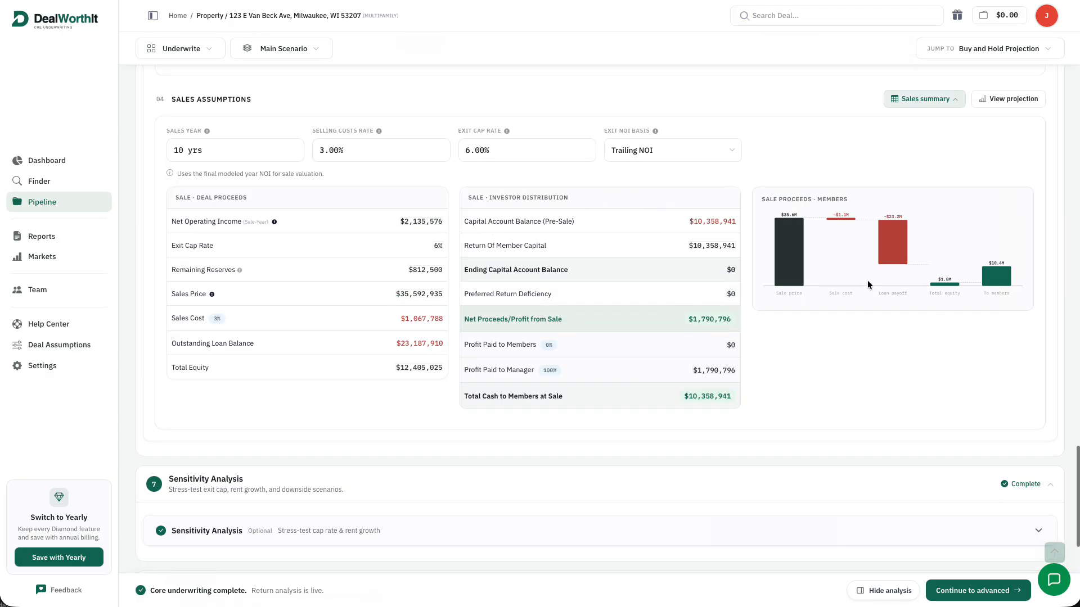
{"action": "scroll", "coordinate": [874, 275], "scroll_direction": "down", "scroll_amount": 3}
{"action": "left_click", "coordinate": [984, 365]}
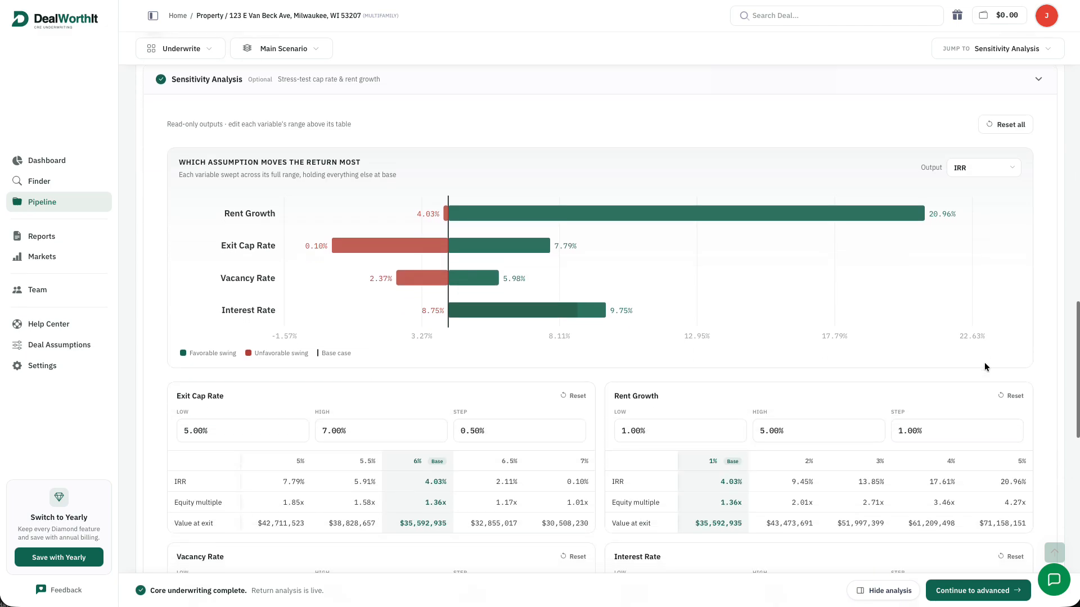
Review the sensitivity analysis, keeping IRR as the tornado chart output
{"action": "scroll", "coordinate": [984, 365], "scroll_direction": "down", "scroll_amount": 5}
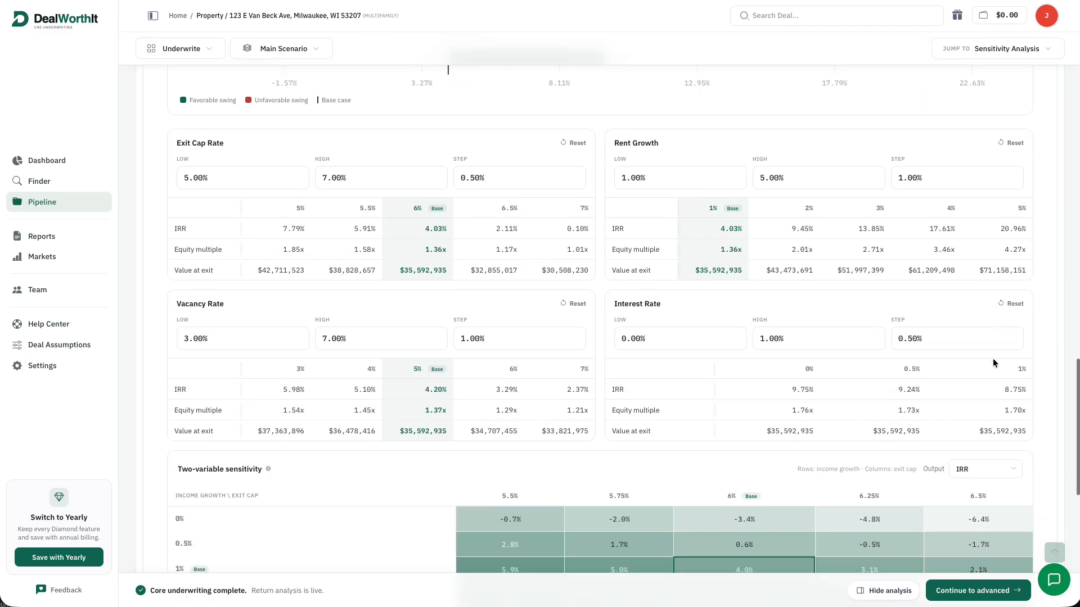
{"action": "scroll", "coordinate": [992, 358], "scroll_direction": "down", "scroll_amount": 3}
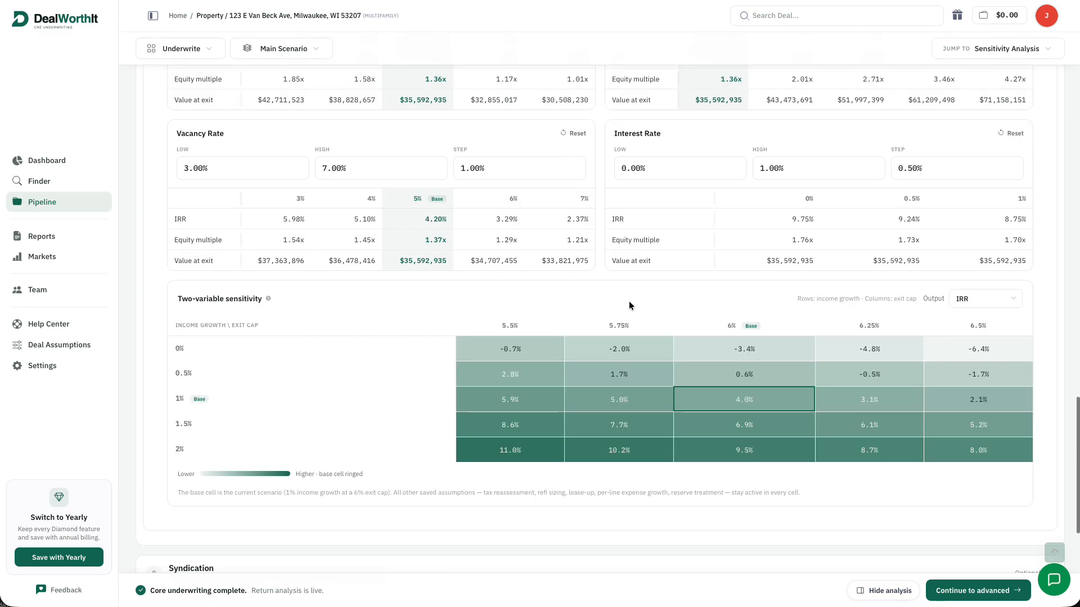
{"action": "scroll", "coordinate": [759, 295], "scroll_direction": "up", "scroll_amount": 3}
{"action": "scroll", "coordinate": [759, 297], "scroll_direction": "up", "scroll_amount": 2}
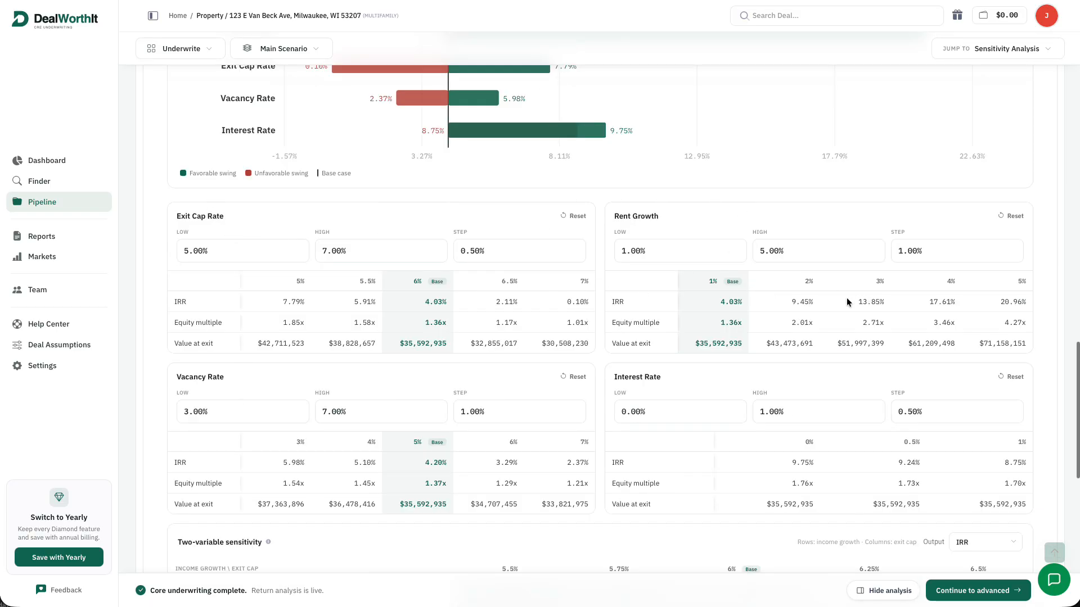
{"action": "scroll", "coordinate": [731, 250], "scroll_direction": "up", "scroll_amount": 2}
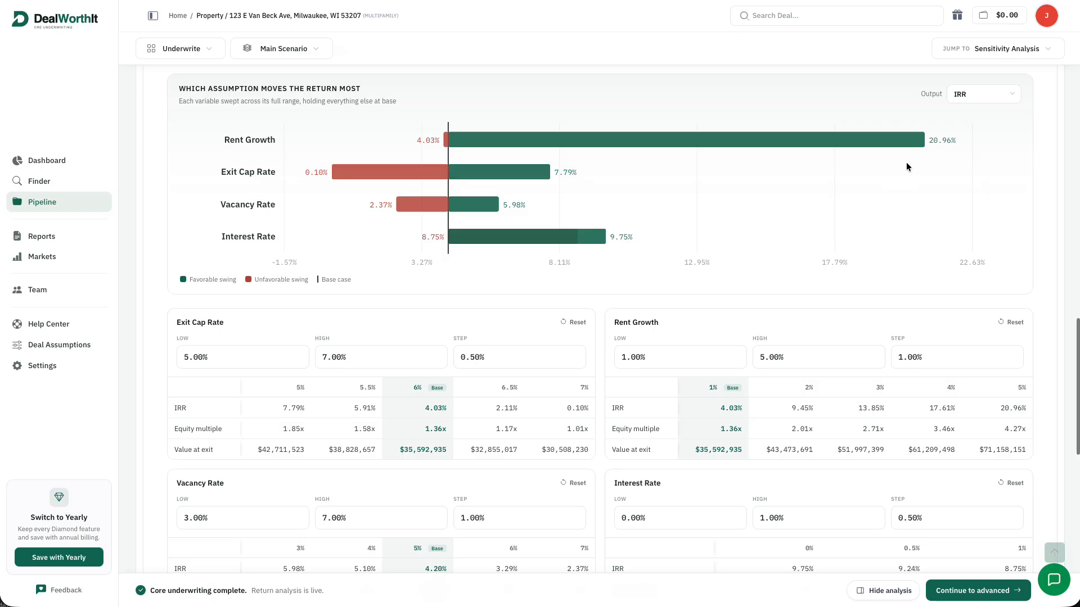
{"action": "left_click", "coordinate": [1005, 101]}
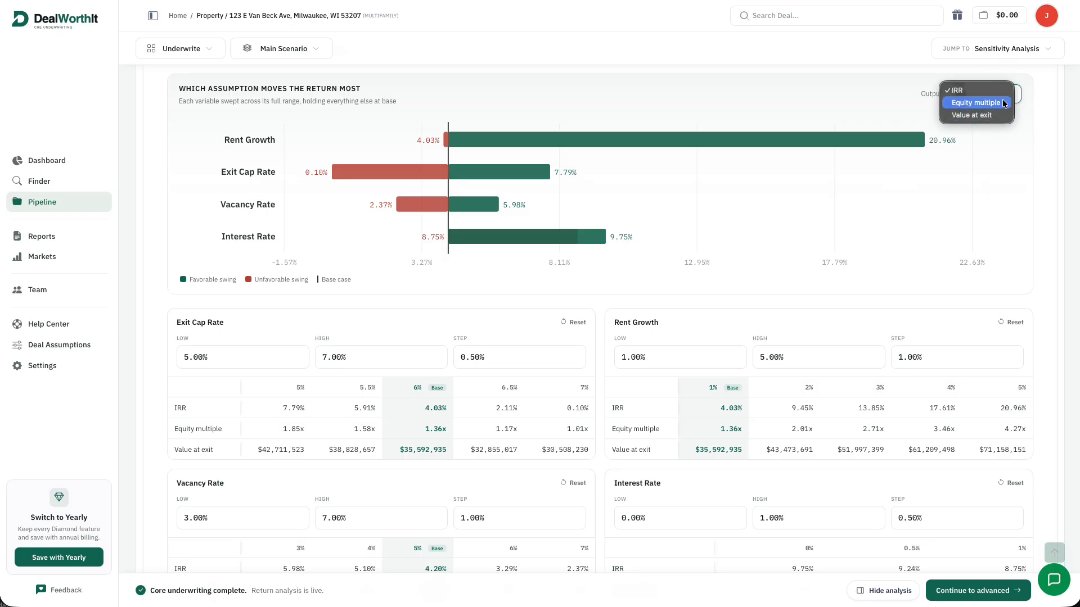
{"action": "left_click", "coordinate": [1032, 148]}
{"action": "scroll", "coordinate": [1012, 177], "scroll_direction": "down", "scroll_amount": 6}
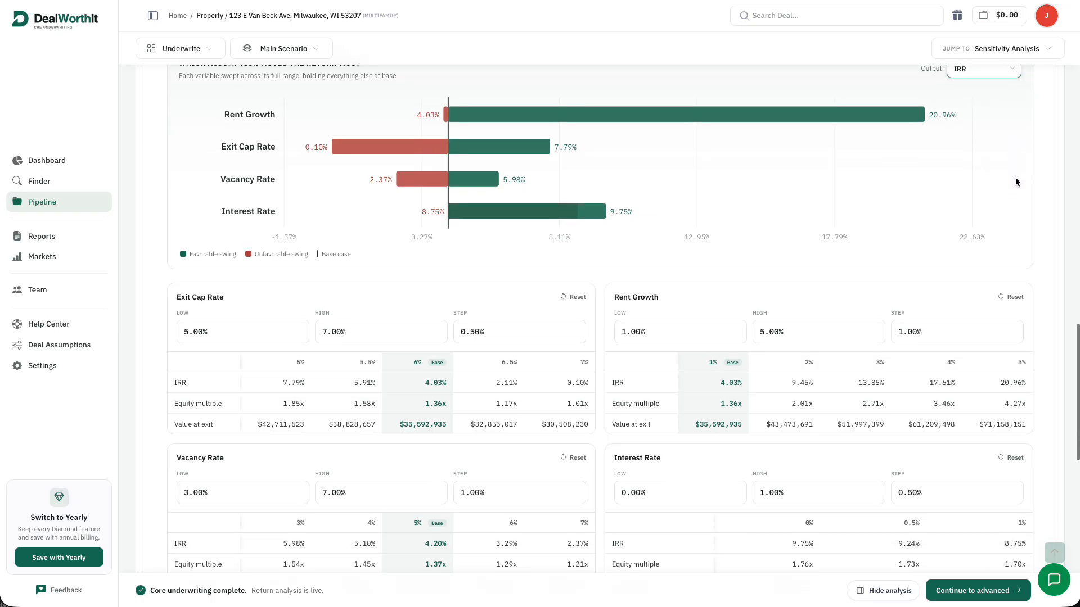
{"action": "scroll", "coordinate": [1048, 225], "scroll_direction": "down", "scroll_amount": 1}
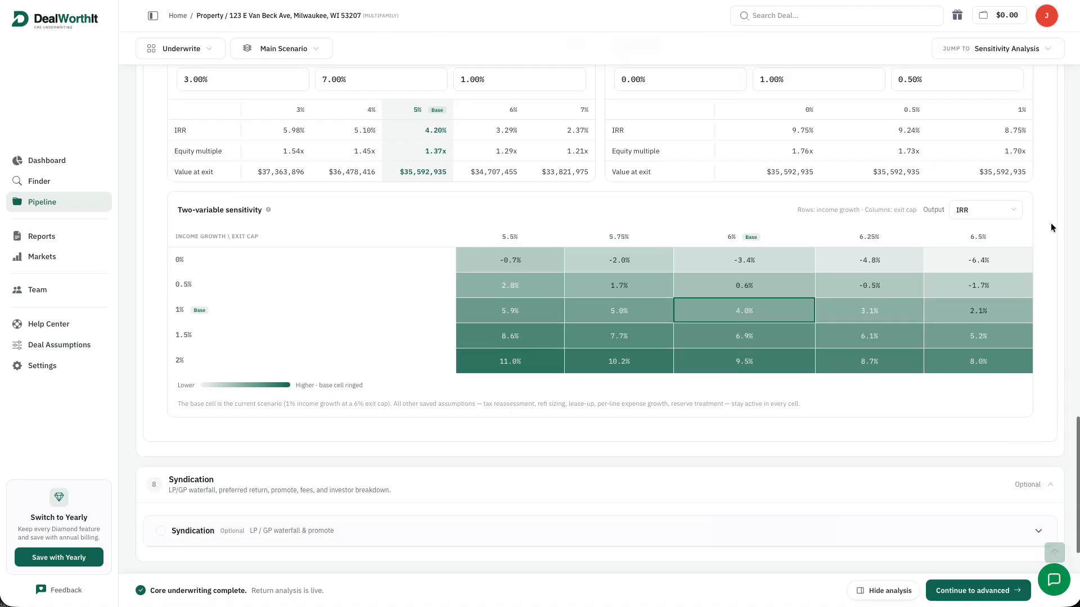
{"action": "scroll", "coordinate": [1050, 235], "scroll_direction": "up", "scroll_amount": 7}
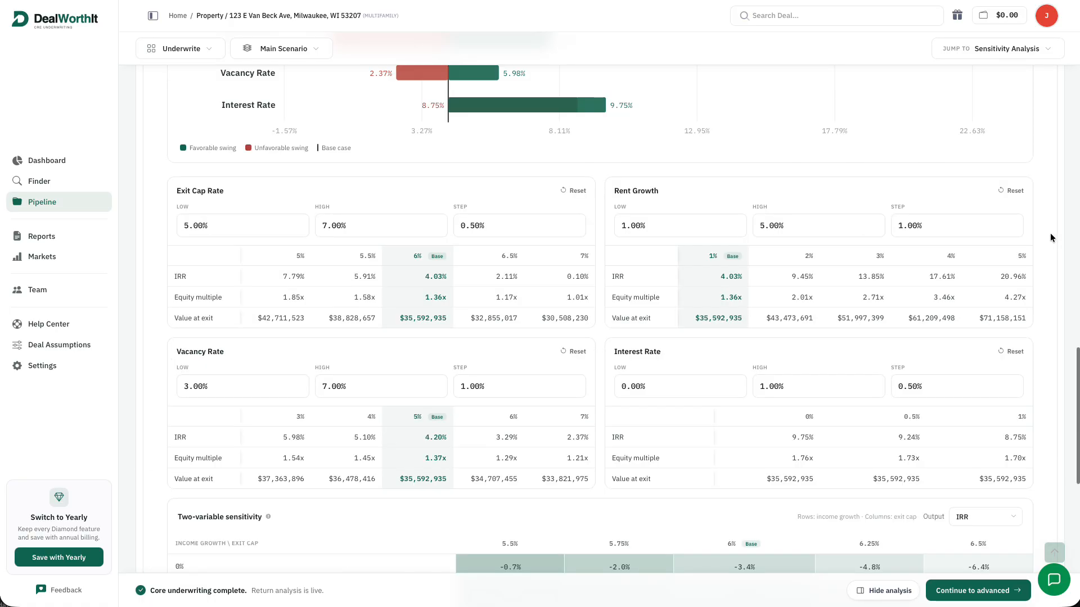
{"action": "left_click", "coordinate": [1009, 93]}
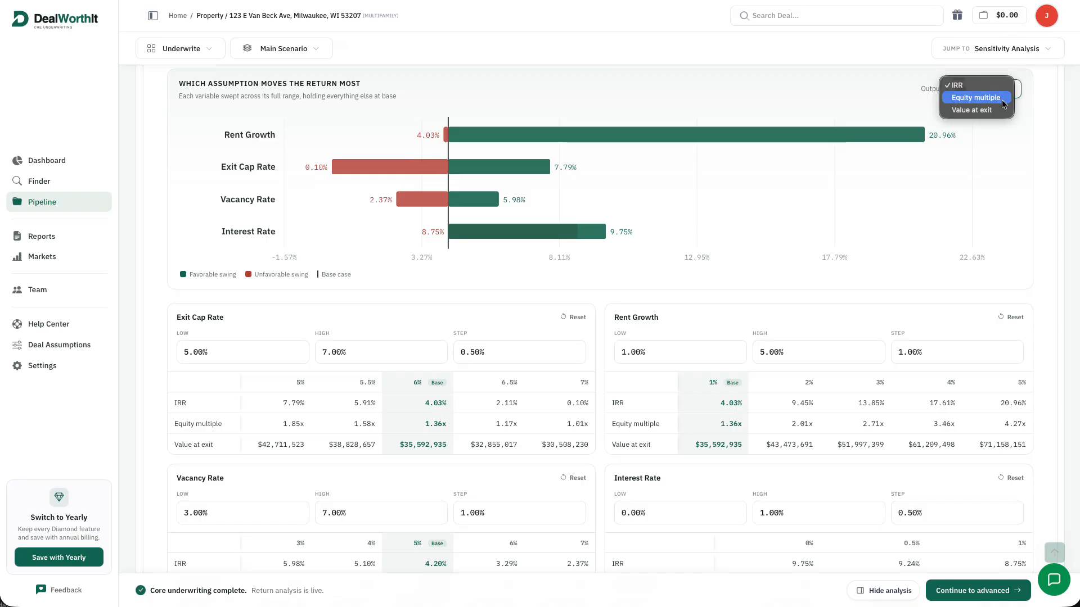
{"action": "left_click", "coordinate": [1021, 126]}
Set the two-variable sensitivity grid output to Sale proceeds
{"action": "scroll", "coordinate": [1037, 183], "scroll_direction": "down", "scroll_amount": 7}
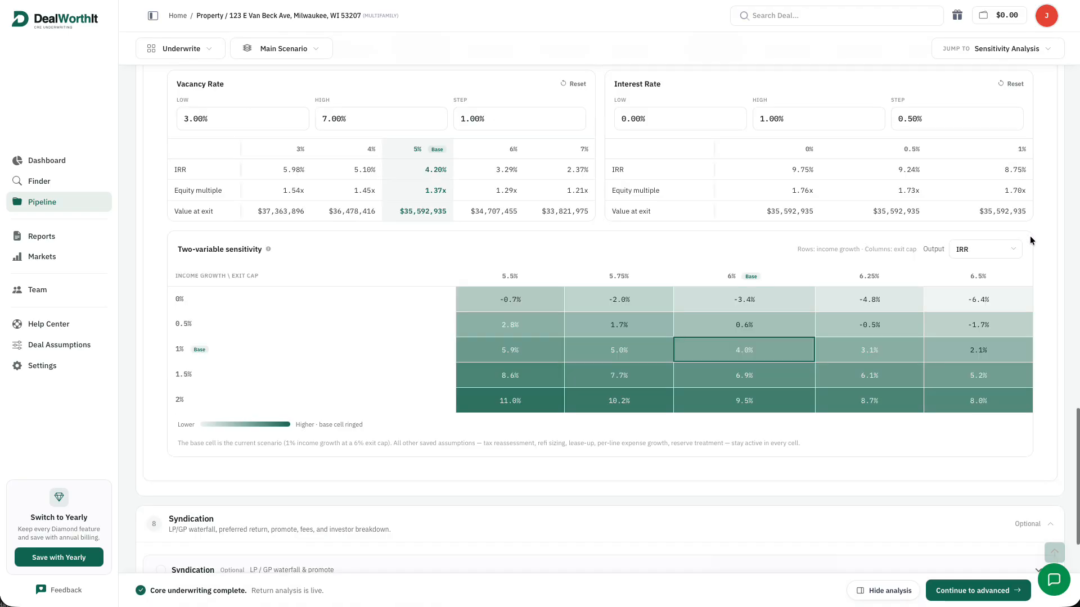
{"action": "left_click", "coordinate": [1021, 251]}
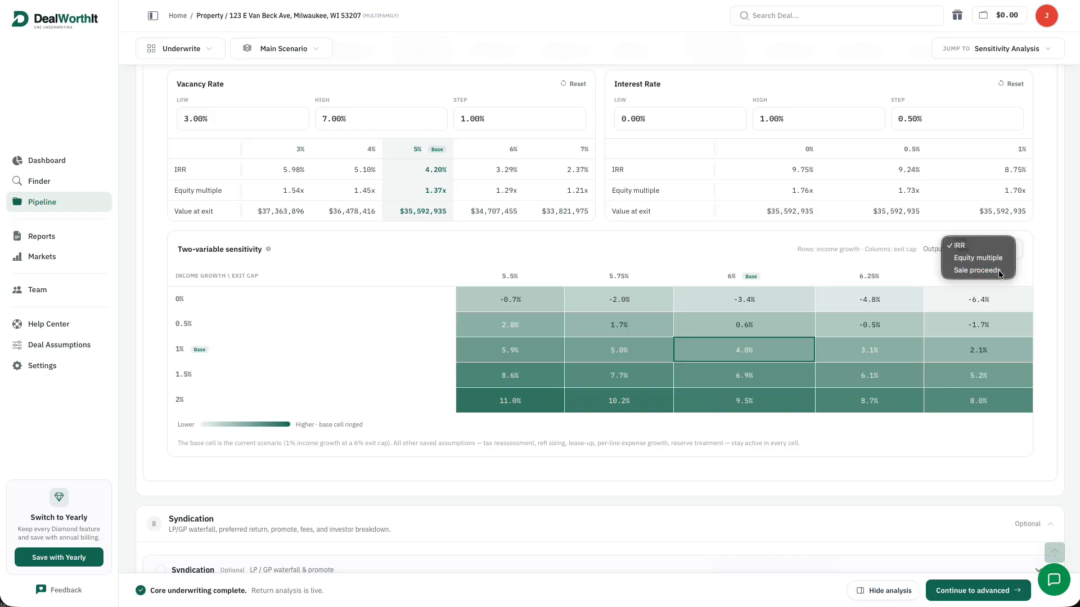
{"action": "left_click", "coordinate": [998, 270]}
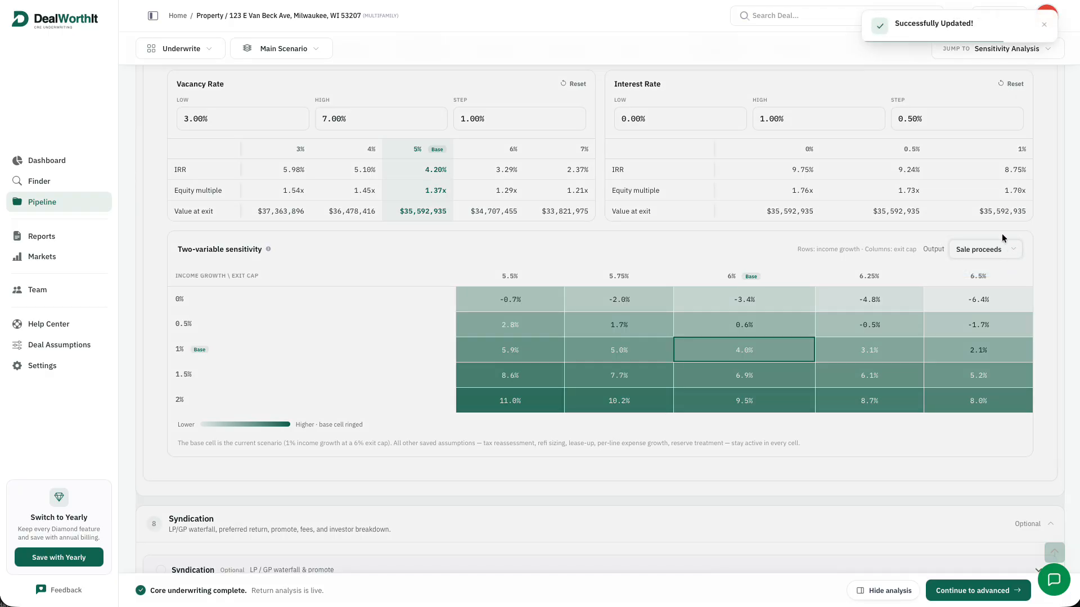
Expand Syndication and start building a new syndication at the managing partner rate field
{"action": "scroll", "coordinate": [1013, 229], "scroll_direction": "down", "scroll_amount": 8}
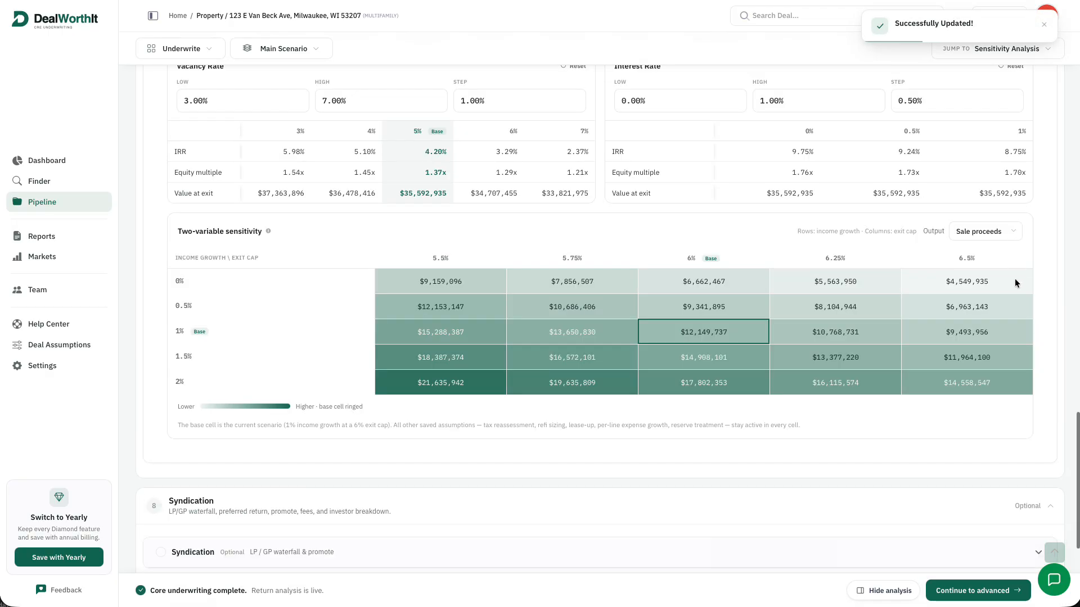
{"action": "scroll", "coordinate": [905, 318], "scroll_direction": "down", "scroll_amount": 4}
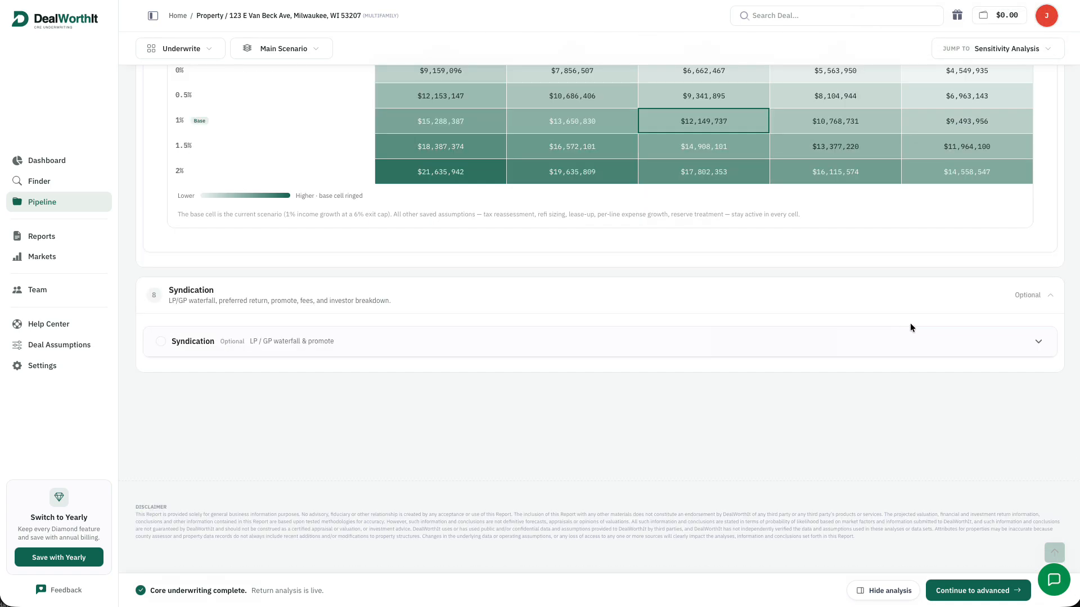
{"action": "left_click", "coordinate": [936, 349]}
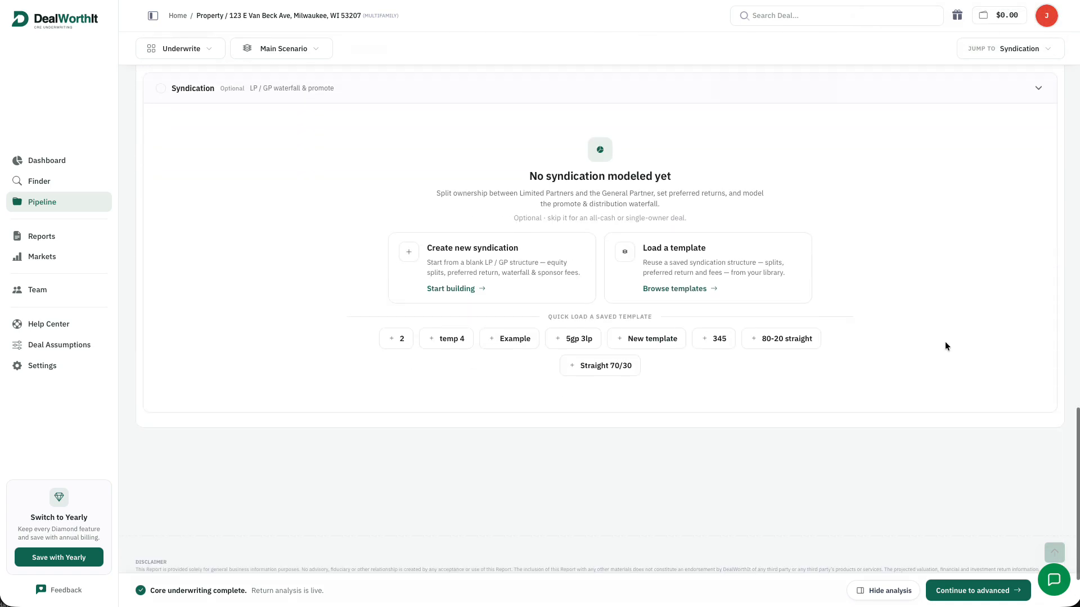
{"action": "left_click", "coordinate": [481, 289]}
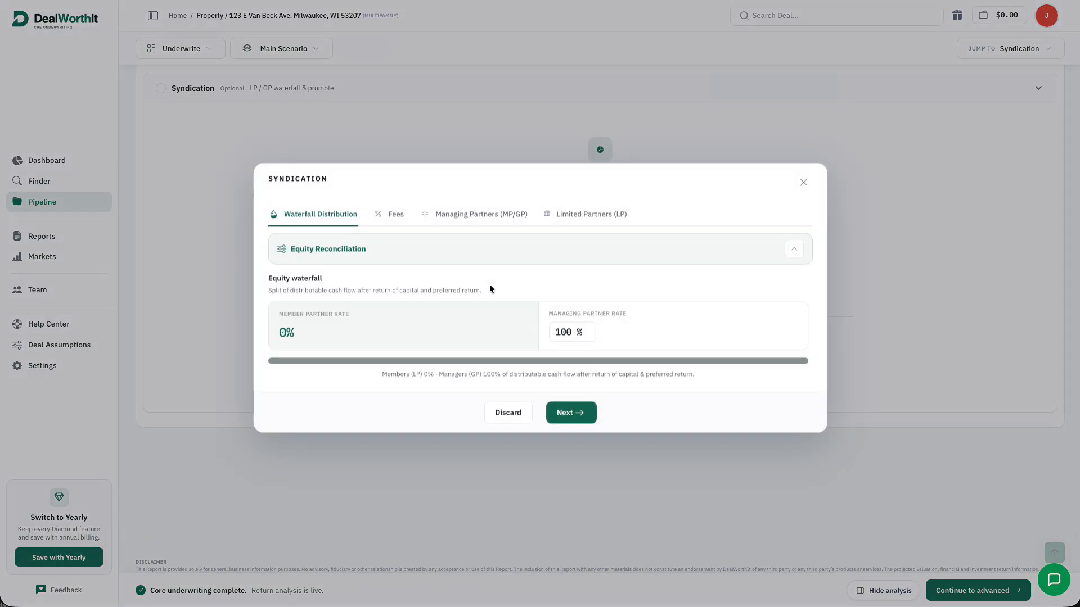
{"action": "double_click", "coordinate": [557, 338]}
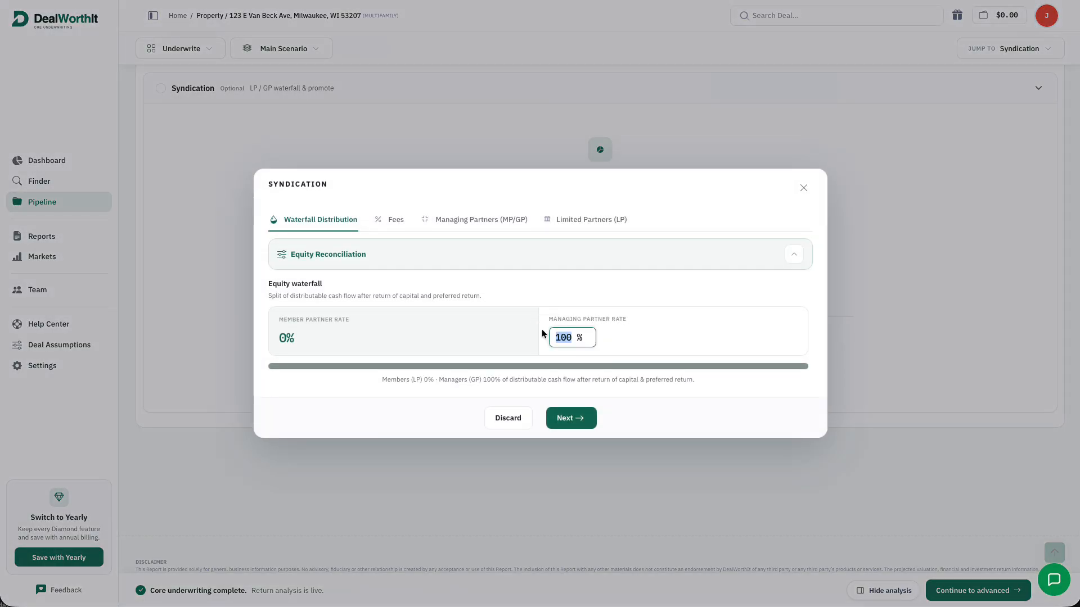
Use a 20% managing partner rate; set fees to 2% acquisition, 2% asset management, 1% disposition, 5% construction
{"action": "type", "text": "20"}
{"action": "left_click", "coordinate": [573, 418]}
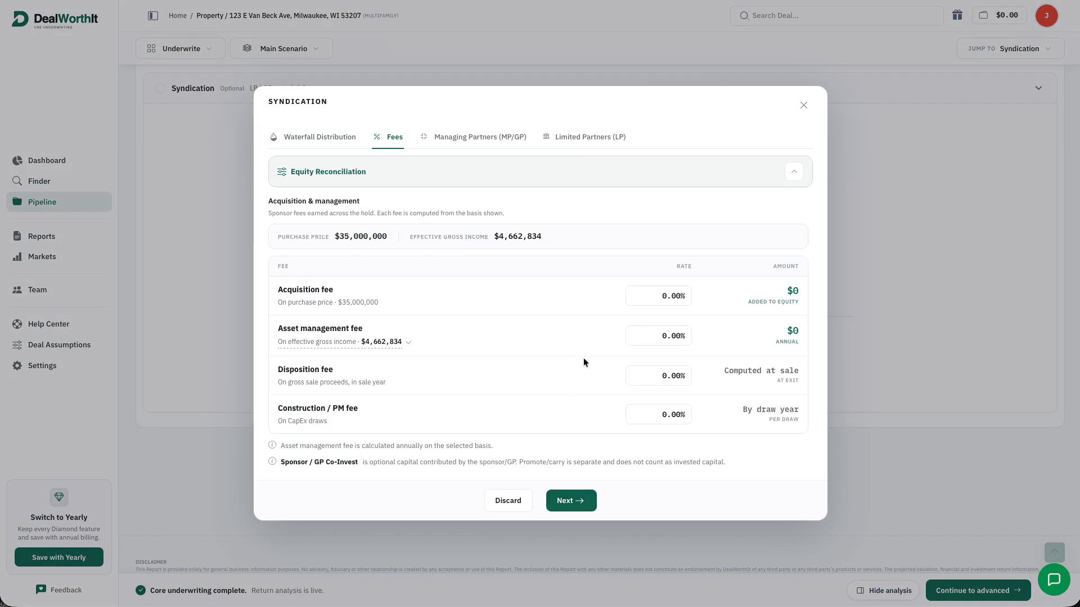
{"action": "left_click_drag", "start_coordinate": [666, 296], "coordinate": [658, 296]}
{"action": "type", "text": "2"}
{"action": "left_click", "coordinate": [652, 336]}
{"action": "type", "text": "2"}
{"action": "left_click", "coordinate": [664, 375]}
{"action": "type", "text": "1"}
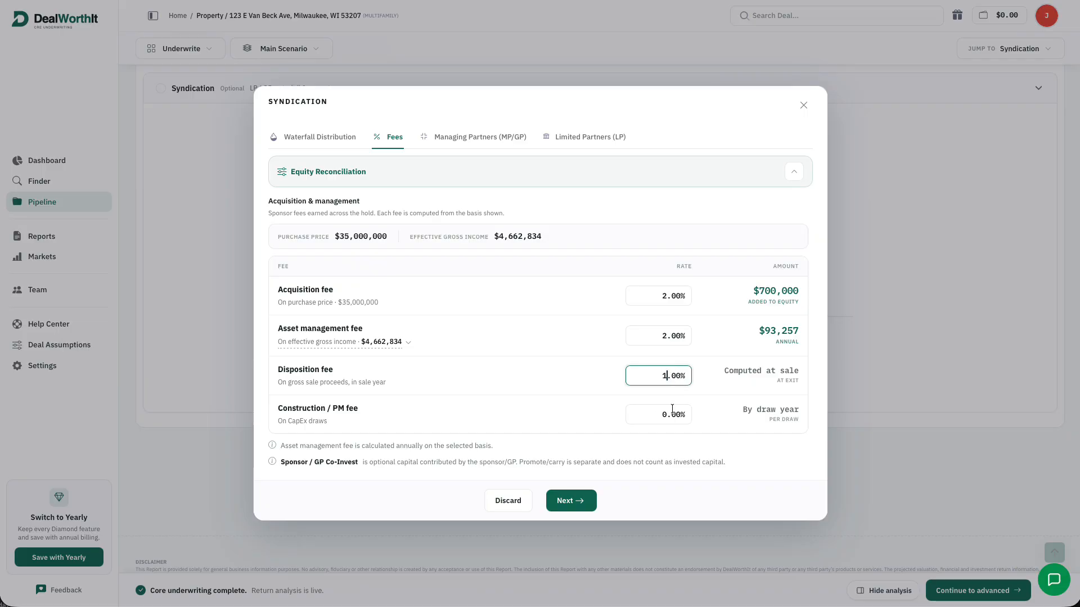
{"action": "left_click", "coordinate": [664, 413]}
{"action": "type", "text": "5"}
{"action": "left_click", "coordinate": [568, 379]}
{"action": "left_click", "coordinate": [793, 171]}
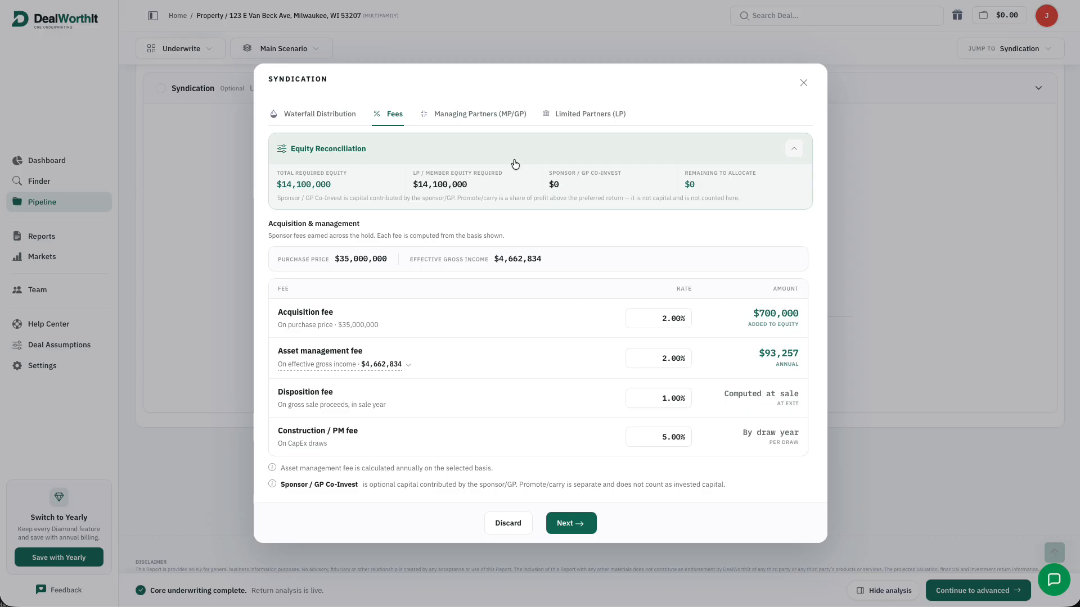
{"action": "left_click", "coordinate": [560, 531]}
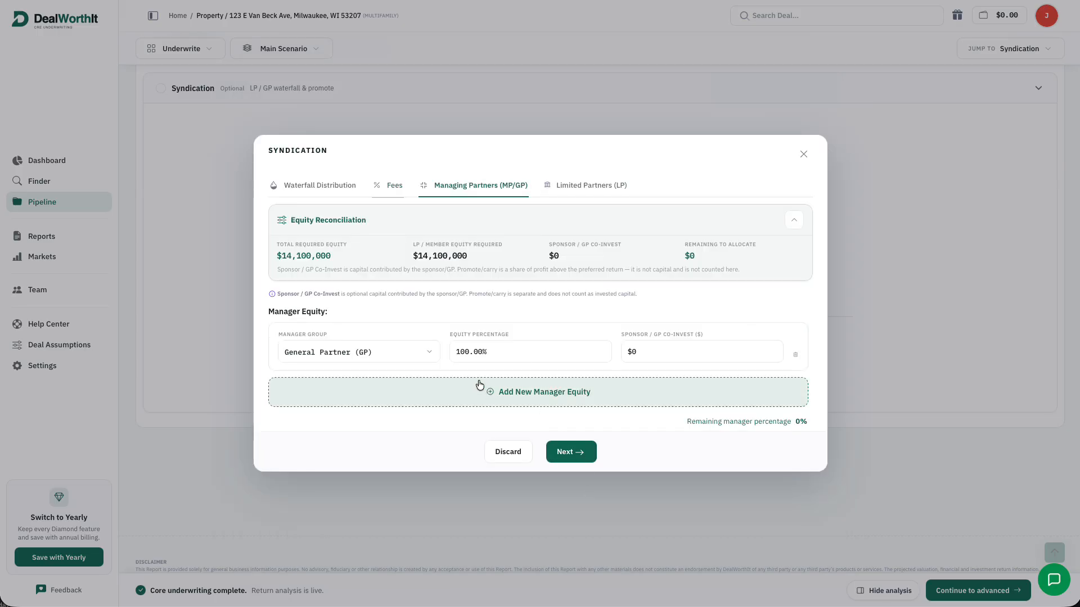
Split manager equity 50% GP, 20% Co-GP, 20% Key Principal and 10% Silent Partner
{"action": "left_click", "coordinate": [464, 353]}
{"action": "type", "text": "50"}
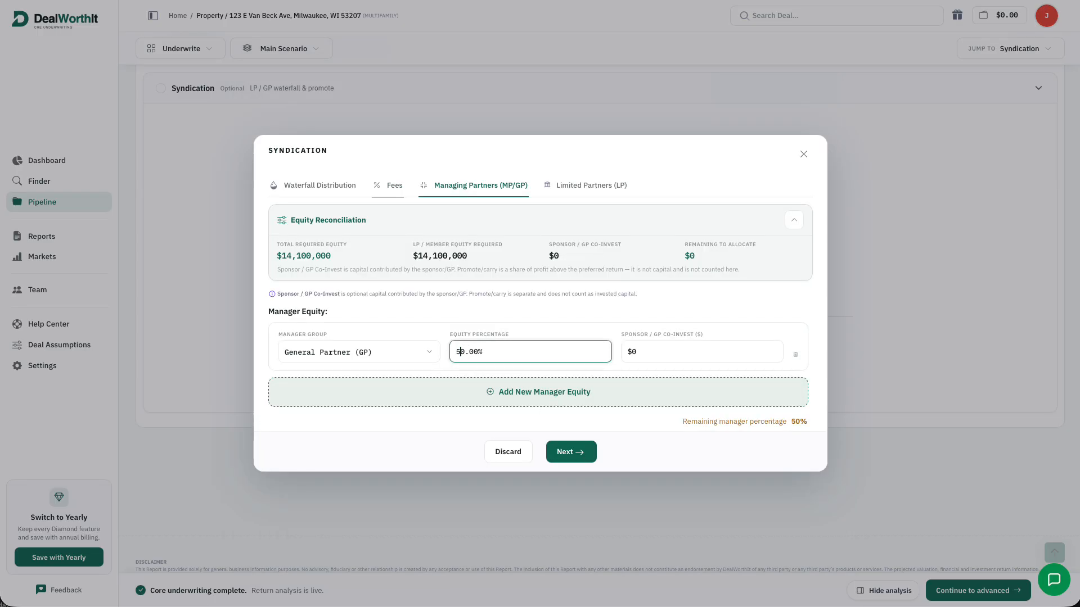
{"action": "left_click", "coordinate": [515, 387]}
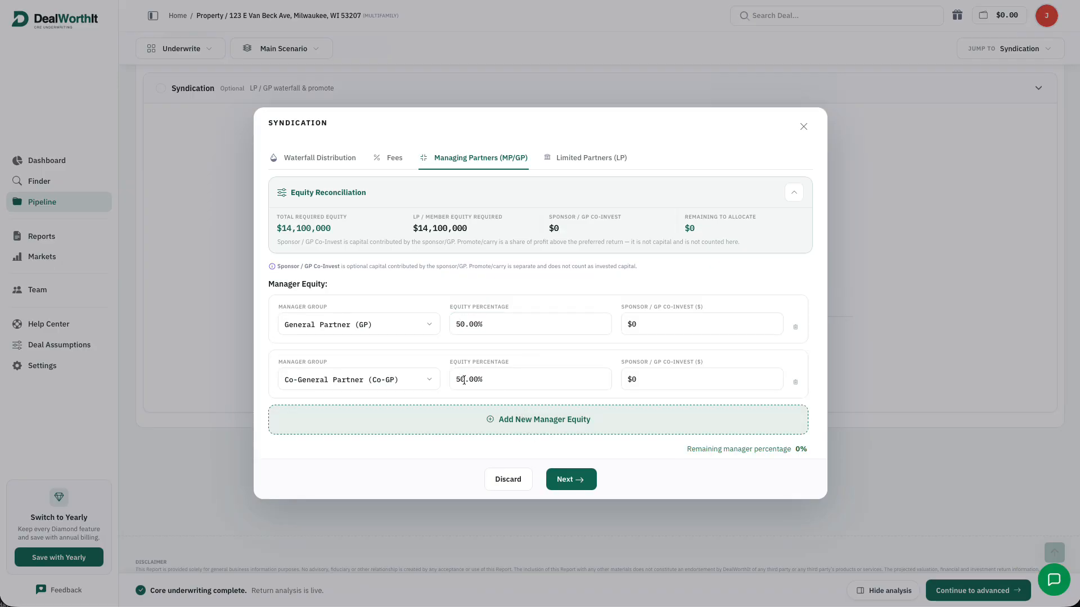
{"action": "left_click_drag", "start_coordinate": [460, 380], "coordinate": [441, 378]}
{"action": "type", "text": "2"}
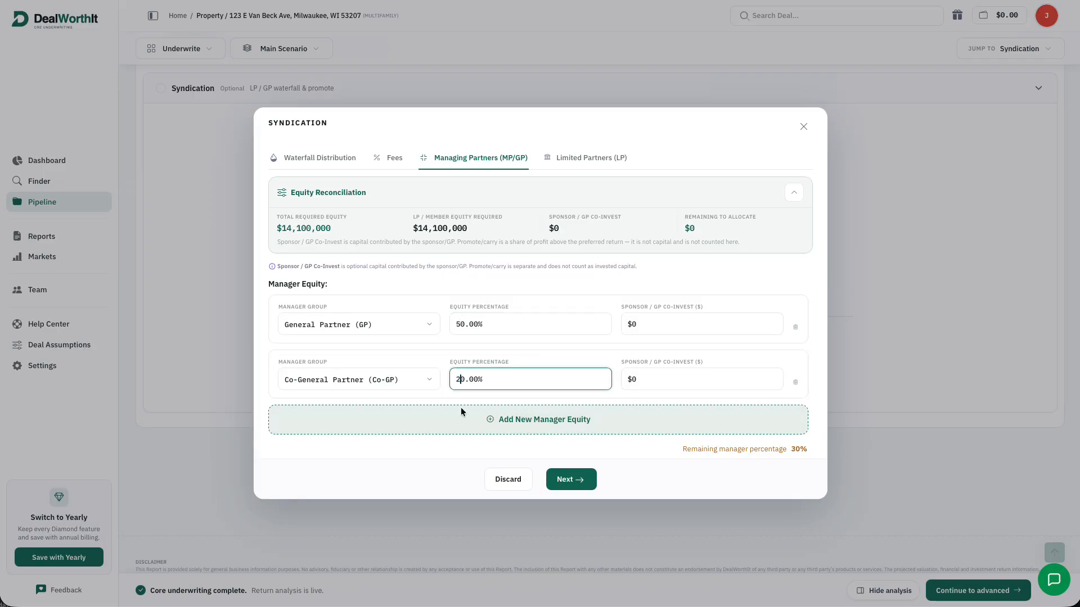
{"action": "left_click", "coordinate": [477, 429]}
{"action": "left_click_drag", "start_coordinate": [460, 407], "coordinate": [448, 406]}
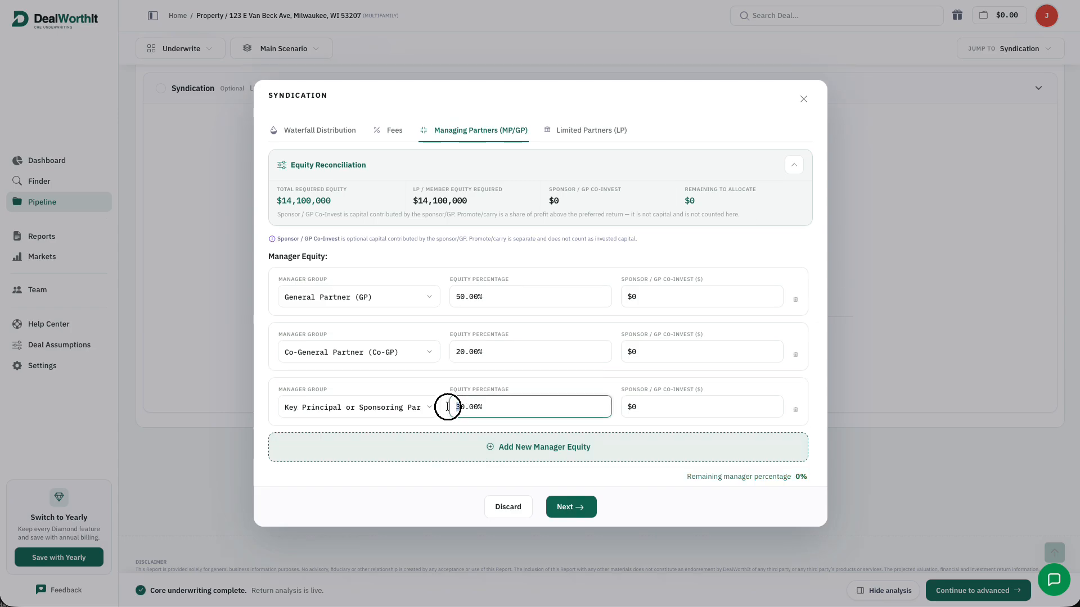
{"action": "type", "text": "2"}
{"action": "left_click", "coordinate": [500, 454]}
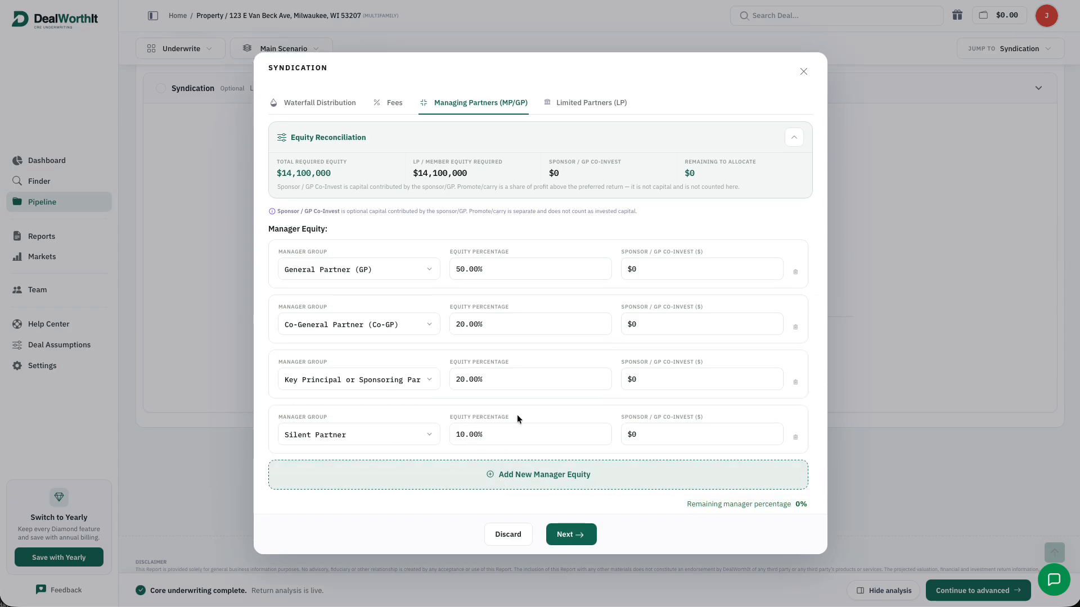
Enter sponsor co-invest of $500,000, $150,000 and $350,000 for the managers
{"action": "left_click", "coordinate": [651, 267]}
{"action": "left_click_drag", "start_coordinate": [636, 269], "coordinate": [623, 268]}
{"action": "type", "text": "500000"}
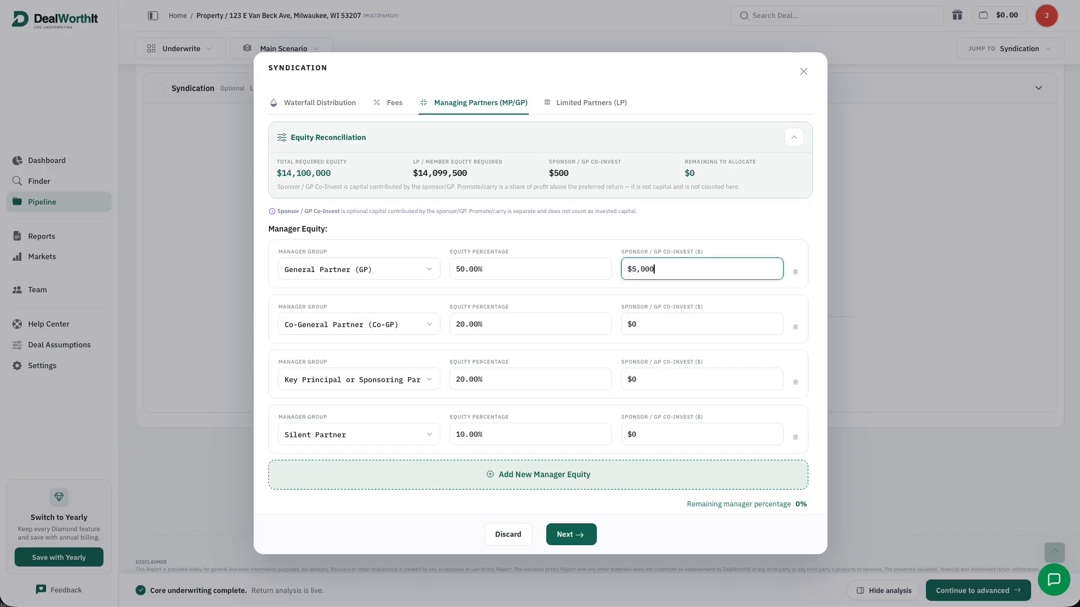
{"action": "left_click", "coordinate": [704, 328]}
{"action": "left_click_drag", "start_coordinate": [639, 325], "coordinate": [628, 325]}
{"action": "type", "text": "150000"}
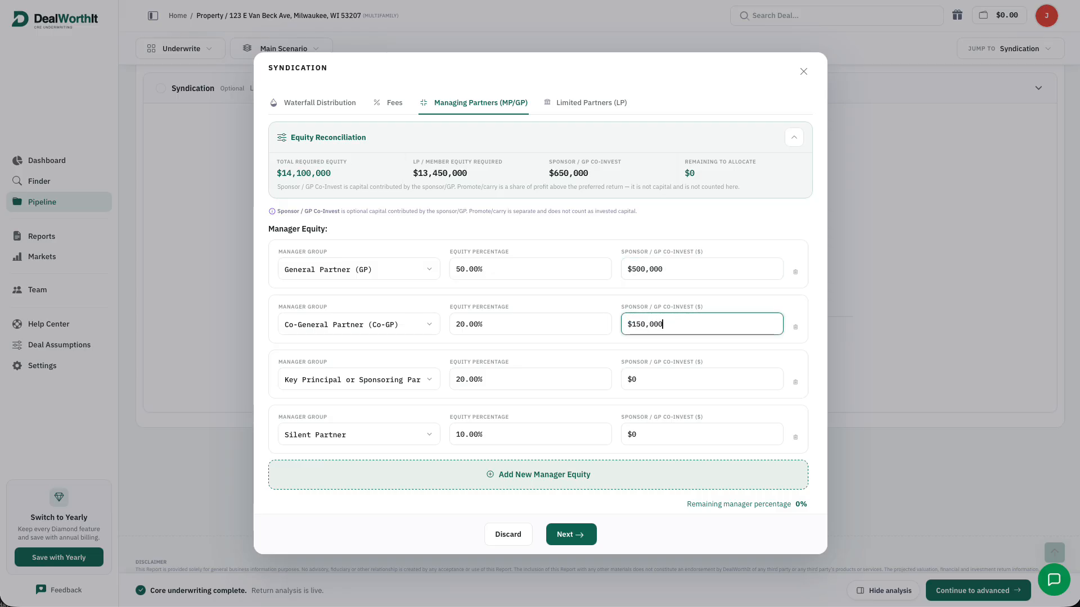
{"action": "left_click", "coordinate": [679, 381]}
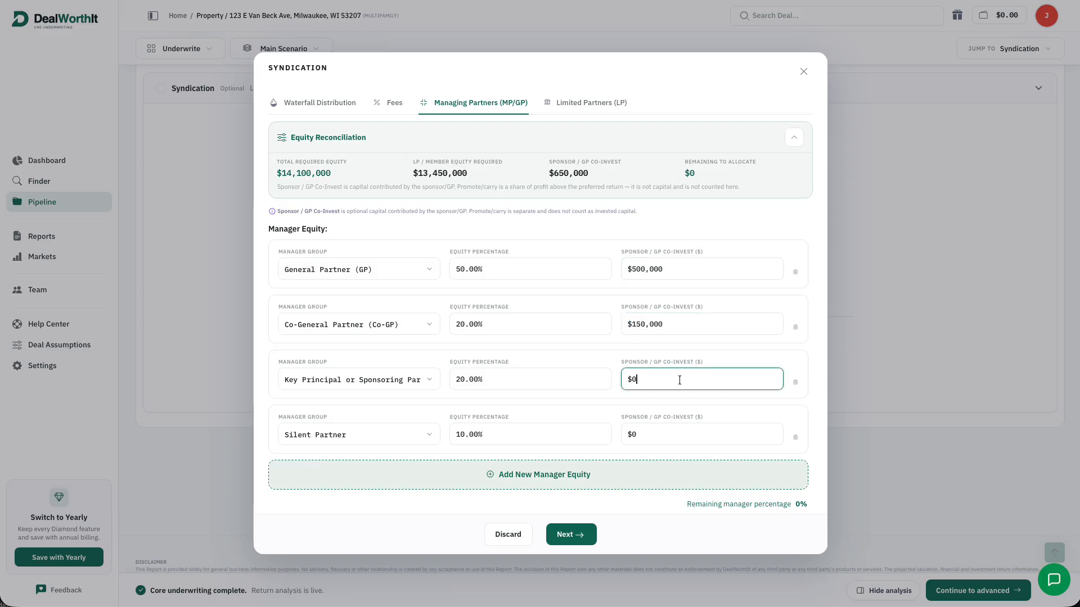
{"action": "left_click", "coordinate": [650, 437]}
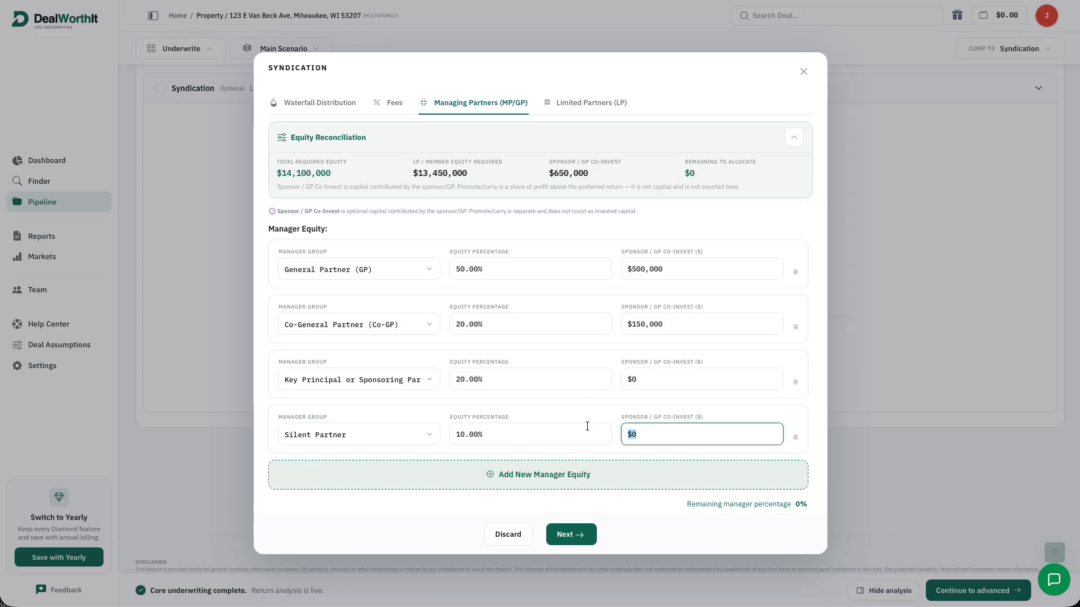
{"action": "type", "text": "350000"}
Add Group B and make Group A 10% equity, preferred-return only at 10%
{"action": "left_click", "coordinate": [571, 534]}
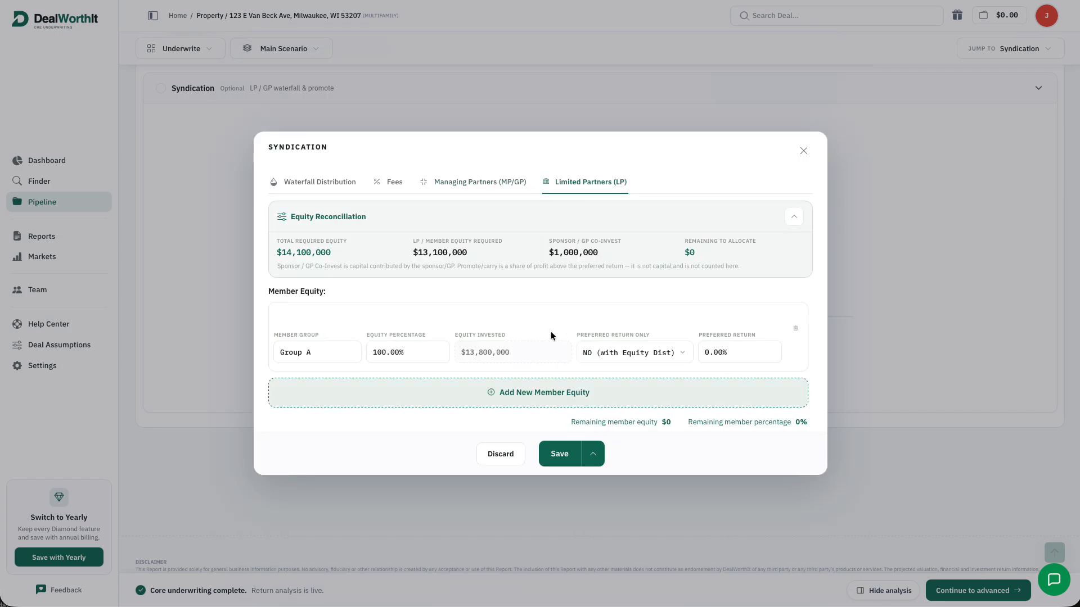
{"action": "left_click", "coordinate": [547, 401]}
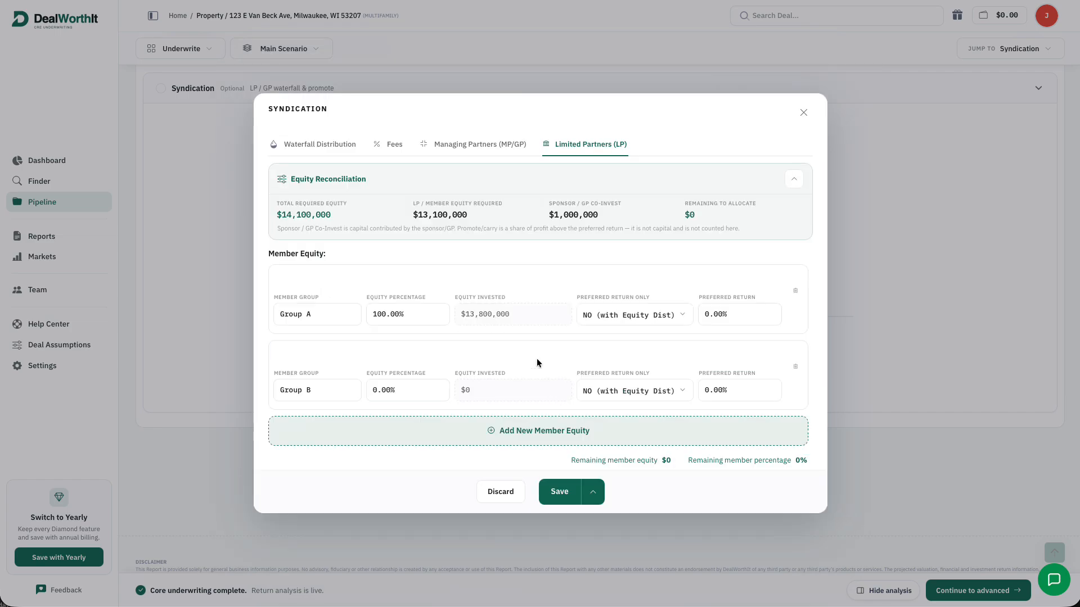
{"action": "left_click", "coordinate": [378, 313]}
{"action": "double_click", "coordinate": [371, 313]}
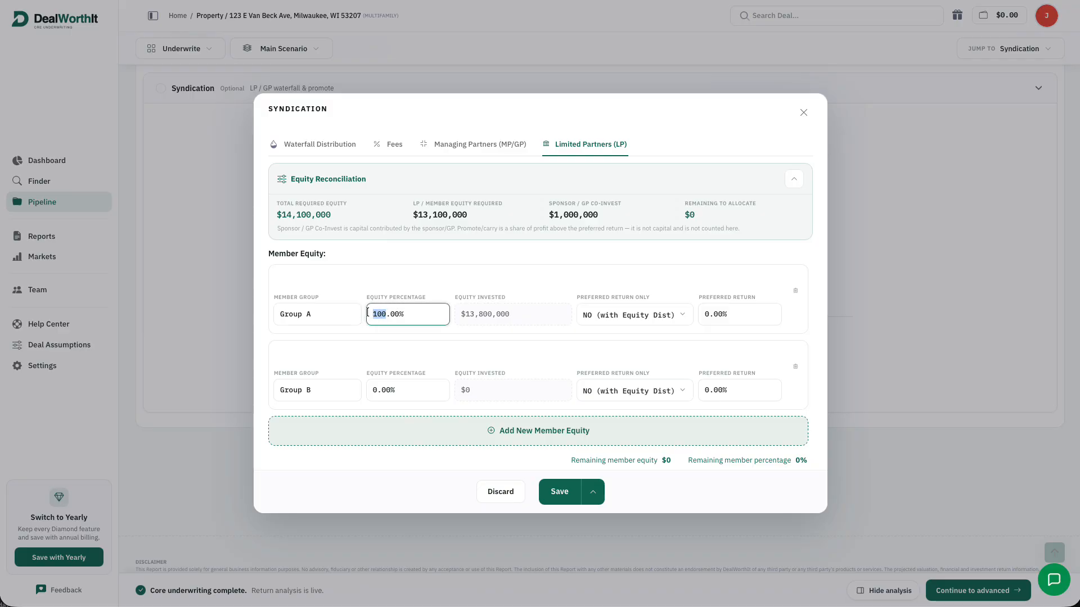
{"action": "type", "text": "10"}
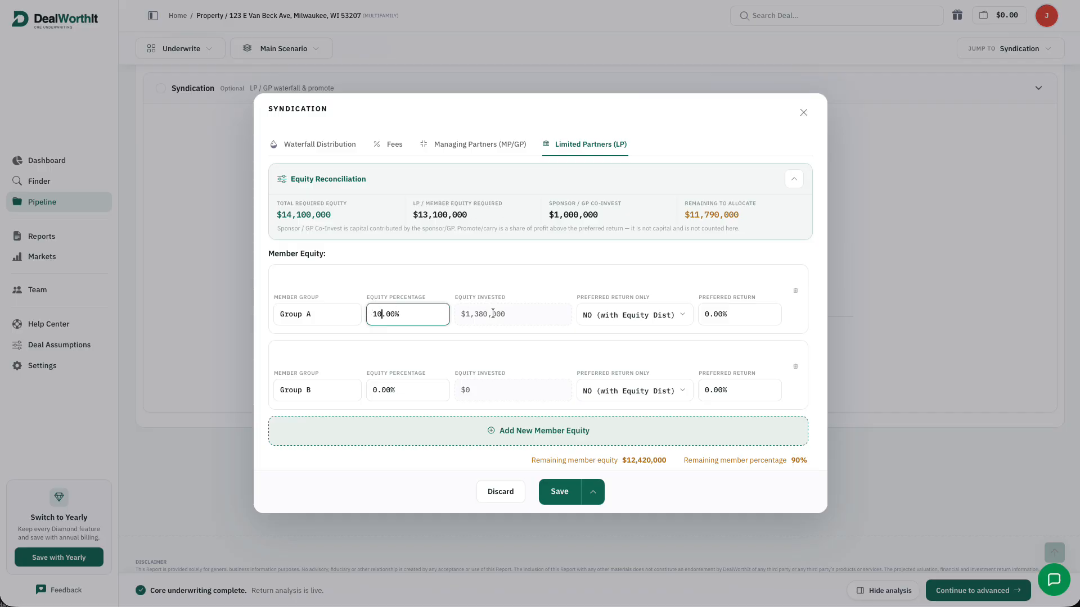
{"action": "left_click", "coordinate": [612, 315]}
{"action": "left_click", "coordinate": [626, 318]}
{"action": "double_click", "coordinate": [709, 312]}
{"action": "type", "text": "10"}
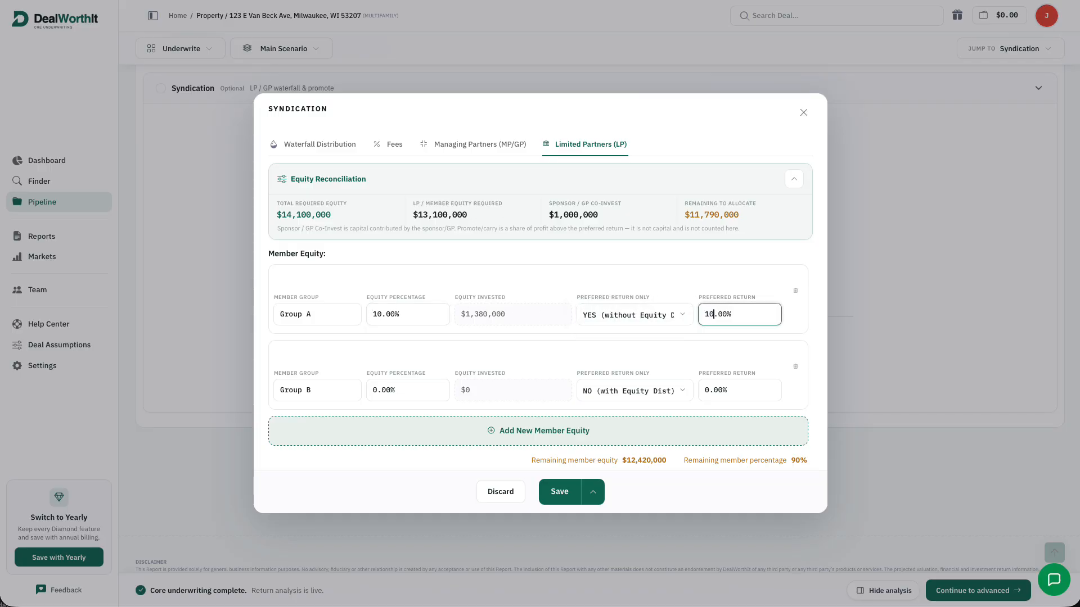
{"action": "left_click", "coordinate": [701, 337]}
Set Group B to 50% at 6% pref, add Group C for 40%, and save to this deal
{"action": "left_click_drag", "start_coordinate": [376, 390], "coordinate": [367, 389]}
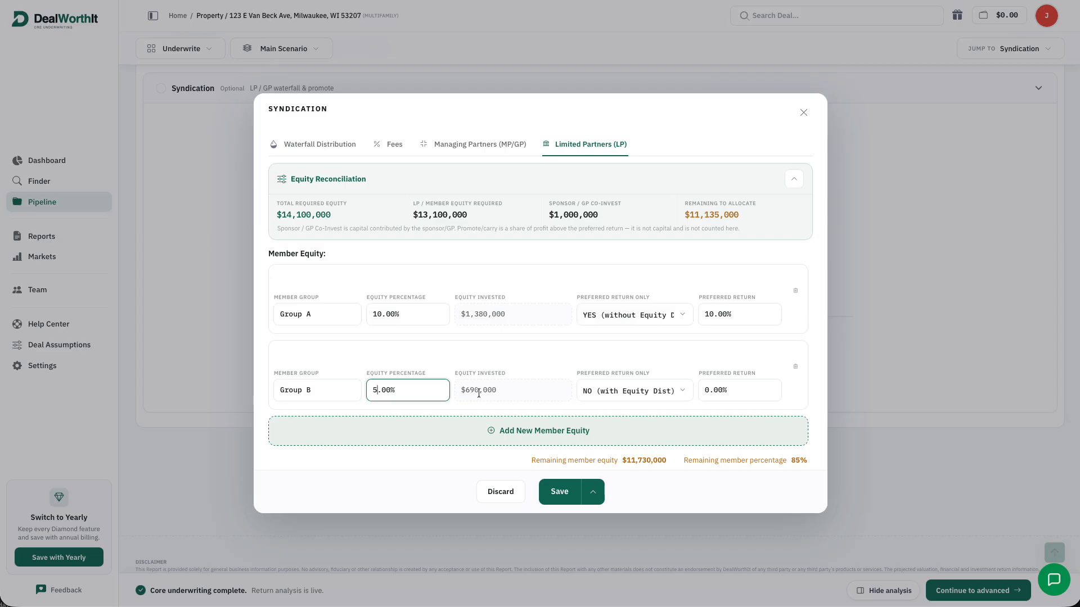
{"action": "type", "text": "0"}
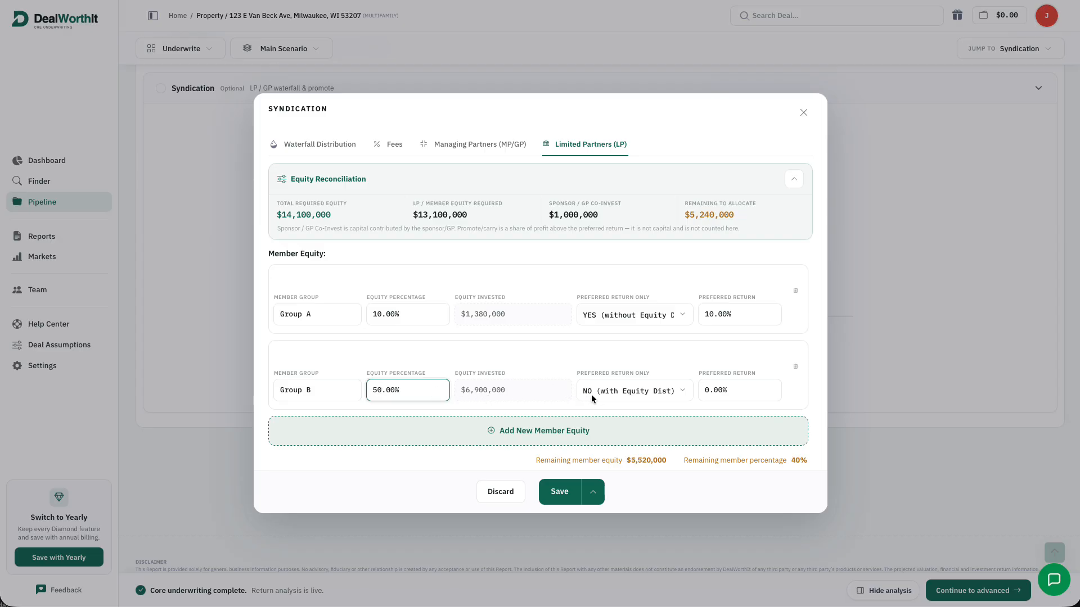
{"action": "left_click", "coordinate": [709, 389]}
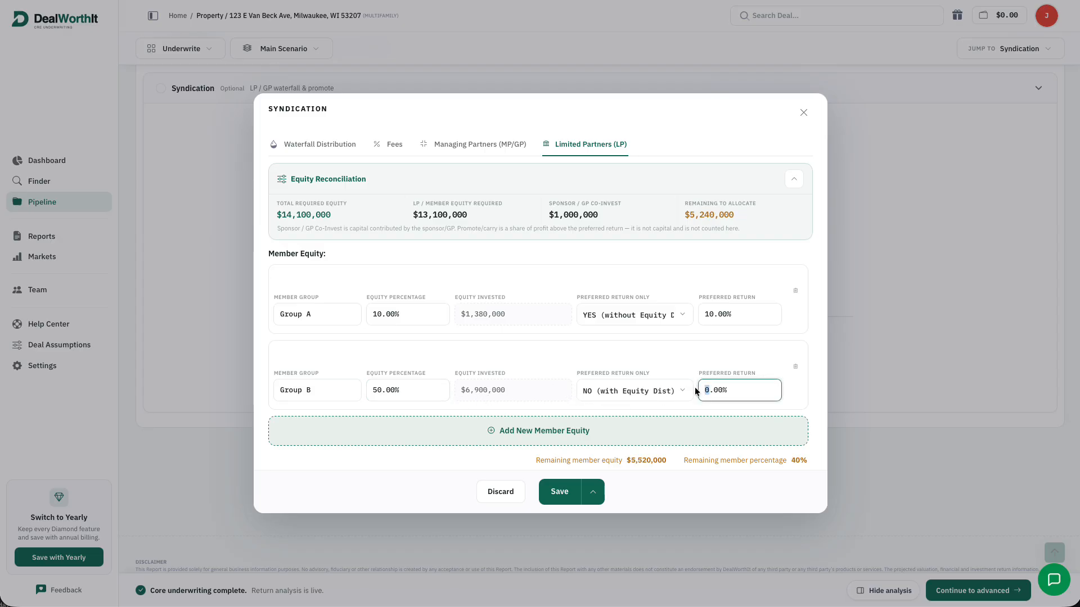
{"action": "left_click", "coordinate": [655, 364]}
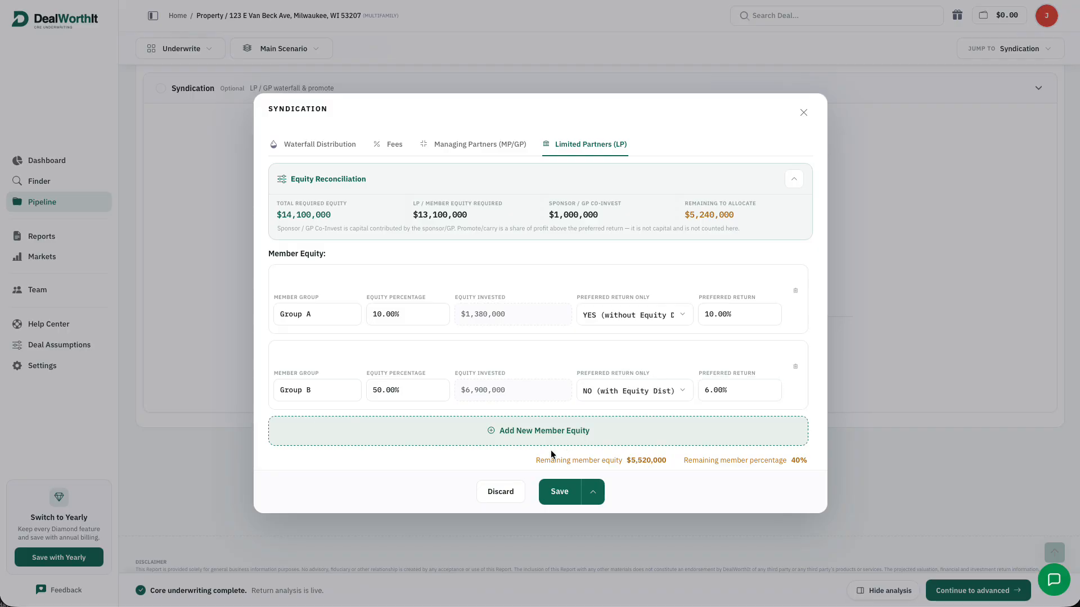
{"action": "left_click", "coordinate": [555, 429]}
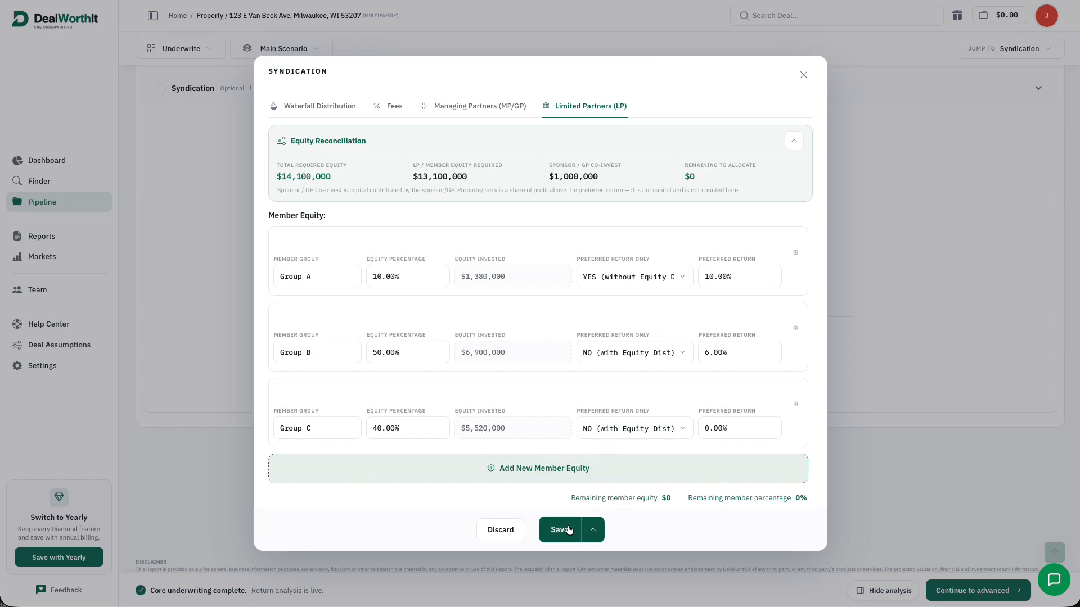
{"action": "left_click", "coordinate": [593, 530]}
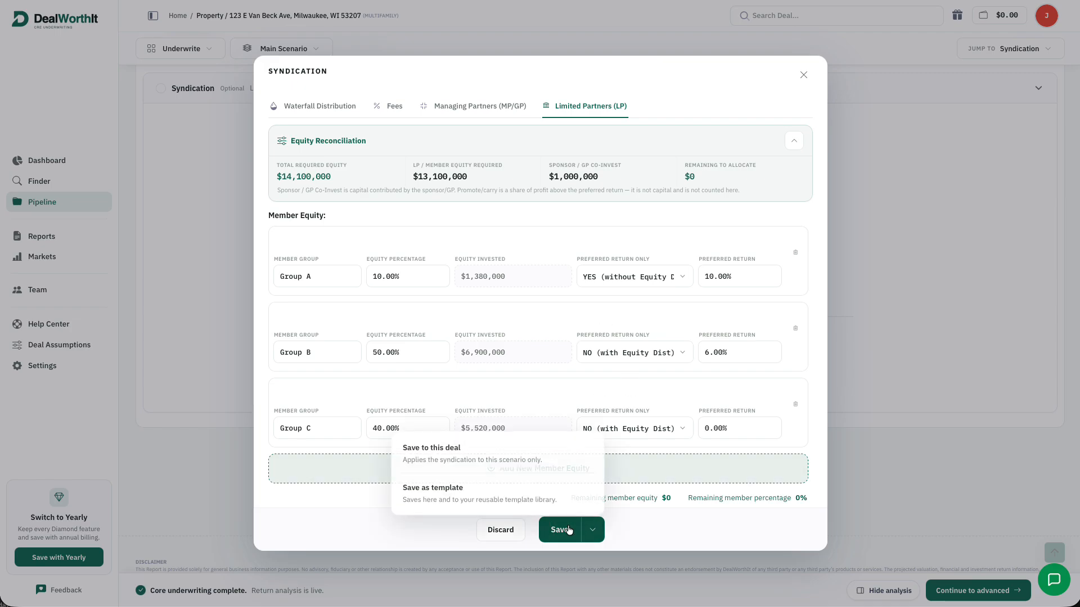
{"action": "left_click", "coordinate": [537, 462]}
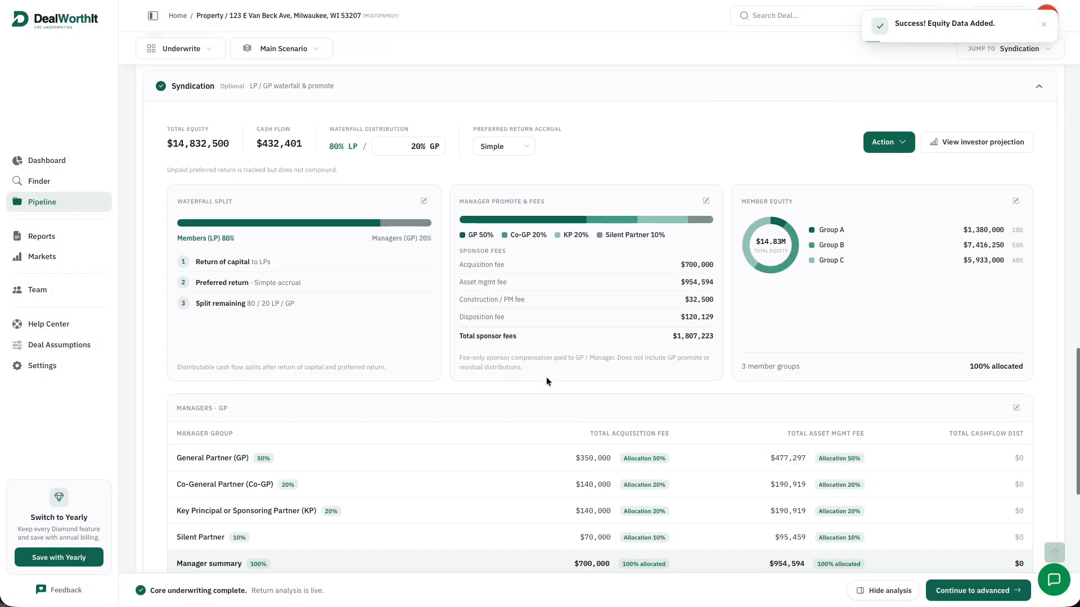
Review the Syndication summary cards and Managers/Members tables, then open the investor projection
{"action": "scroll", "coordinate": [546, 376], "scroll_direction": "down", "scroll_amount": 2}
{"action": "scroll", "coordinate": [555, 393], "scroll_direction": "down", "scroll_amount": 4}
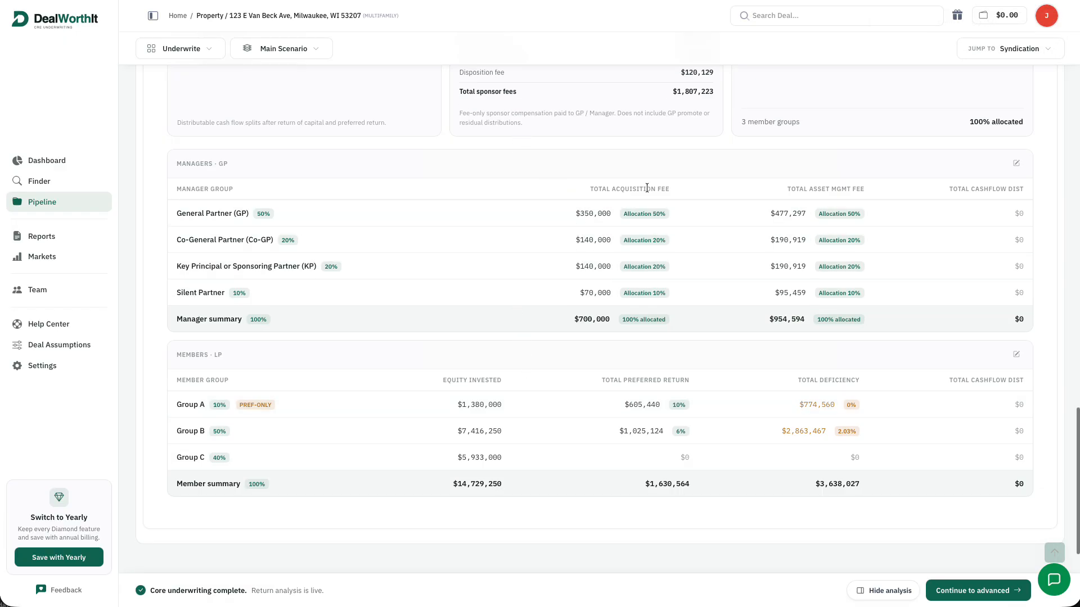
{"action": "scroll", "coordinate": [640, 207], "scroll_direction": "up", "scroll_amount": 1}
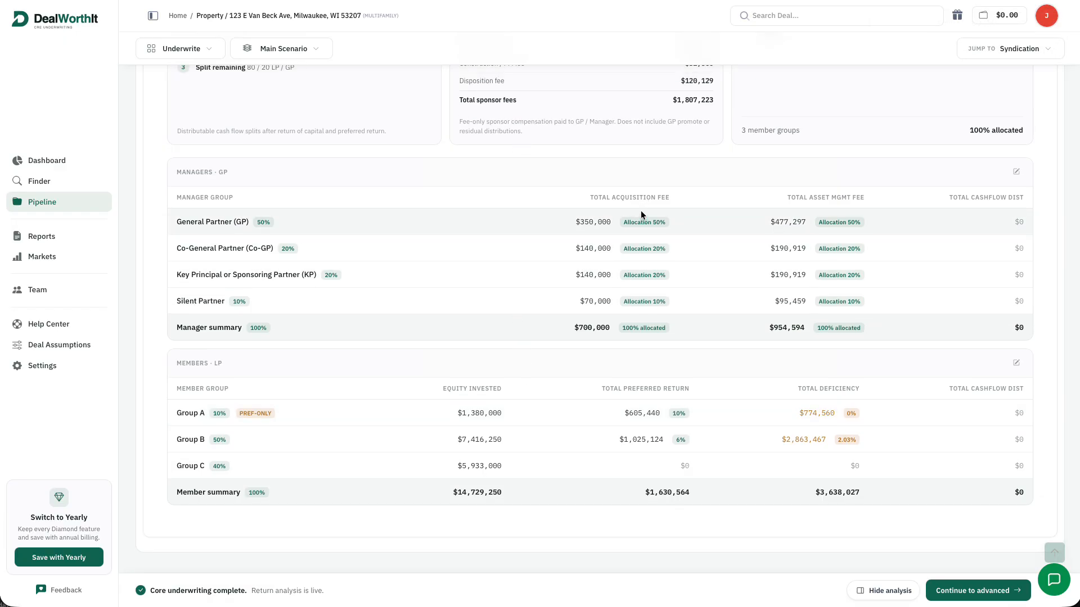
{"action": "scroll", "coordinate": [640, 210], "scroll_direction": "up", "scroll_amount": 1}
{"action": "scroll", "coordinate": [639, 211], "scroll_direction": "up", "scroll_amount": 5}
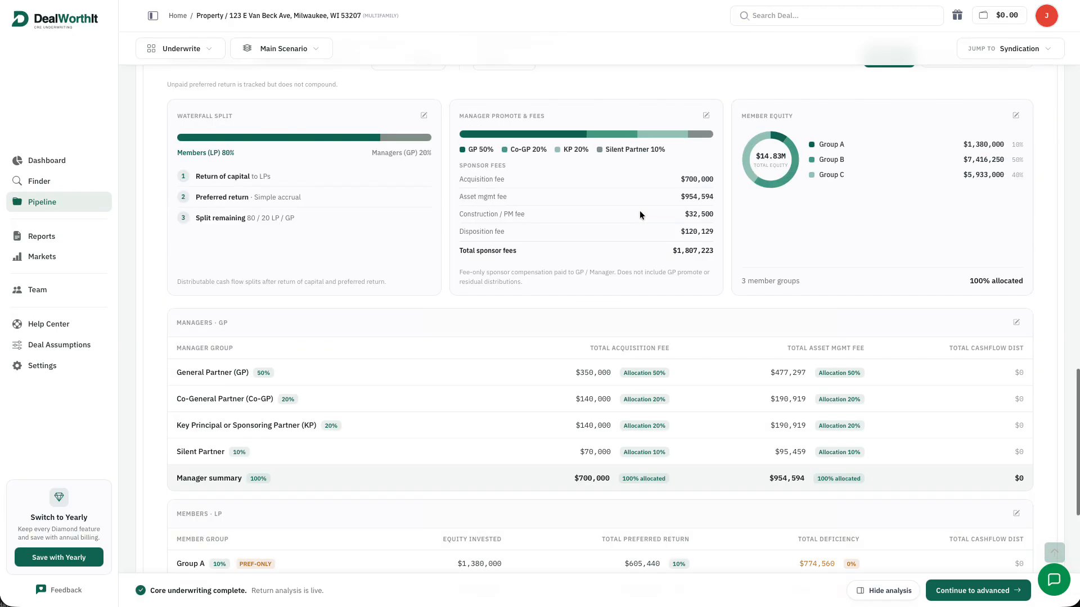
{"action": "left_click", "coordinate": [943, 184]}
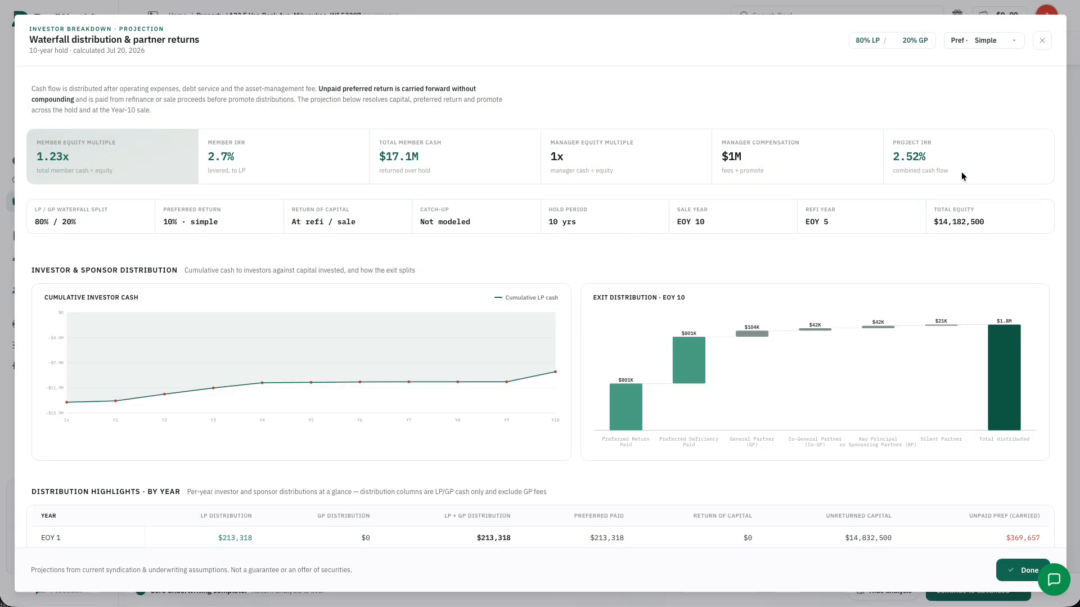
Scroll the waterfall projection, then close and reopen it
{"action": "scroll", "coordinate": [960, 174], "scroll_direction": "down", "scroll_amount": 3}
{"action": "scroll", "coordinate": [723, 179], "scroll_direction": "down", "scroll_amount": 3}
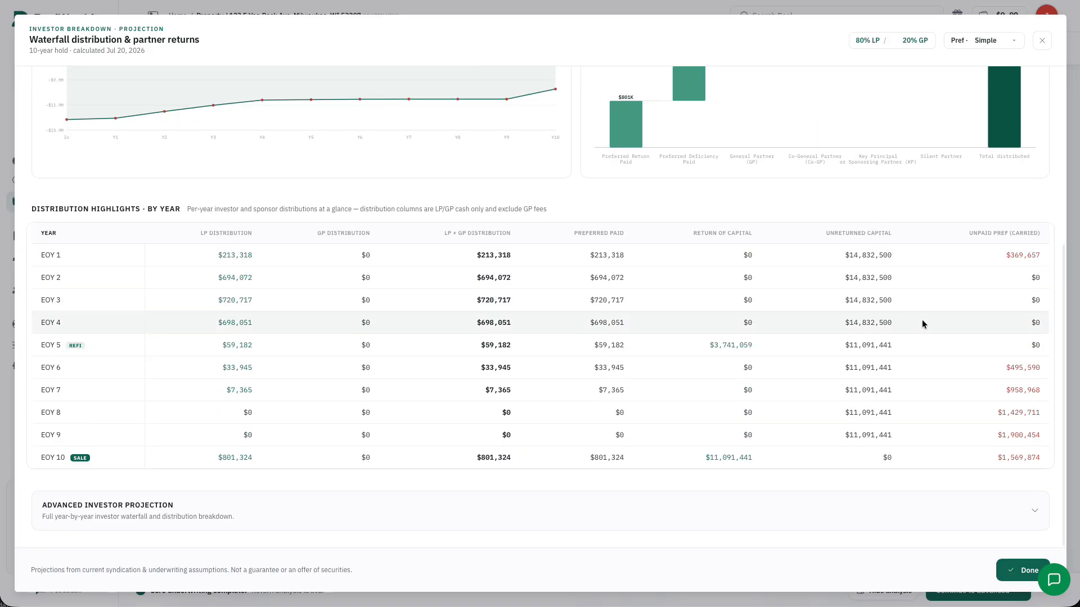
{"action": "left_click", "coordinate": [1041, 41]}
{"action": "left_click", "coordinate": [979, 186]}
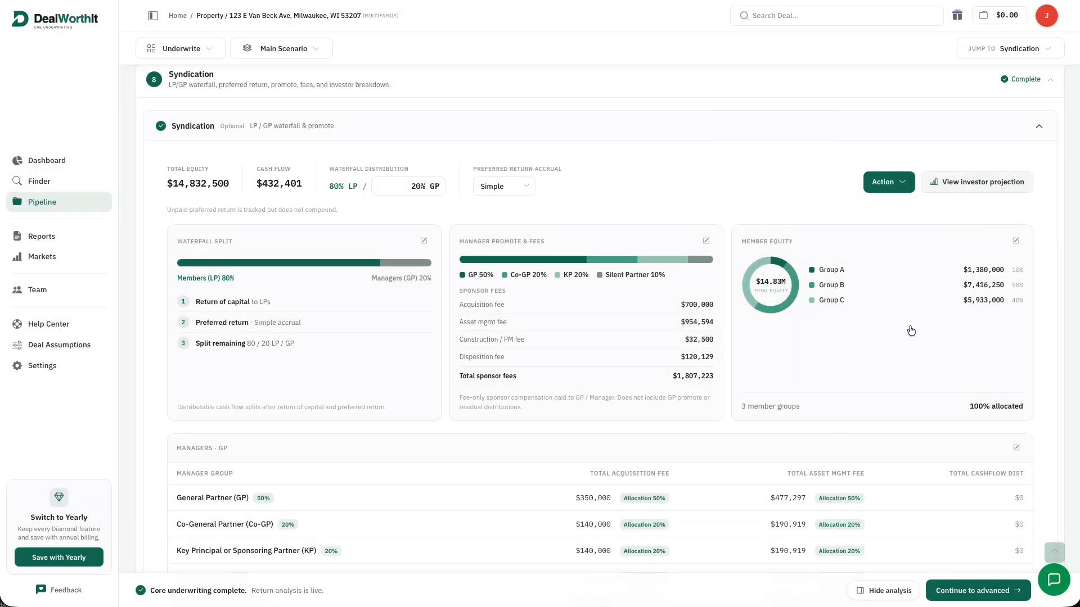
Expand the advanced investor tables, review through Refinance & Sale Analysis, and close the projection
{"action": "scroll", "coordinate": [789, 454], "scroll_direction": "down", "scroll_amount": 5}
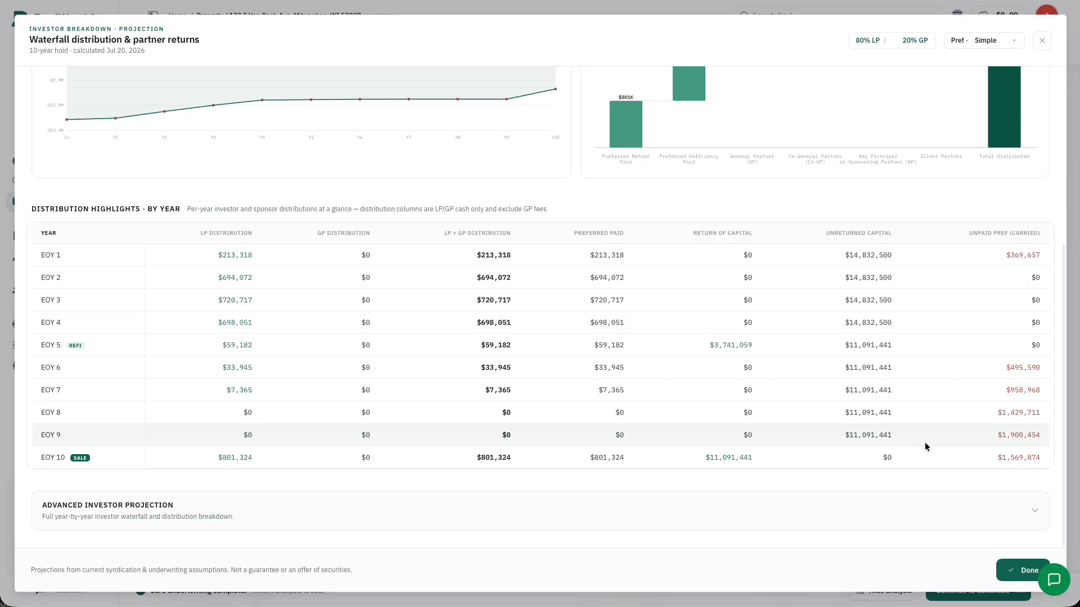
{"action": "left_click", "coordinate": [931, 509]}
{"action": "scroll", "coordinate": [943, 479], "scroll_direction": "down", "scroll_amount": 6}
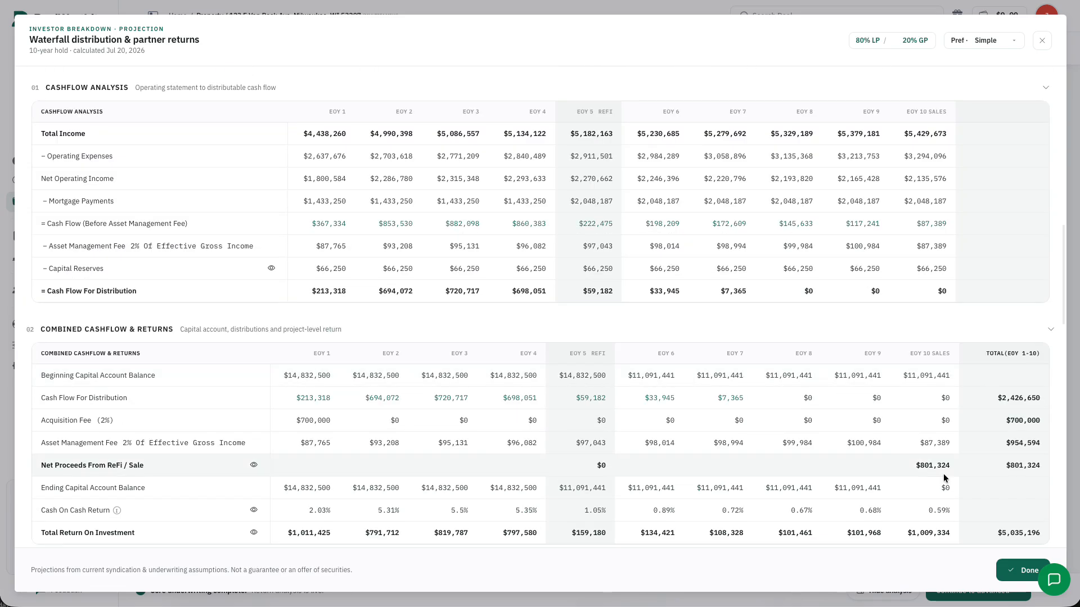
{"action": "scroll", "coordinate": [998, 234], "scroll_direction": "down", "scroll_amount": 3}
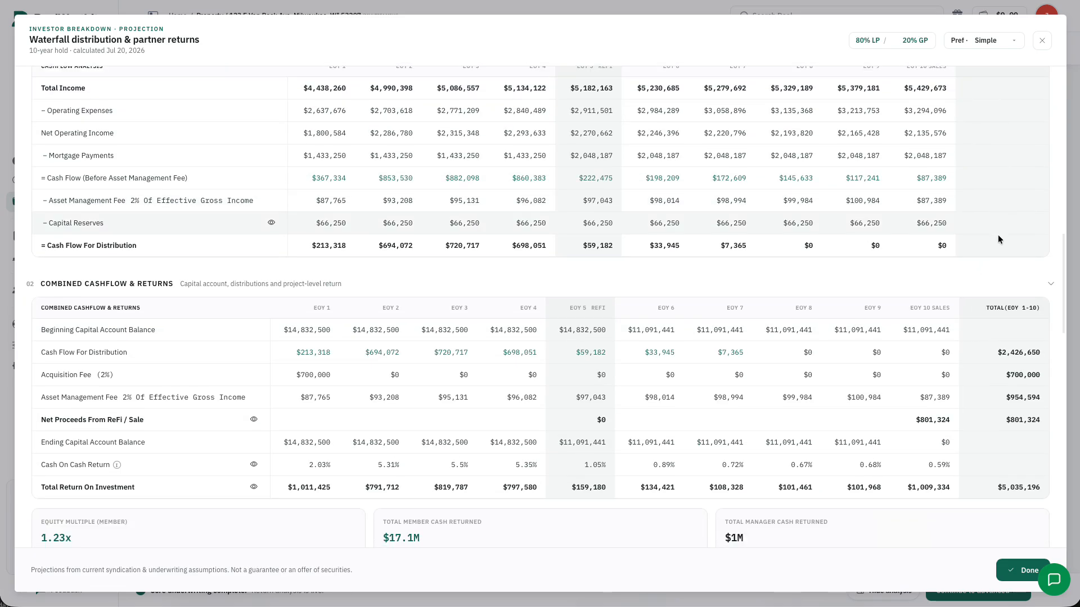
{"action": "scroll", "coordinate": [1004, 228], "scroll_direction": "down", "scroll_amount": 5}
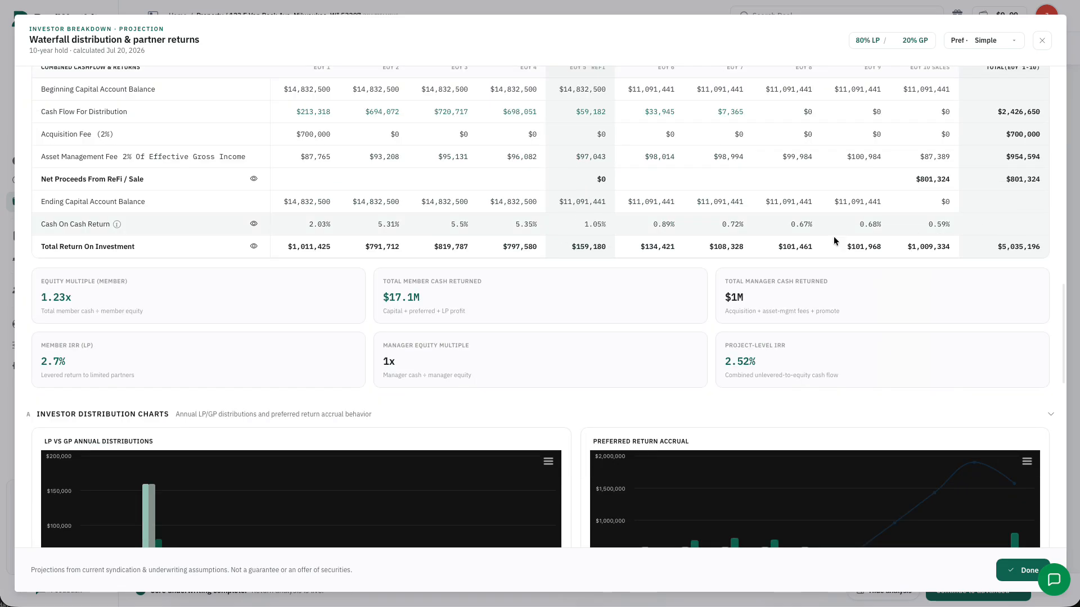
{"action": "scroll", "coordinate": [922, 242], "scroll_direction": "down", "scroll_amount": 5}
{"action": "scroll", "coordinate": [957, 216], "scroll_direction": "up", "scroll_amount": 3}
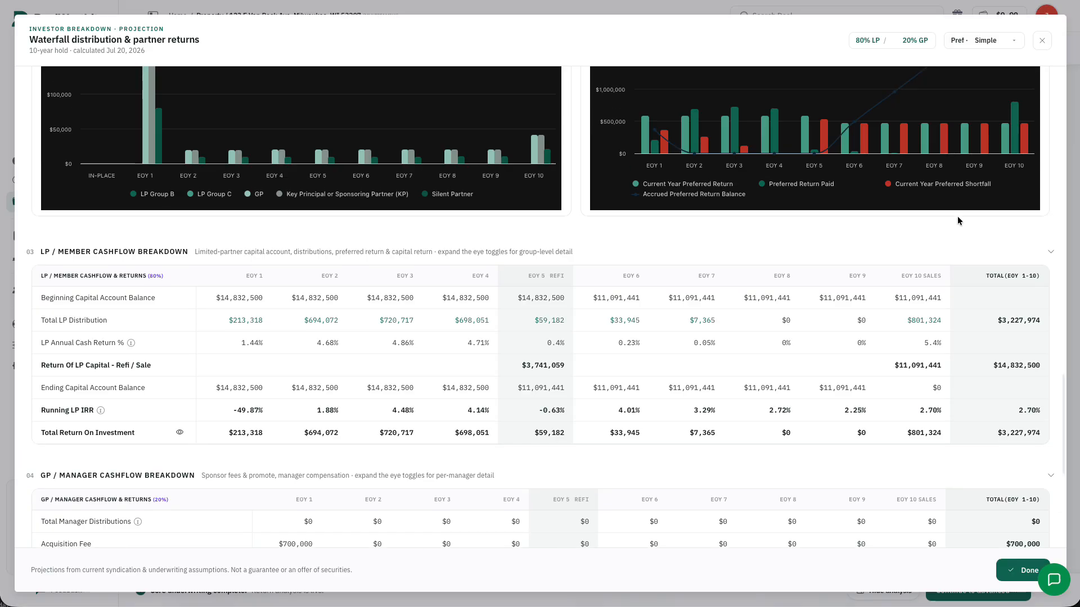
{"action": "scroll", "coordinate": [975, 247], "scroll_direction": "down", "scroll_amount": 9}
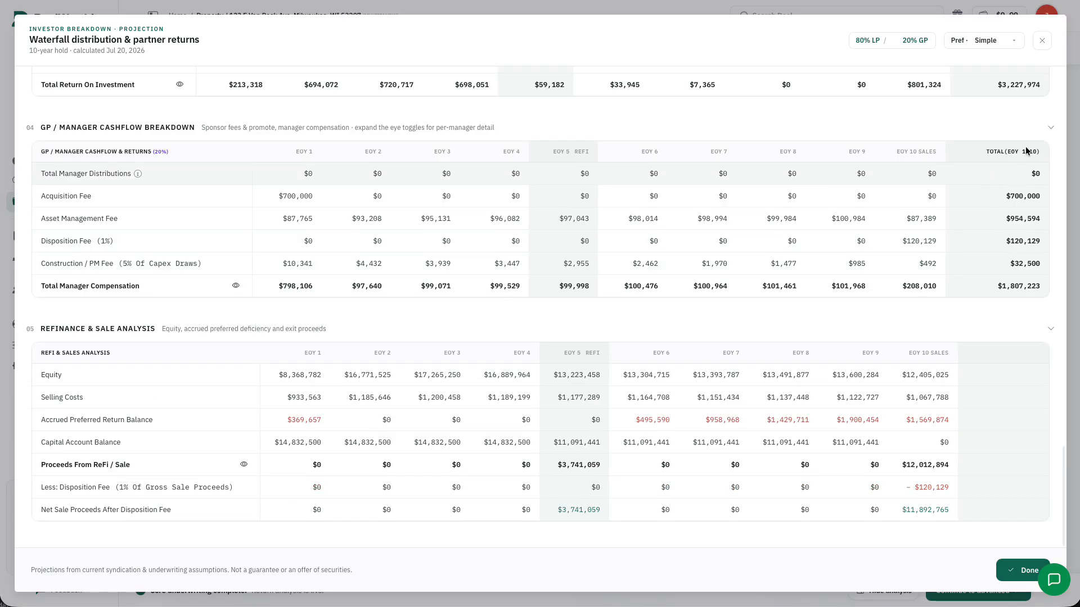
{"action": "left_click", "coordinate": [1021, 570]}
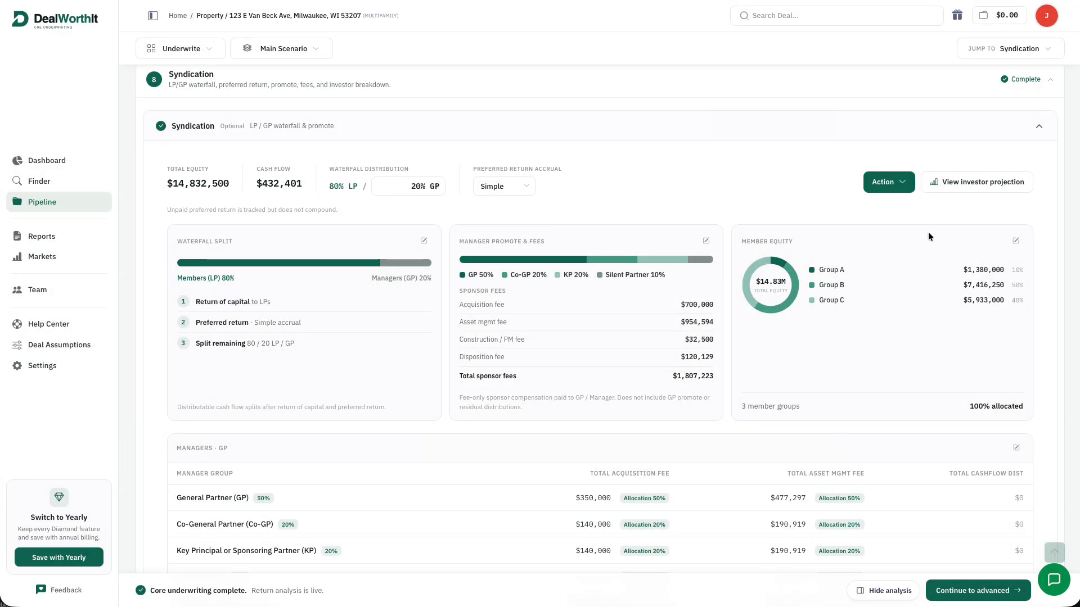
Collapse the Syndication details and toggle the live analysis panel off and back on
{"action": "scroll", "coordinate": [956, 451], "scroll_direction": "up", "scroll_amount": 13}
{"action": "scroll", "coordinate": [956, 451], "scroll_direction": "down", "scroll_amount": 20}
{"action": "scroll", "coordinate": [954, 453], "scroll_direction": "up", "scroll_amount": 9}
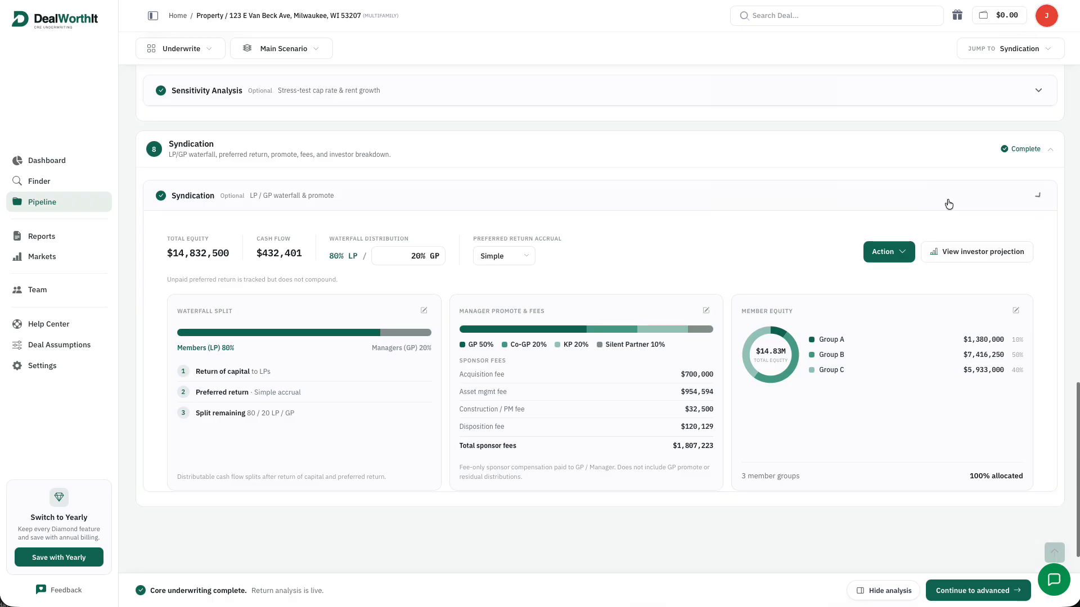
{"action": "left_click", "coordinate": [949, 203]}
{"action": "left_click", "coordinate": [895, 598]}
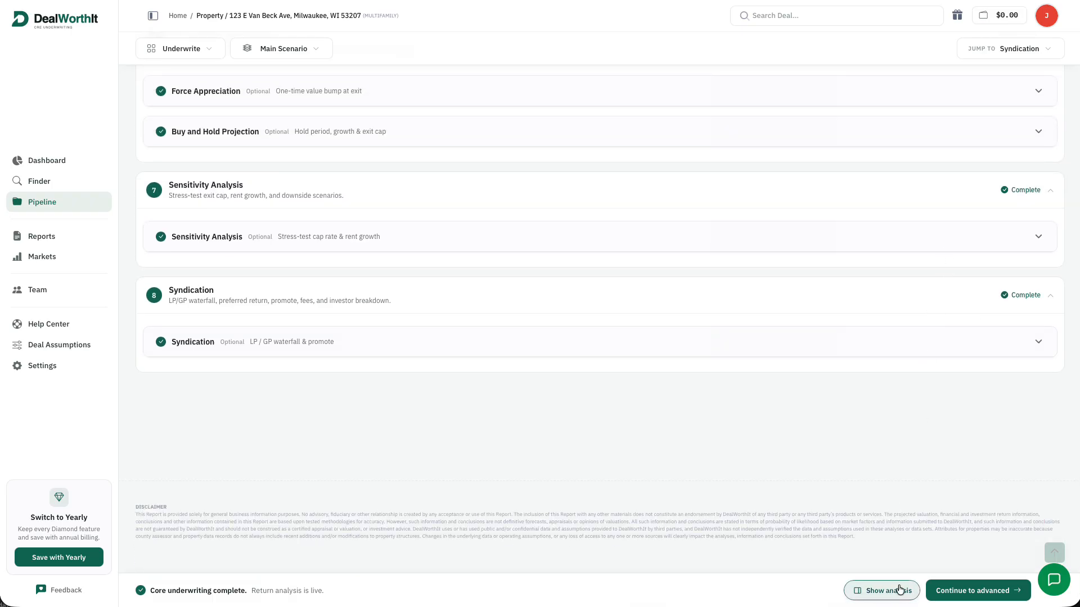
{"action": "scroll", "coordinate": [926, 461], "scroll_direction": "up", "scroll_amount": 20}
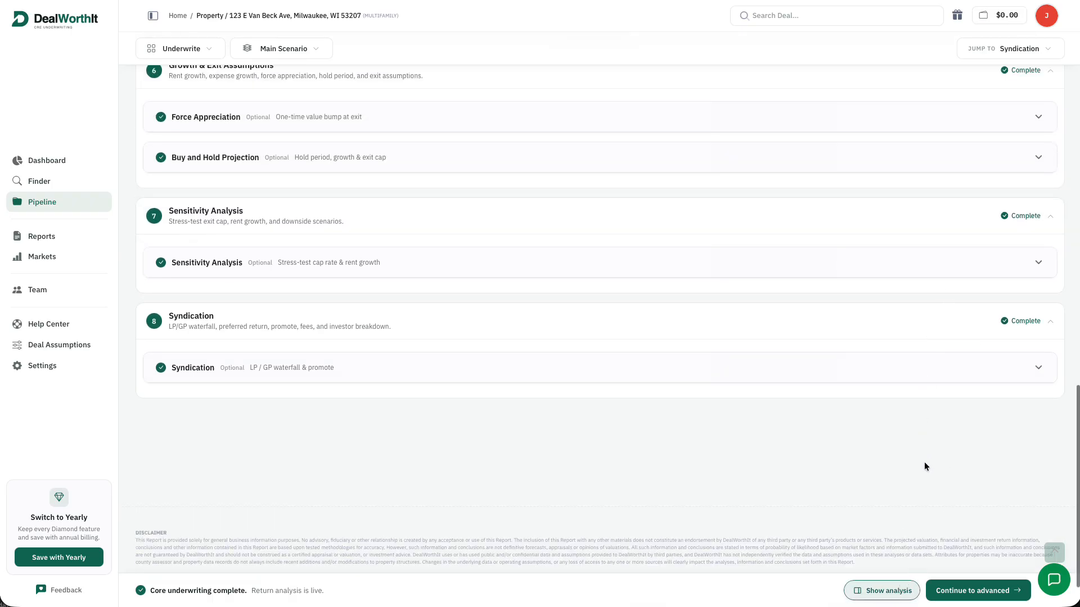
{"action": "left_click", "coordinate": [902, 591]}
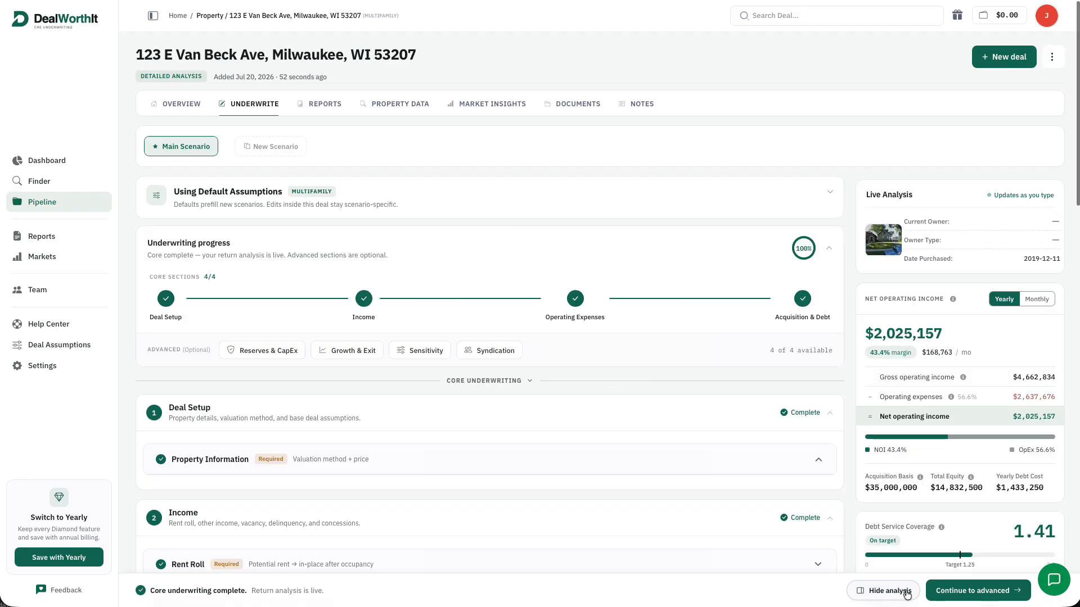
Expand Show the Math to reveal how the headline metrics are calculated
{"action": "scroll", "coordinate": [987, 414], "scroll_direction": "down", "scroll_amount": 2}
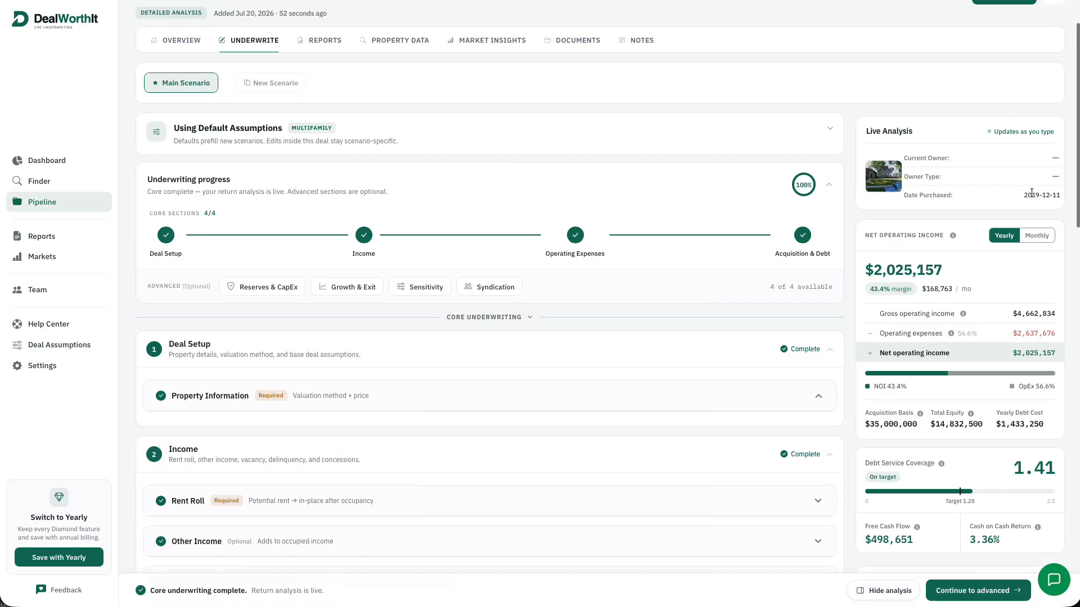
{"action": "scroll", "coordinate": [973, 275], "scroll_direction": "down", "scroll_amount": 6}
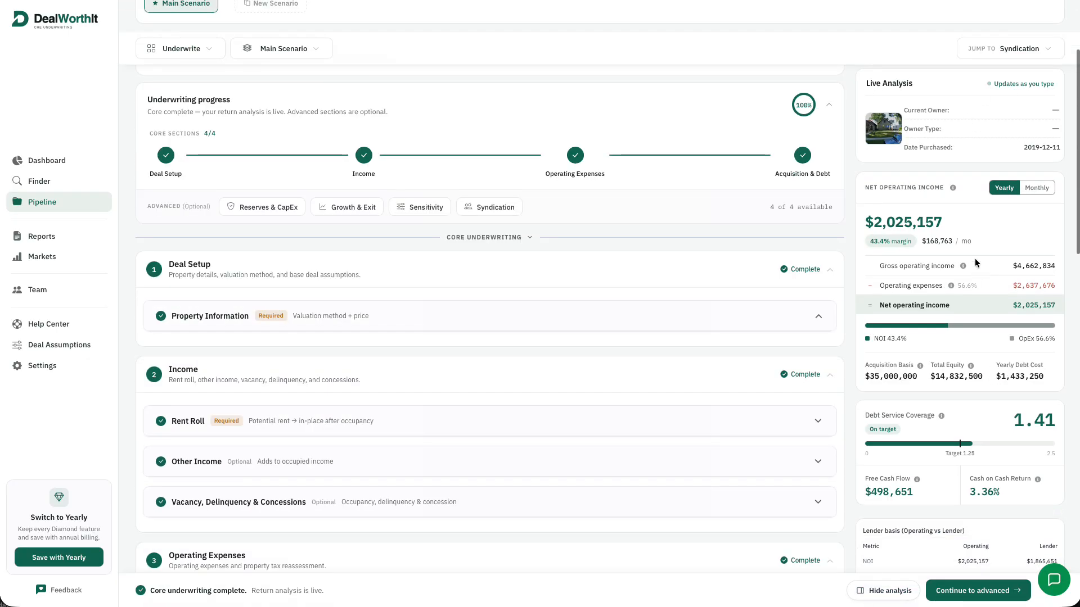
{"action": "scroll", "coordinate": [1006, 413], "scroll_direction": "down", "scroll_amount": 12}
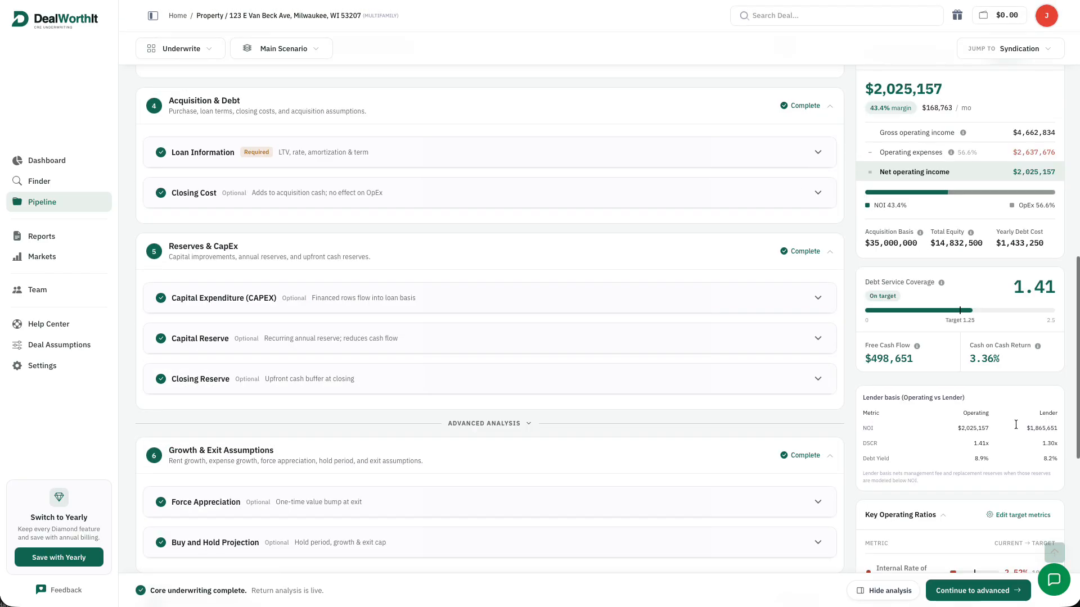
{"action": "scroll", "coordinate": [888, 334], "scroll_direction": "down", "scroll_amount": 10}
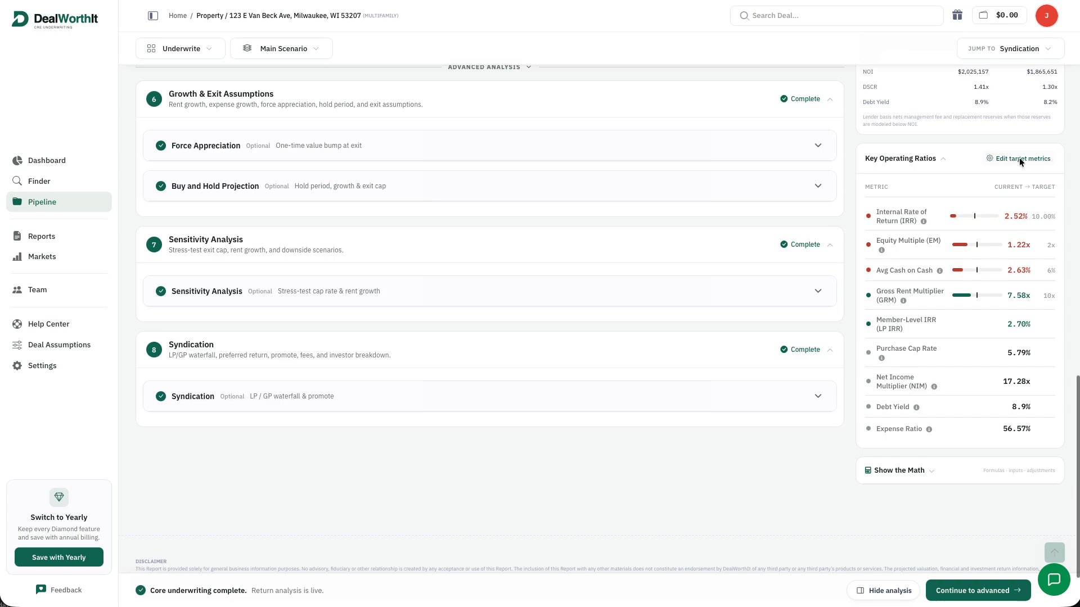
{"action": "scroll", "coordinate": [1017, 349], "scroll_direction": "down", "scroll_amount": 2}
{"action": "left_click", "coordinate": [906, 414]}
{"action": "scroll", "coordinate": [967, 371], "scroll_direction": "up", "scroll_amount": 3}
{"action": "scroll", "coordinate": [980, 350], "scroll_direction": "down", "scroll_amount": 2}
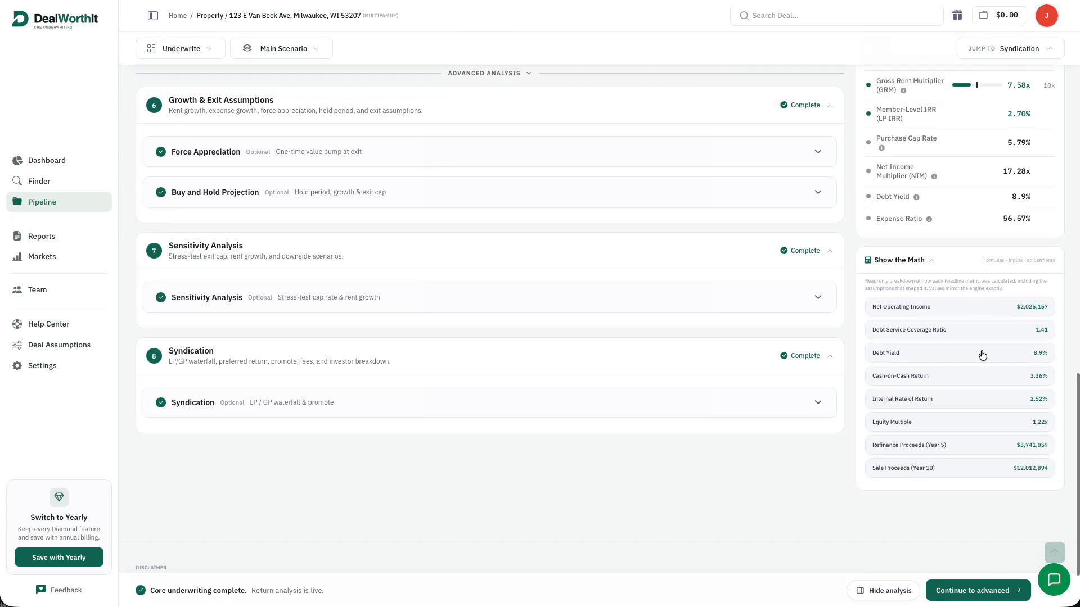
Expand the NOI, DSCR, IRR and Equity Multiple calculation breakdowns
{"action": "left_click", "coordinate": [1013, 306]}
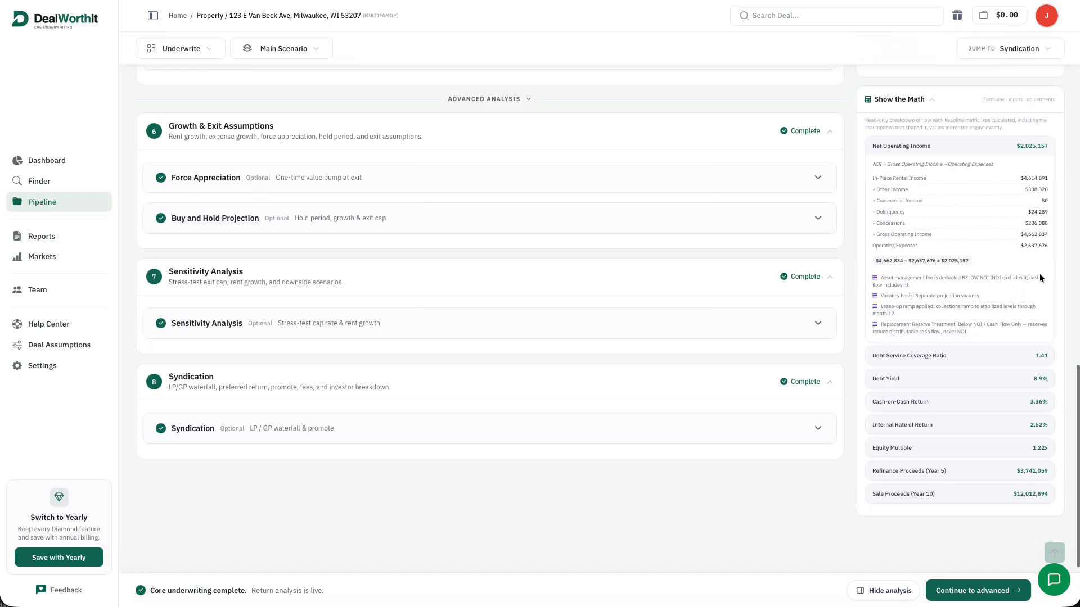
{"action": "left_click", "coordinate": [1018, 364]}
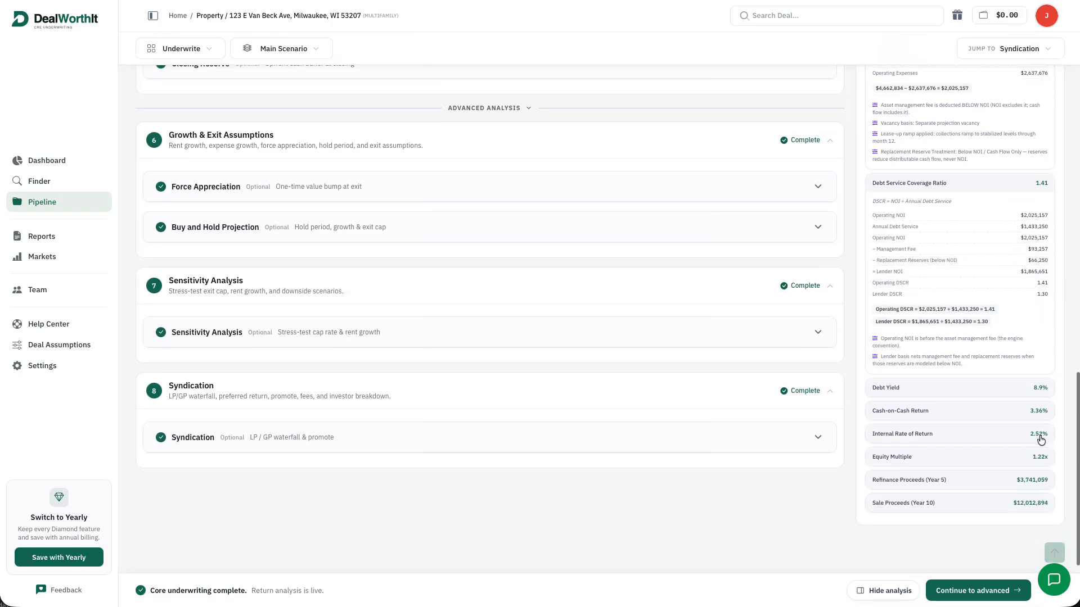
{"action": "left_click", "coordinate": [1041, 437]}
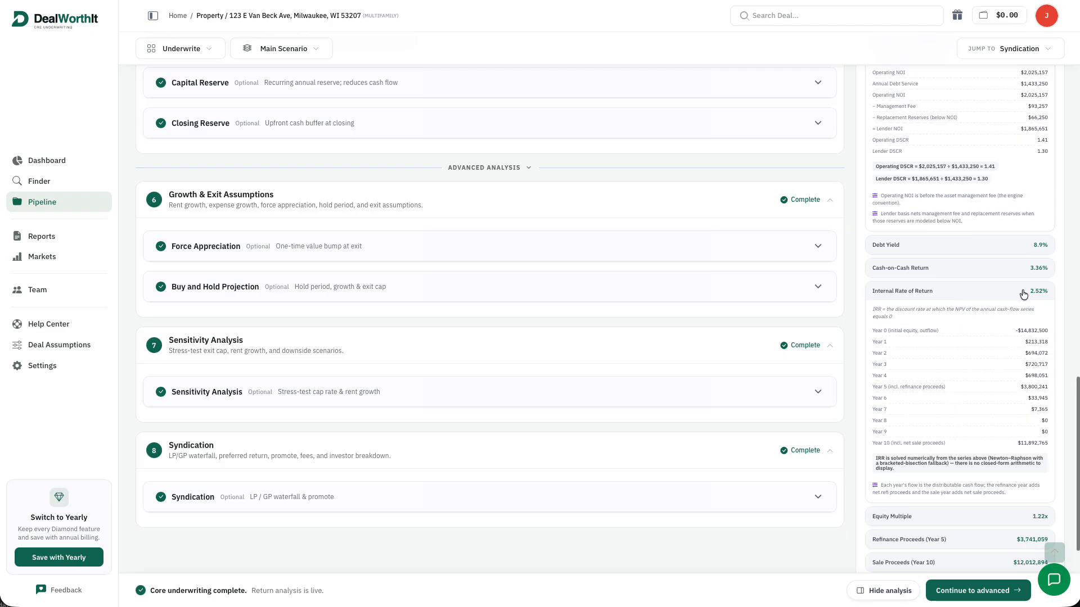
{"action": "scroll", "coordinate": [1024, 304], "scroll_direction": "down", "scroll_amount": 1}
{"action": "left_click", "coordinate": [1026, 469]}
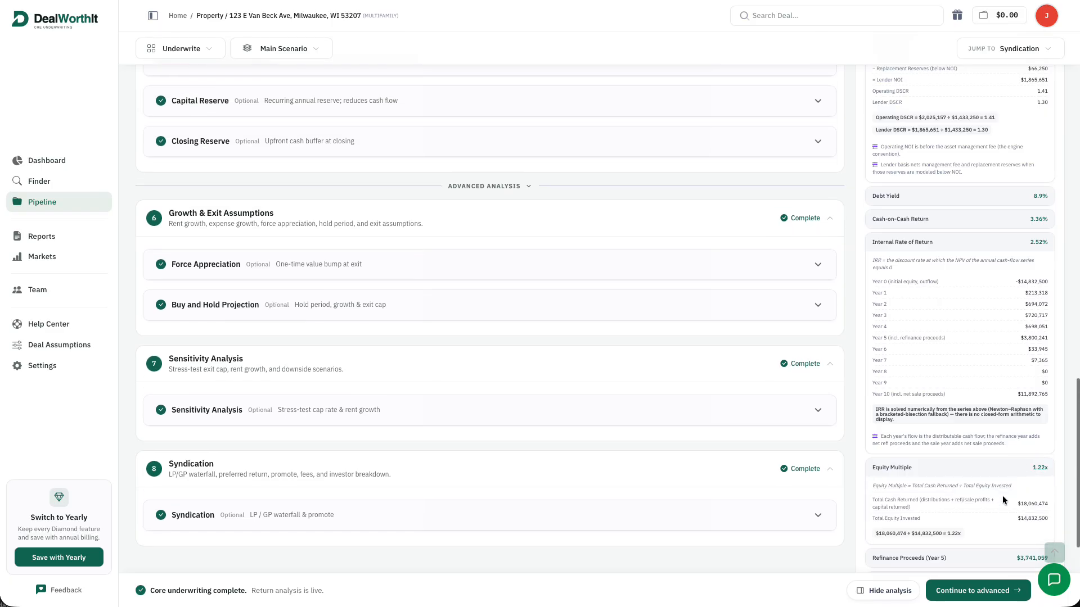
{"action": "scroll", "coordinate": [1007, 466], "scroll_direction": "up", "scroll_amount": 20}
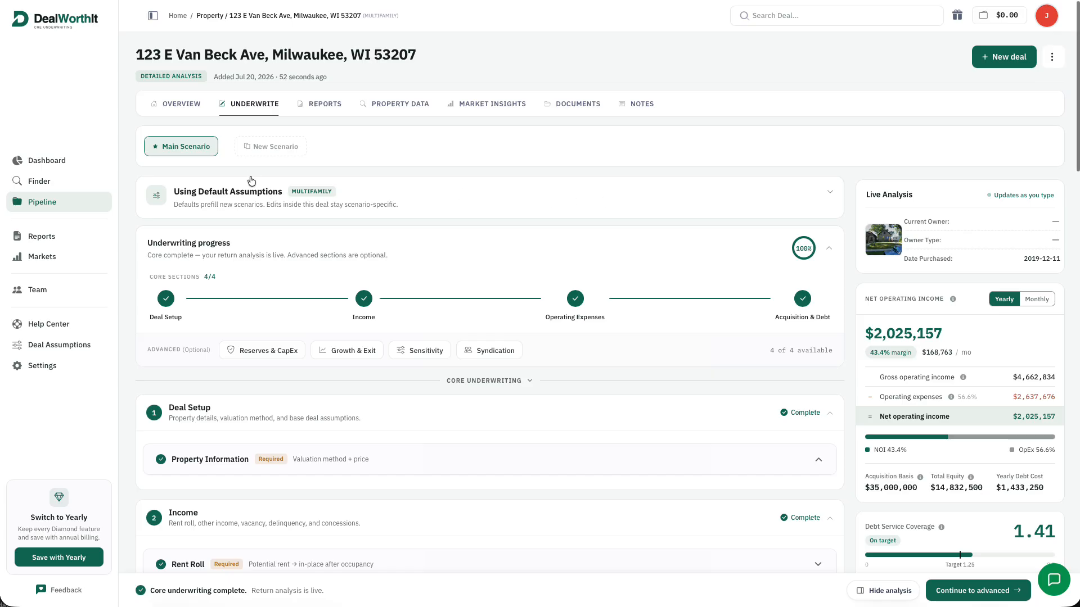
Cancel the new scenario and open the deal's Detailed Underwriting Report (2.52% IRR, 1.22x multiple)
{"action": "left_click", "coordinate": [268, 145]}
{"action": "left_click", "coordinate": [493, 323]}
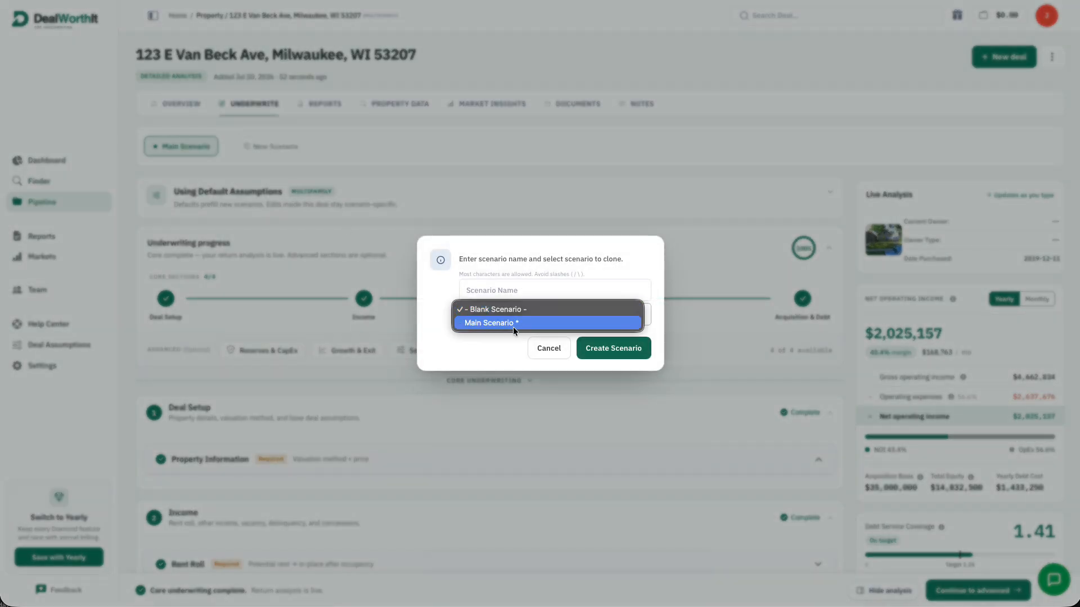
{"action": "left_click", "coordinate": [538, 349]}
{"action": "left_click", "coordinate": [542, 349]}
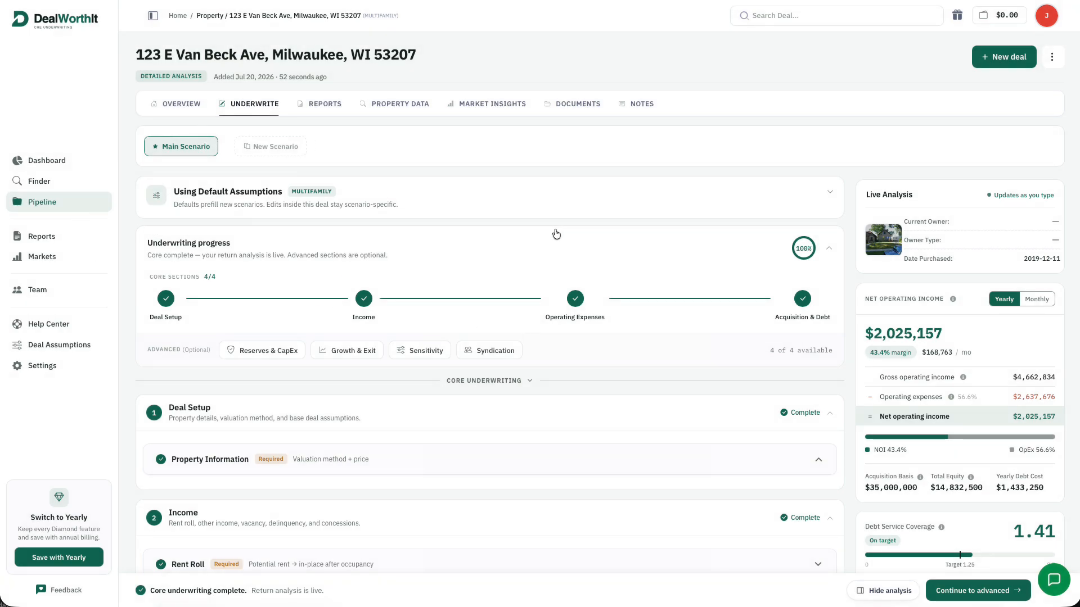
{"action": "left_click", "coordinate": [304, 104]}
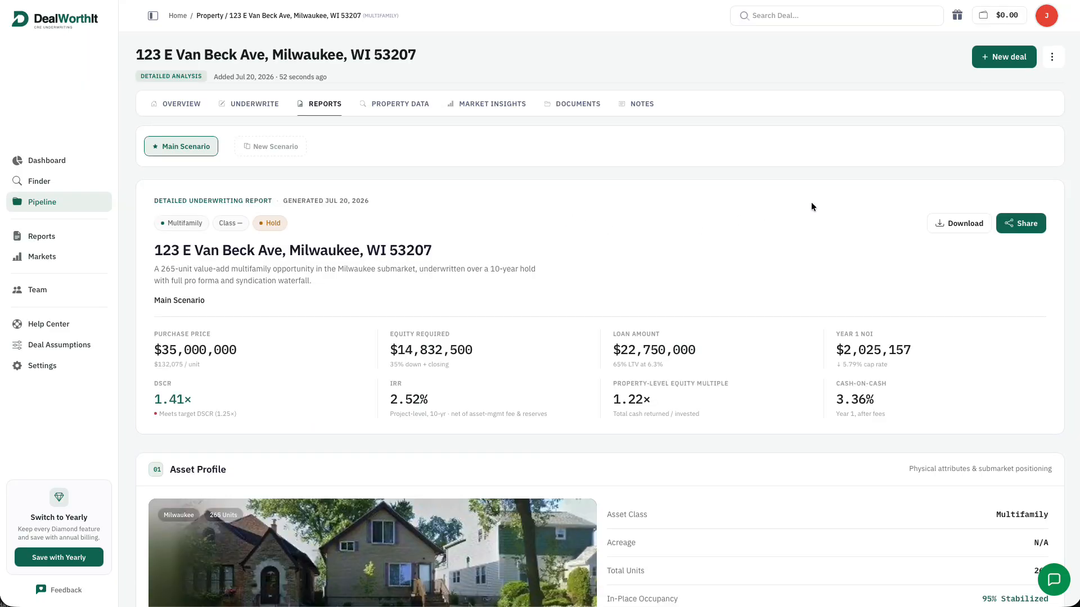
{"action": "scroll", "coordinate": [822, 198], "scroll_direction": "down", "scroll_amount": 1}
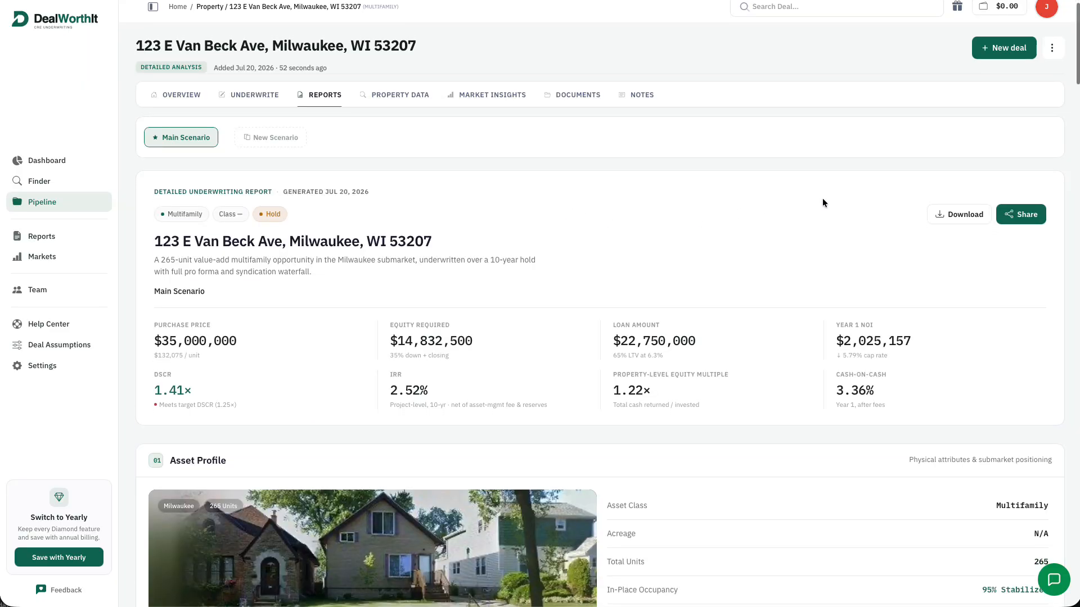
{"action": "scroll", "coordinate": [822, 200], "scroll_direction": "down", "scroll_amount": 2}
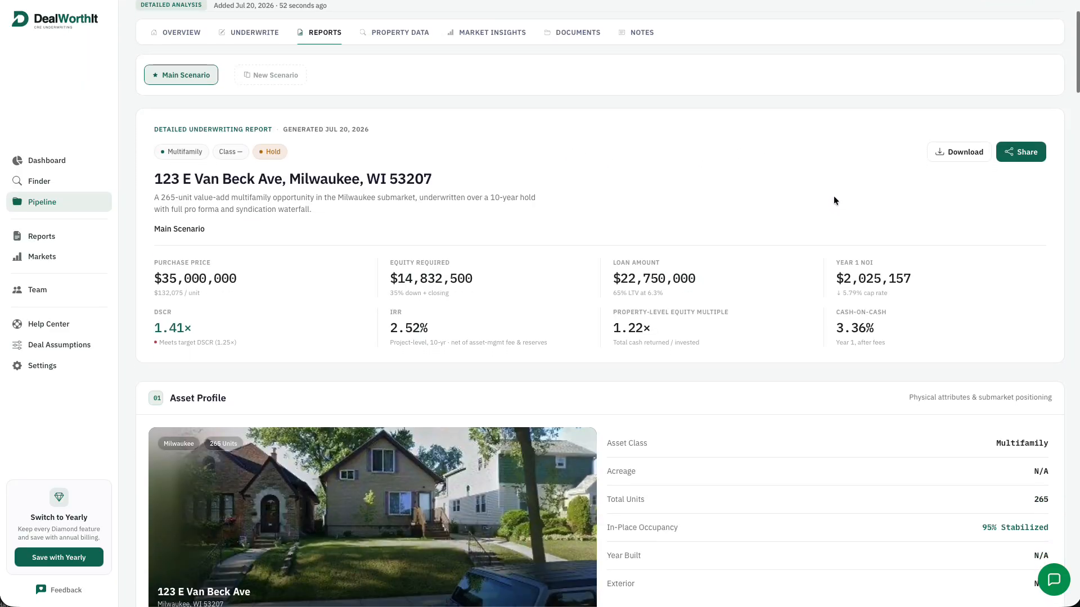
{"action": "scroll", "coordinate": [833, 201], "scroll_direction": "down", "scroll_amount": 3}
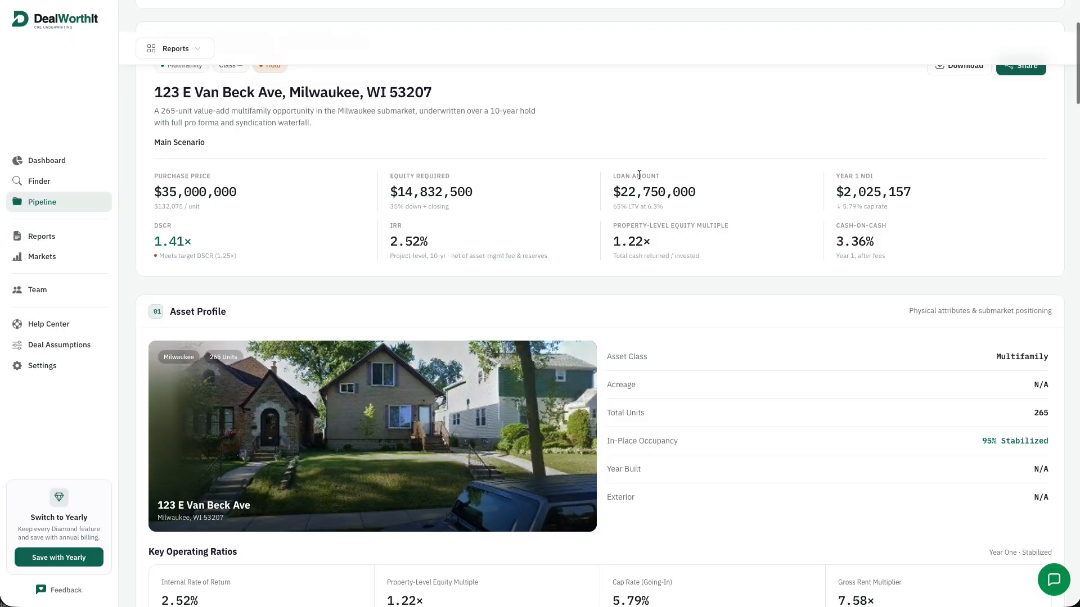
{"action": "scroll", "coordinate": [741, 242], "scroll_direction": "down", "scroll_amount": 6}
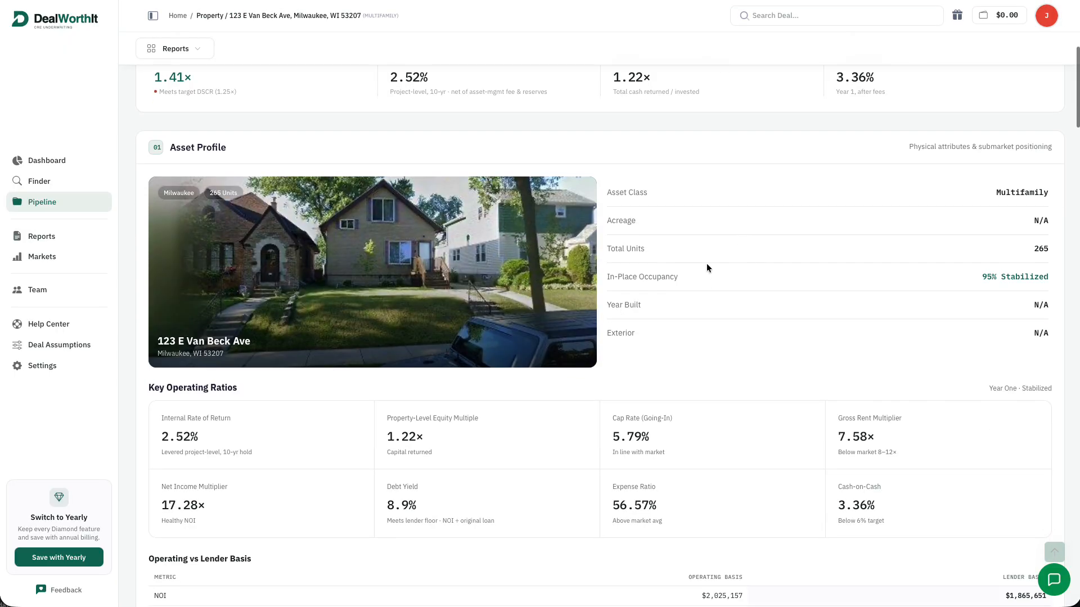
{"action": "scroll", "coordinate": [707, 270], "scroll_direction": "down", "scroll_amount": 1}
{"action": "scroll", "coordinate": [721, 262], "scroll_direction": "down", "scroll_amount": 6}
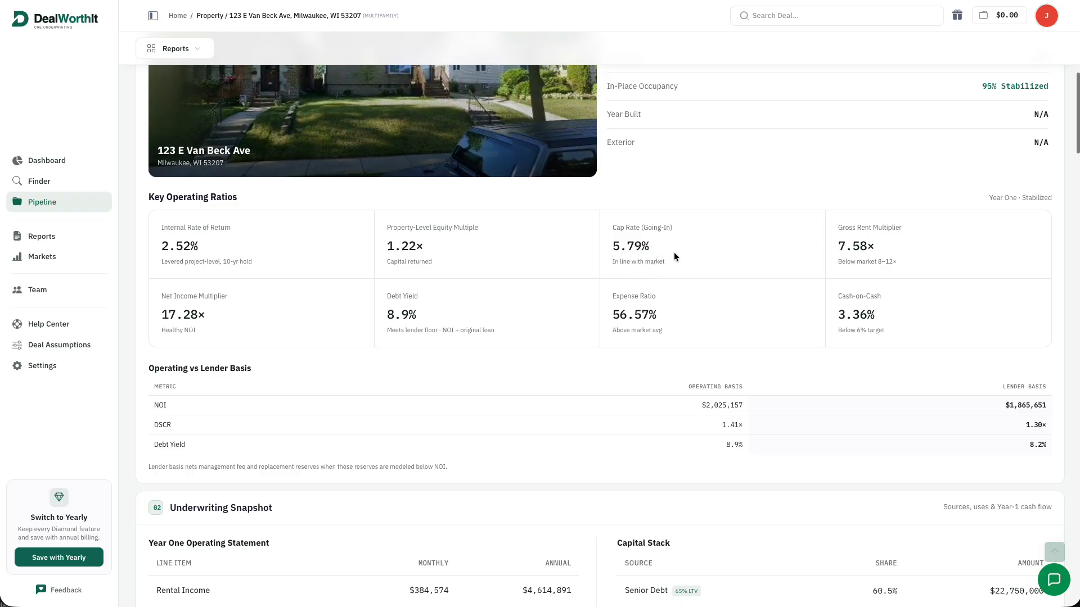
{"action": "scroll", "coordinate": [675, 252], "scroll_direction": "down", "scroll_amount": 1}
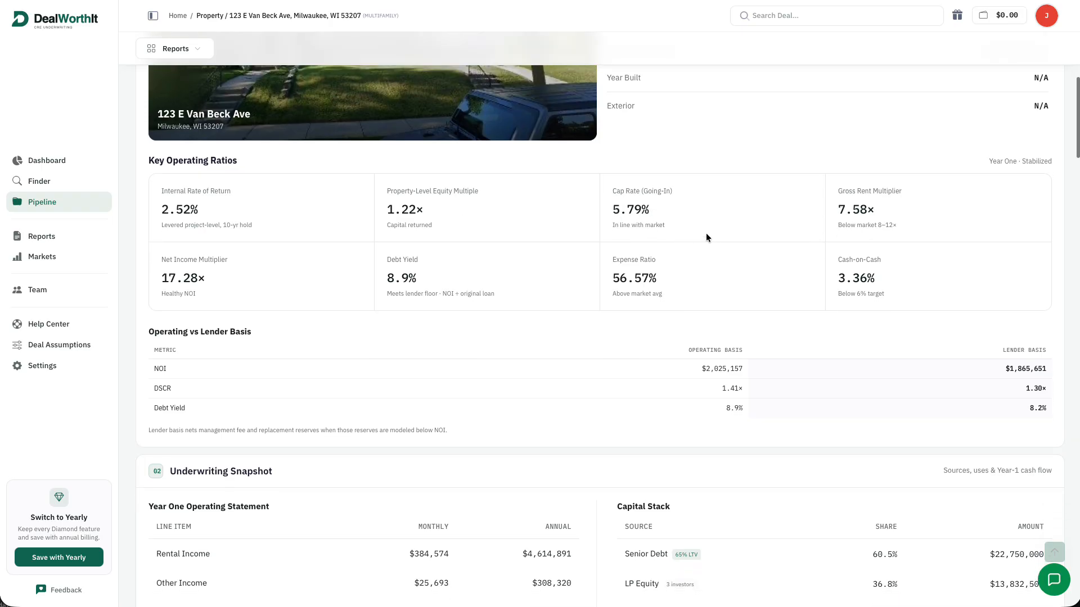
{"action": "scroll", "coordinate": [705, 235], "scroll_direction": "down", "scroll_amount": 1}
{"action": "scroll", "coordinate": [720, 225], "scroll_direction": "down", "scroll_amount": 6}
{"action": "scroll", "coordinate": [731, 239], "scroll_direction": "down", "scroll_amount": 10}
{"action": "scroll", "coordinate": [737, 248], "scroll_direction": "down", "scroll_amount": 11}
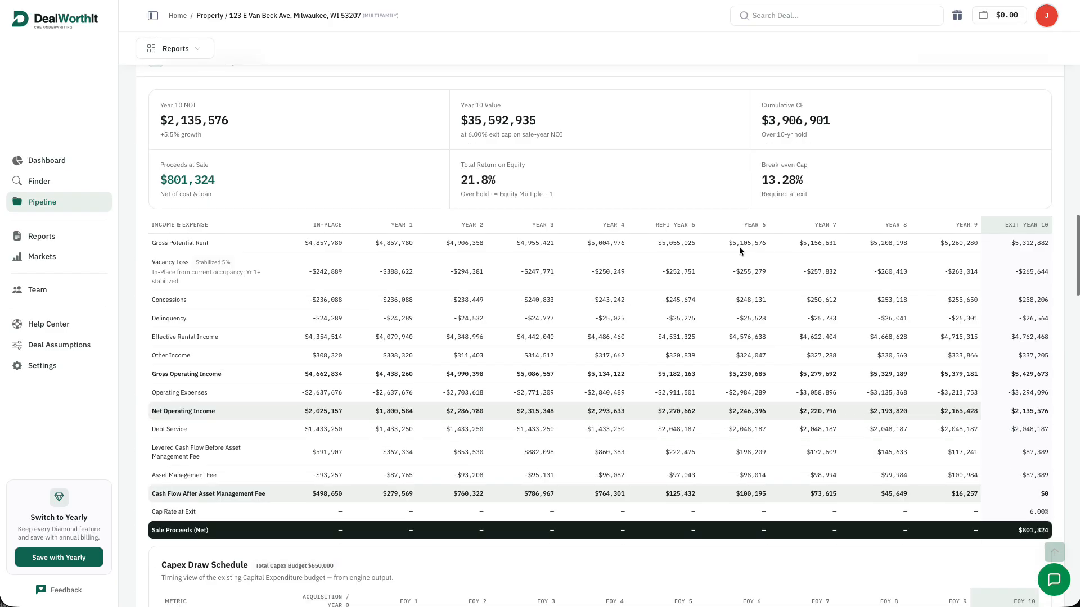
Scroll the report down past the GP Sponsor Fees section
{"action": "scroll", "coordinate": [738, 246], "scroll_direction": "down", "scroll_amount": 3}
{"action": "scroll", "coordinate": [935, 289], "scroll_direction": "down", "scroll_amount": 13}
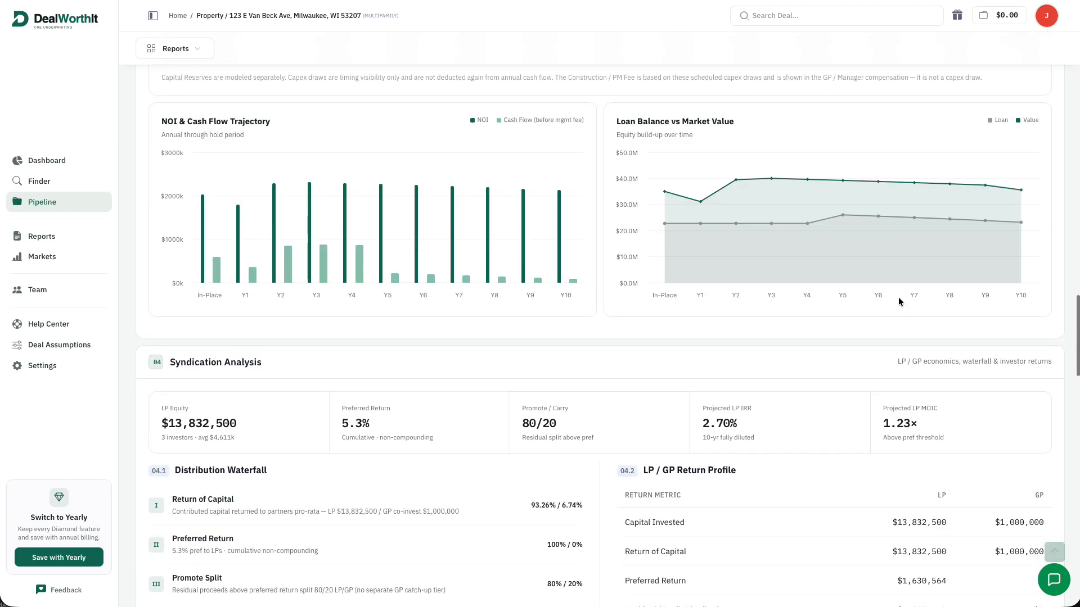
{"action": "scroll", "coordinate": [899, 299], "scroll_direction": "down", "scroll_amount": 16}
{"action": "scroll", "coordinate": [898, 298], "scroll_direction": "down", "scroll_amount": 1}
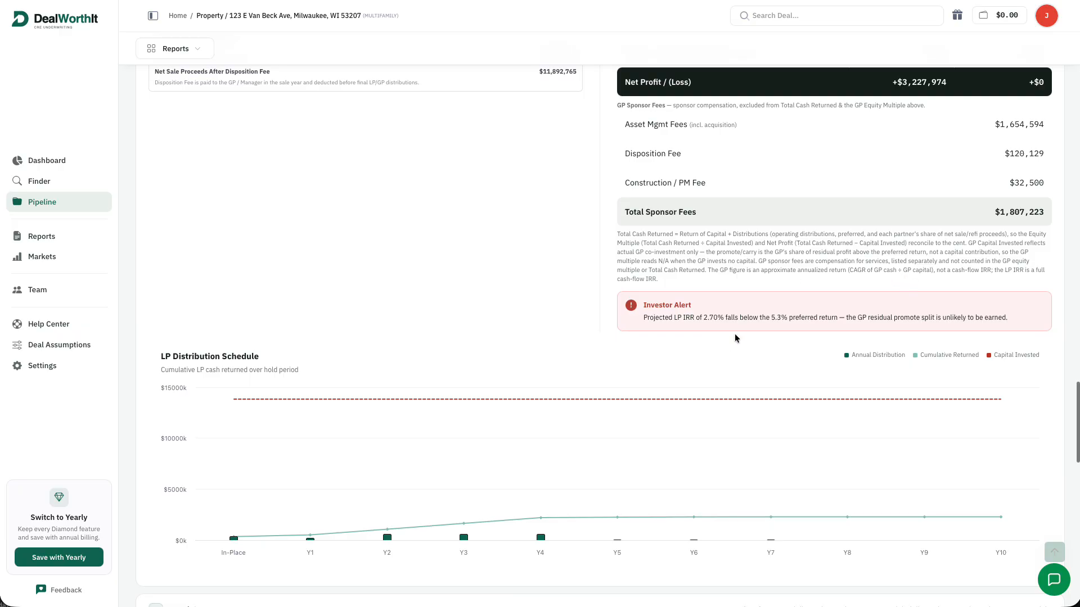
{"action": "scroll", "coordinate": [734, 336], "scroll_direction": "up", "scroll_amount": 9}
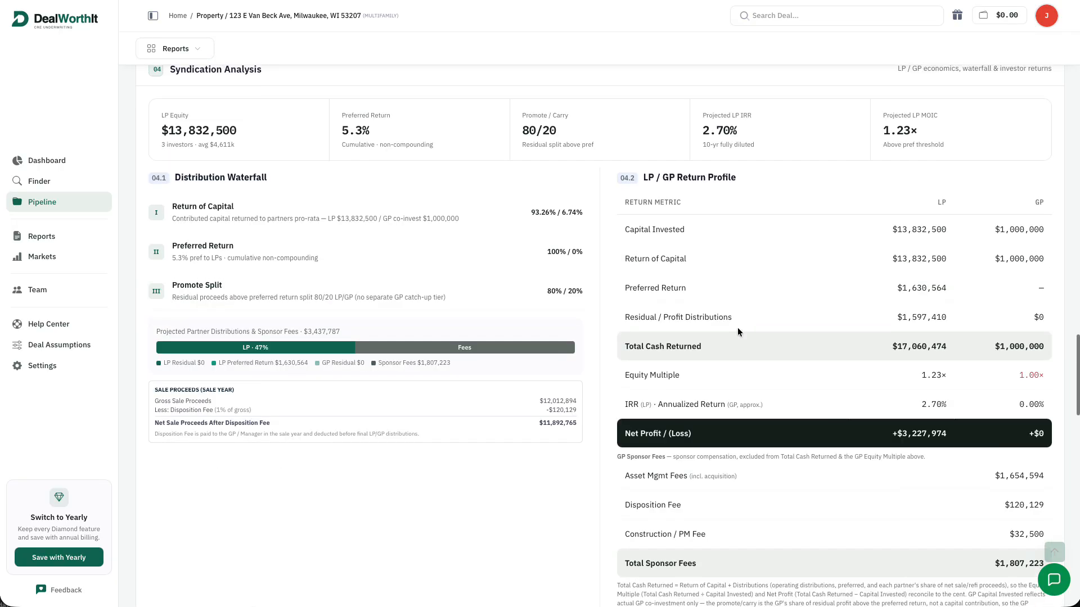
{"action": "scroll", "coordinate": [737, 331], "scroll_direction": "up", "scroll_amount": 1}
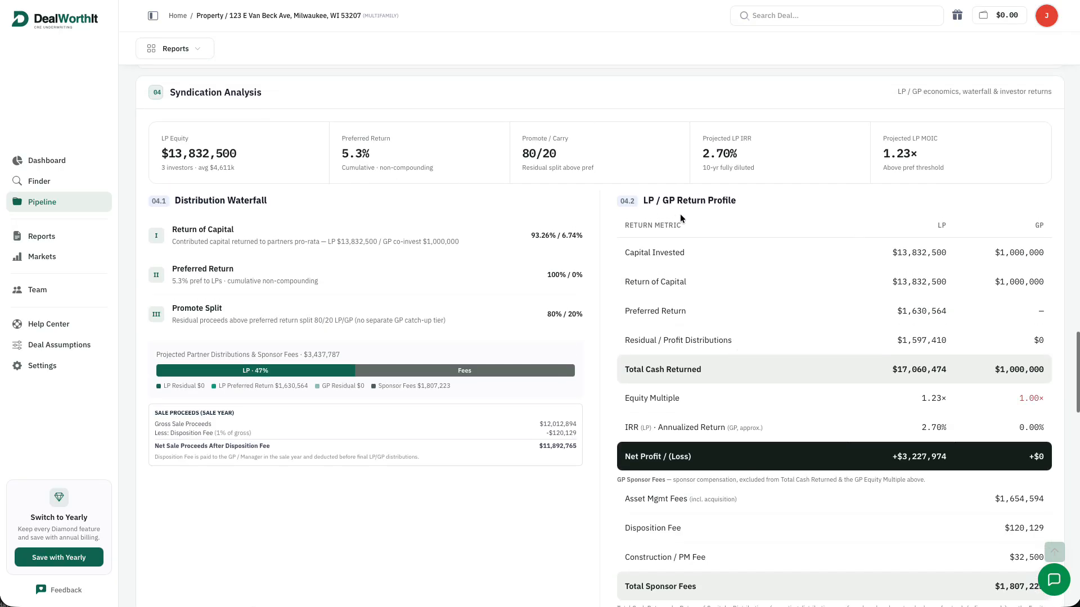
{"action": "scroll", "coordinate": [679, 214], "scroll_direction": "down", "scroll_amount": 5}
{"action": "scroll", "coordinate": [679, 218], "scroll_direction": "down", "scroll_amount": 3}
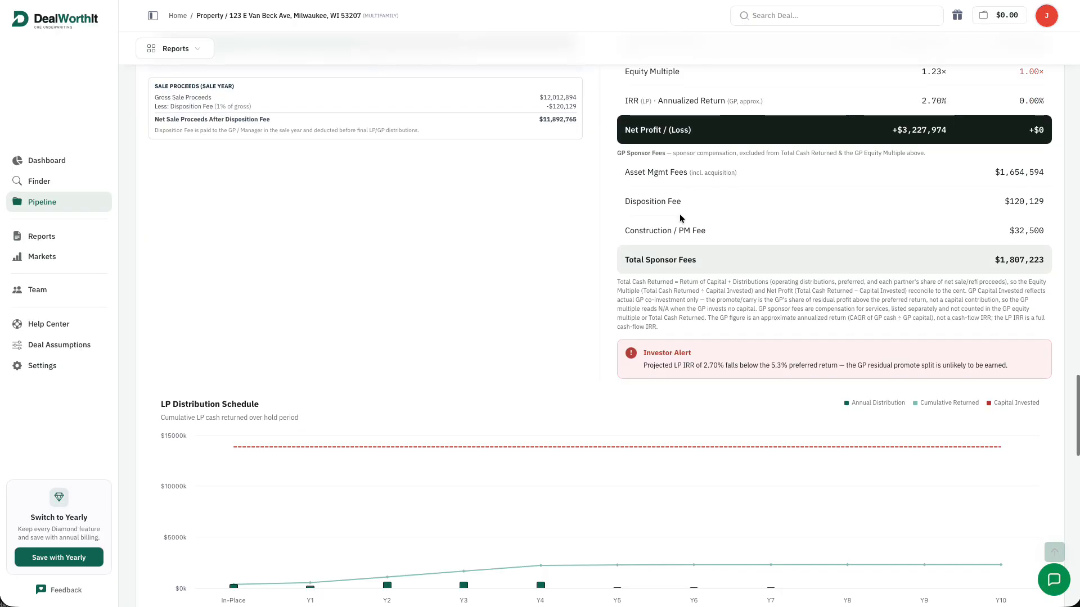
Highlight the Investor Alert about the 2.70% LP IRR, then continue to the LP Distribution Schedule
{"action": "left_click_drag", "start_coordinate": [702, 366], "coordinate": [824, 390]}
{"action": "left_click", "coordinate": [807, 386]}
{"action": "scroll", "coordinate": [809, 384], "scroll_direction": "down", "scroll_amount": 1}
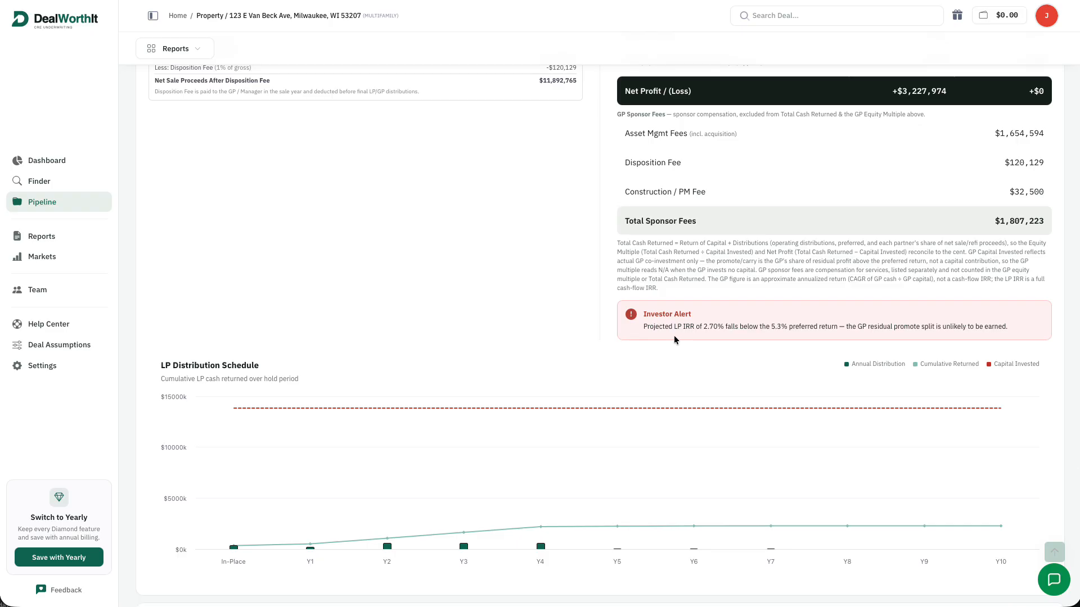
{"action": "left_click_drag", "start_coordinate": [705, 328], "coordinate": [785, 327]}
{"action": "left_click", "coordinate": [791, 349]}
{"action": "scroll", "coordinate": [815, 338], "scroll_direction": "down", "scroll_amount": 6}
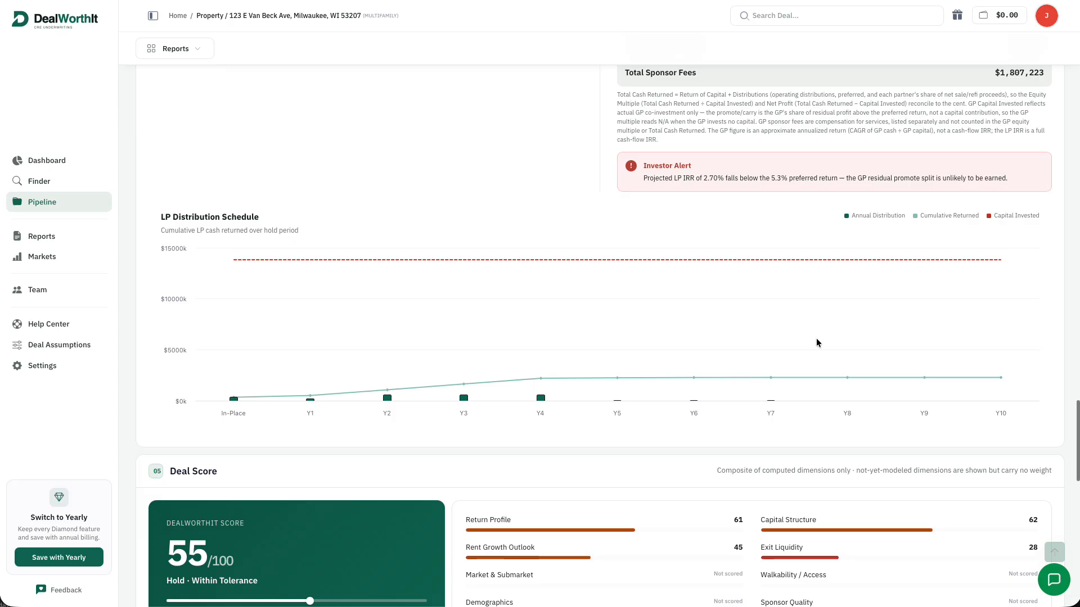
Review the 55/100 Deal Score and Market Context ($1,451 rent per unit, 5.79% cap rate)
{"action": "scroll", "coordinate": [830, 342], "scroll_direction": "down", "scroll_amount": 1}
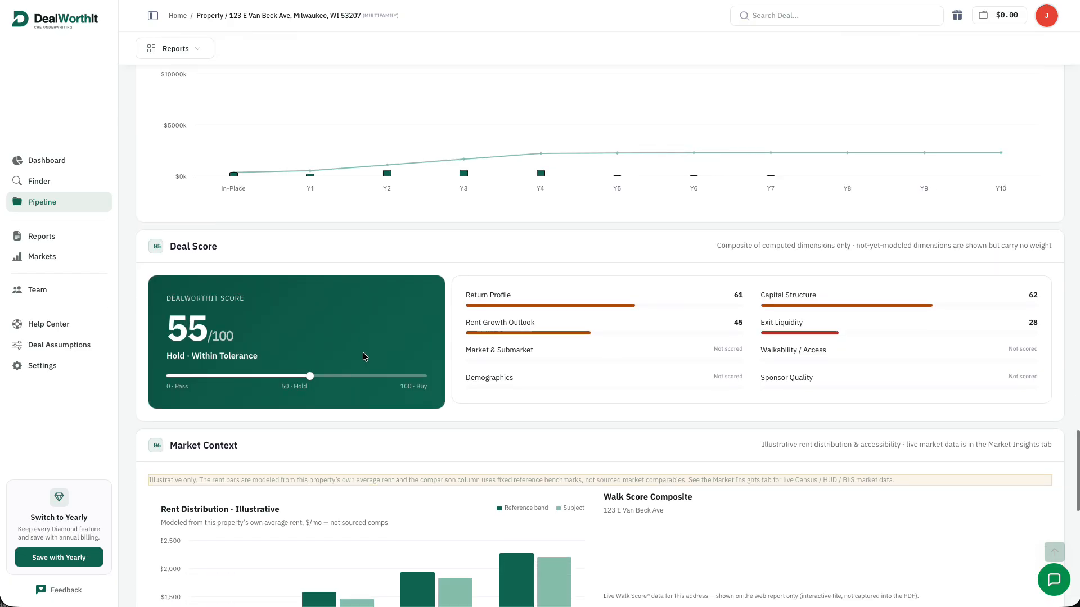
{"action": "scroll", "coordinate": [313, 343], "scroll_direction": "down", "scroll_amount": 2}
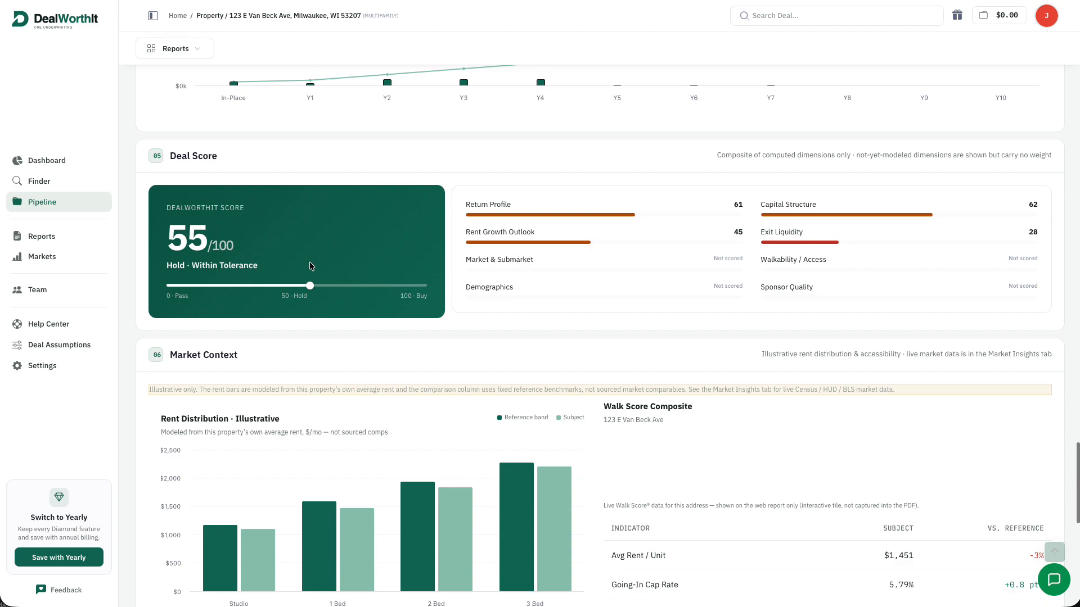
{"action": "scroll", "coordinate": [655, 233], "scroll_direction": "down", "scroll_amount": 1}
{"action": "scroll", "coordinate": [655, 228], "scroll_direction": "down", "scroll_amount": 2}
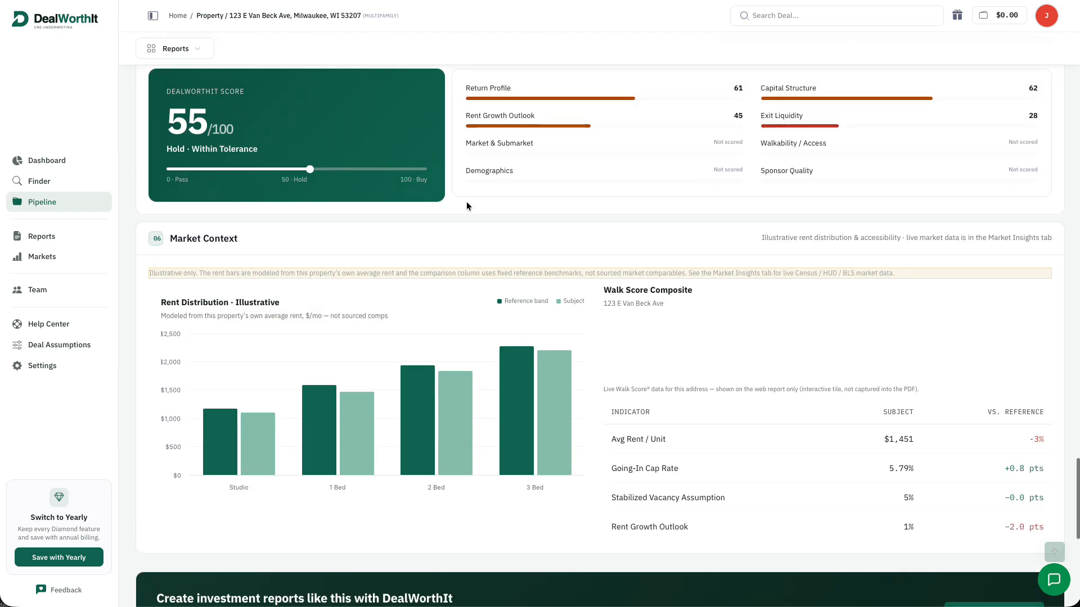
{"action": "scroll", "coordinate": [644, 147], "scroll_direction": "down", "scroll_amount": 2}
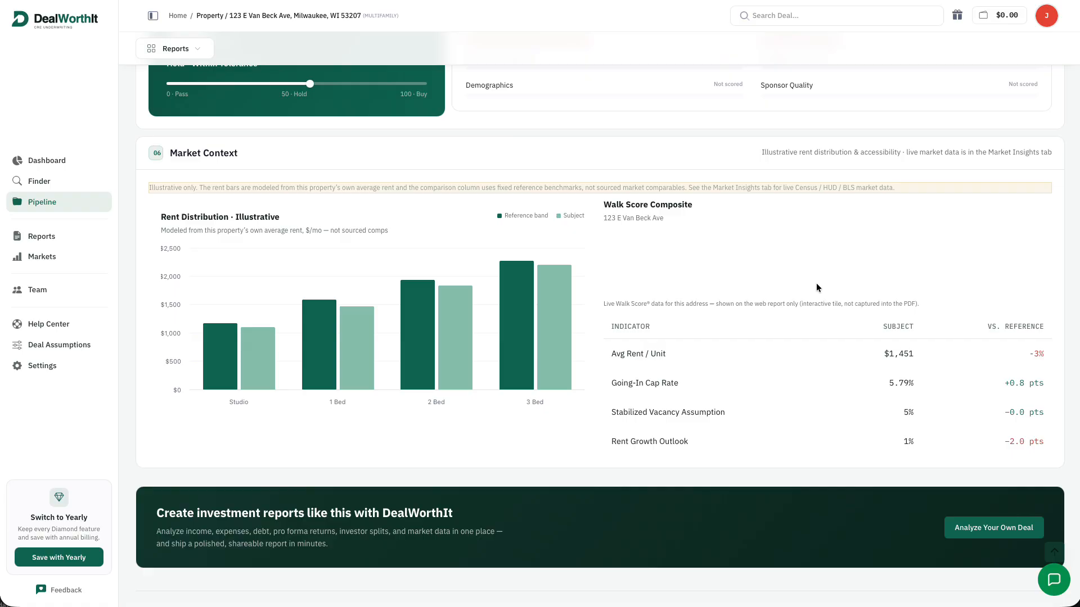
{"action": "scroll", "coordinate": [815, 288], "scroll_direction": "up", "scroll_amount": 20}
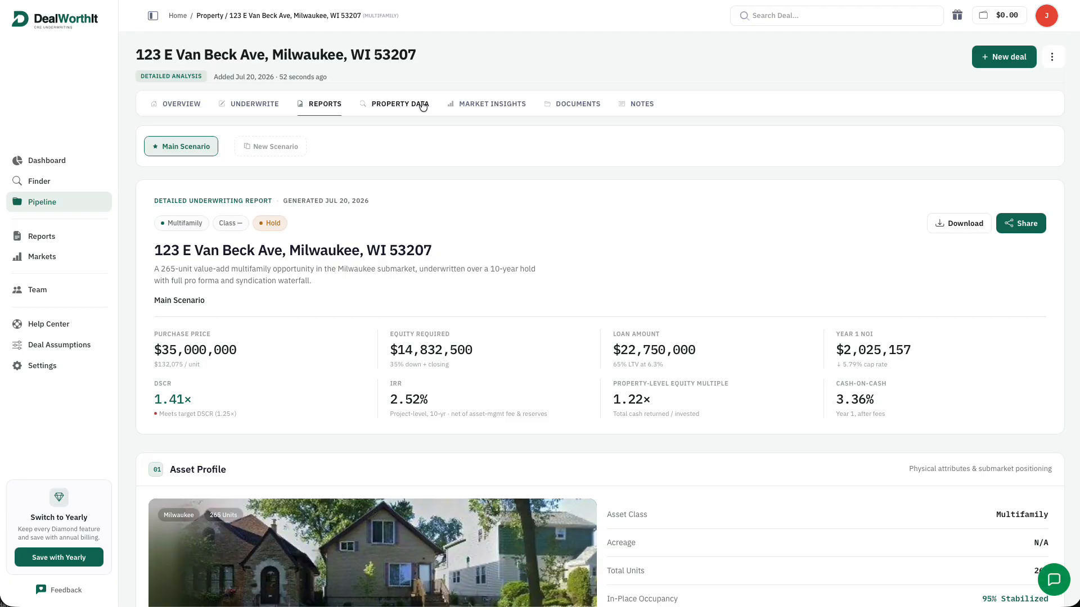
{"action": "left_click", "coordinate": [423, 107]}
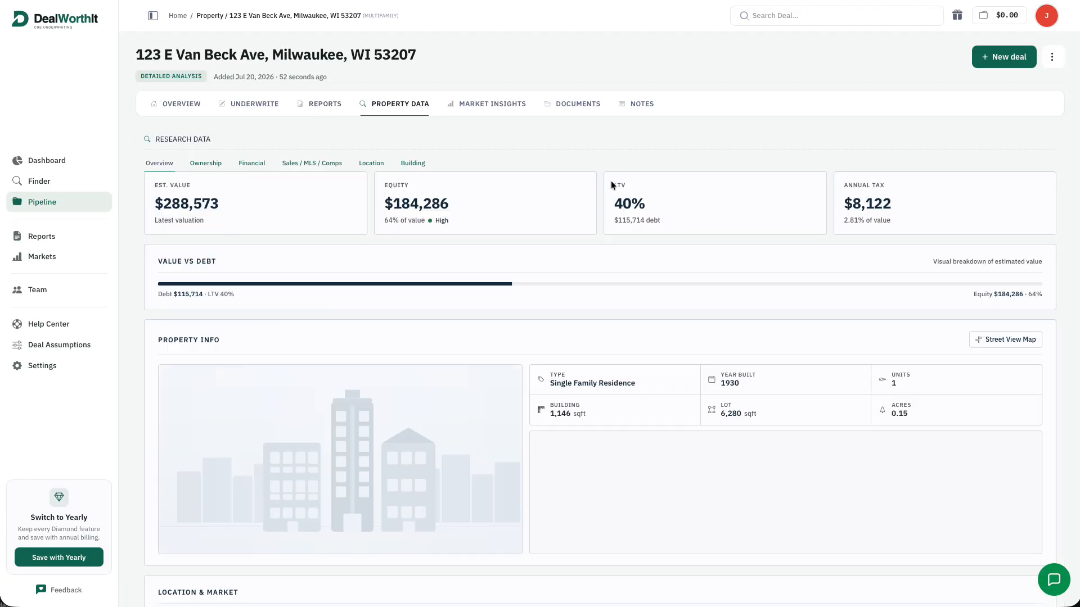
{"action": "scroll", "coordinate": [815, 181], "scroll_direction": "down", "scroll_amount": 4}
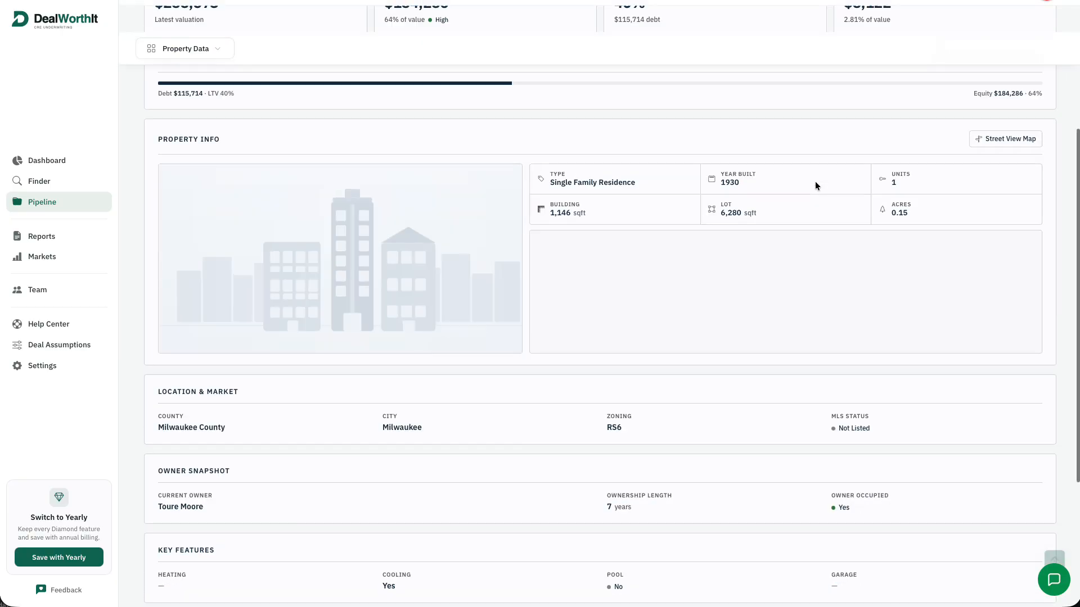
{"action": "scroll", "coordinate": [819, 201], "scroll_direction": "down", "scroll_amount": 3}
{"action": "scroll", "coordinate": [819, 204], "scroll_direction": "up", "scroll_amount": 7}
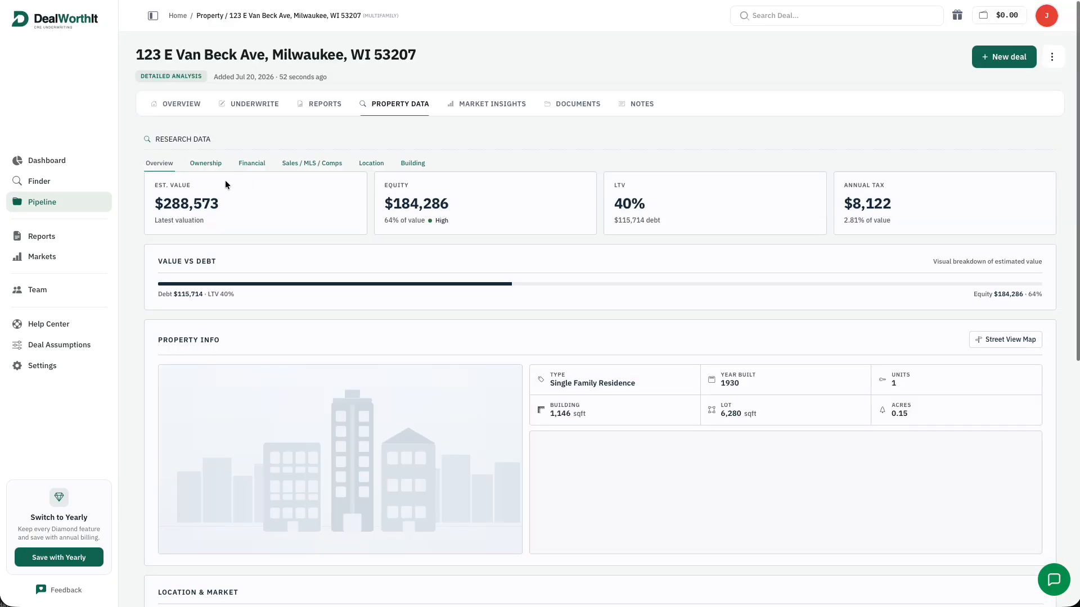
{"action": "left_click", "coordinate": [209, 163]}
{"action": "scroll", "coordinate": [379, 219], "scroll_direction": "down", "scroll_amount": 2}
{"action": "scroll", "coordinate": [379, 223], "scroll_direction": "down", "scroll_amount": 2}
{"action": "scroll", "coordinate": [379, 226], "scroll_direction": "up", "scroll_amount": 4}
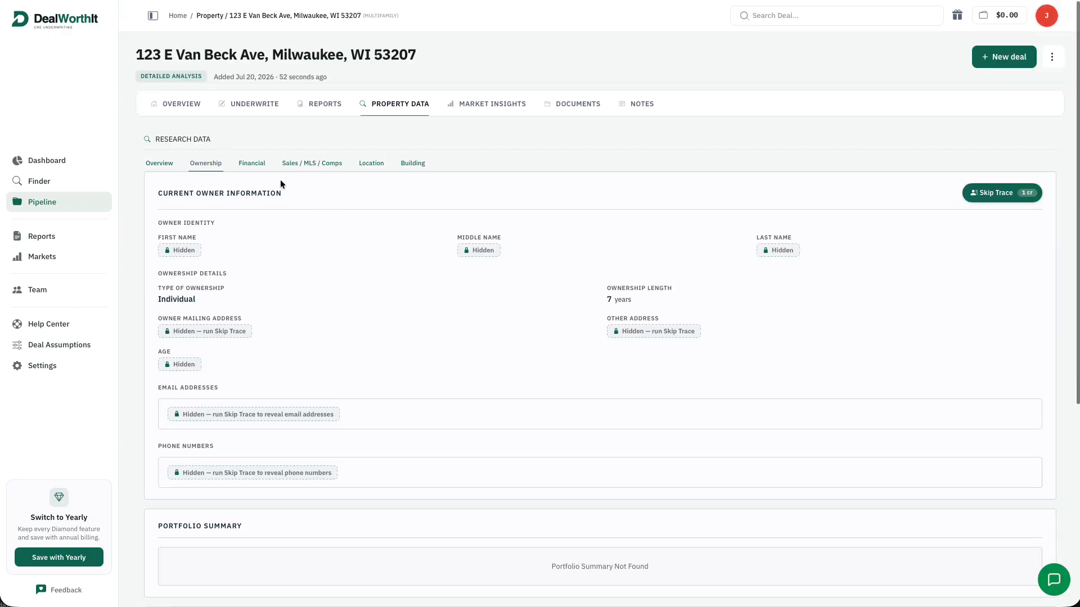
Review the property's valuation, equity and mortgage figures on the Financial sub-tab
{"action": "left_click", "coordinate": [254, 163]}
{"action": "scroll", "coordinate": [524, 198], "scroll_direction": "down", "scroll_amount": 1}
{"action": "scroll", "coordinate": [541, 197], "scroll_direction": "down", "scroll_amount": 5}
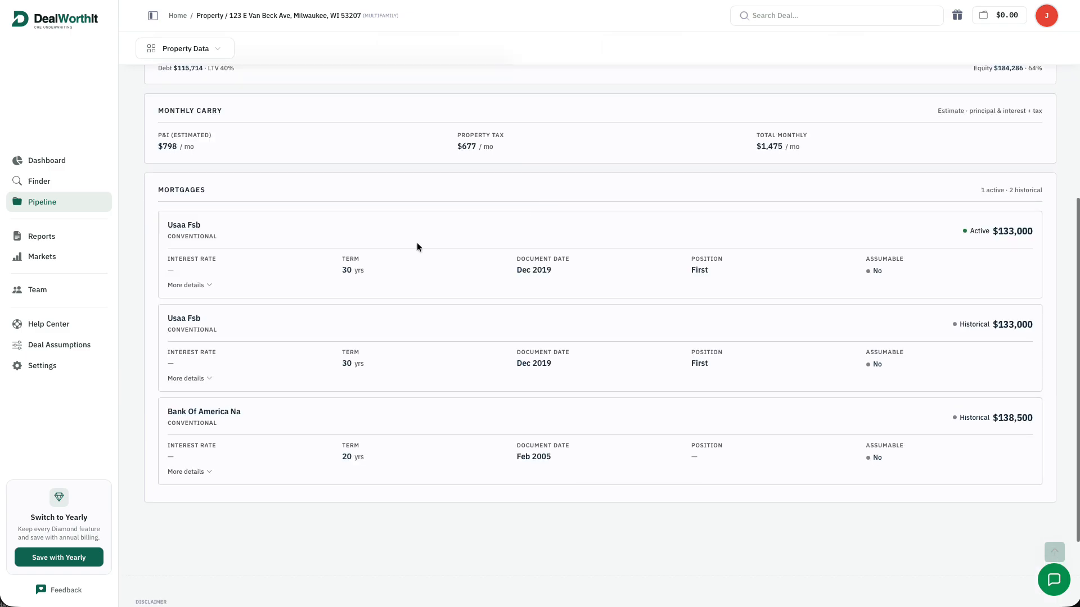
{"action": "scroll", "coordinate": [585, 335], "scroll_direction": "up", "scroll_amount": 4}
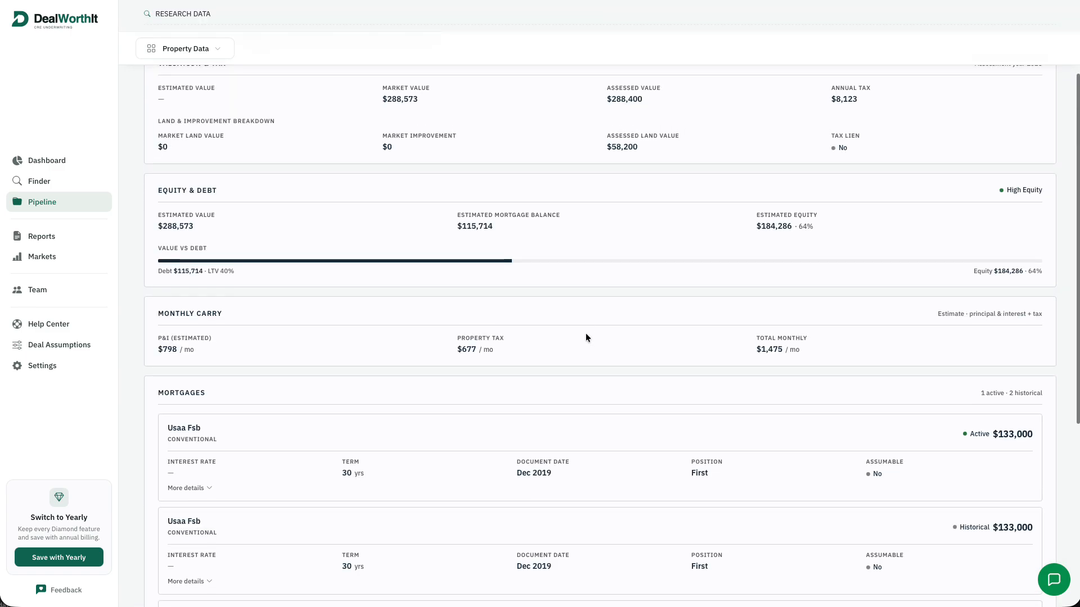
{"action": "scroll", "coordinate": [586, 337], "scroll_direction": "up", "scroll_amount": 3}
Check sales history, location details and the 1930 single-family building (1,146 sqft, 6,280 sqft lot)
{"action": "left_click", "coordinate": [313, 164]}
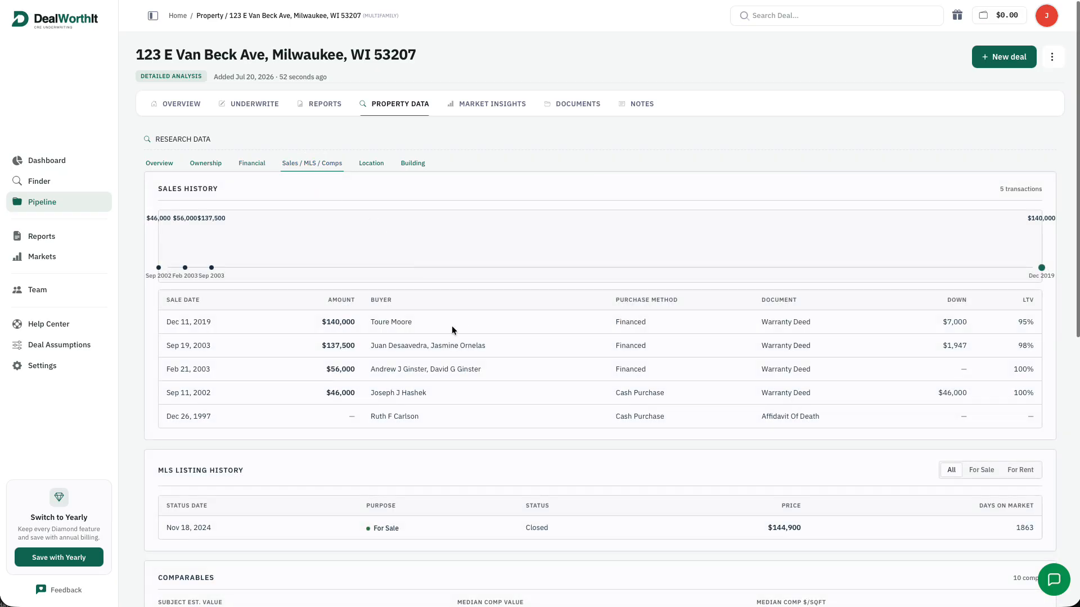
{"action": "left_click", "coordinate": [365, 163]}
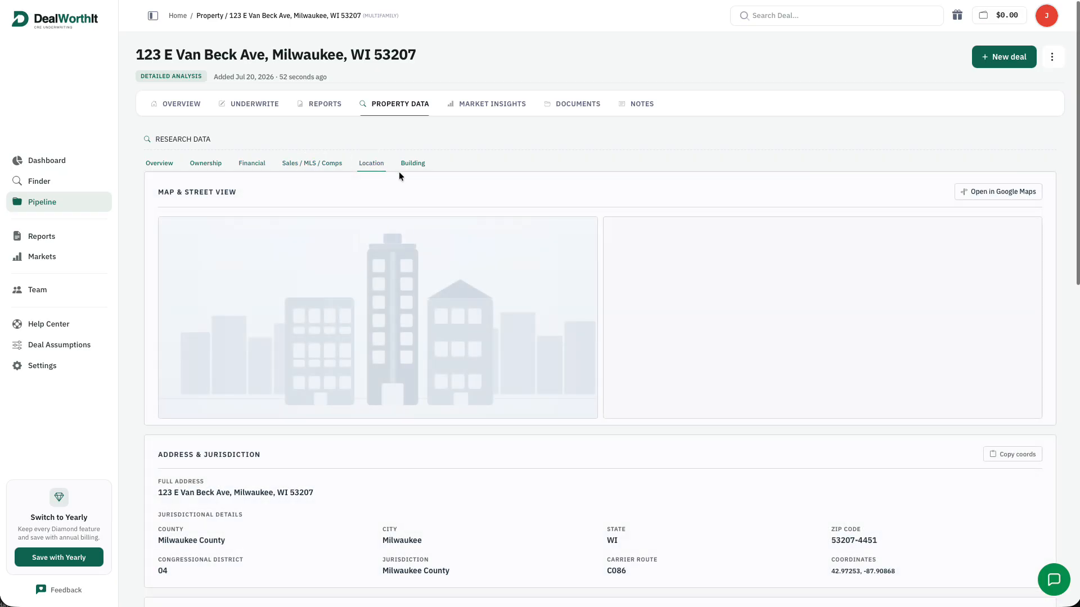
{"action": "scroll", "coordinate": [508, 254], "scroll_direction": "down", "scroll_amount": 4}
{"action": "scroll", "coordinate": [511, 257], "scroll_direction": "down", "scroll_amount": 7}
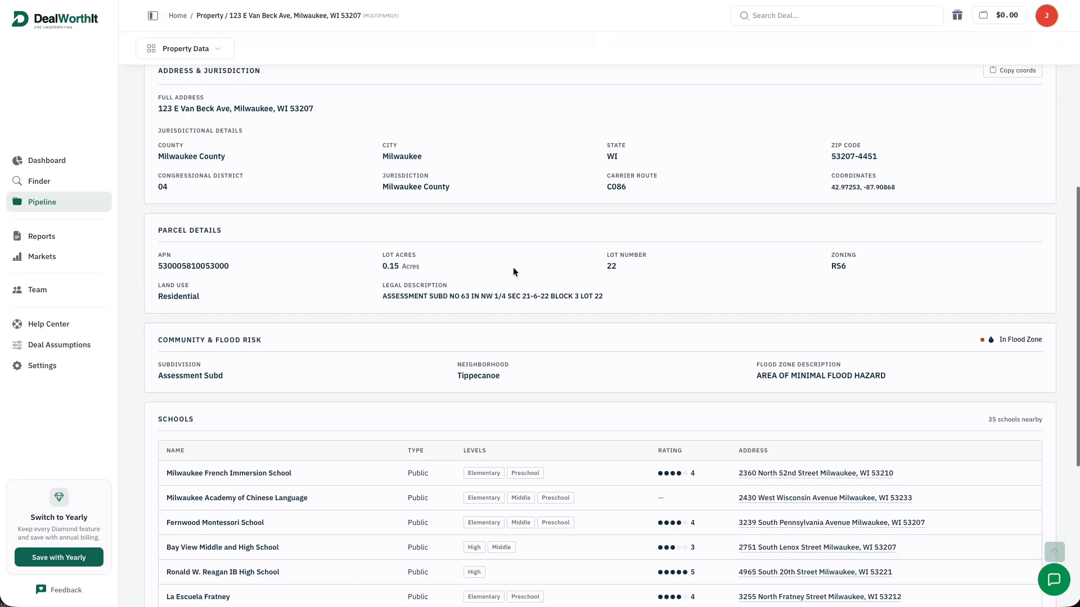
{"action": "scroll", "coordinate": [622, 363], "scroll_direction": "up", "scroll_amount": 12}
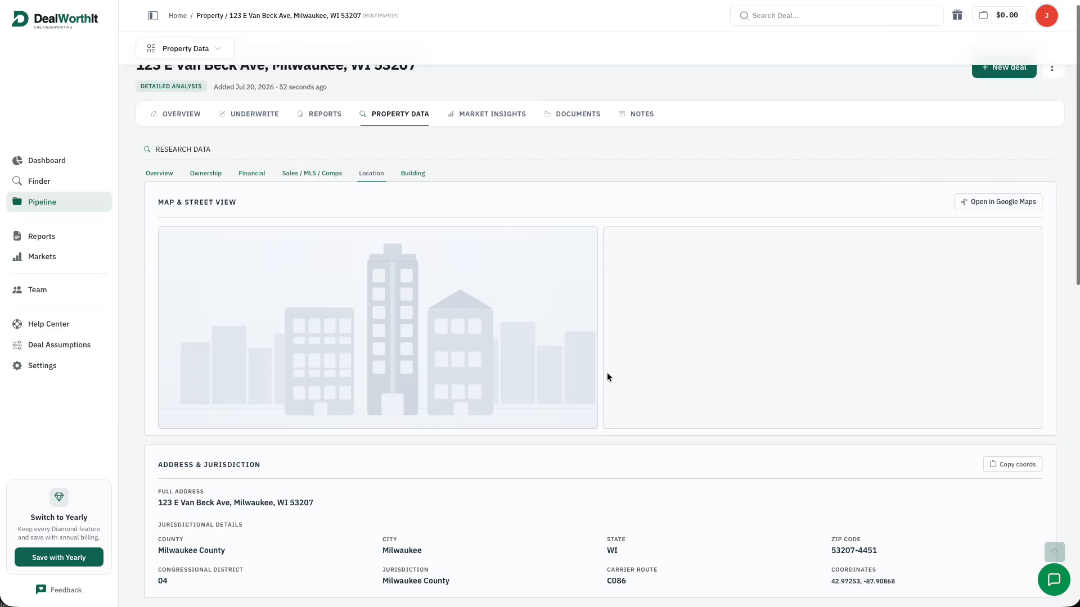
{"action": "left_click", "coordinate": [411, 160]}
{"action": "scroll", "coordinate": [586, 282], "scroll_direction": "down", "scroll_amount": 5}
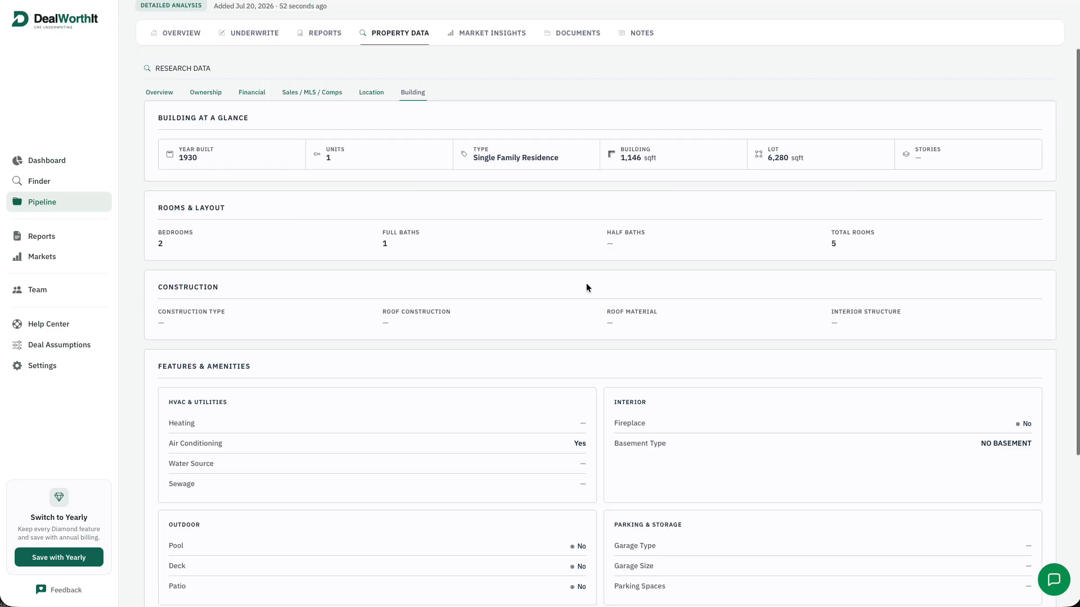
{"action": "scroll", "coordinate": [588, 280], "scroll_direction": "up", "scroll_amount": 5}
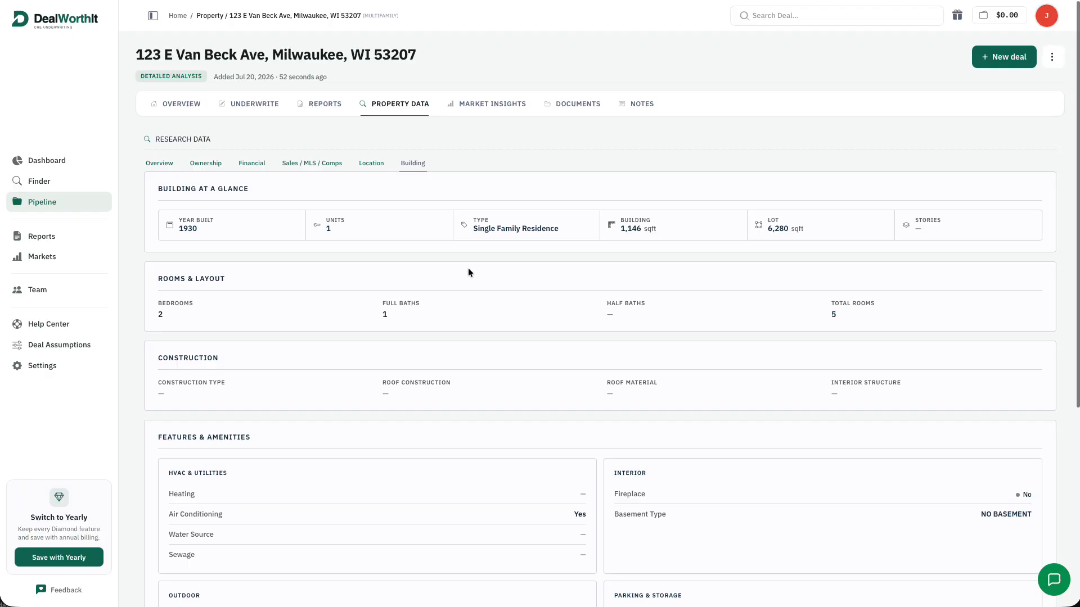
Bring up Market Insights, showing the 85/100 B - Strong Market grade and Favorable verdict
{"action": "left_click", "coordinate": [511, 103]}
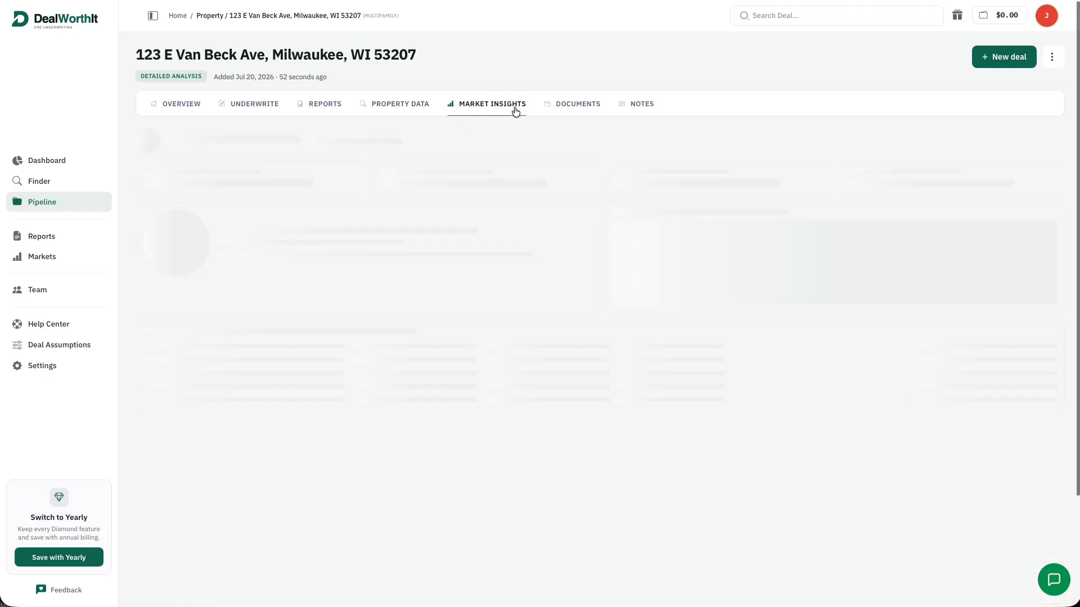
{"action": "scroll", "coordinate": [679, 272], "scroll_direction": "down", "scroll_amount": 1}
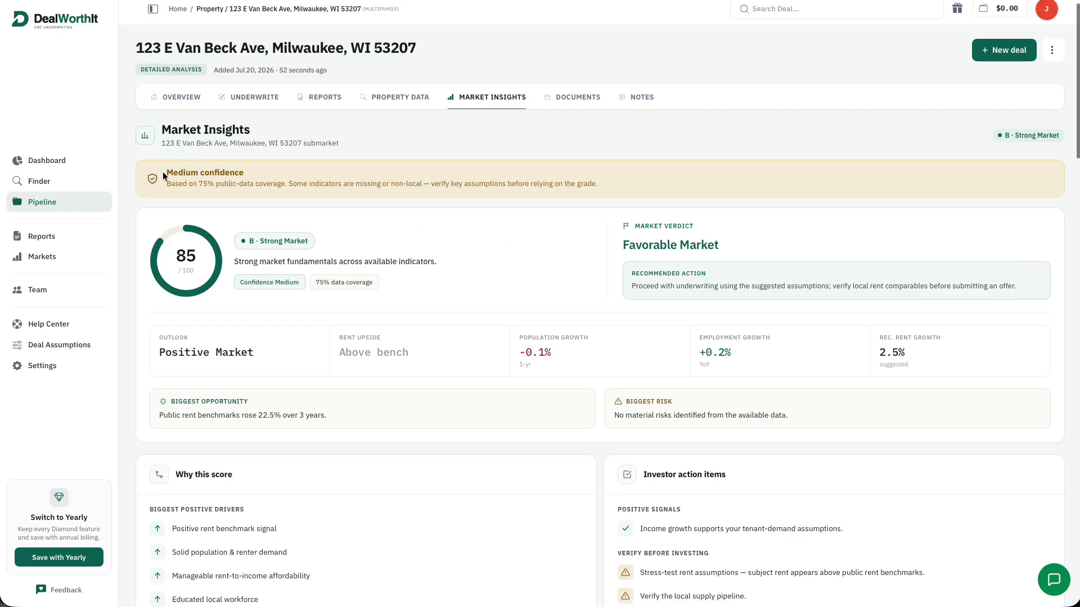
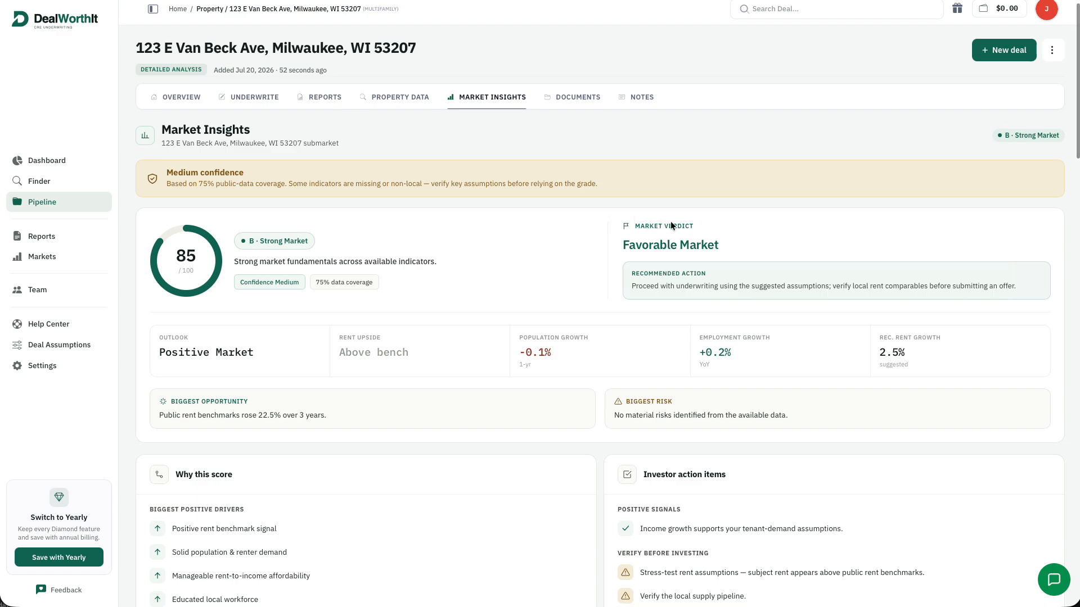
Highlight the Biggest Risk sentence and the -0.1% population growth value in the market insights
{"action": "scroll", "coordinate": [588, 260], "scroll_direction": "down", "scroll_amount": 1}
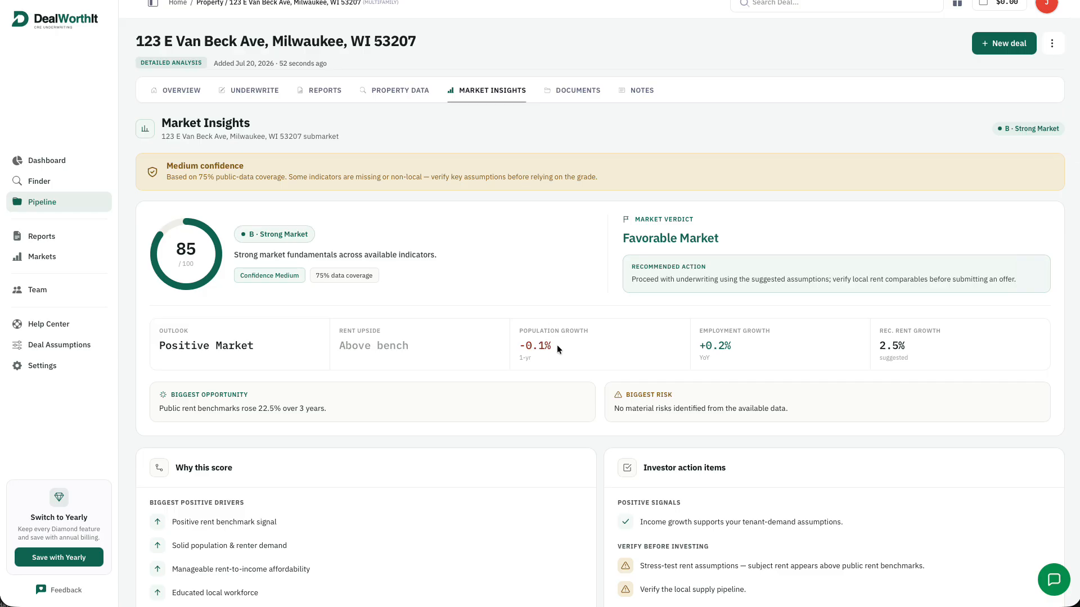
{"action": "scroll", "coordinate": [578, 336], "scroll_direction": "down", "scroll_amount": 3}
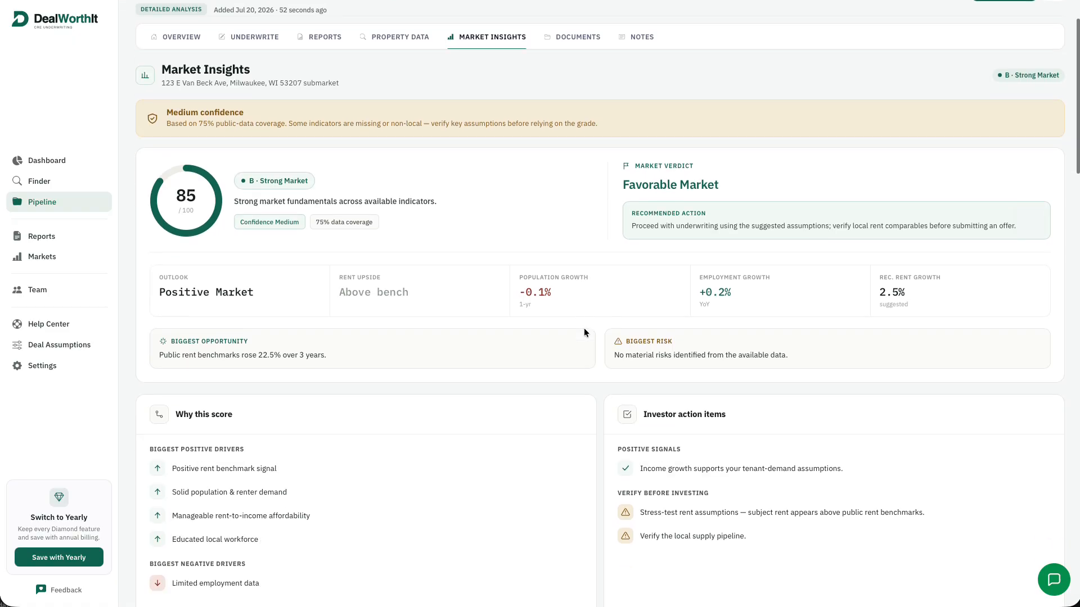
{"action": "scroll", "coordinate": [594, 335], "scroll_direction": "up", "scroll_amount": 1}
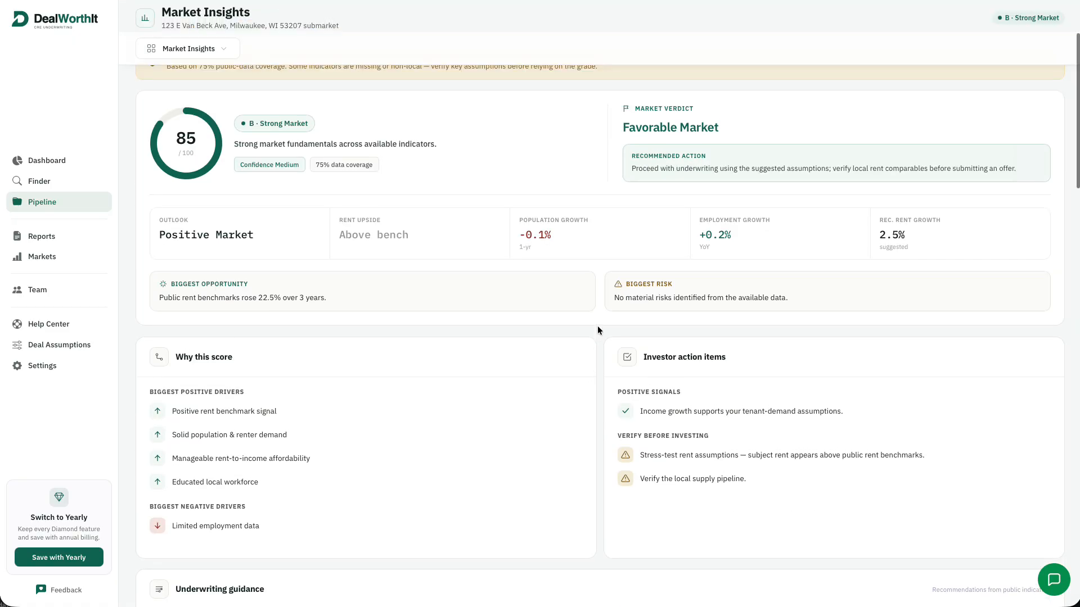
{"action": "scroll", "coordinate": [608, 337], "scroll_direction": "down", "scroll_amount": 1}
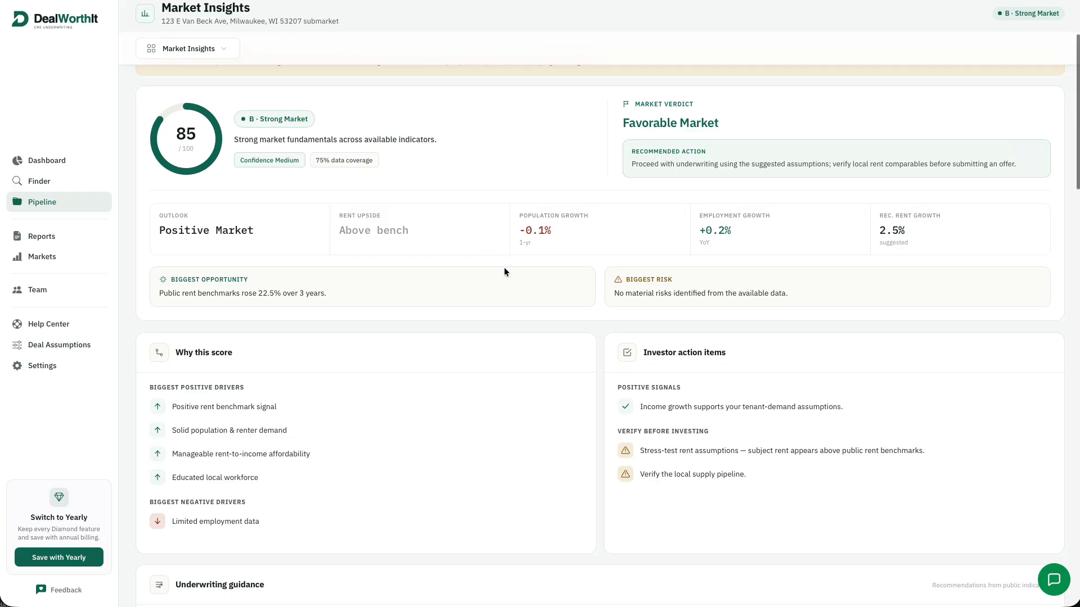
{"action": "scroll", "coordinate": [514, 247], "scroll_direction": "down", "scroll_amount": 1}
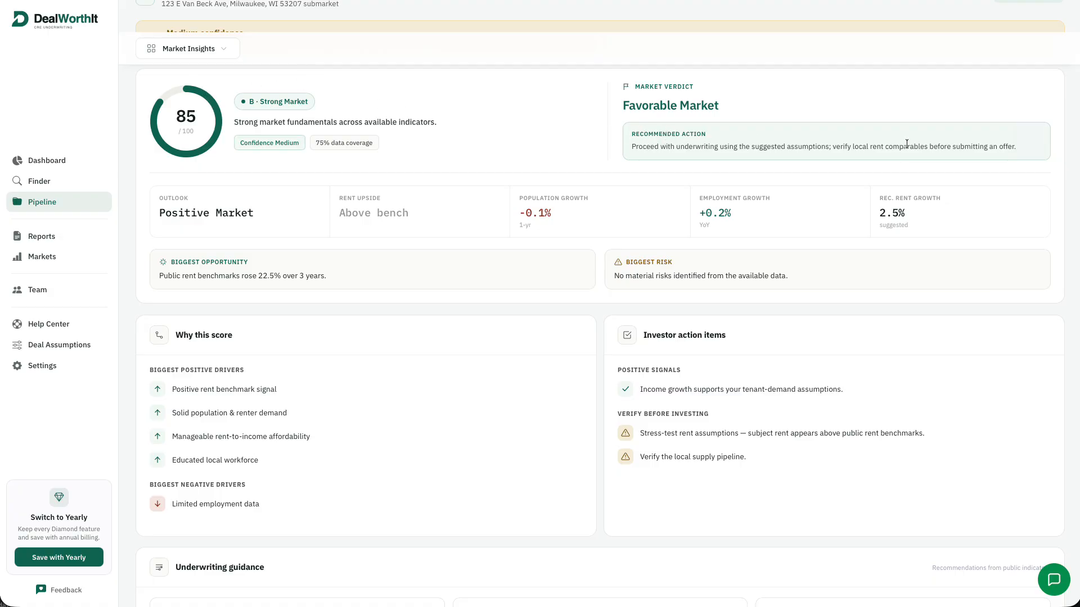
{"action": "left_click_drag", "start_coordinate": [621, 279], "coordinate": [822, 282]}
{"action": "left_click", "coordinate": [822, 282]}
{"action": "left_click_drag", "start_coordinate": [519, 213], "coordinate": [552, 212]}
{"action": "left_click", "coordinate": [565, 220]}
Highlight the negative driver 'Limited employment data'
{"action": "scroll", "coordinate": [792, 251], "scroll_direction": "down", "scroll_amount": 1}
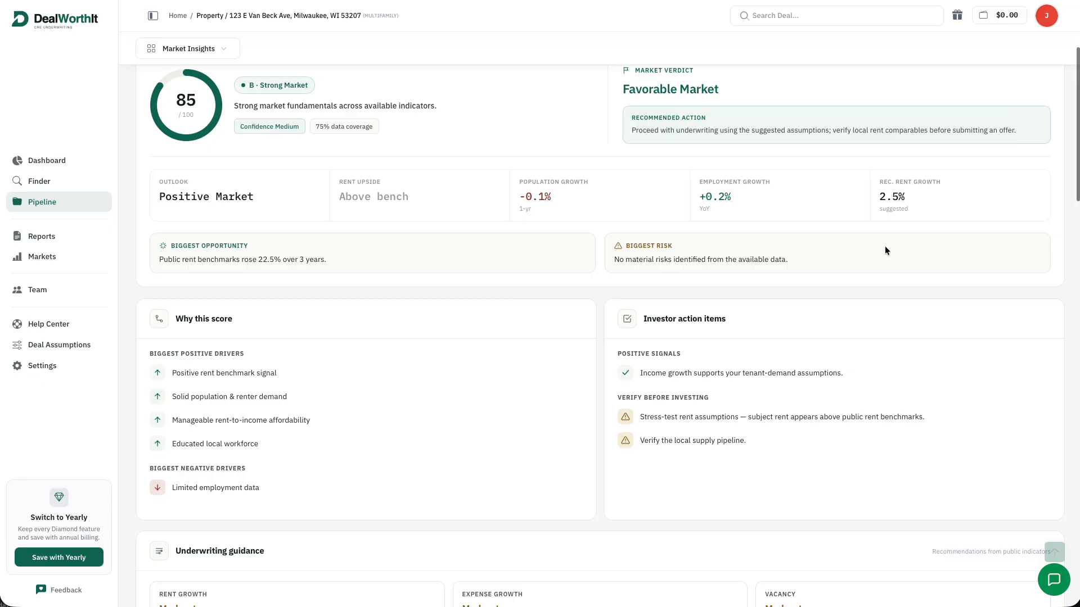
{"action": "scroll", "coordinate": [881, 254], "scroll_direction": "down", "scroll_amount": 4}
{"action": "scroll", "coordinate": [309, 243], "scroll_direction": "down", "scroll_amount": 1}
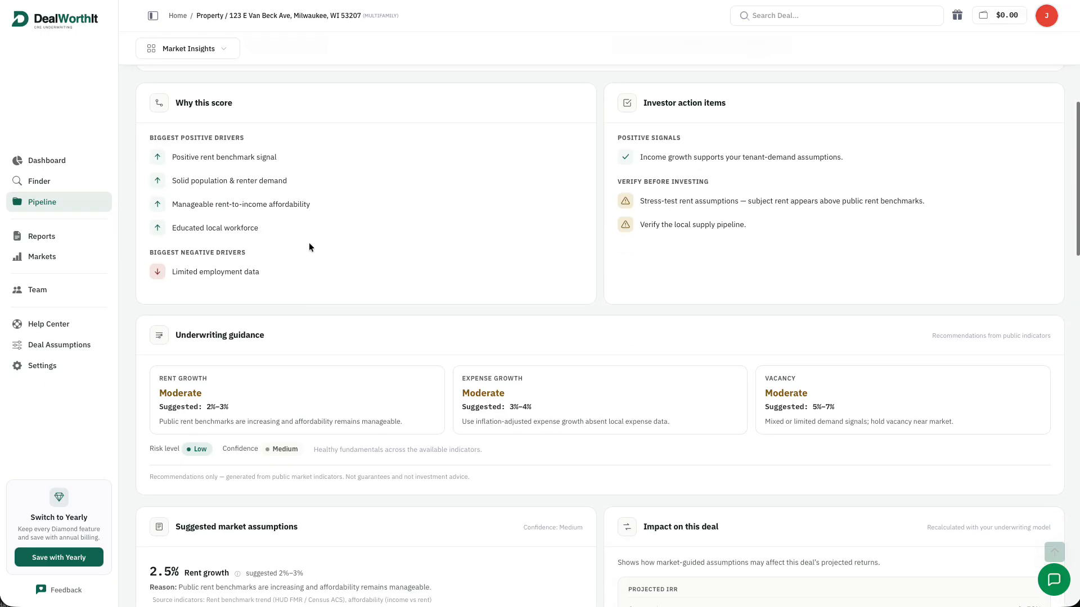
{"action": "left_click_drag", "start_coordinate": [144, 251], "coordinate": [258, 269]}
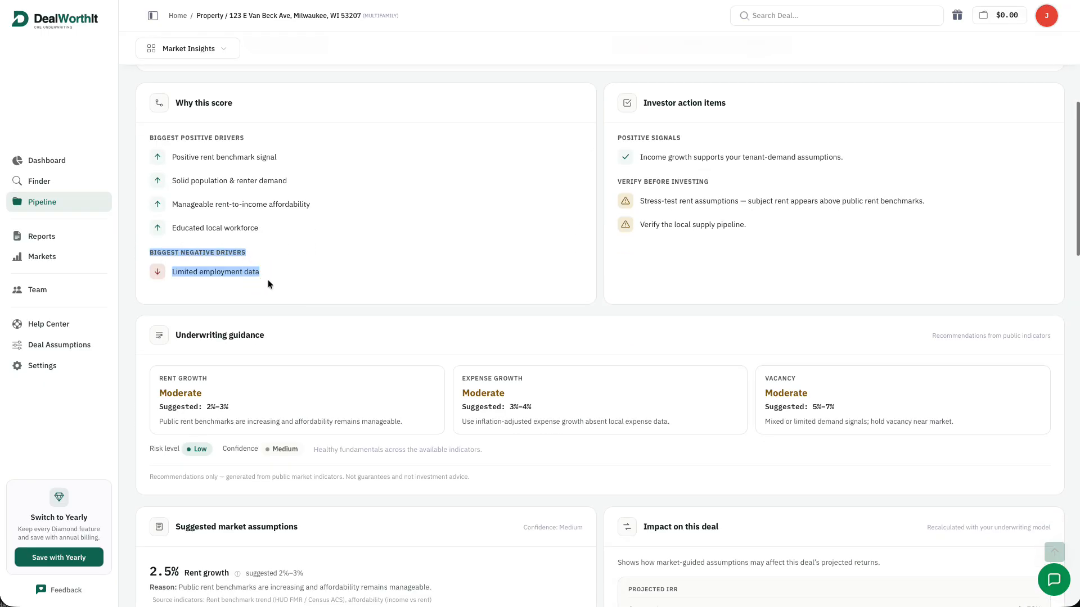
{"action": "left_click", "coordinate": [281, 282]}
Highlight the 1% rent growth, vacancy, 2.5% expense growth values and +4.23 pts projected IRR gain
{"action": "scroll", "coordinate": [308, 284], "scroll_direction": "down", "scroll_amount": 1}
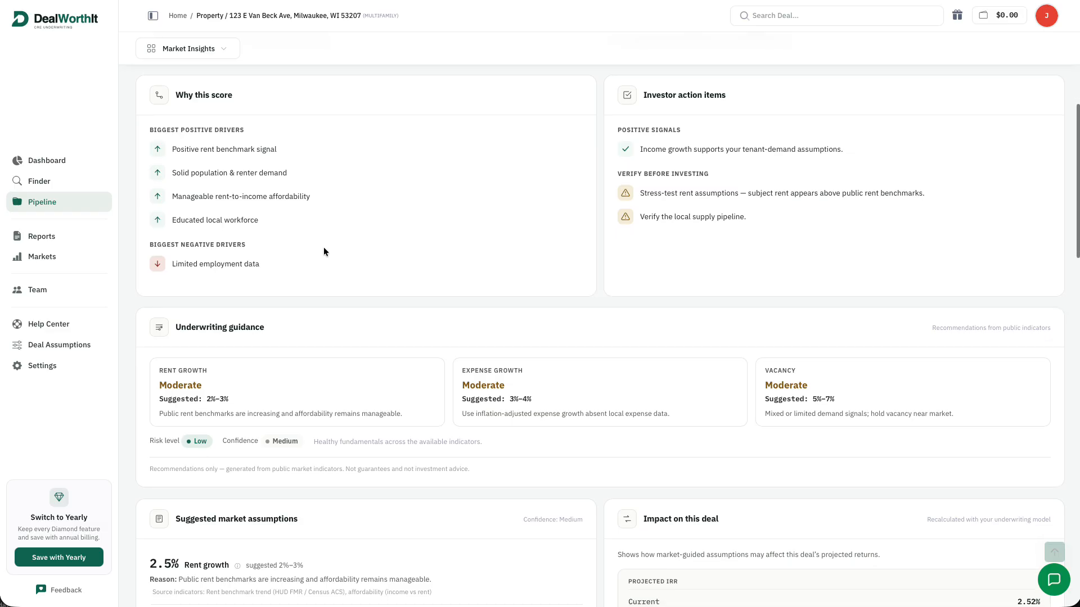
{"action": "scroll", "coordinate": [327, 252], "scroll_direction": "down", "scroll_amount": 4}
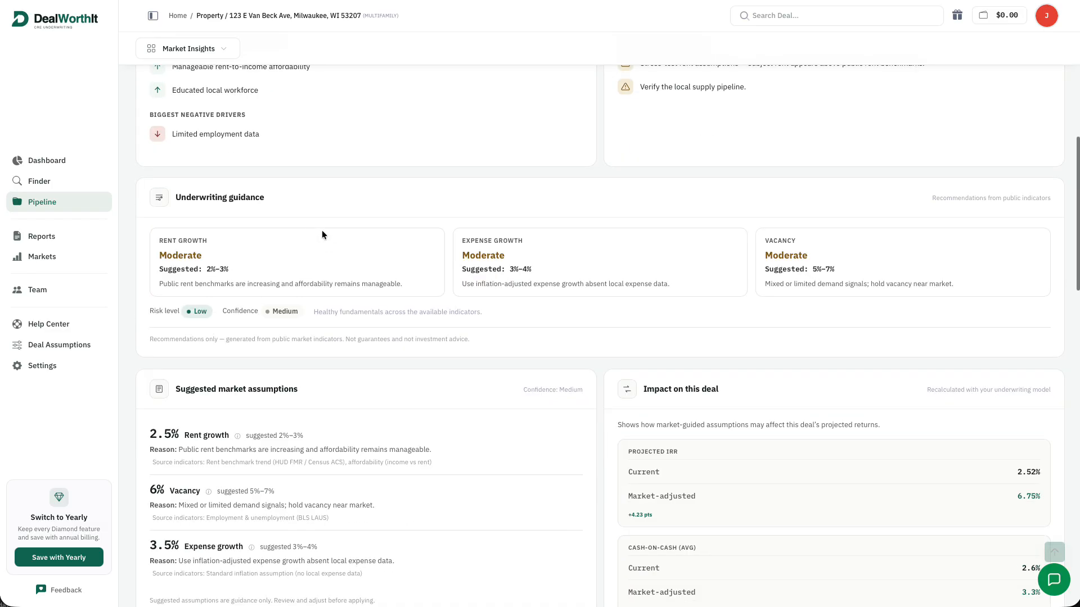
{"action": "scroll", "coordinate": [476, 290], "scroll_direction": "down", "scroll_amount": 3}
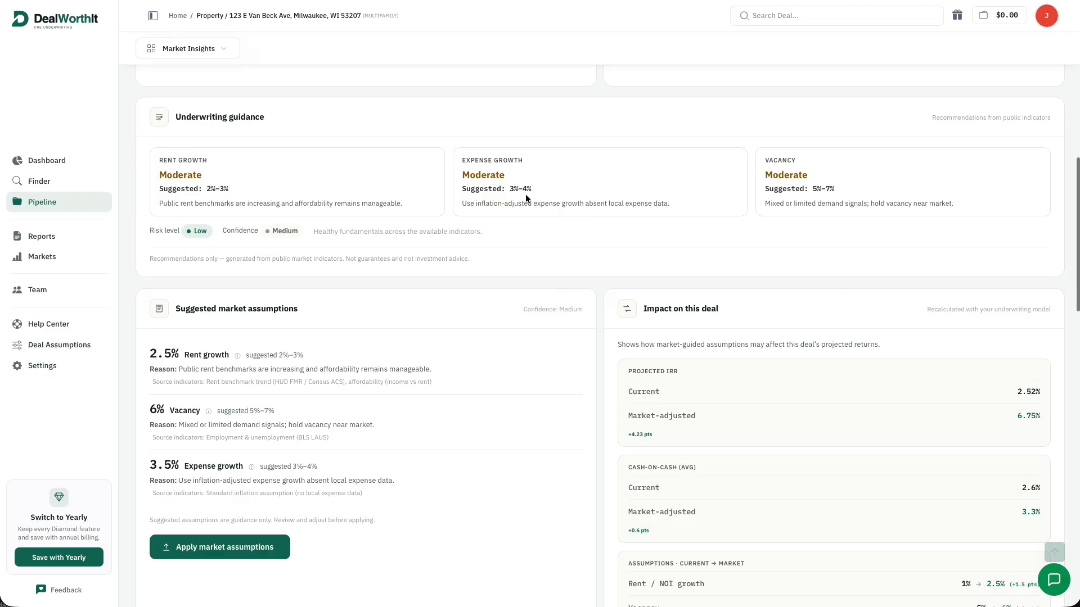
{"action": "scroll", "coordinate": [852, 213], "scroll_direction": "down", "scroll_amount": 1}
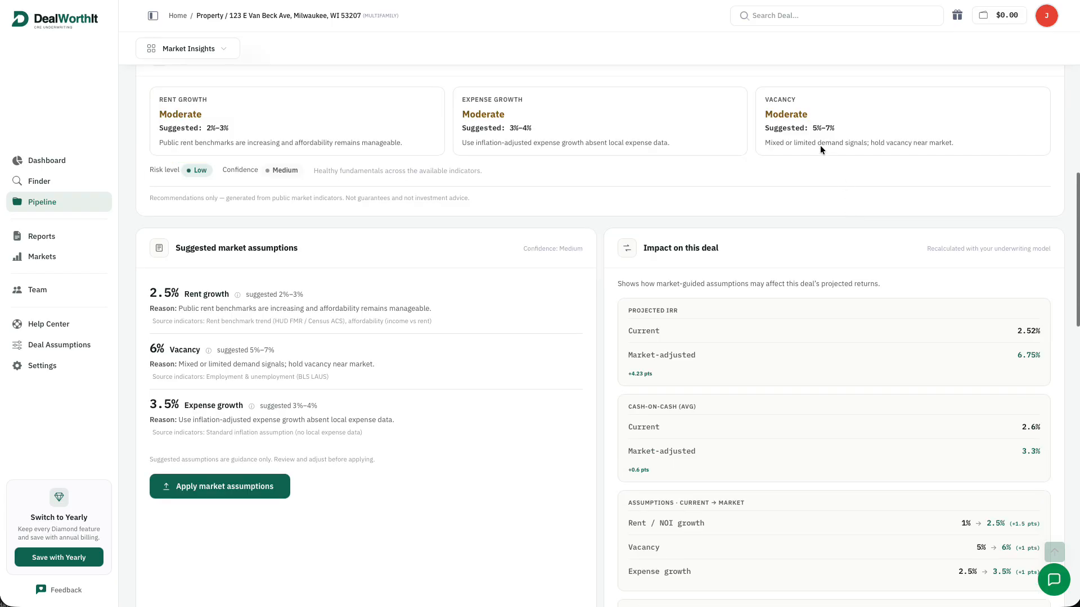
{"action": "scroll", "coordinate": [842, 206], "scroll_direction": "down", "scroll_amount": 2}
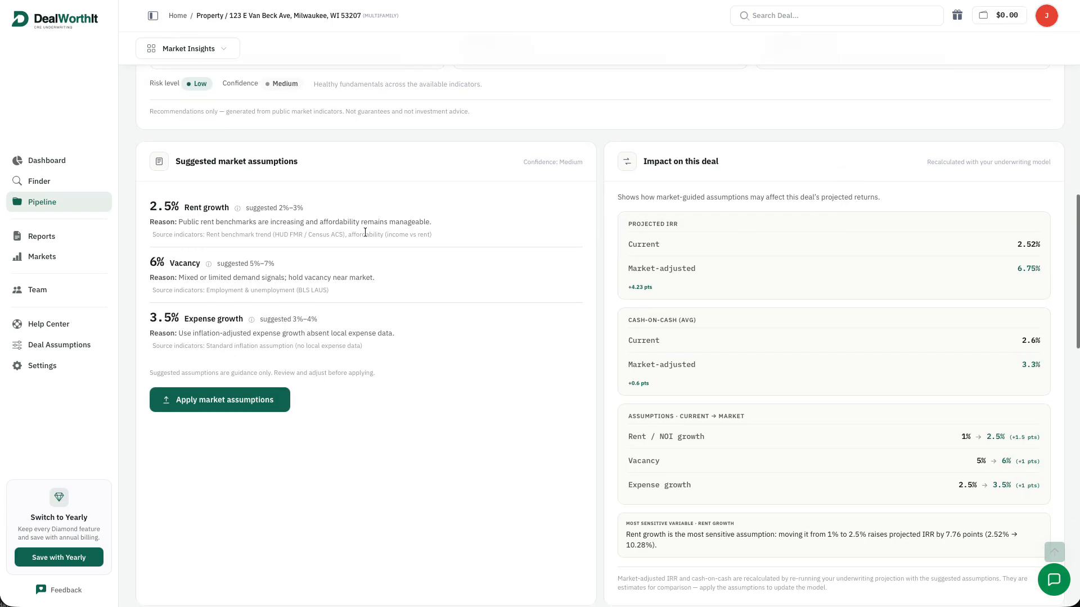
{"action": "scroll", "coordinate": [365, 232], "scroll_direction": "down", "scroll_amount": 1}
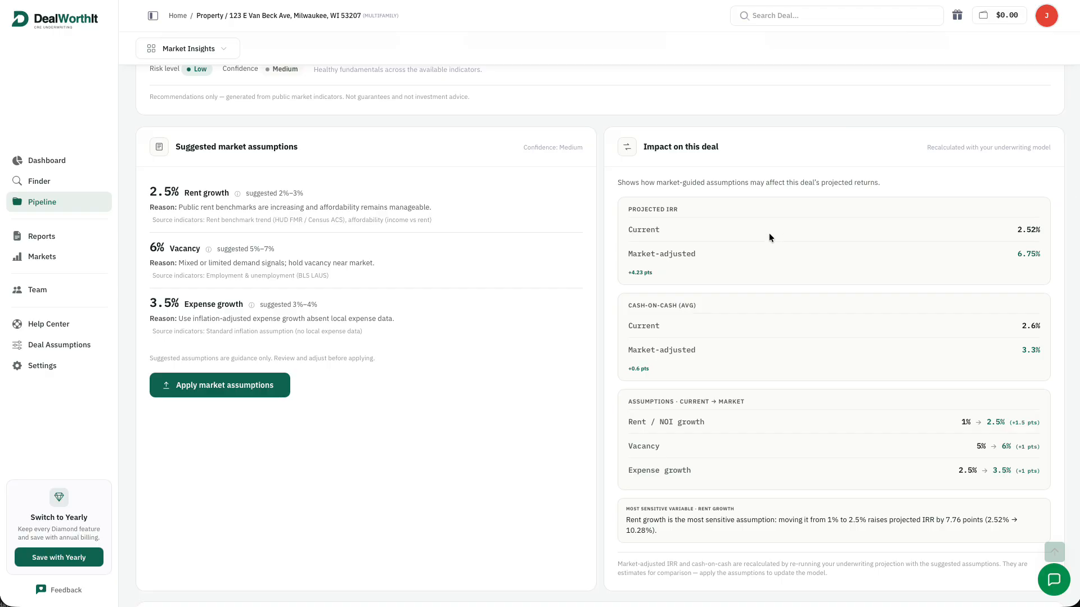
{"action": "scroll", "coordinate": [770, 231], "scroll_direction": "down", "scroll_amount": 1}
{"action": "left_click_drag", "start_coordinate": [961, 420], "coordinate": [1013, 444]}
{"action": "left_click", "coordinate": [956, 428]}
{"action": "left_click", "coordinate": [1010, 453]}
{"action": "left_click_drag", "start_coordinate": [958, 468], "coordinate": [1011, 469]}
{"action": "left_click", "coordinate": [1011, 477]}
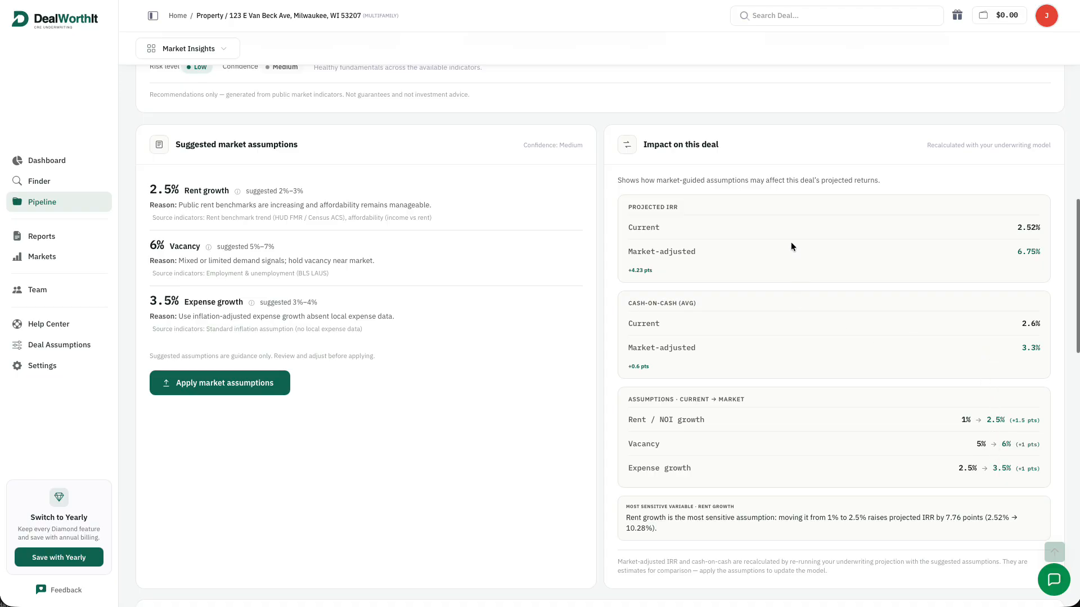
{"action": "left_click_drag", "start_coordinate": [963, 422], "coordinate": [1006, 421]}
{"action": "left_click_drag", "start_coordinate": [621, 270], "coordinate": [653, 274]}
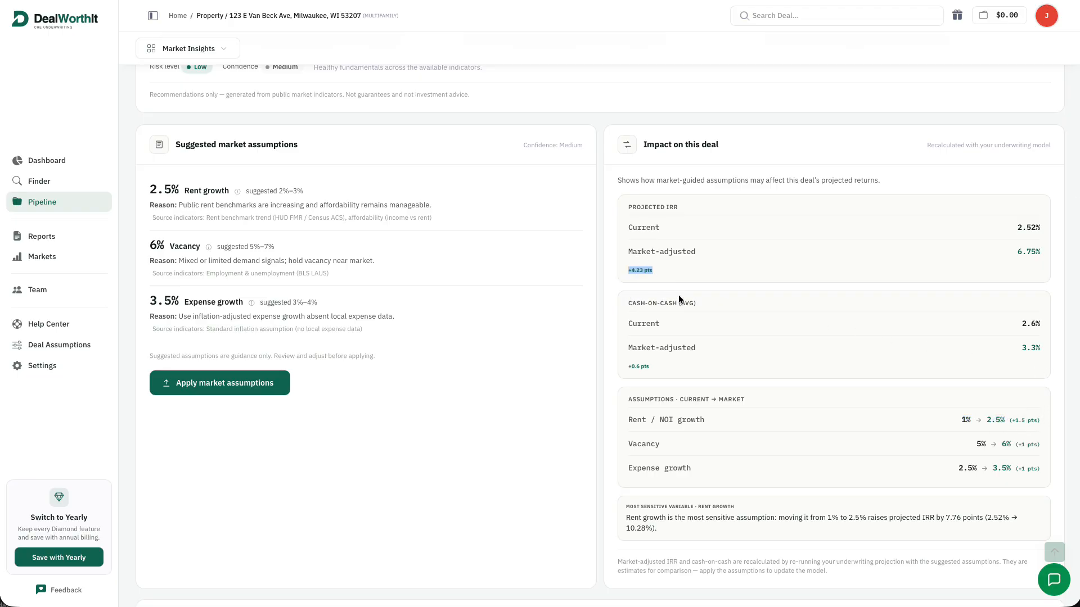
Briefly check the Nearby competition section for comparable properties
{"action": "scroll", "coordinate": [679, 293], "scroll_direction": "down", "scroll_amount": 1}
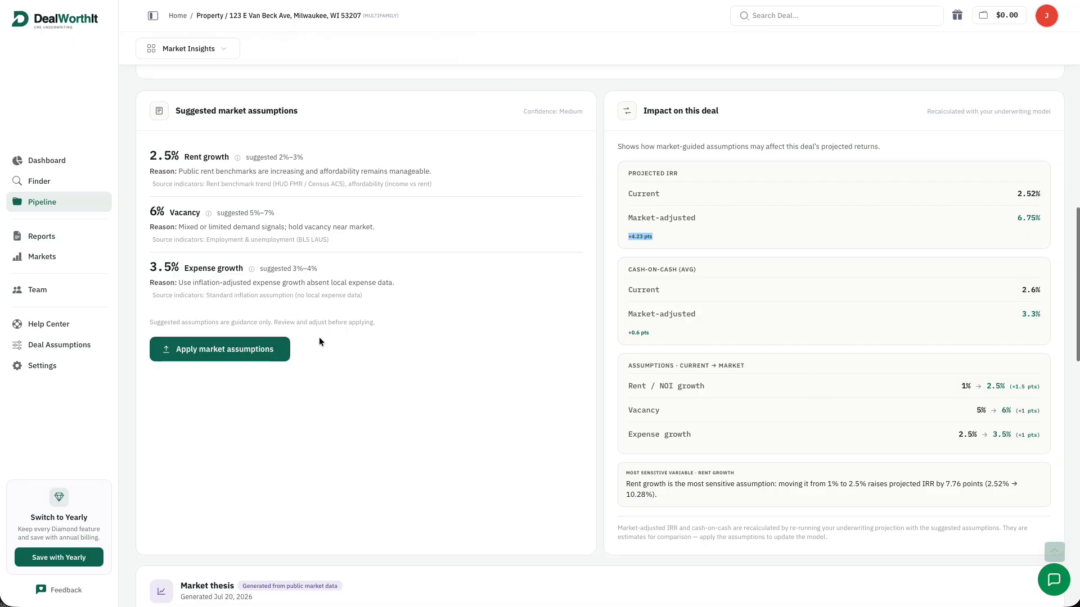
{"action": "scroll", "coordinate": [354, 337], "scroll_direction": "down", "scroll_amount": 1}
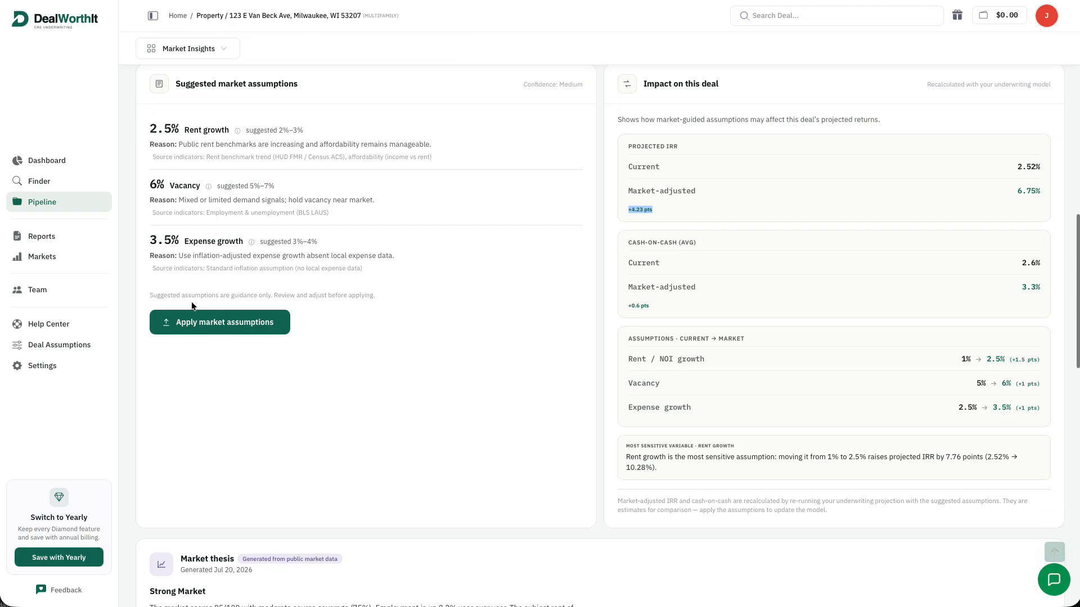
{"action": "scroll", "coordinate": [376, 263], "scroll_direction": "down", "scroll_amount": 3}
{"action": "scroll", "coordinate": [402, 293], "scroll_direction": "down", "scroll_amount": 5}
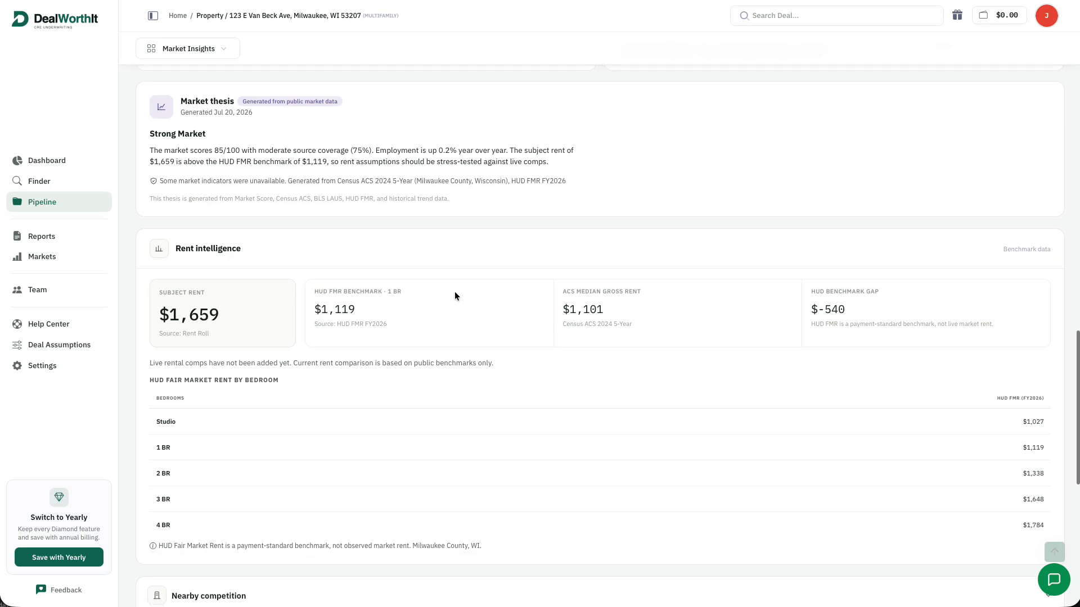
{"action": "scroll", "coordinate": [456, 292], "scroll_direction": "down", "scroll_amount": 1}
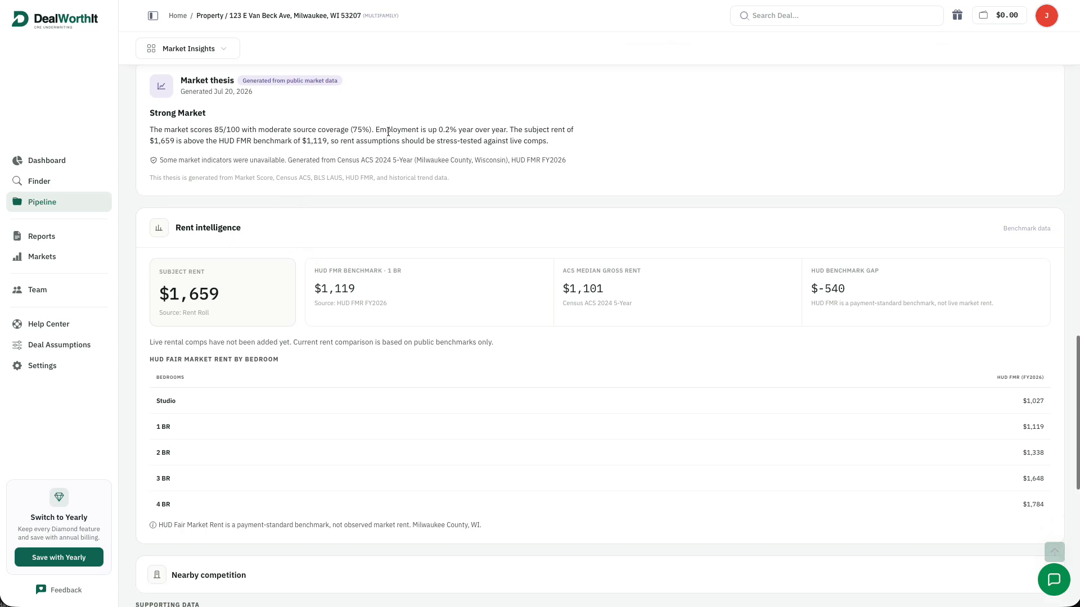
{"action": "scroll", "coordinate": [287, 178], "scroll_direction": "down", "scroll_amount": 1}
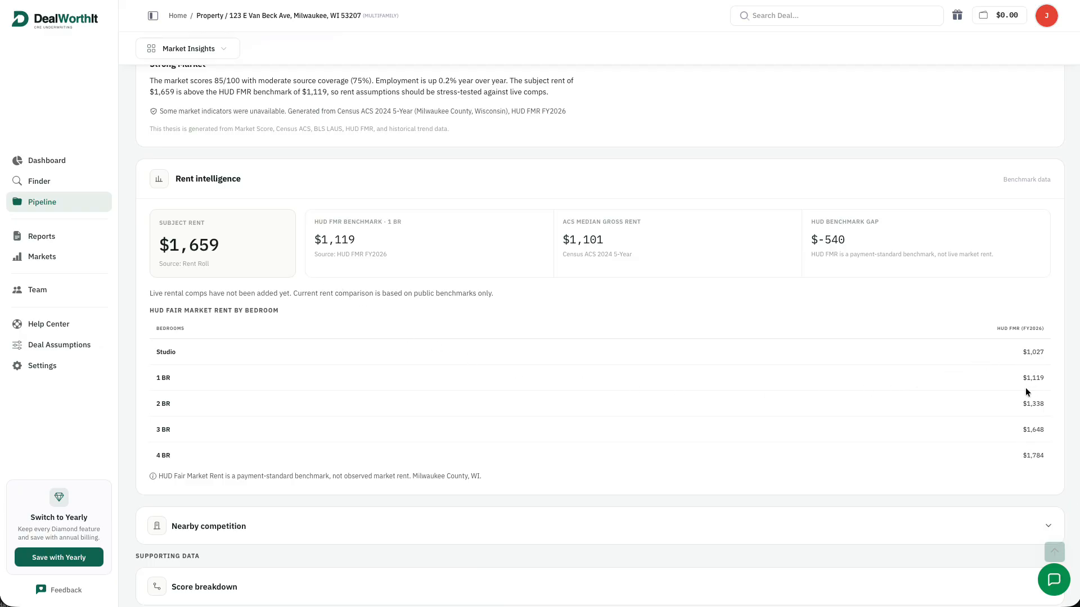
{"action": "scroll", "coordinate": [1027, 430], "scroll_direction": "down", "scroll_amount": 1}
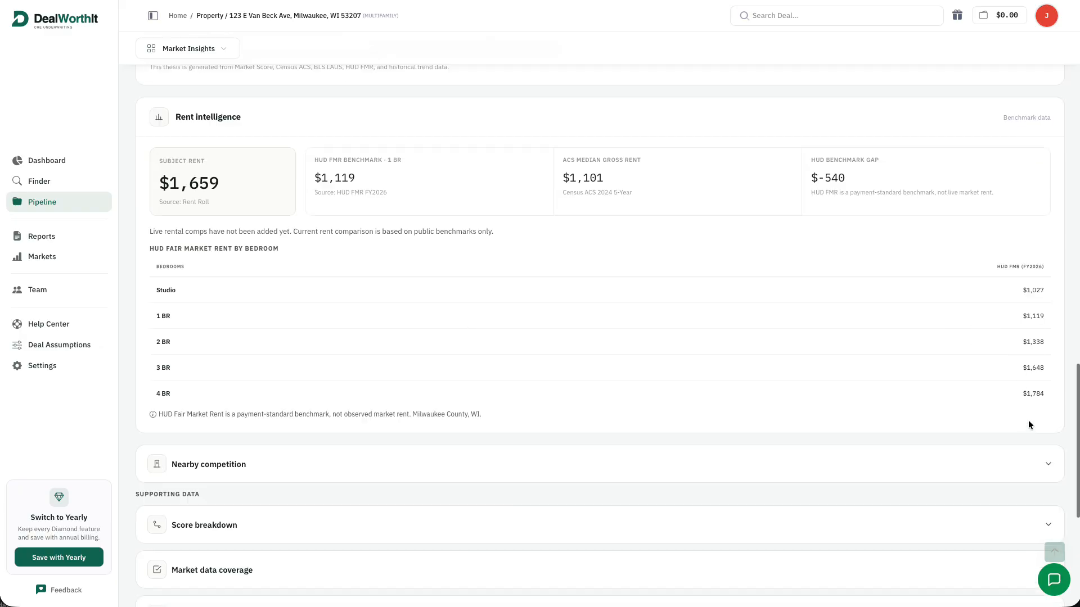
{"action": "scroll", "coordinate": [1024, 424], "scroll_direction": "down", "scroll_amount": 1}
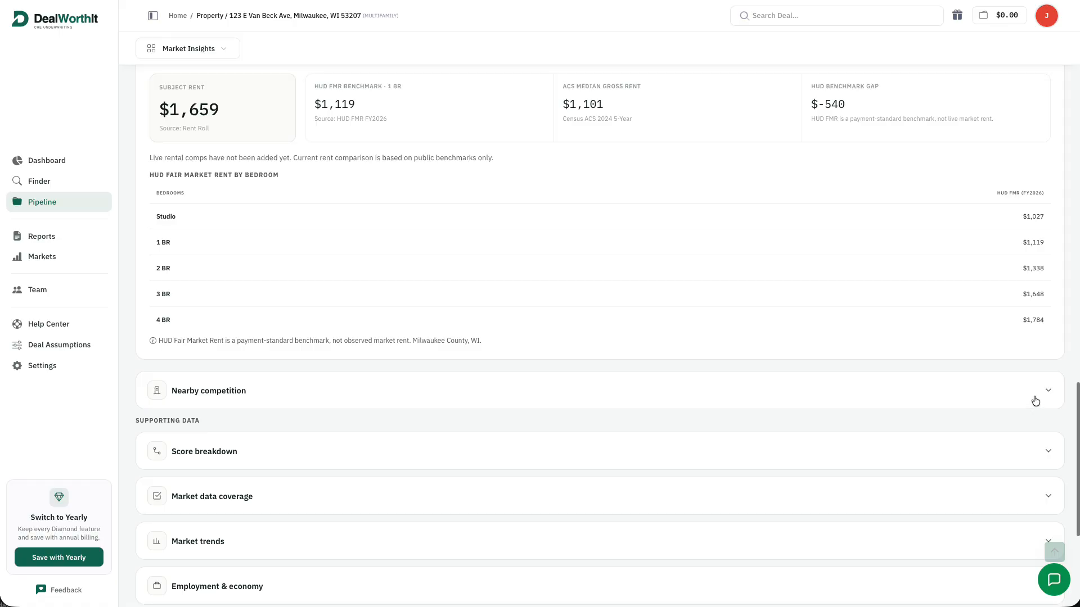
{"action": "left_click", "coordinate": [1037, 394]}
{"action": "left_click", "coordinate": [1036, 393]}
{"action": "scroll", "coordinate": [1039, 392], "scroll_direction": "down", "scroll_amount": 1}
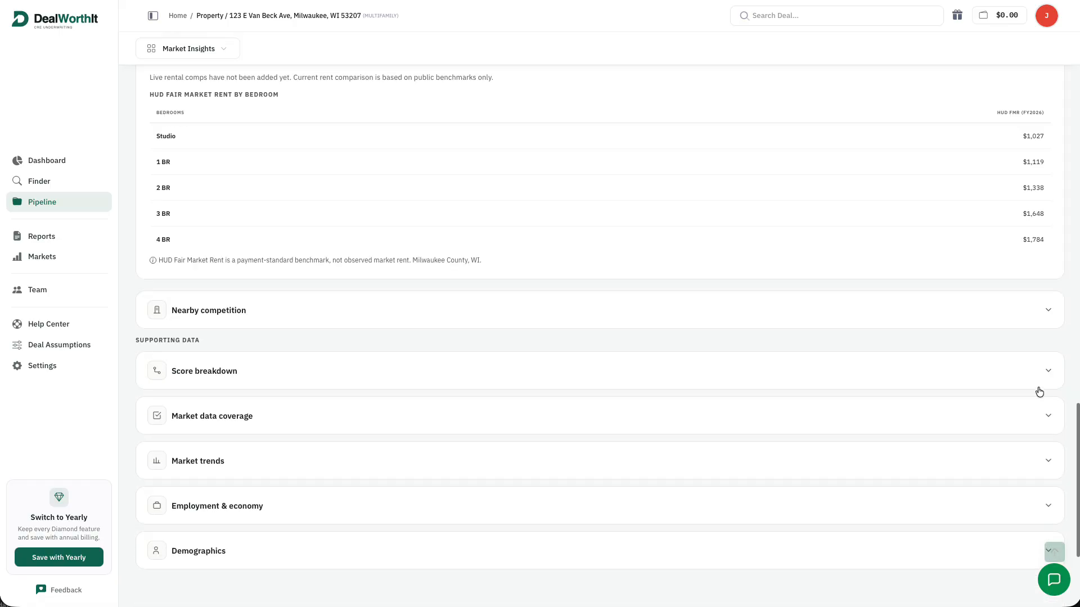
{"action": "scroll", "coordinate": [1039, 392], "scroll_direction": "down", "scroll_amount": 1}
Expand the Score breakdown and glance at the Income & Affordability details
{"action": "left_click", "coordinate": [1020, 297]}
{"action": "scroll", "coordinate": [1018, 304], "scroll_direction": "down", "scroll_amount": 2}
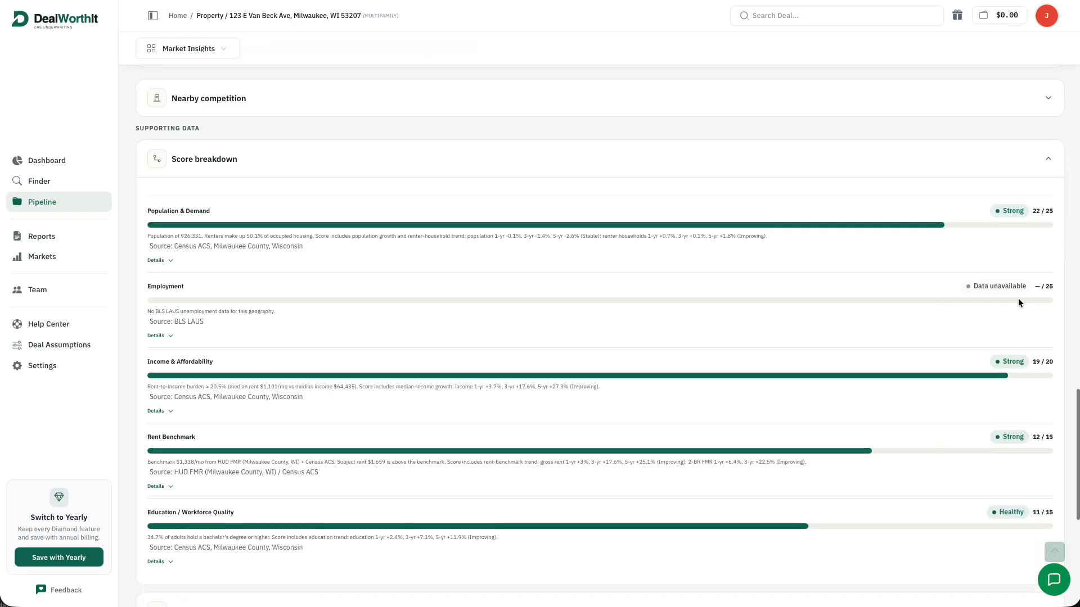
{"action": "scroll", "coordinate": [1024, 292], "scroll_direction": "down", "scroll_amount": 1}
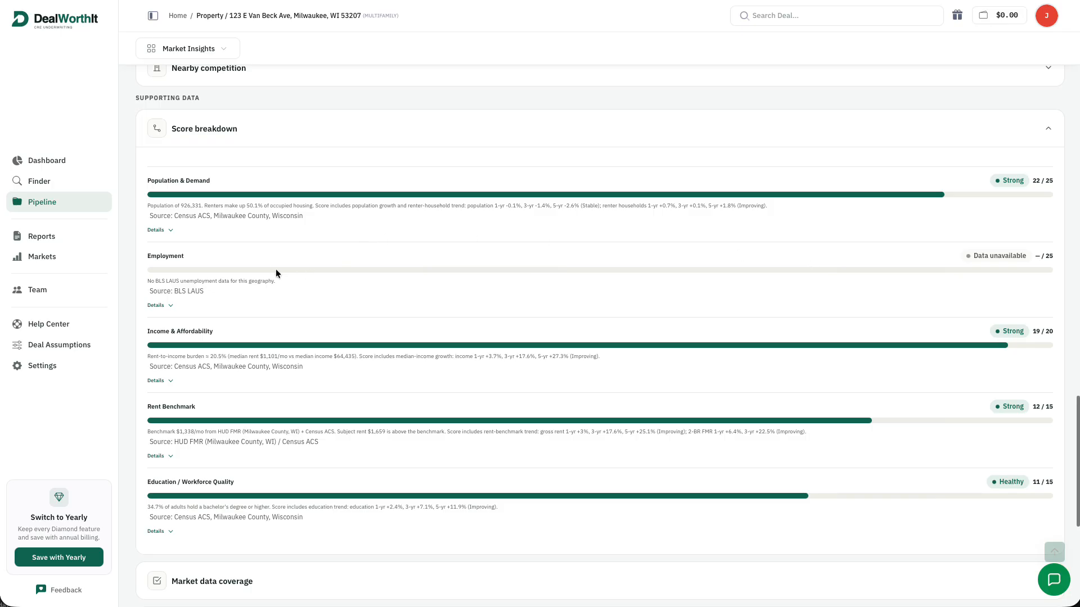
{"action": "scroll", "coordinate": [306, 295], "scroll_direction": "down", "scroll_amount": 1}
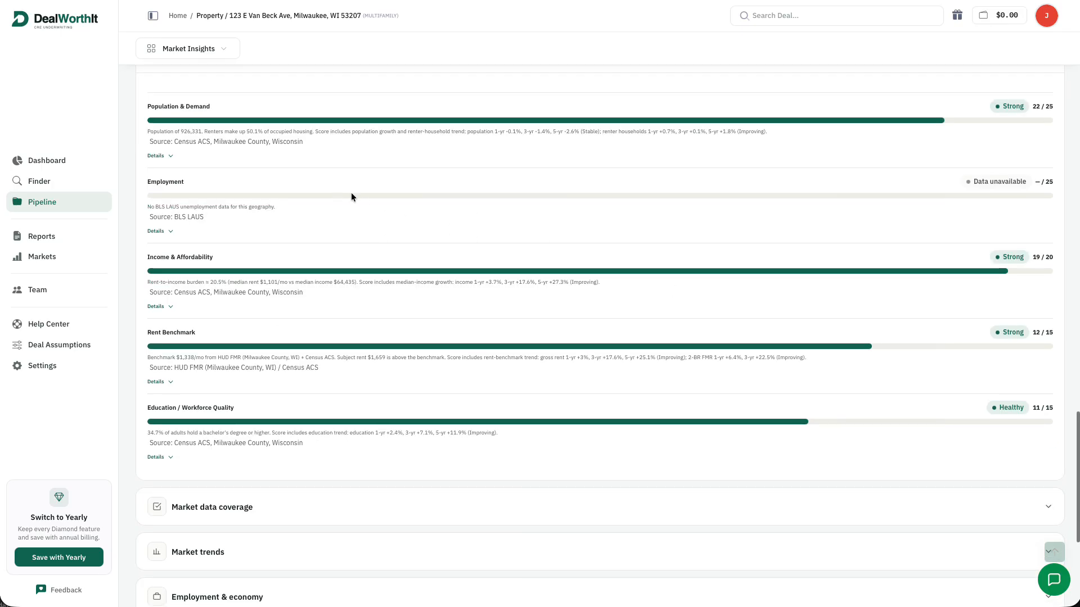
{"action": "scroll", "coordinate": [609, 247], "scroll_direction": "up", "scroll_amount": 1}
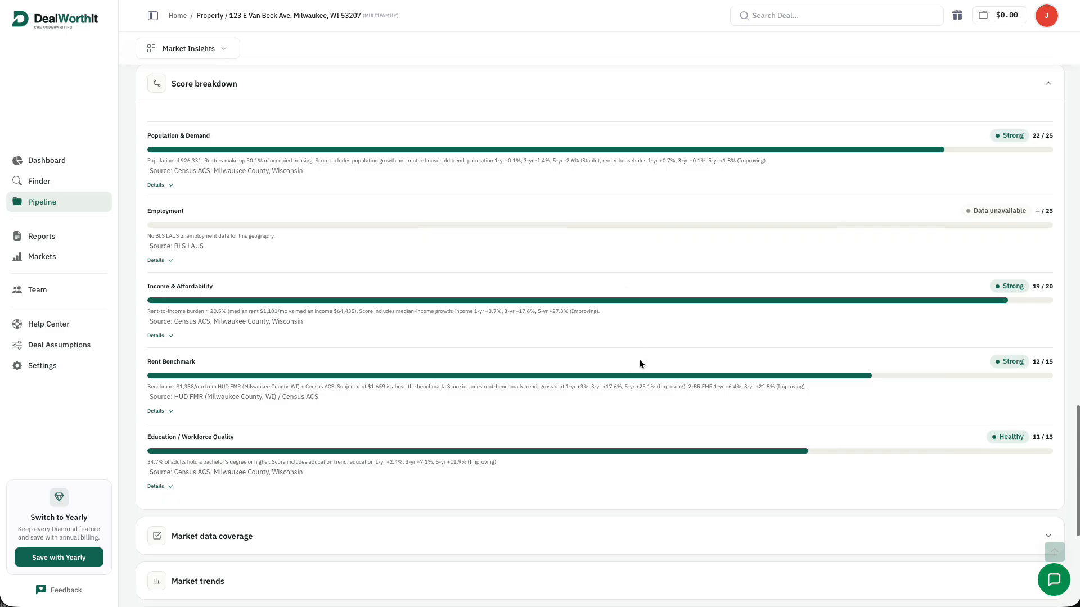
{"action": "scroll", "coordinate": [641, 360], "scroll_direction": "down", "scroll_amount": 2}
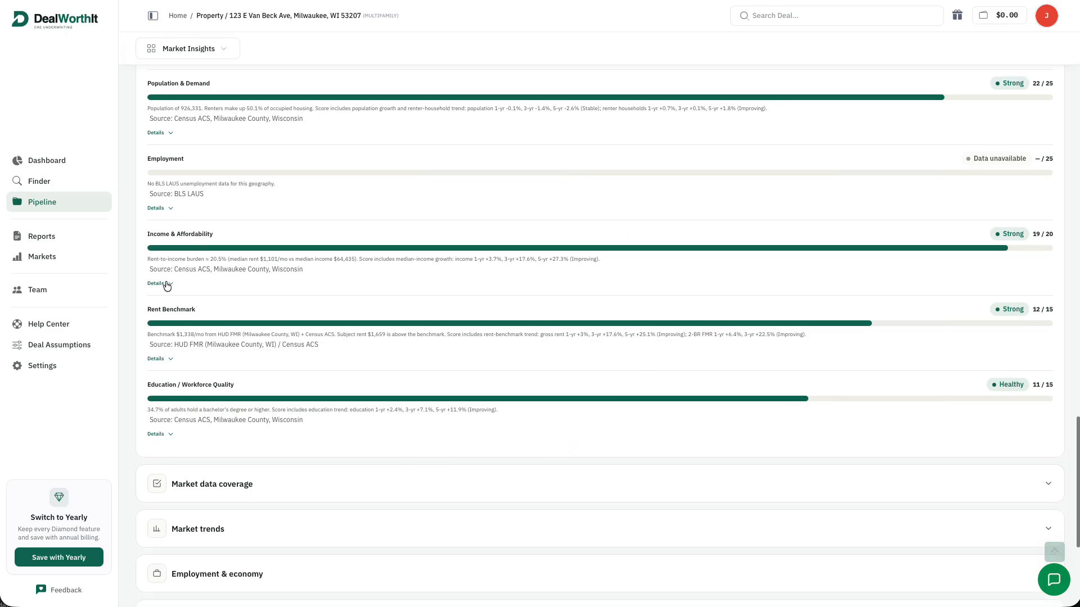
{"action": "left_click", "coordinate": [160, 283]}
{"action": "left_click", "coordinate": [160, 284]}
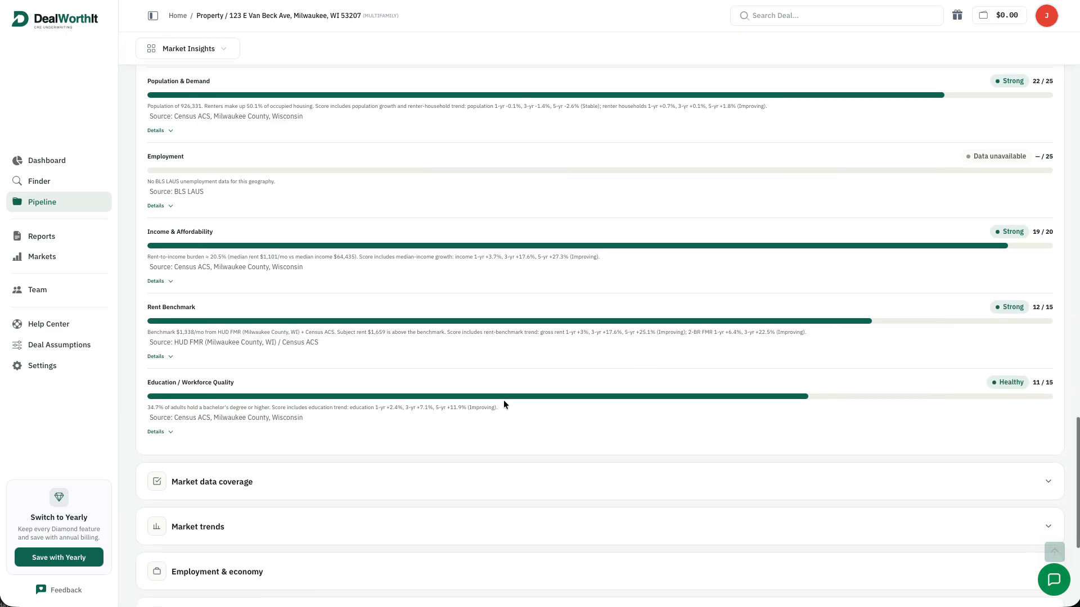
{"action": "scroll", "coordinate": [514, 382], "scroll_direction": "down", "scroll_amount": 3}
Expand Market data coverage, Market trends, Employment & economy and Demographics, then return upward
{"action": "left_click", "coordinate": [523, 360]}
{"action": "scroll", "coordinate": [525, 367], "scroll_direction": "down", "scroll_amount": 4}
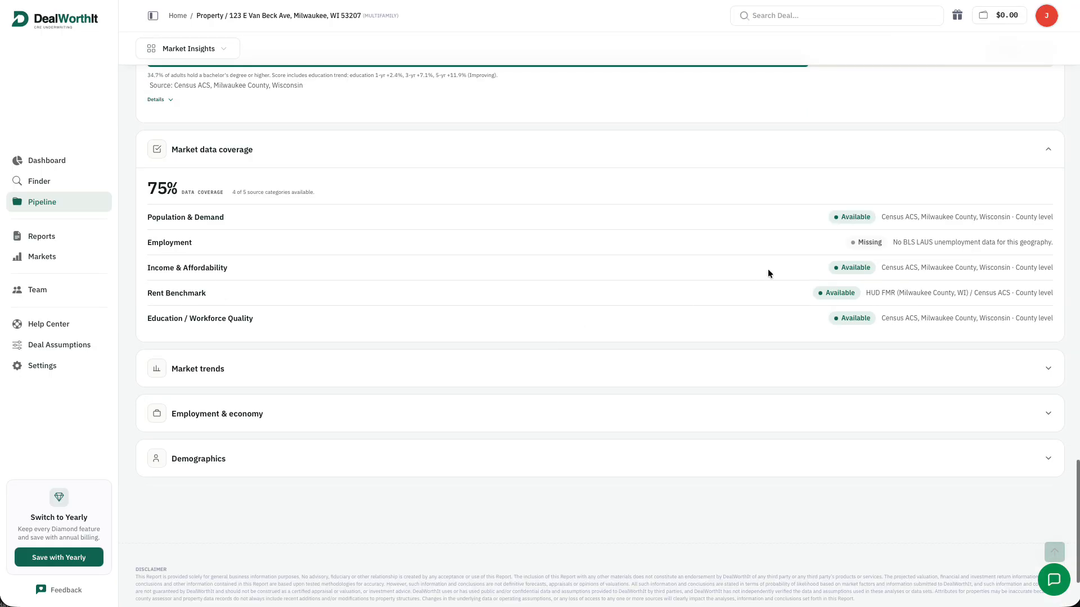
{"action": "left_click", "coordinate": [727, 380]}
{"action": "scroll", "coordinate": [725, 331], "scroll_direction": "down", "scroll_amount": 2}
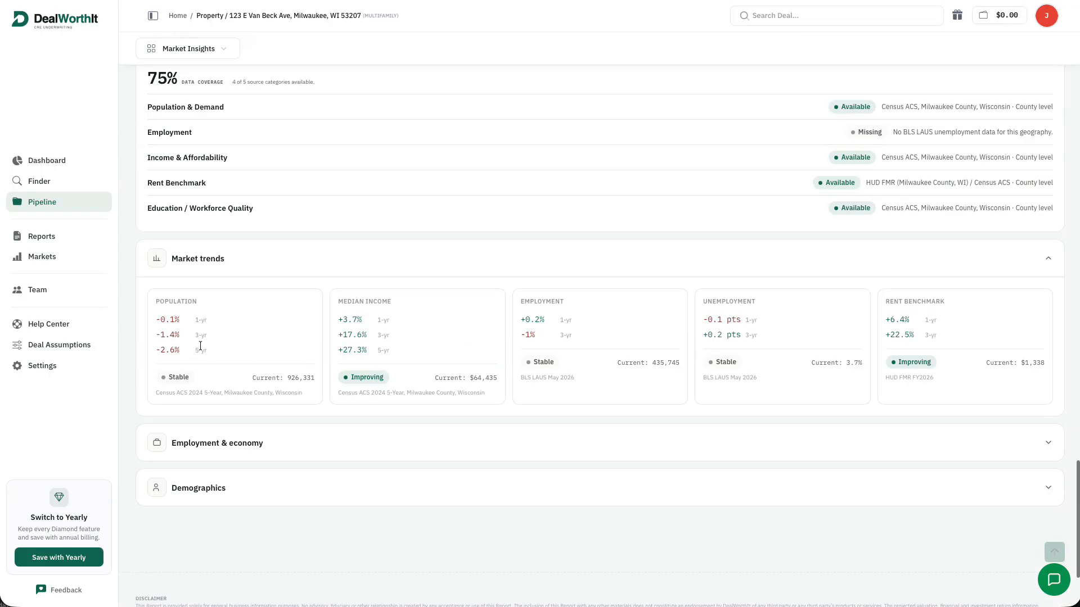
{"action": "left_click", "coordinate": [827, 443]}
{"action": "scroll", "coordinate": [829, 427], "scroll_direction": "down", "scroll_amount": 5}
{"action": "scroll", "coordinate": [781, 386], "scroll_direction": "down", "scroll_amount": 2}
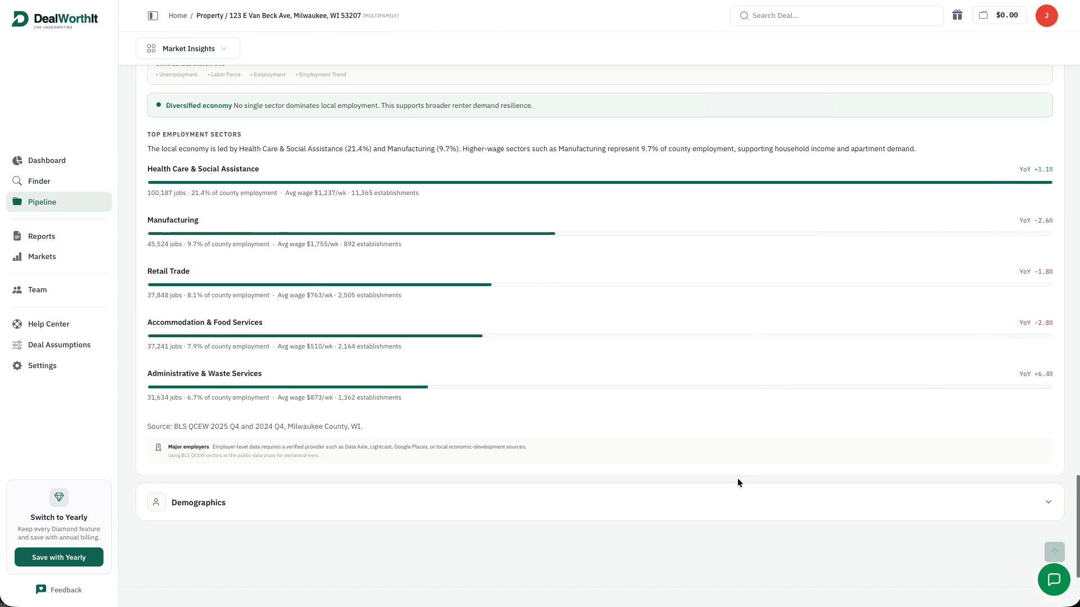
{"action": "left_click", "coordinate": [745, 493]}
{"action": "scroll", "coordinate": [773, 430], "scroll_direction": "down", "scroll_amount": 5}
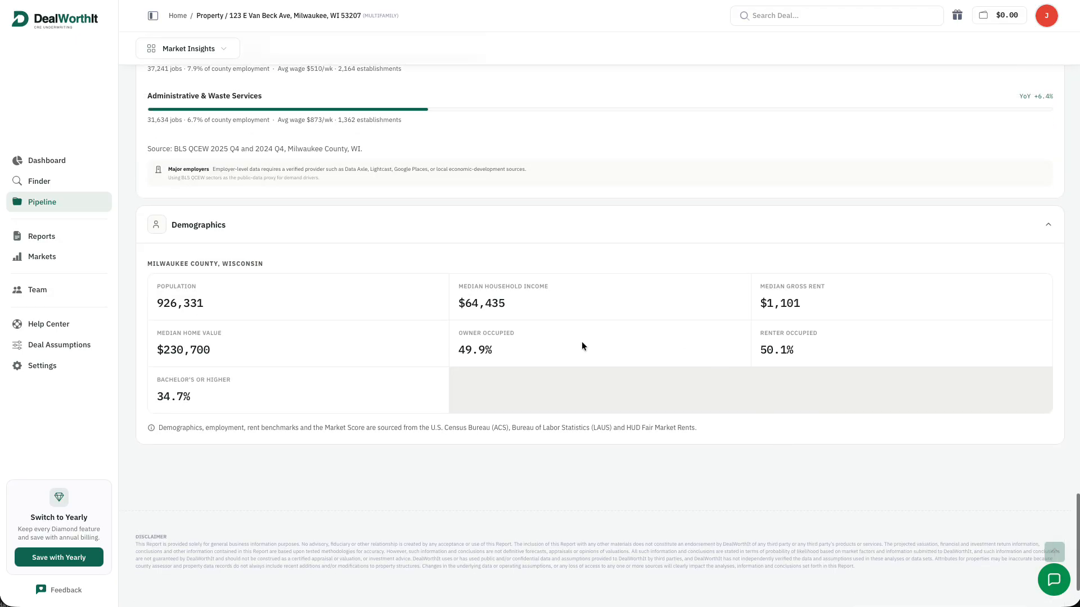
{"action": "scroll", "coordinate": [893, 316], "scroll_direction": "up", "scroll_amount": 20}
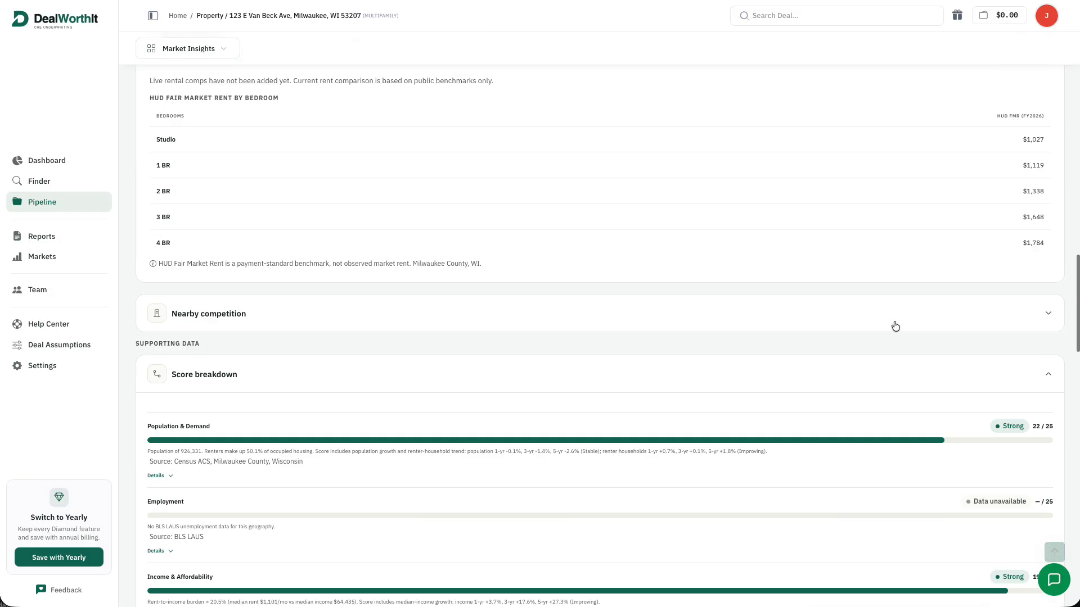
{"action": "scroll", "coordinate": [893, 328], "scroll_direction": "up", "scroll_amount": 10}
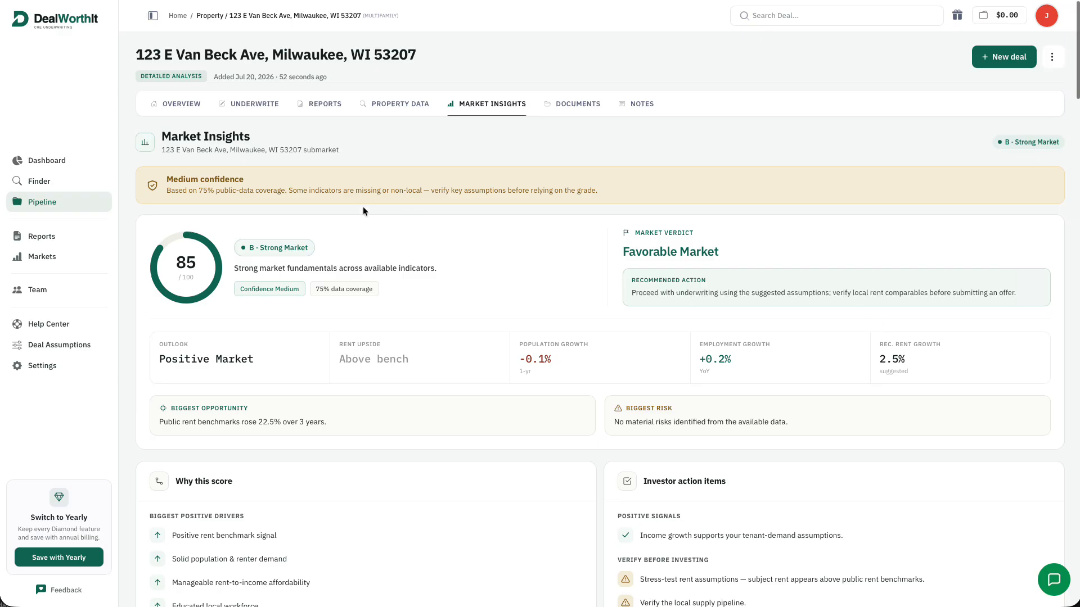
Switch to the deal Overview and review its 2.52% IRR, 1.41x DSCR and 1-of-5 targets met
{"action": "left_click", "coordinate": [187, 106]}
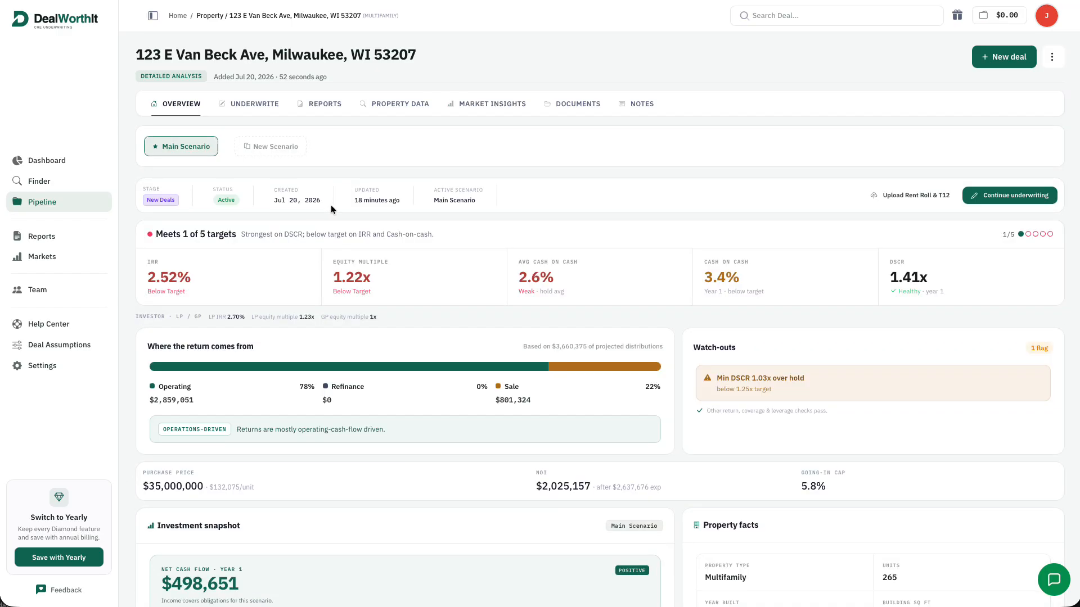
{"action": "scroll", "coordinate": [545, 263], "scroll_direction": "down", "scroll_amount": 4}
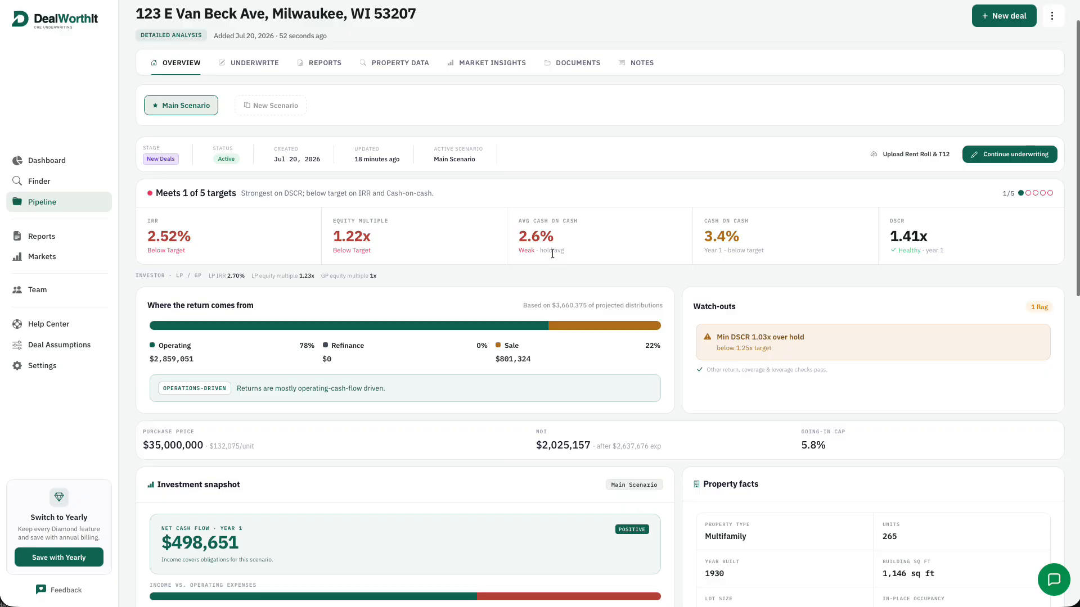
{"action": "scroll", "coordinate": [600, 245], "scroll_direction": "down", "scroll_amount": 1}
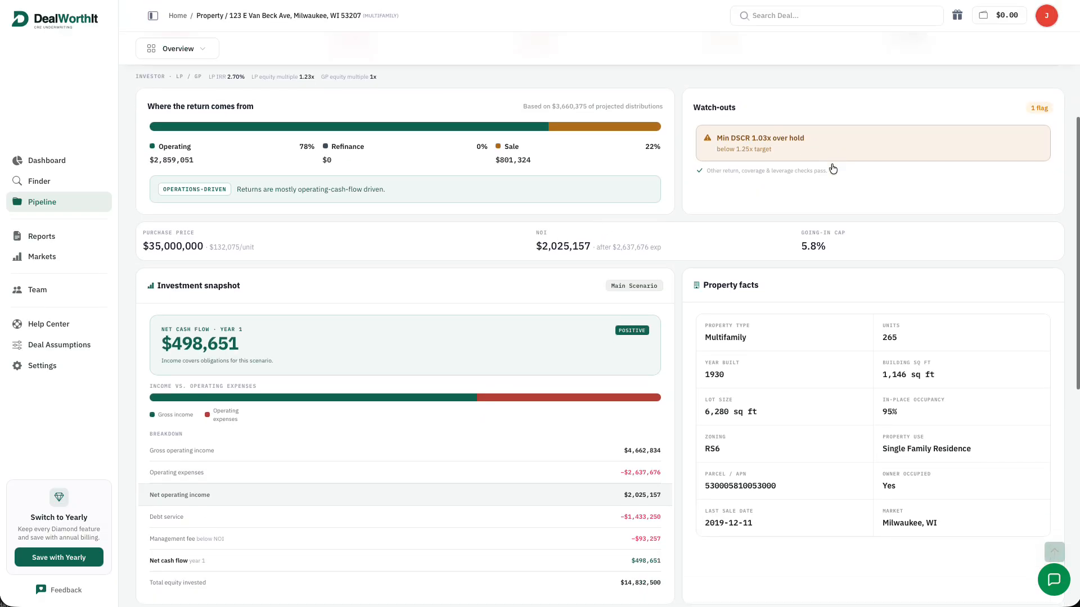
{"action": "scroll", "coordinate": [831, 168], "scroll_direction": "down", "scroll_amount": 1}
{"action": "scroll", "coordinate": [831, 170], "scroll_direction": "down", "scroll_amount": 2}
{"action": "scroll", "coordinate": [837, 177], "scroll_direction": "down", "scroll_amount": 4}
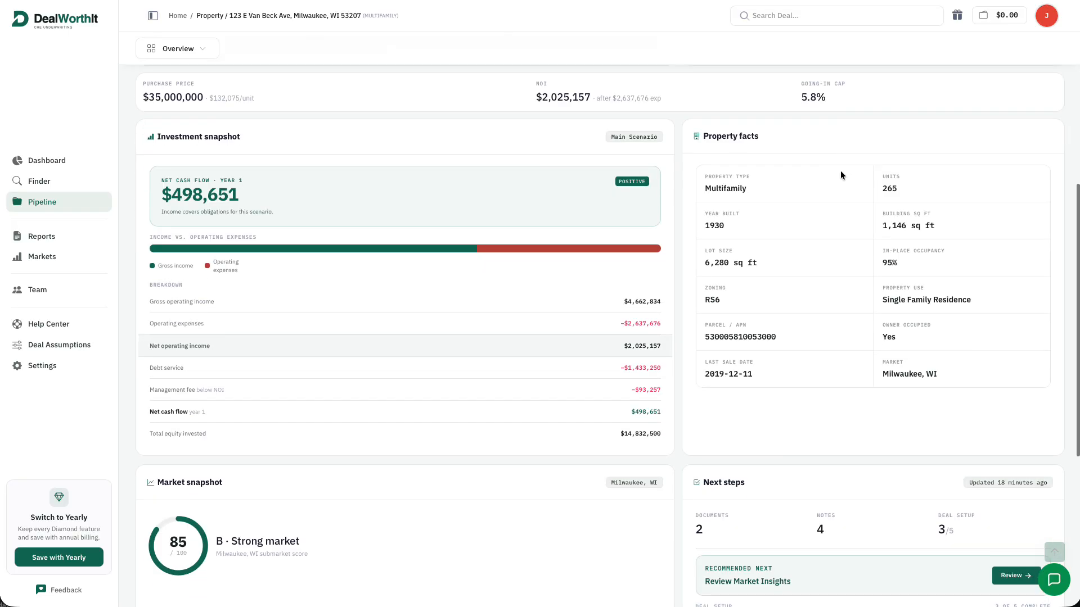
{"action": "scroll", "coordinate": [842, 179], "scroll_direction": "up", "scroll_amount": 10}
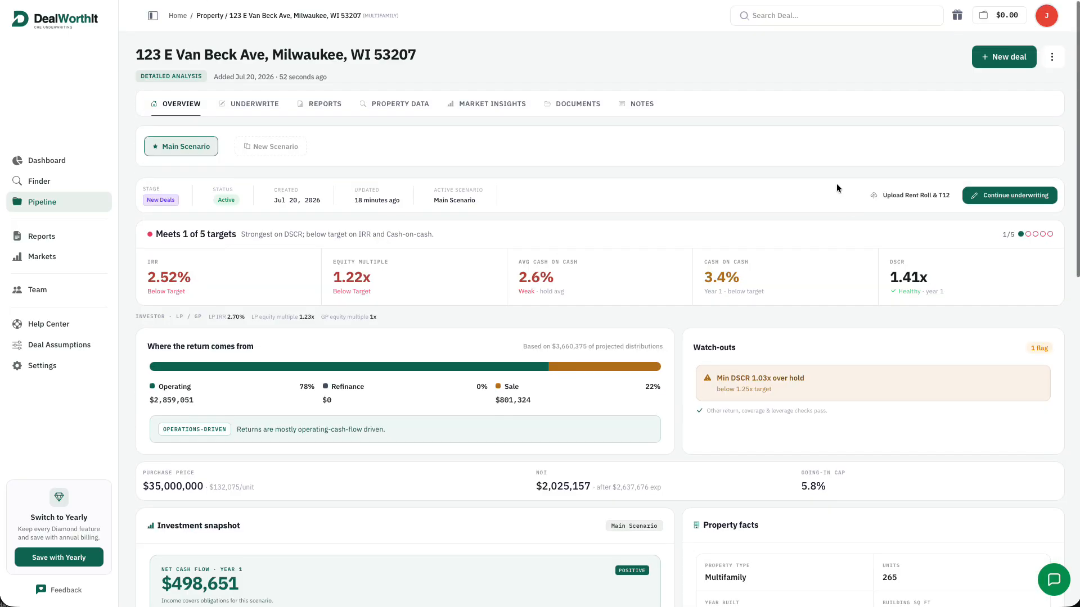